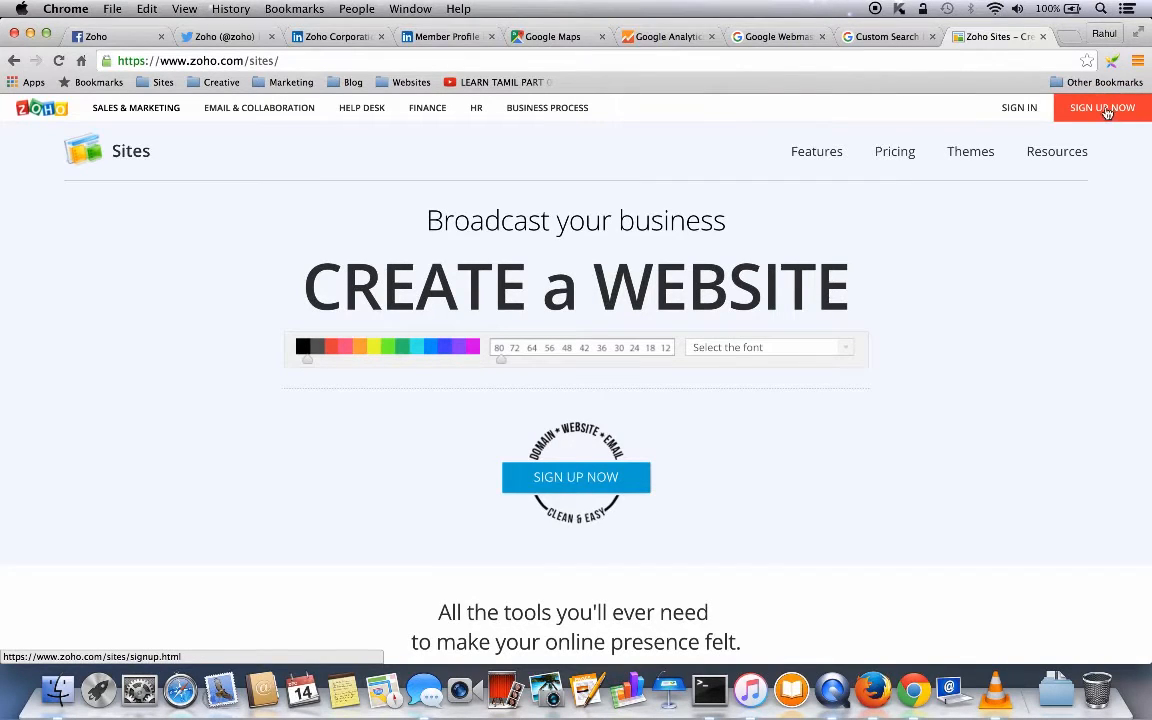
- Sign in to Zoho Sites with the account e-mail address and password
click(1020, 110)
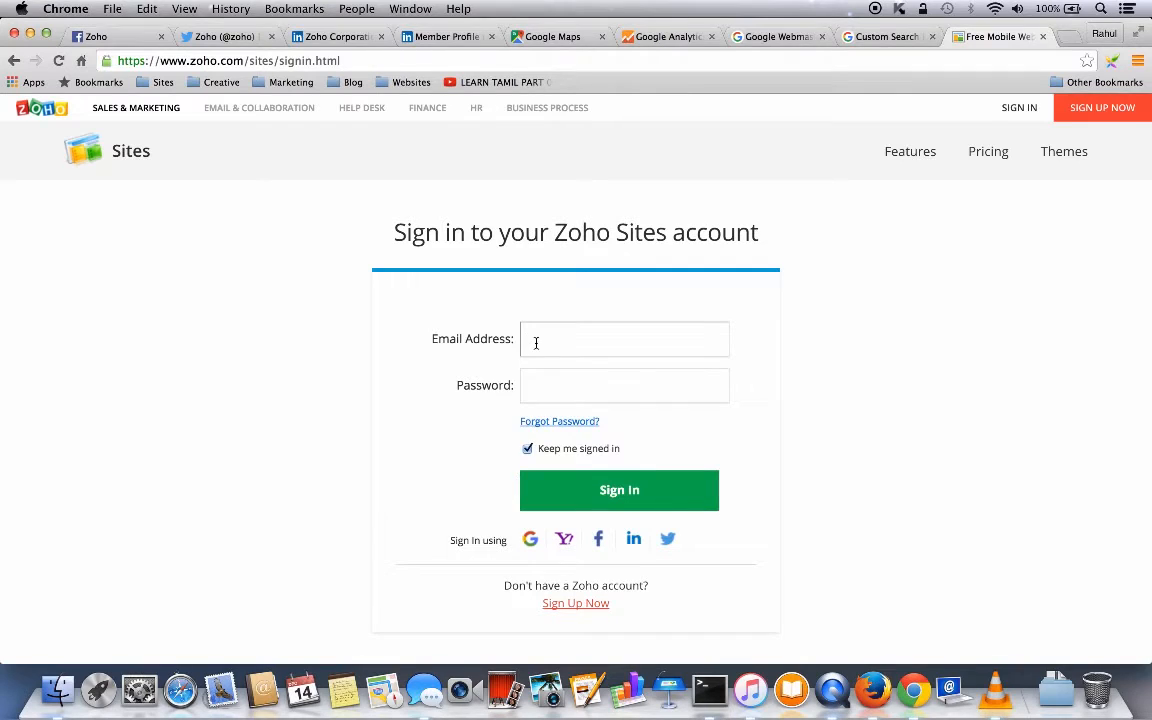
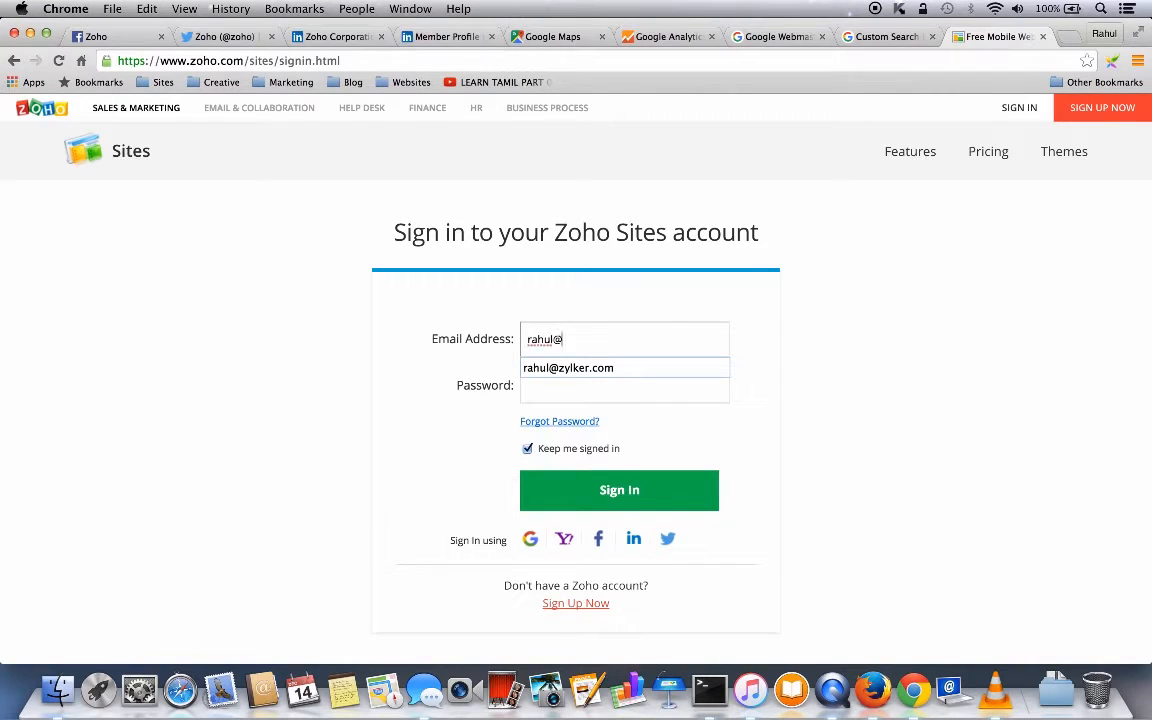
key(Tab)
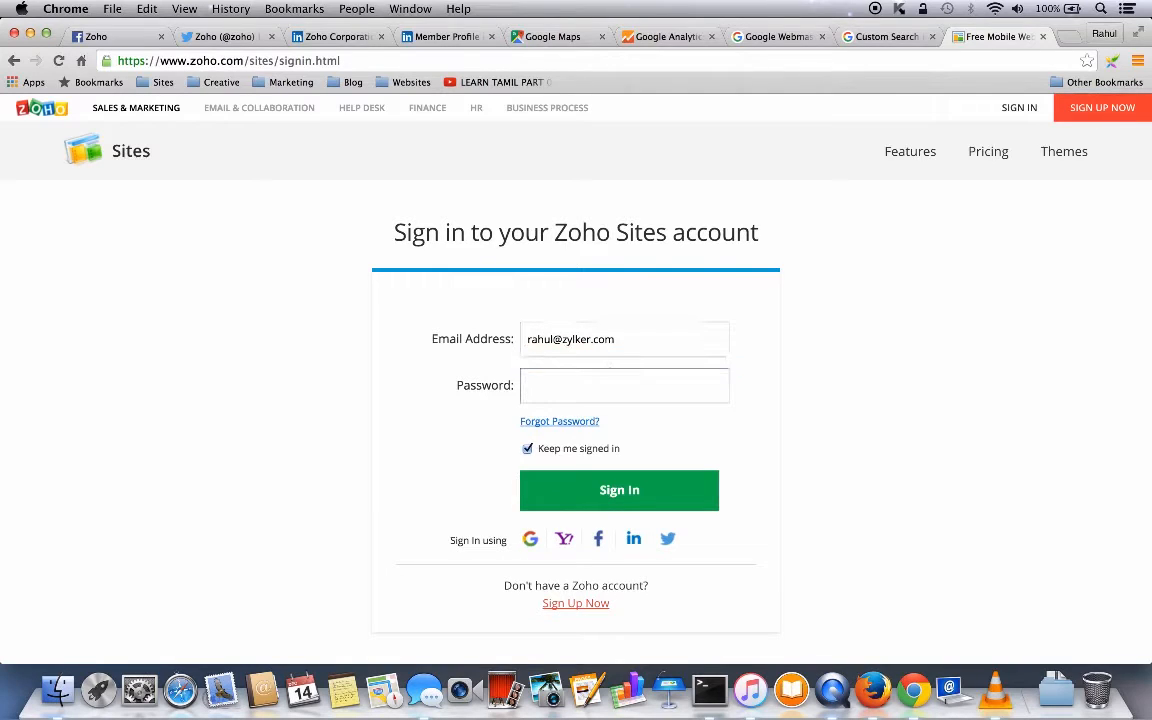
text(•••••••••)
click(619, 492)
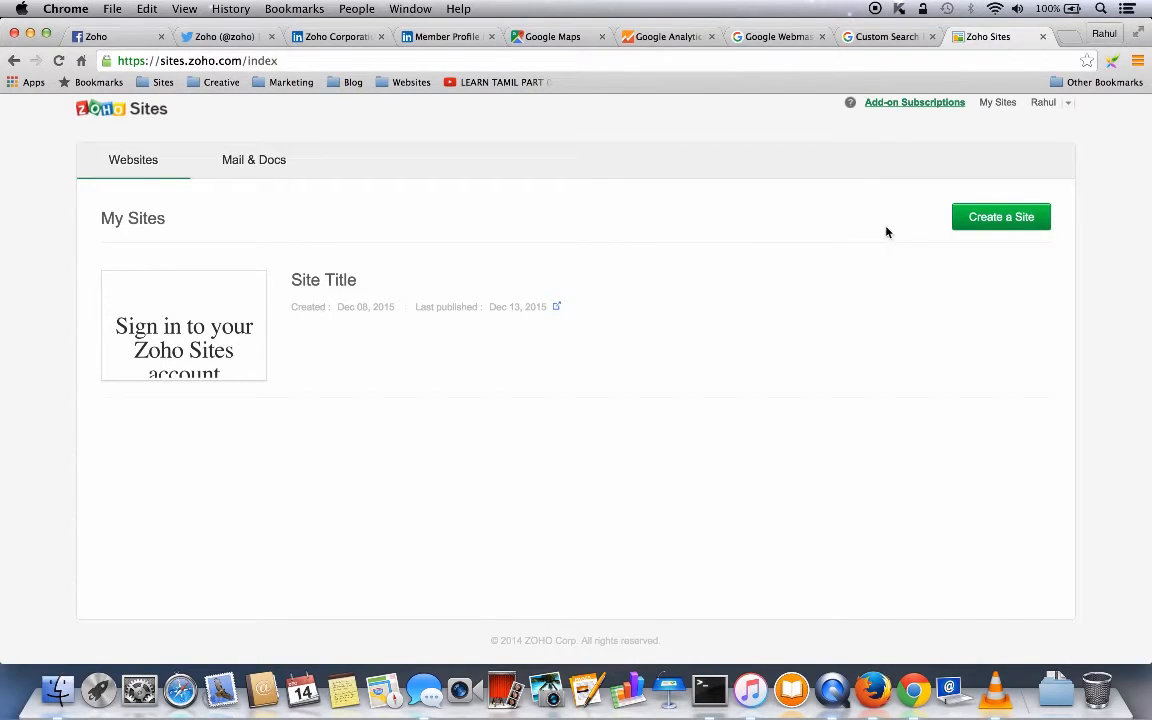
- Start a new website built from the hello! theme in the theme gallery
click(1004, 220)
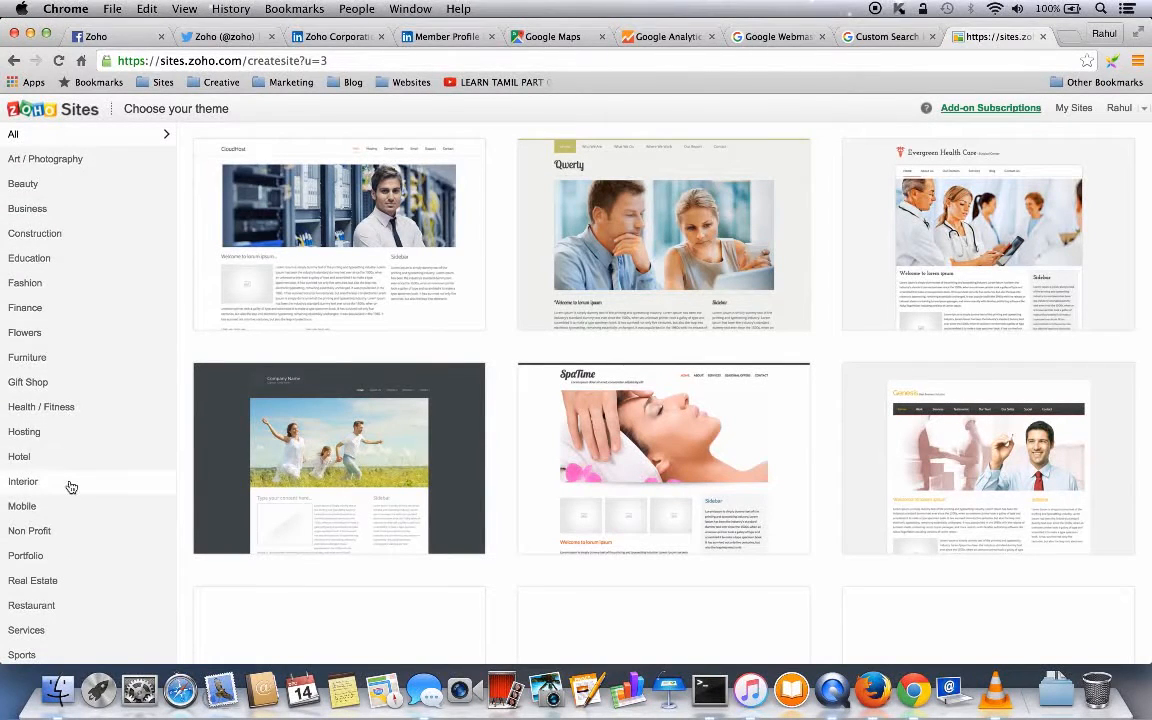
mouse_move(723, 540)
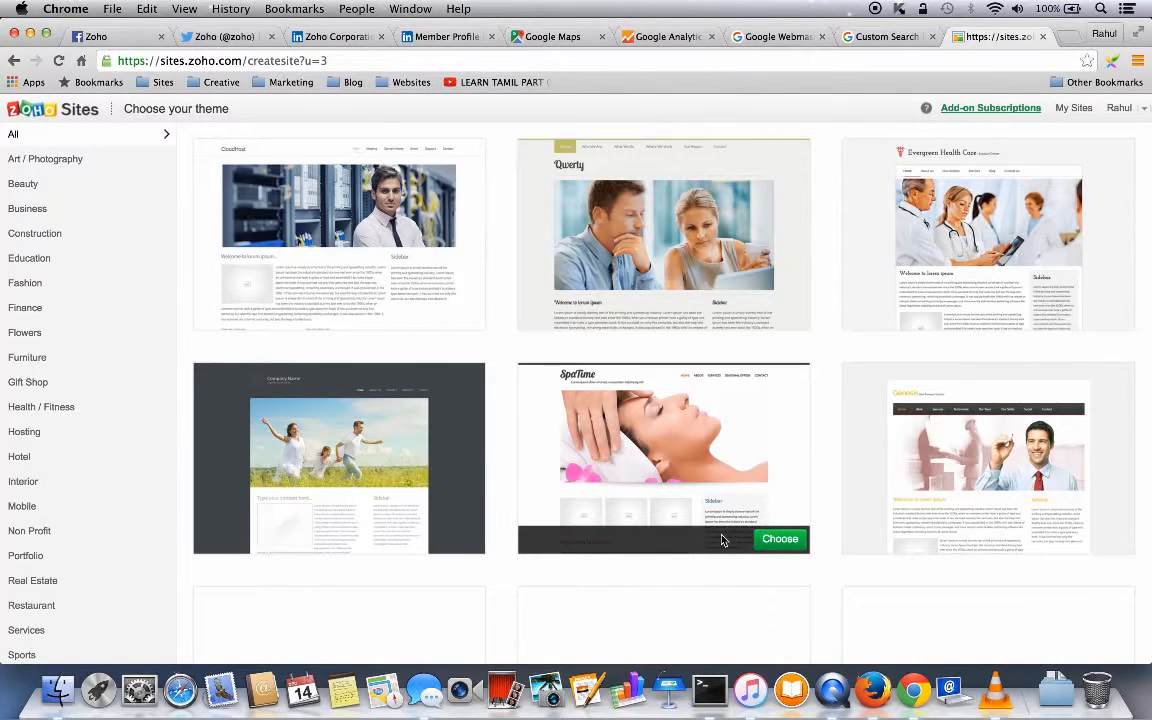
scroll(722, 540, down, 10)
scroll(722, 540, down, 2)
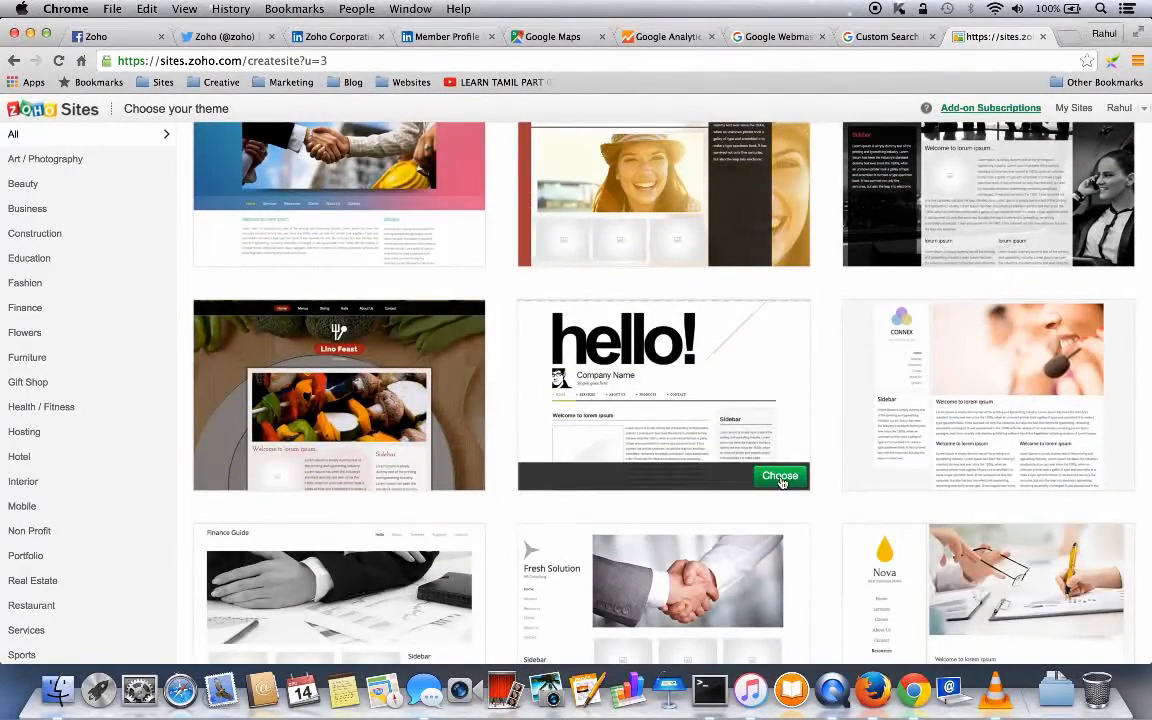
click(780, 477)
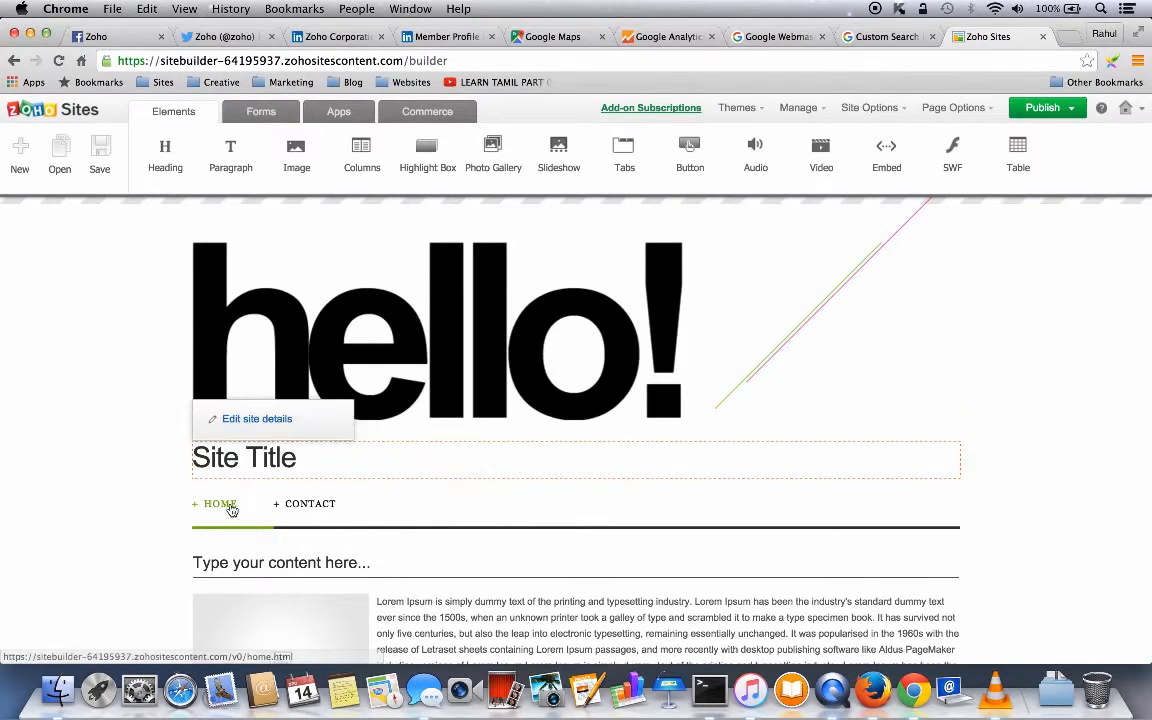
- Change the new site's name from Site Title to Zylker in its site details
mouse_move(295, 504)
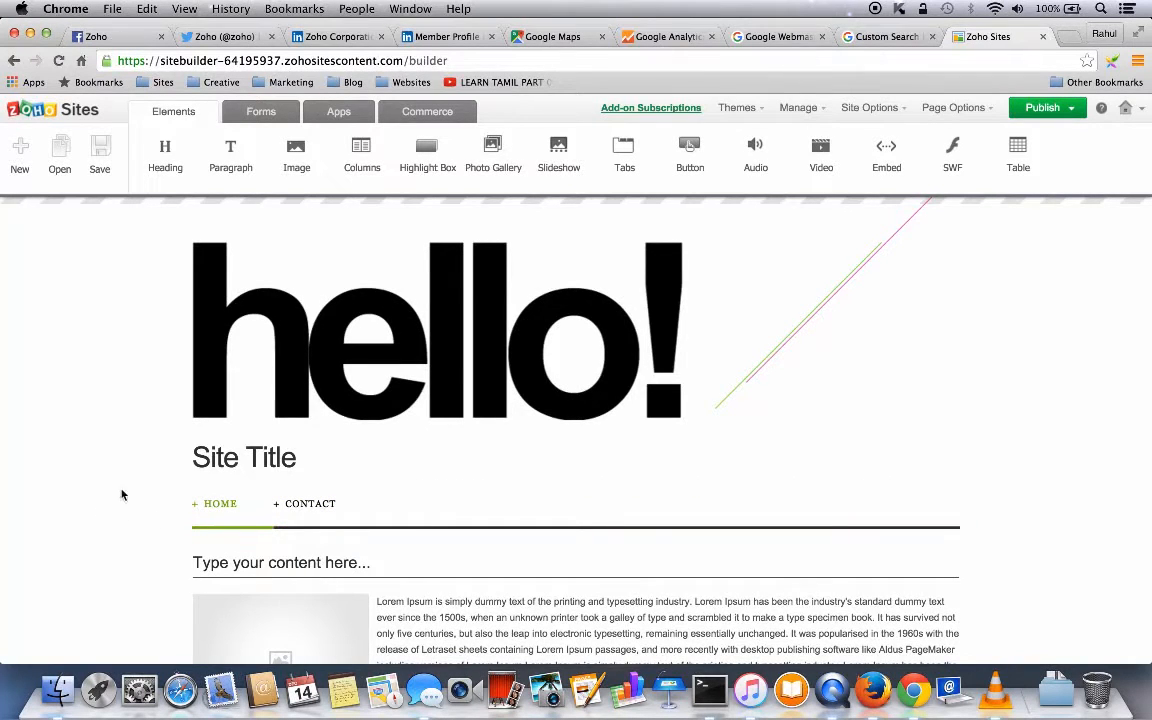
mouse_move(200, 455)
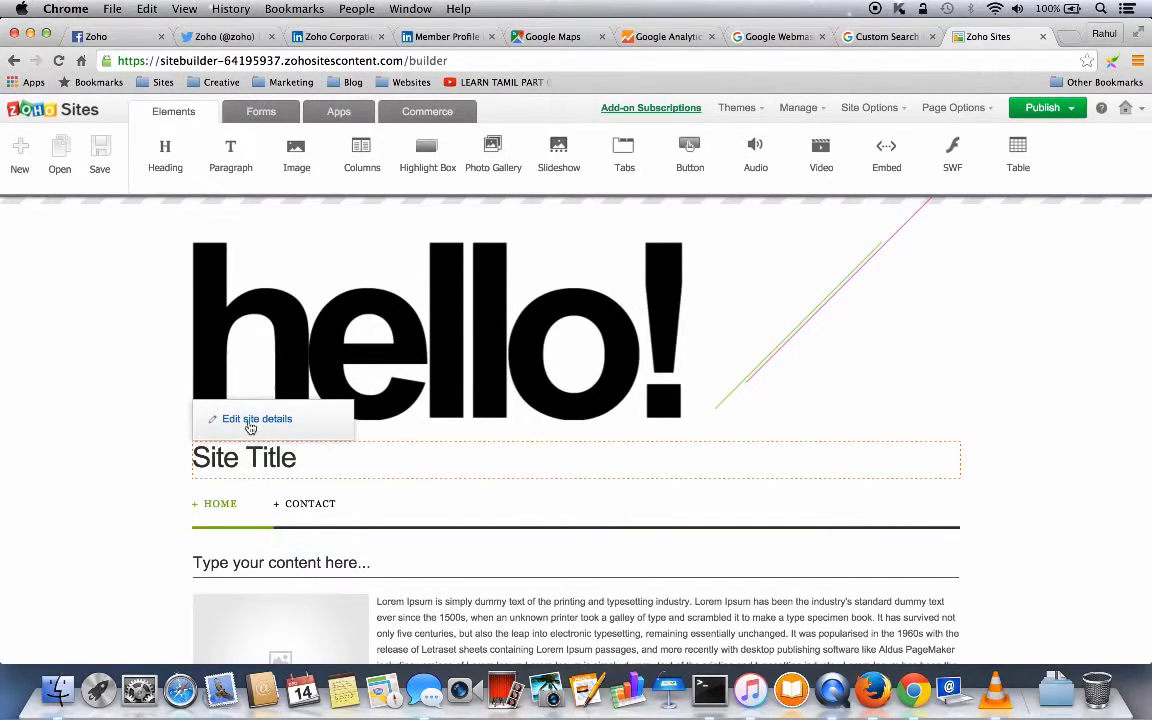
click(217, 419)
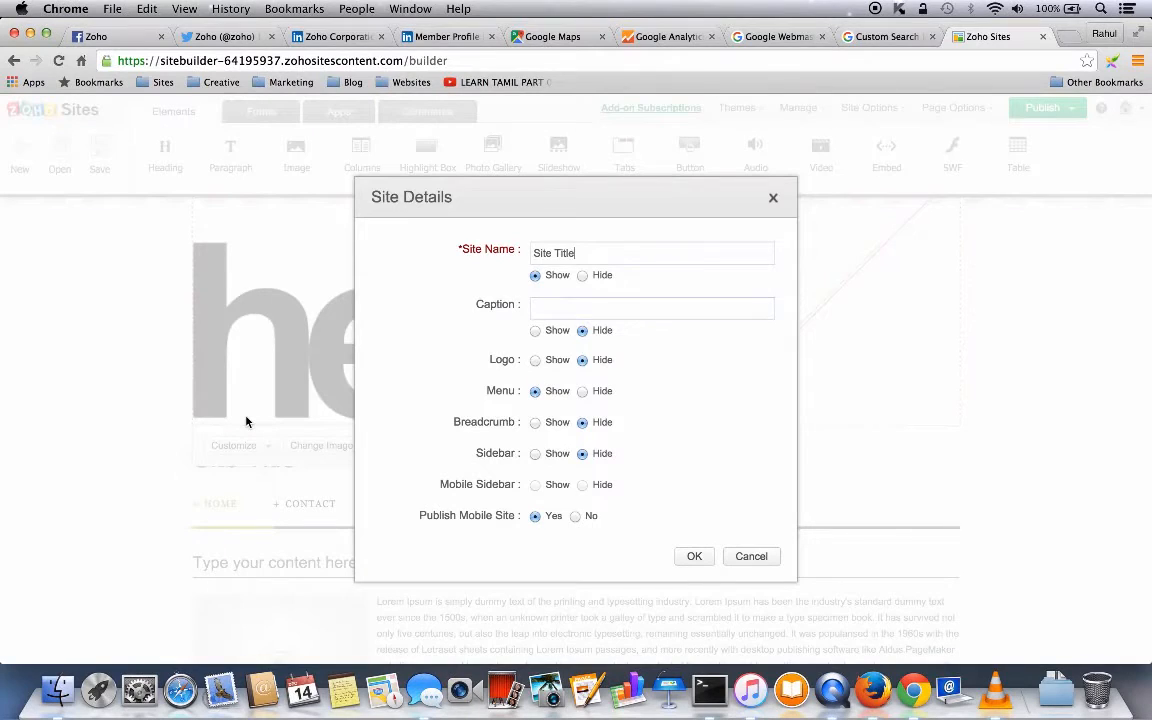
click(586, 252)
key(BackSpace)
key(BackSpace)
key(BackSpace)
key(BackSpace)
key(BackSpace)
key(BackSpace)
key(BackSpace)
key(BackSpace)
key(BackSpace)
key(BackSpace)
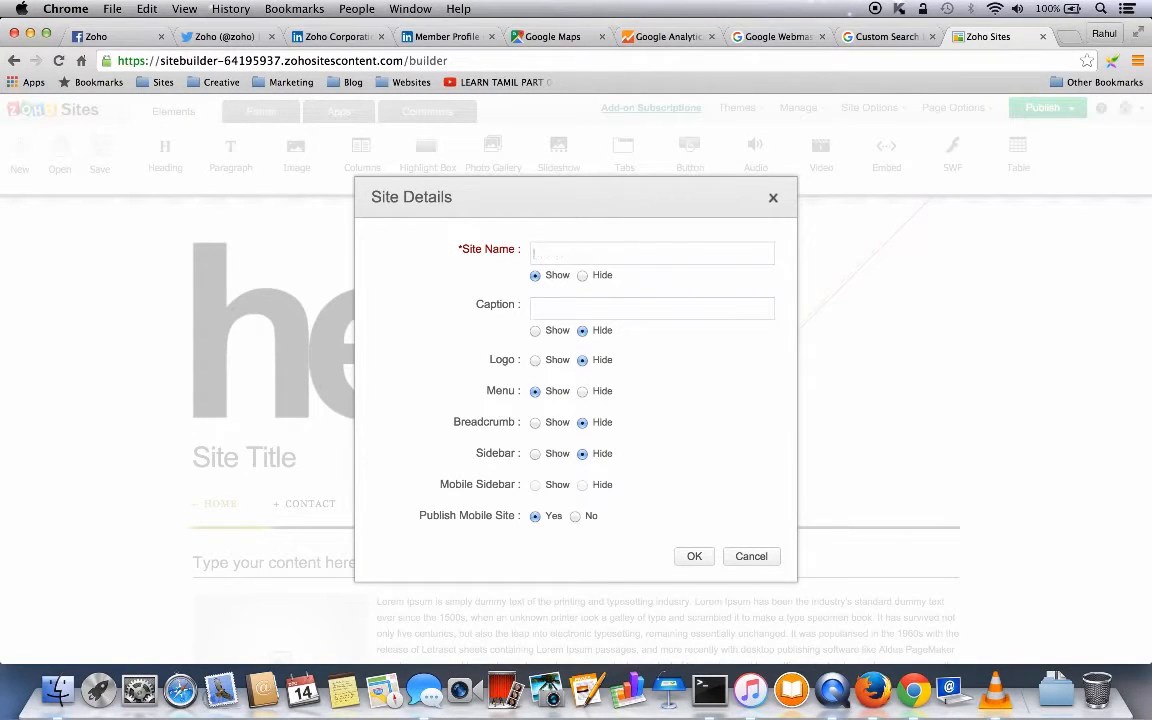
text(Zylker)
click(696, 562)
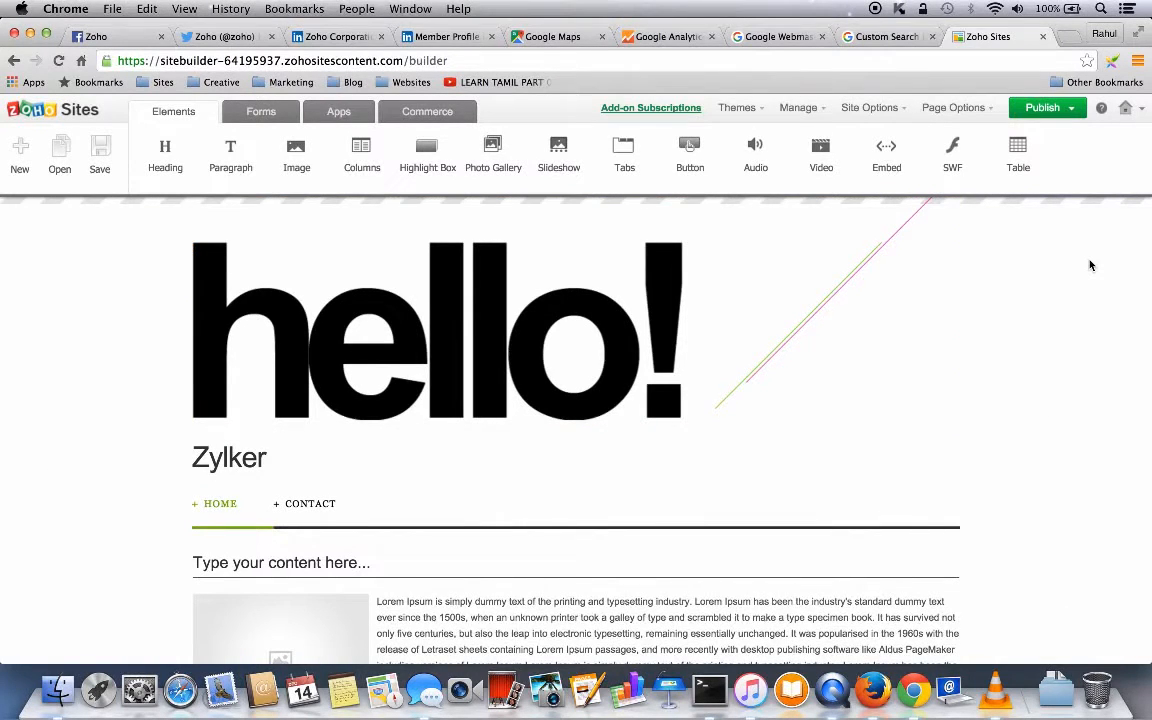
- Return to My Sites and open the older Site Title site in the builder
click(1143, 108)
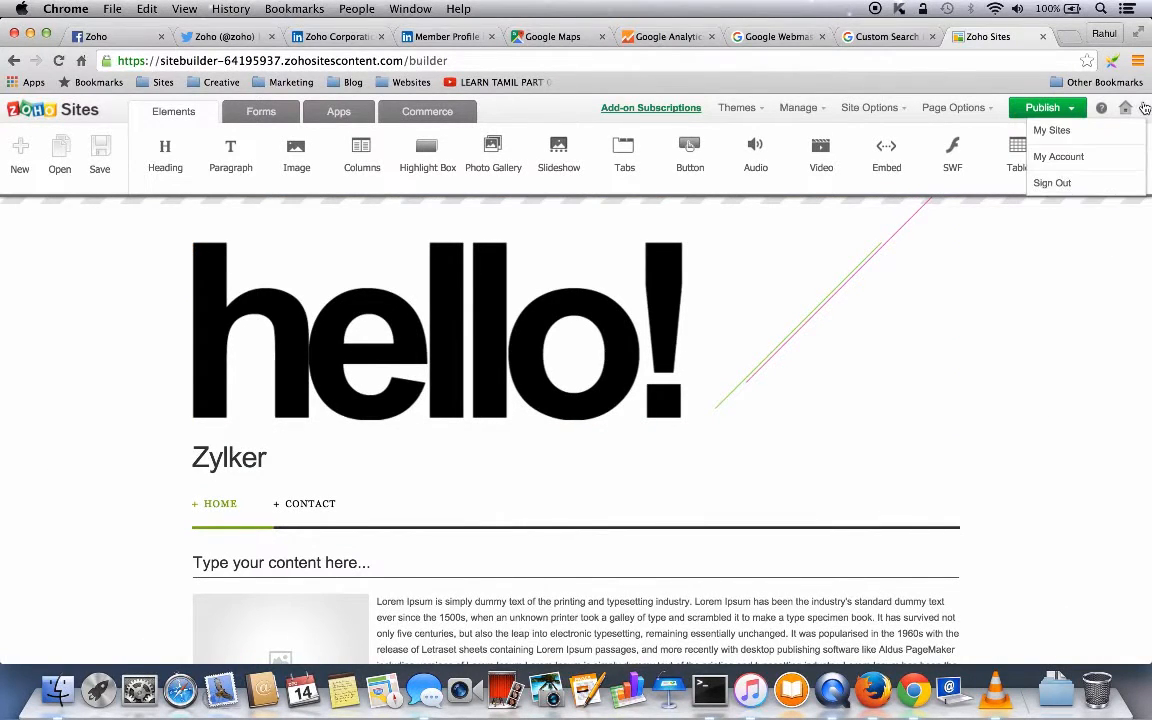
click(1052, 132)
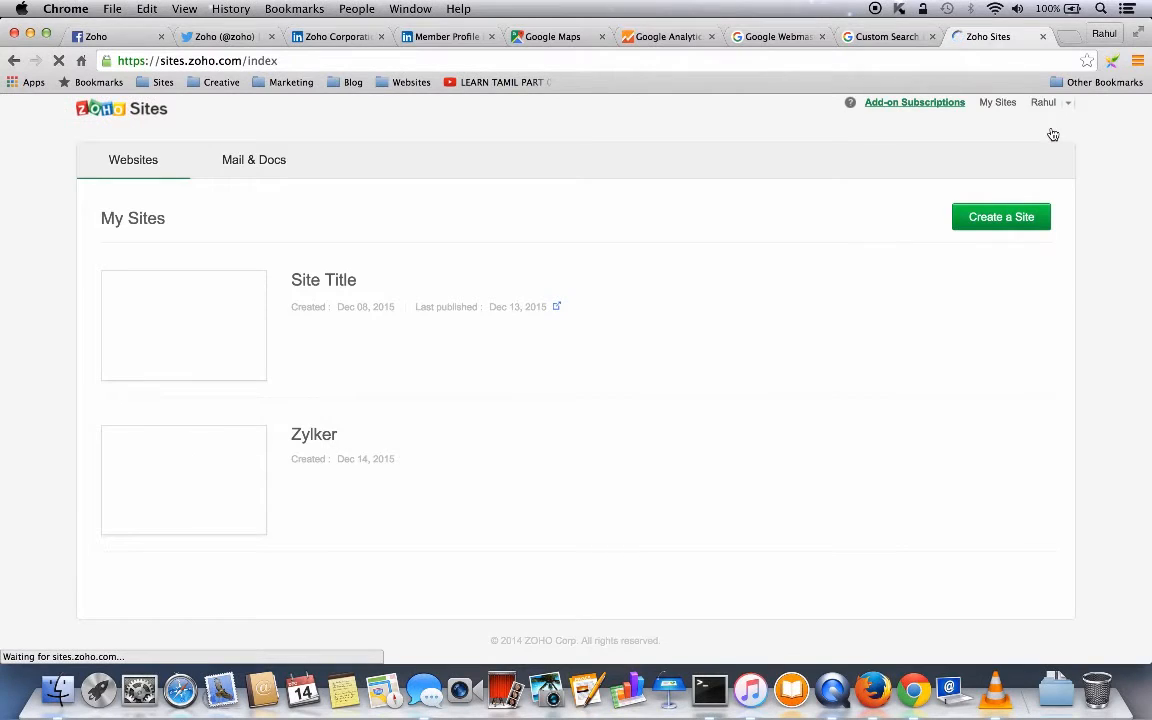
mouse_move(324, 280)
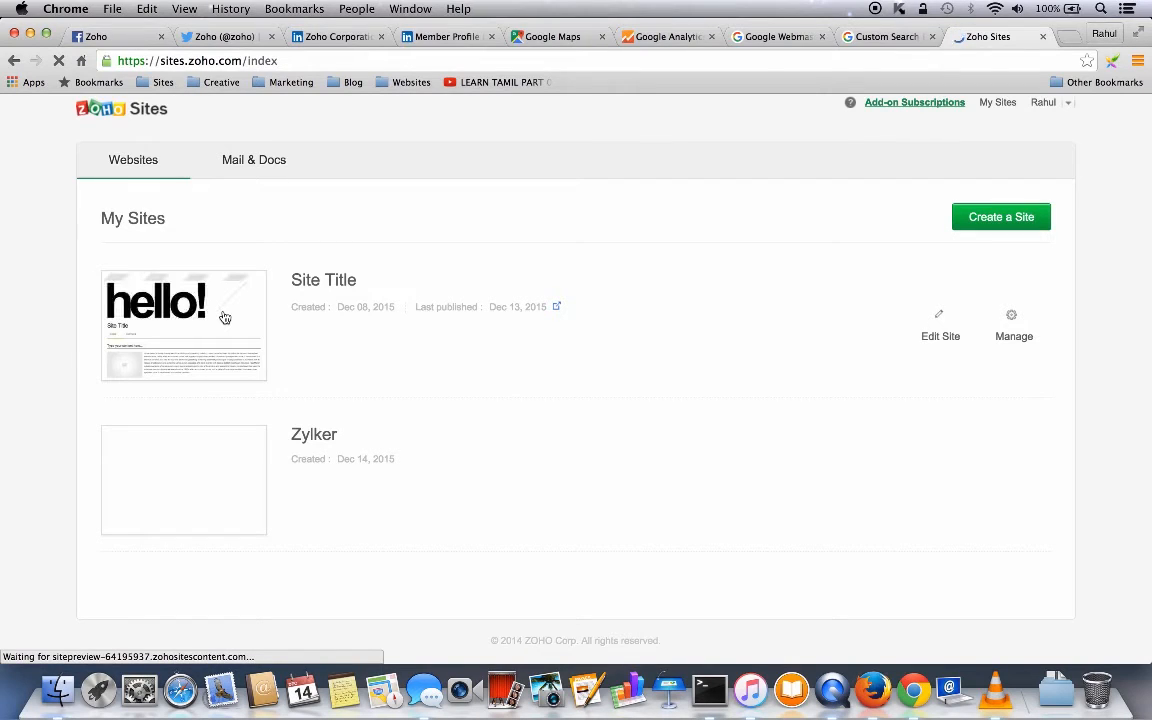
mouse_move(255, 509)
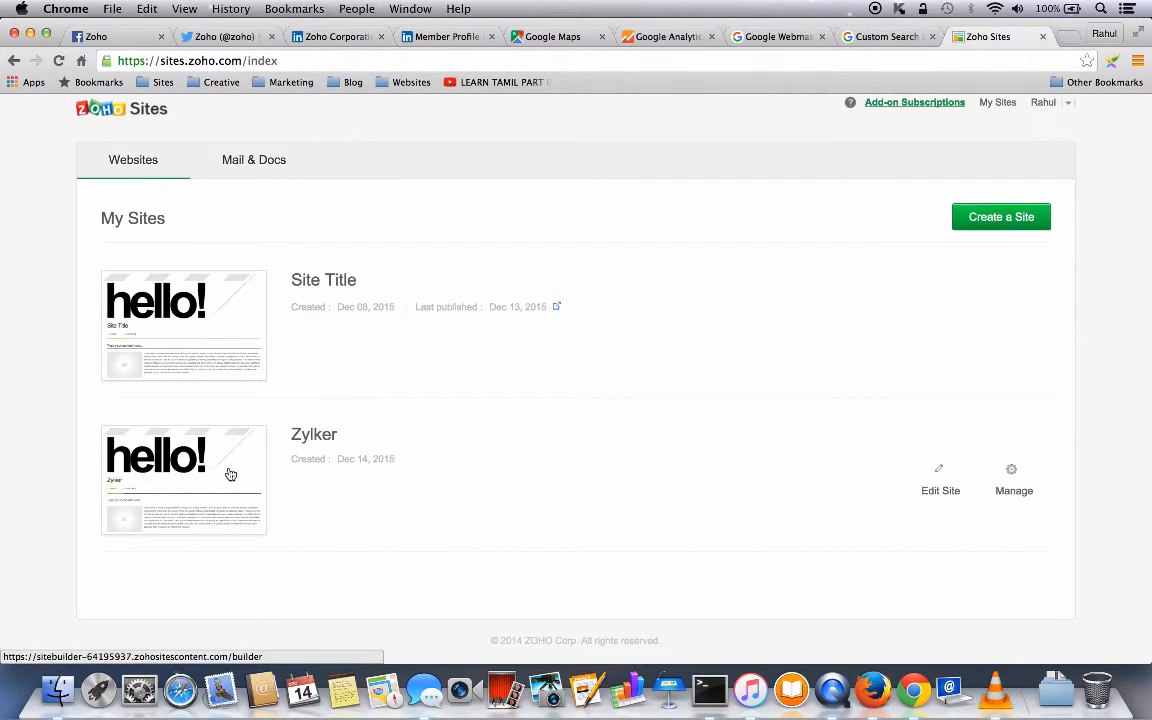
mouse_move(249, 336)
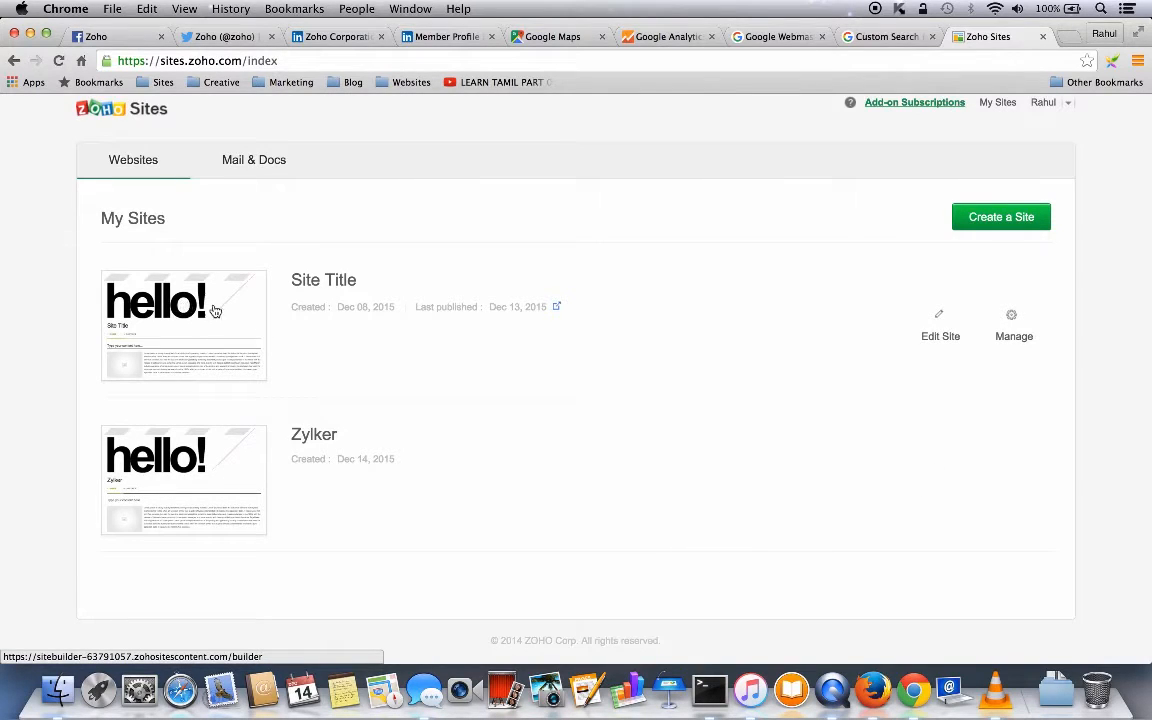
click(213, 313)
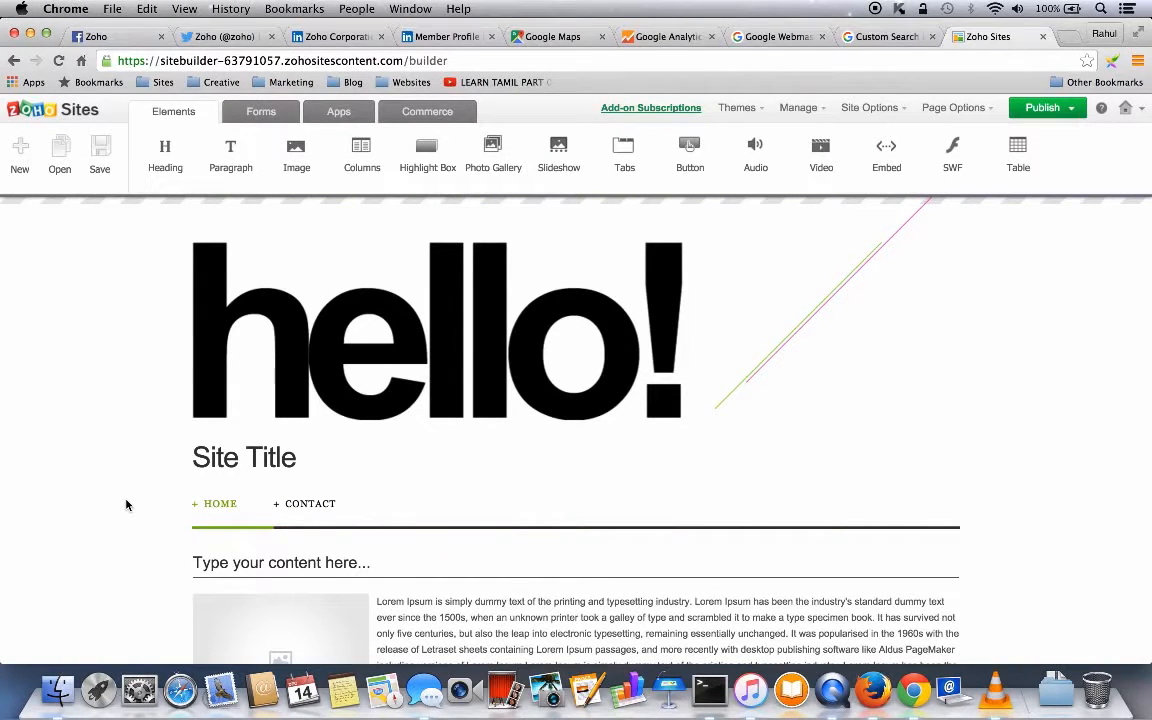
- Rename that older site to Zylker in its site details
mouse_move(203, 420)
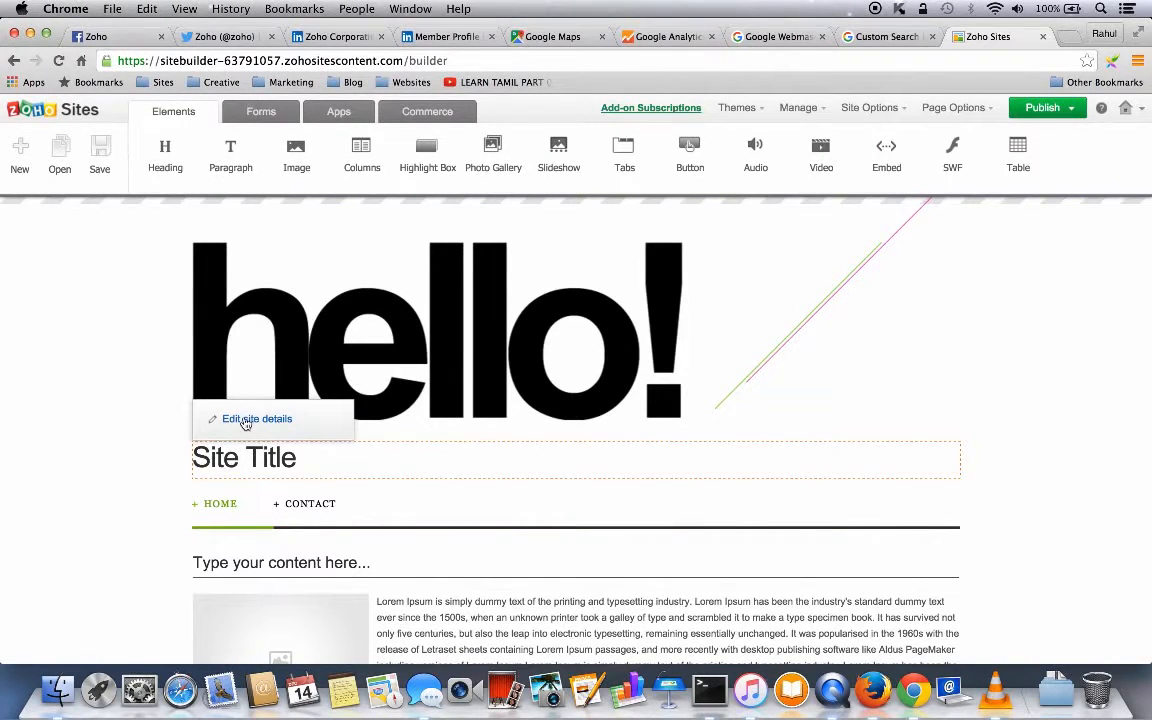
click(245, 424)
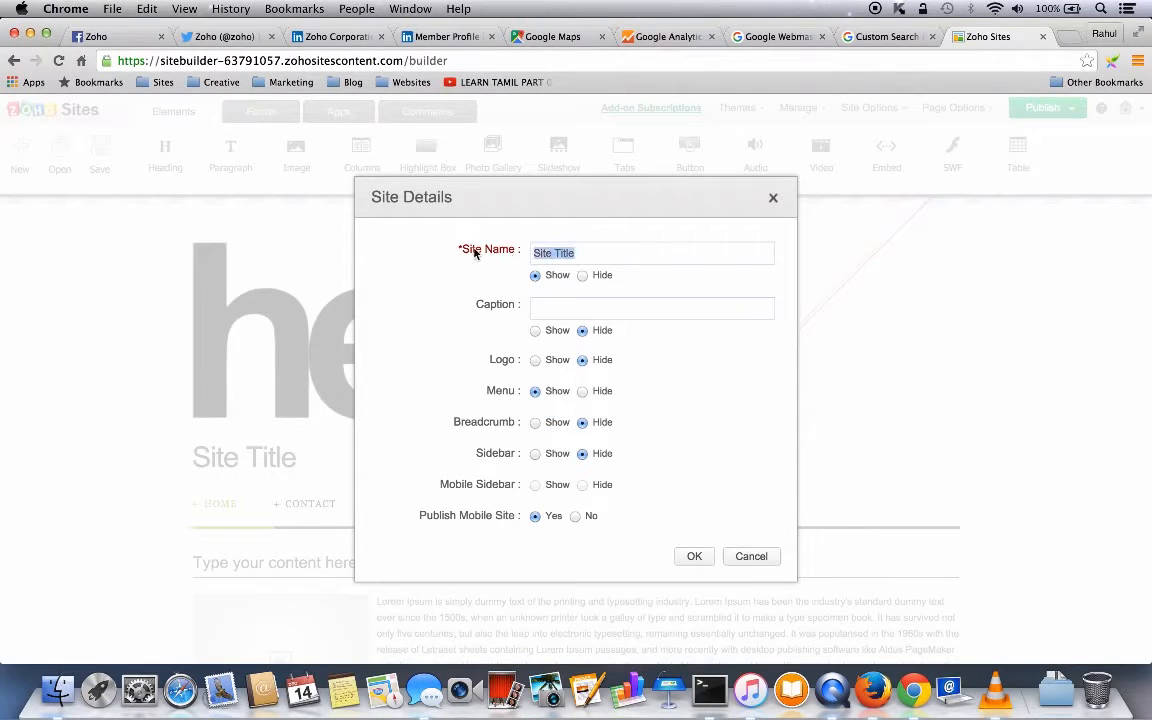
text(Zylker)
click(692, 556)
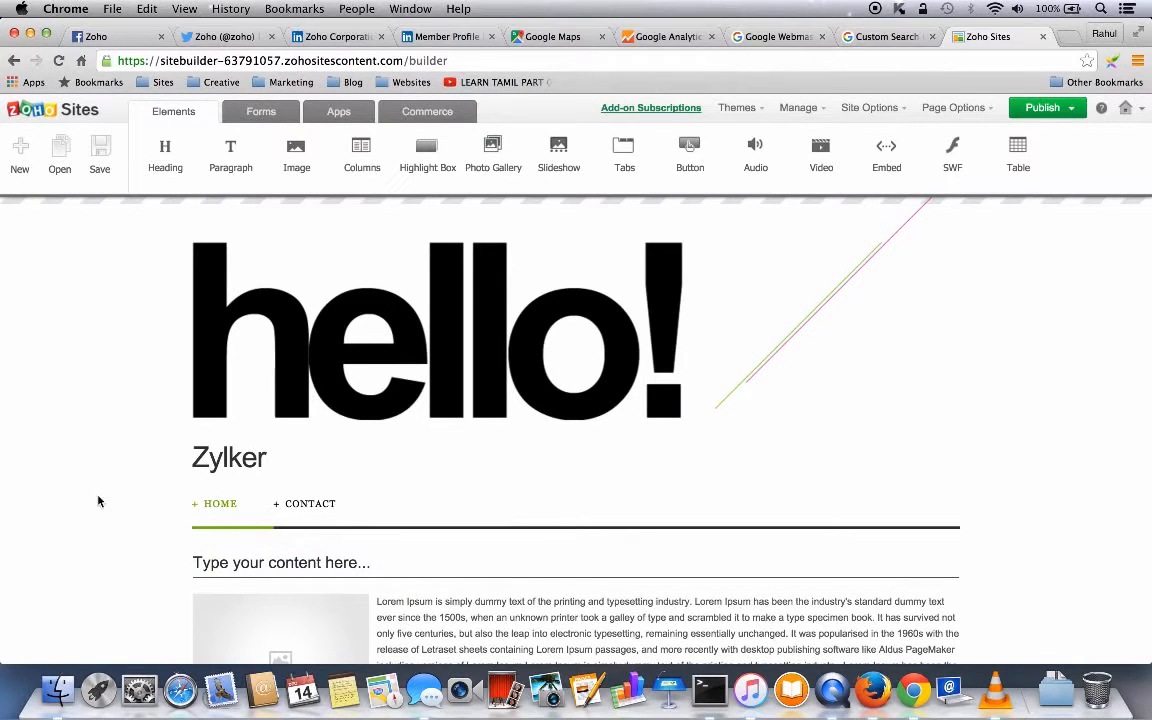
- Add an About Us page under Home, using the pre-filled second layout
click(20, 150)
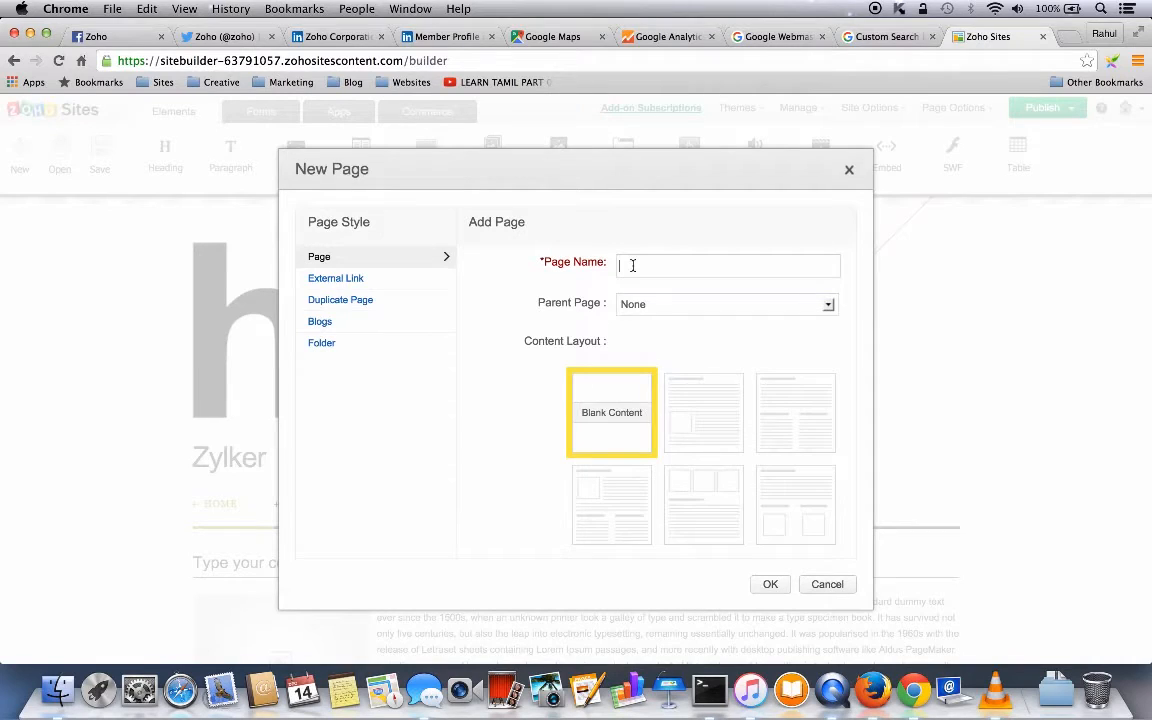
text(About Us)
click(765, 305)
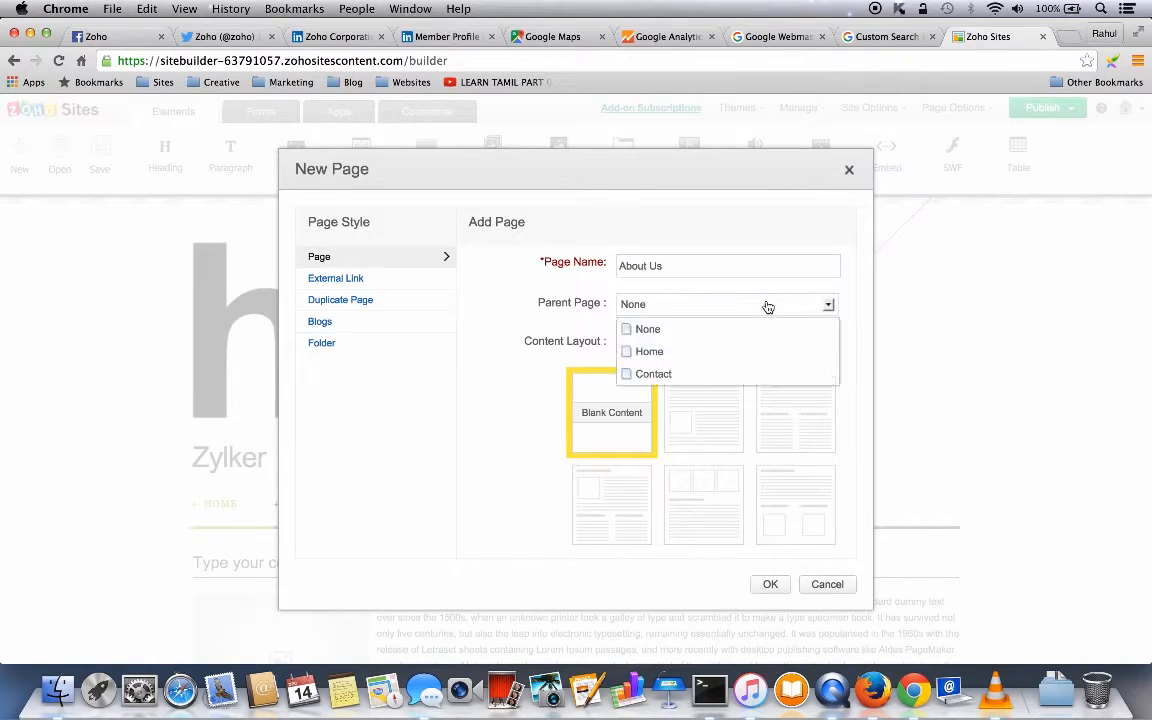
click(655, 353)
click(724, 422)
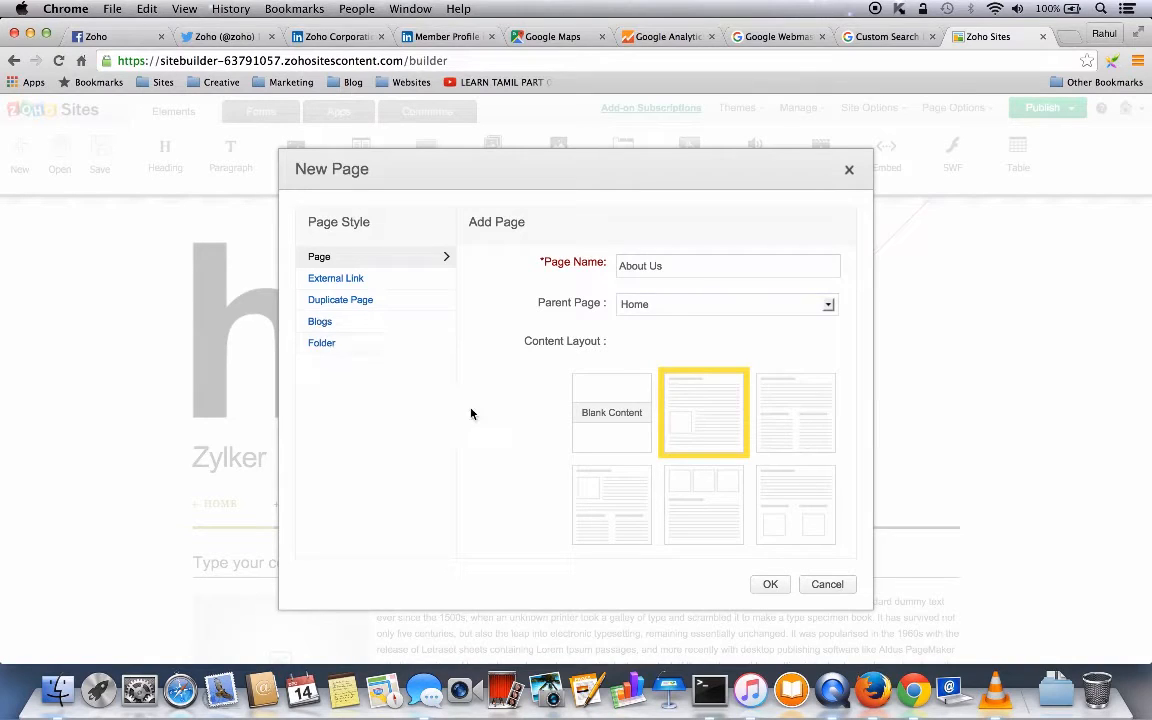
click(771, 585)
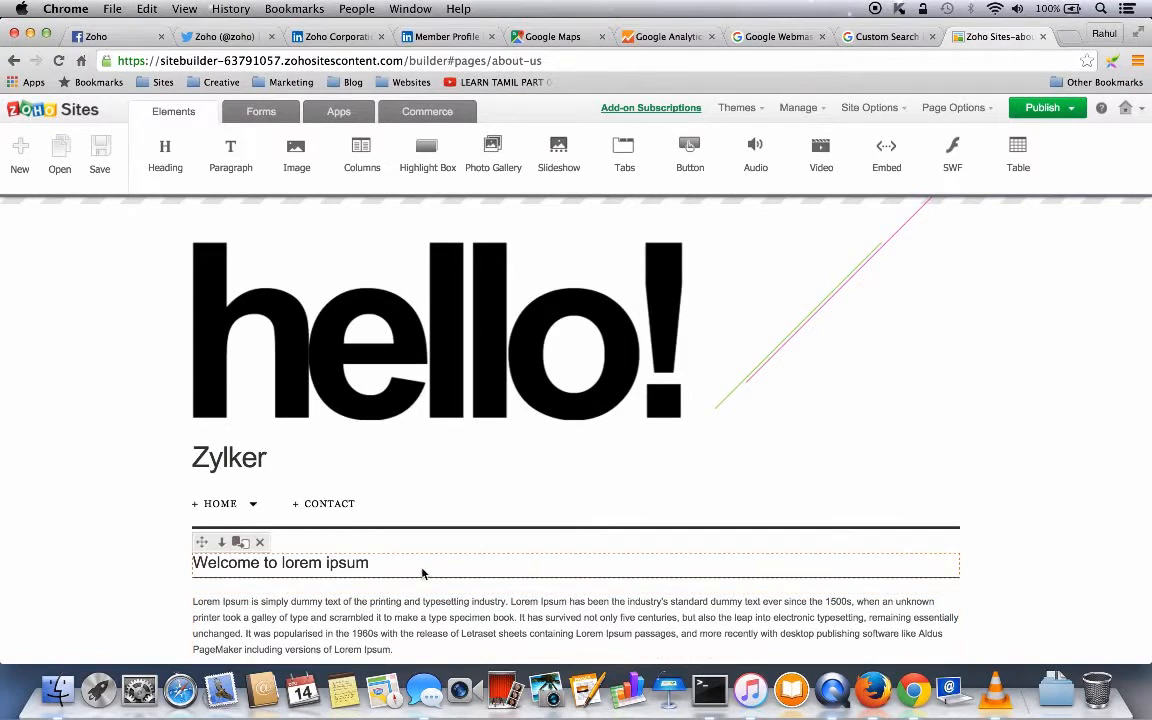
mouse_move(248, 507)
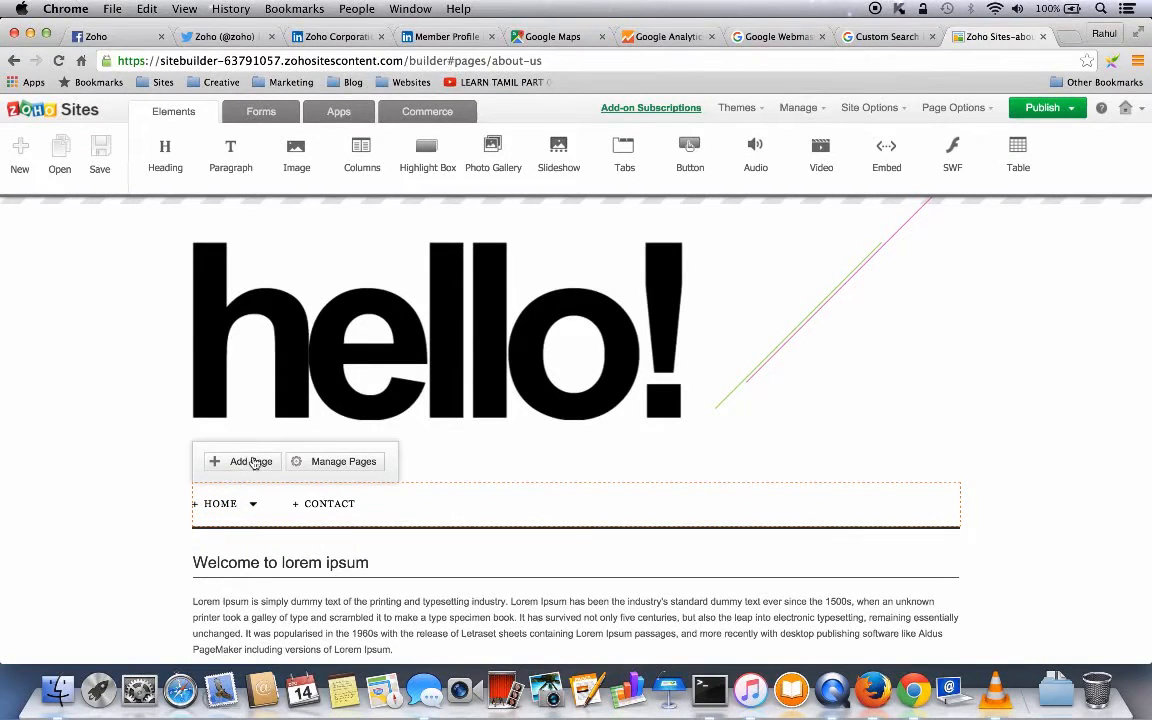
- Move Contact beneath Home in the page list and open its password-protection settings
click(245, 462)
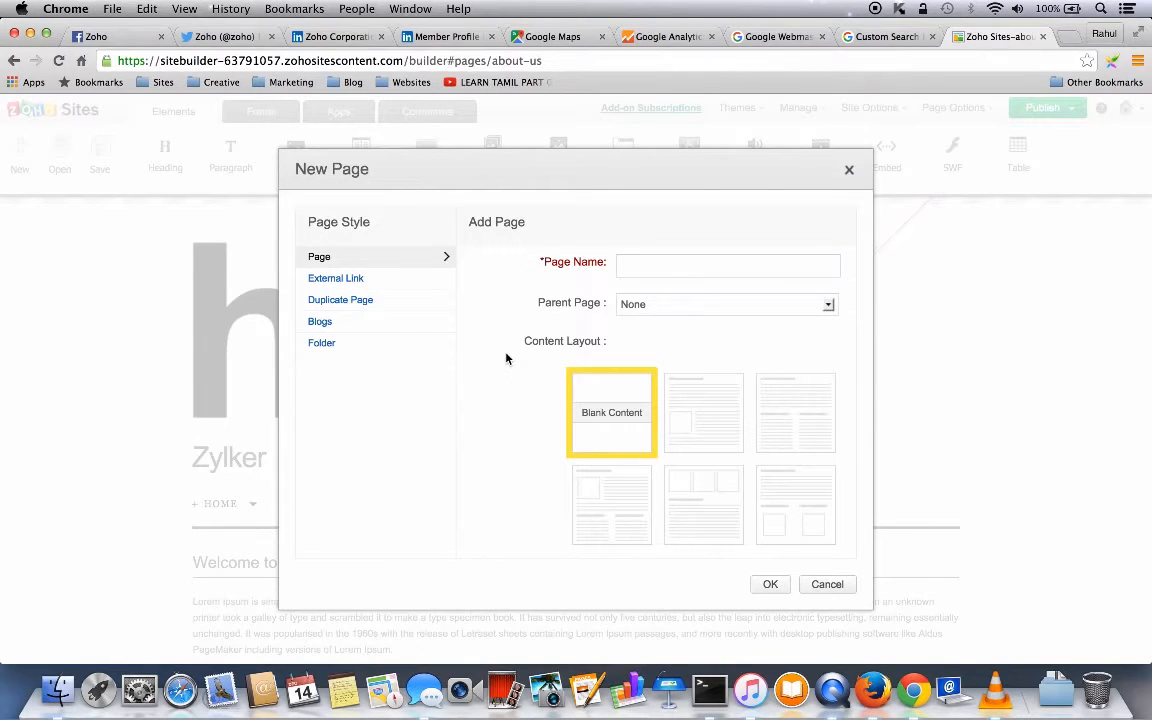
click(849, 173)
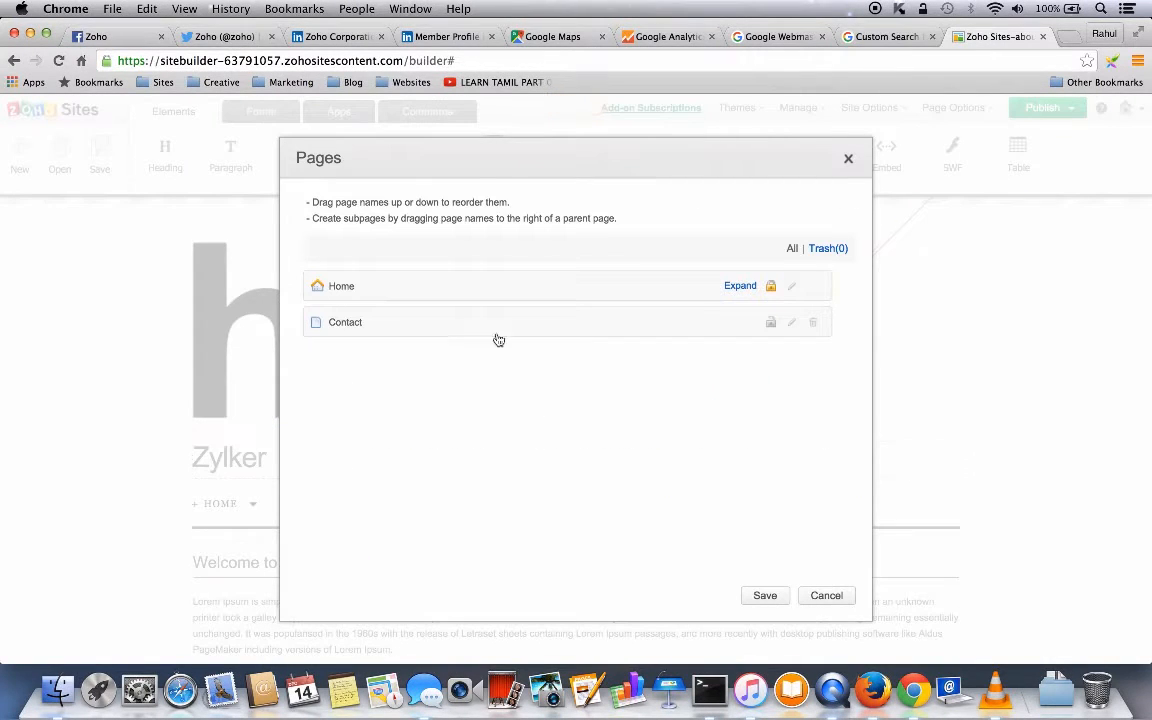
click(739, 287)
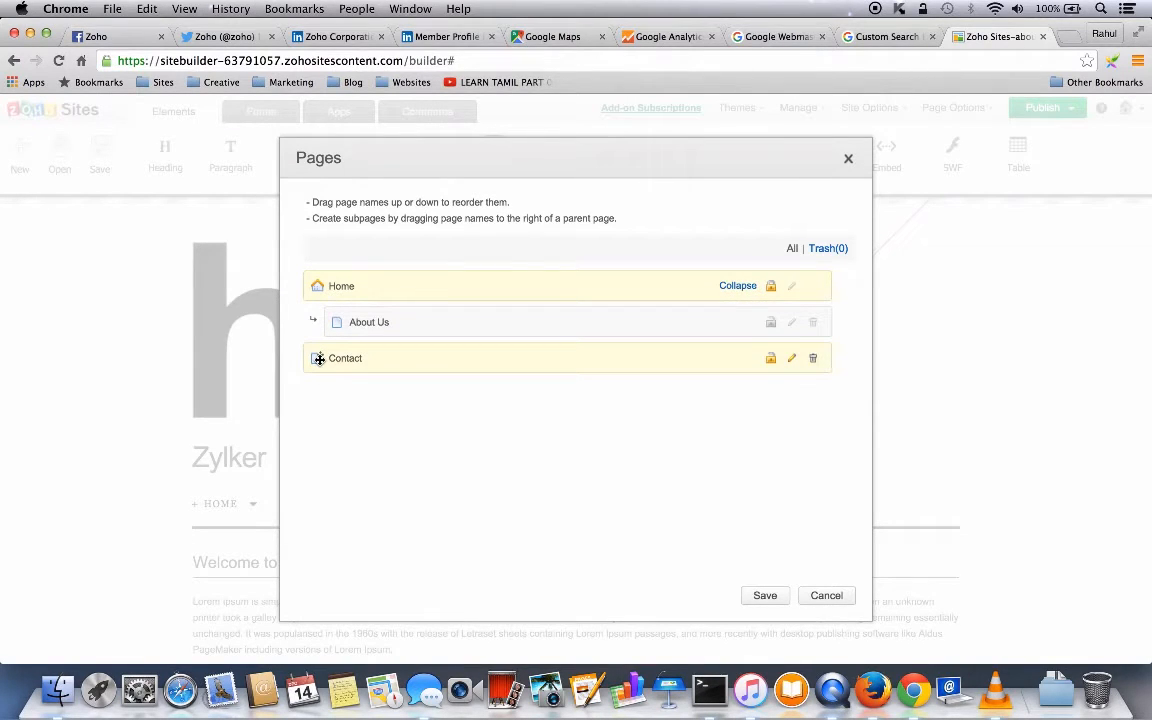
drag(318, 359, 323, 327)
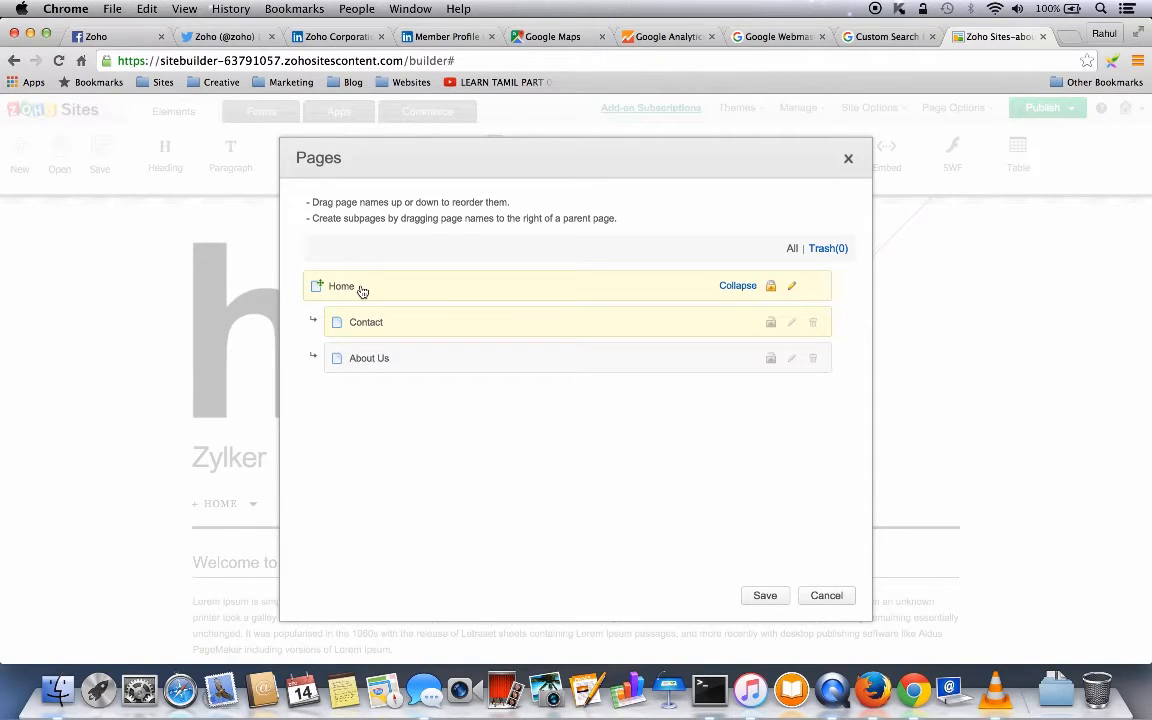
click(772, 324)
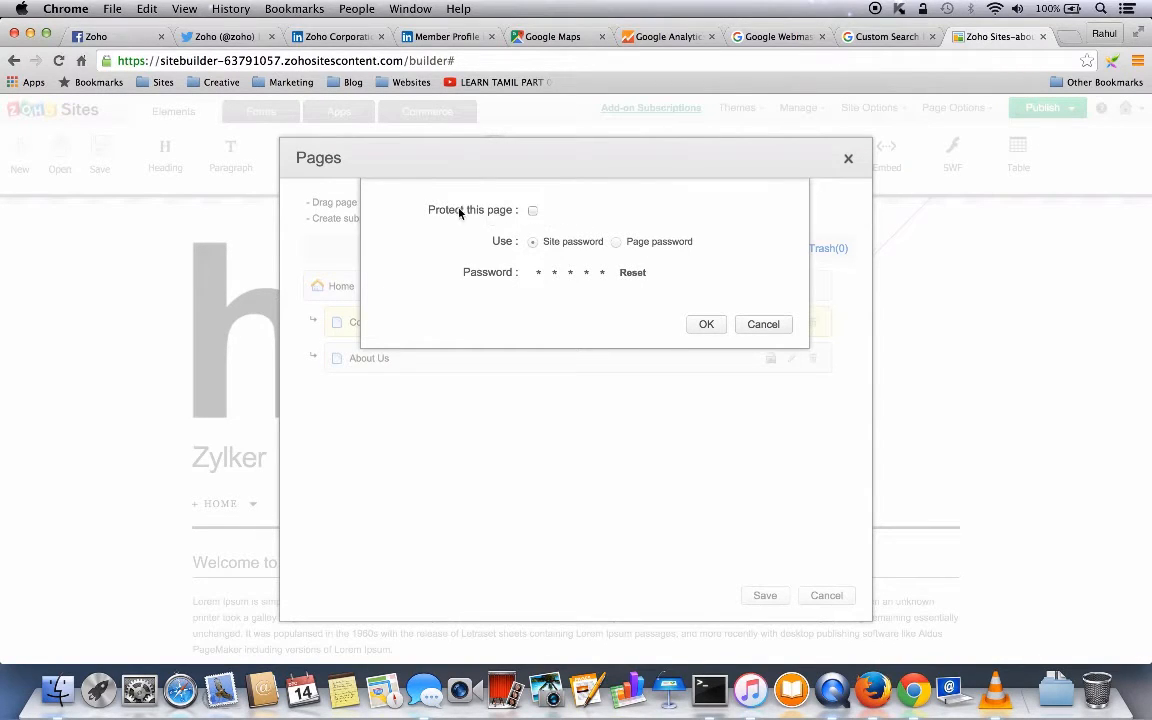
- Protect the Contact page with the site password, resetting it to a new password
click(533, 212)
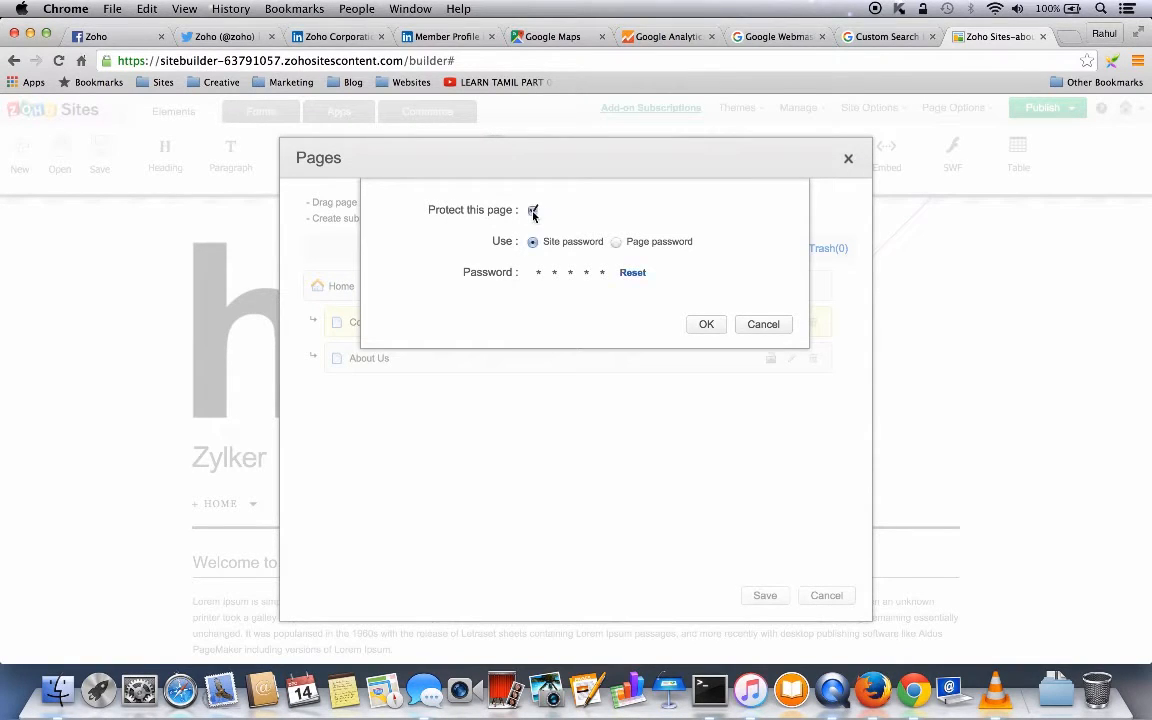
click(633, 273)
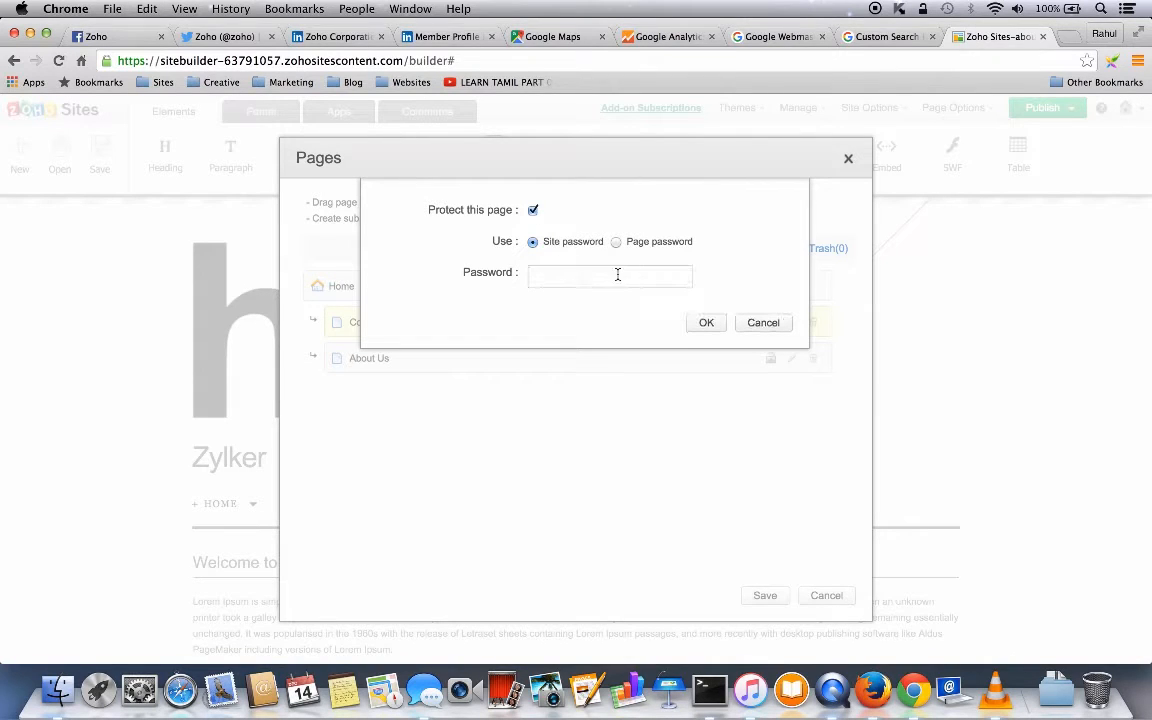
text(123)
click(706, 324)
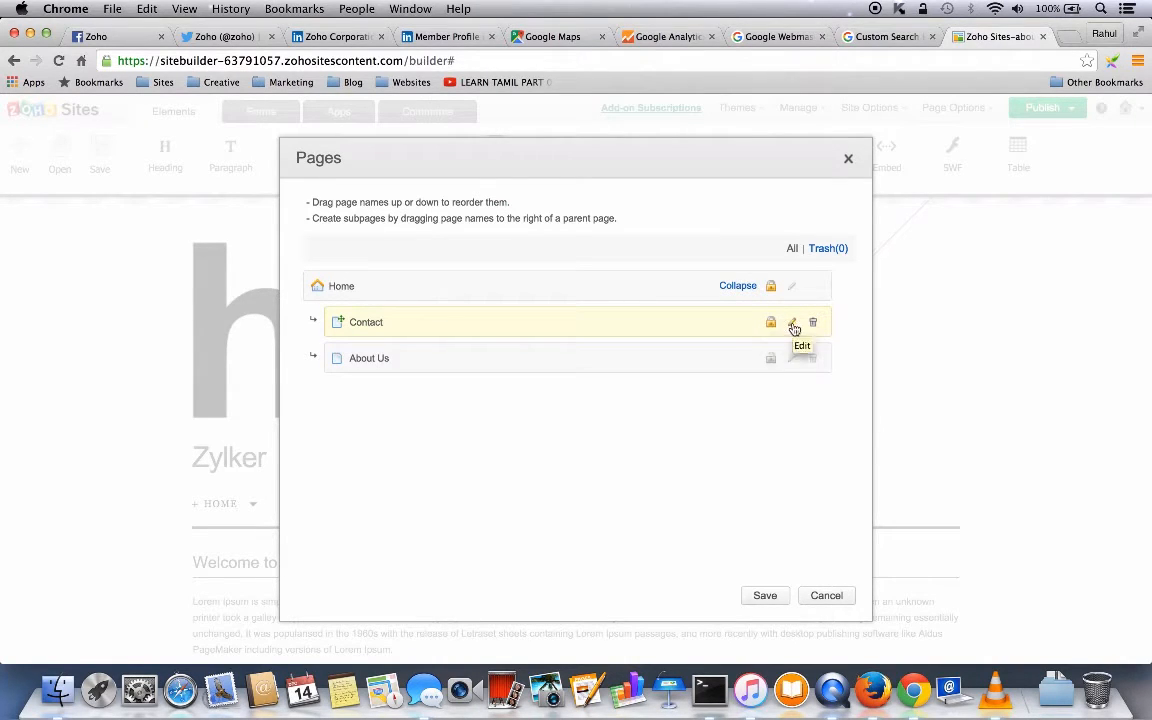
- Confirm Contact's page settings and save the page arrangement with Contact and About Us under Home
click(792, 327)
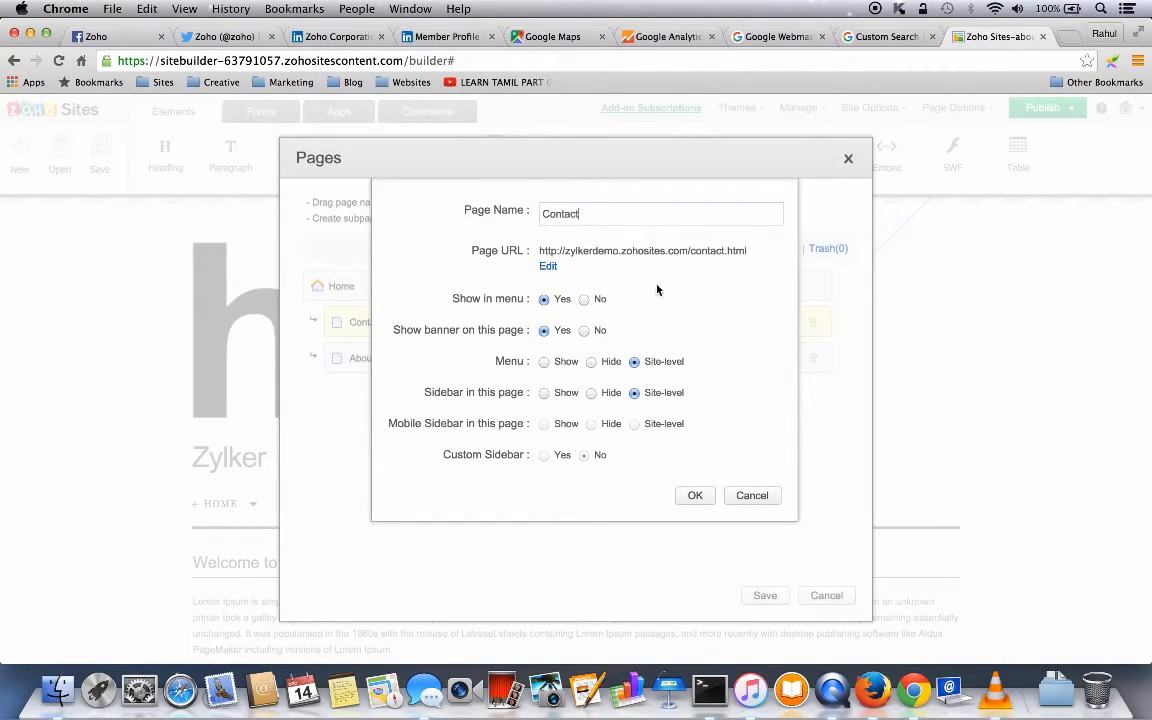
click(694, 497)
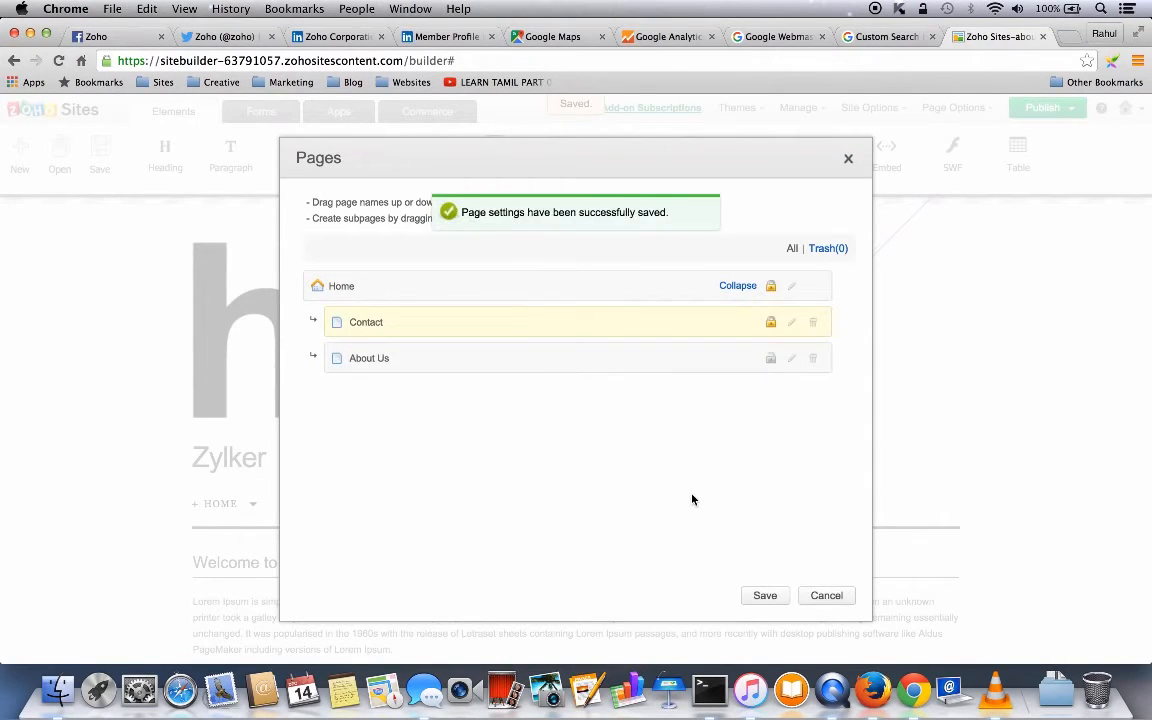
click(765, 597)
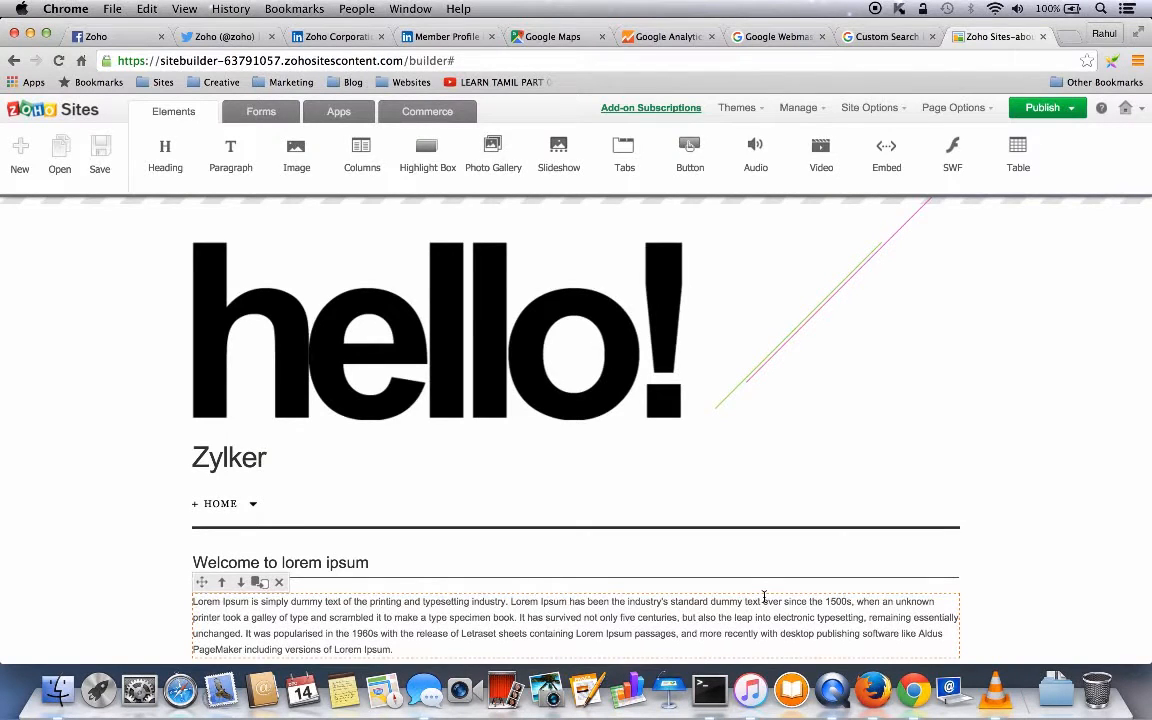
mouse_move(219, 505)
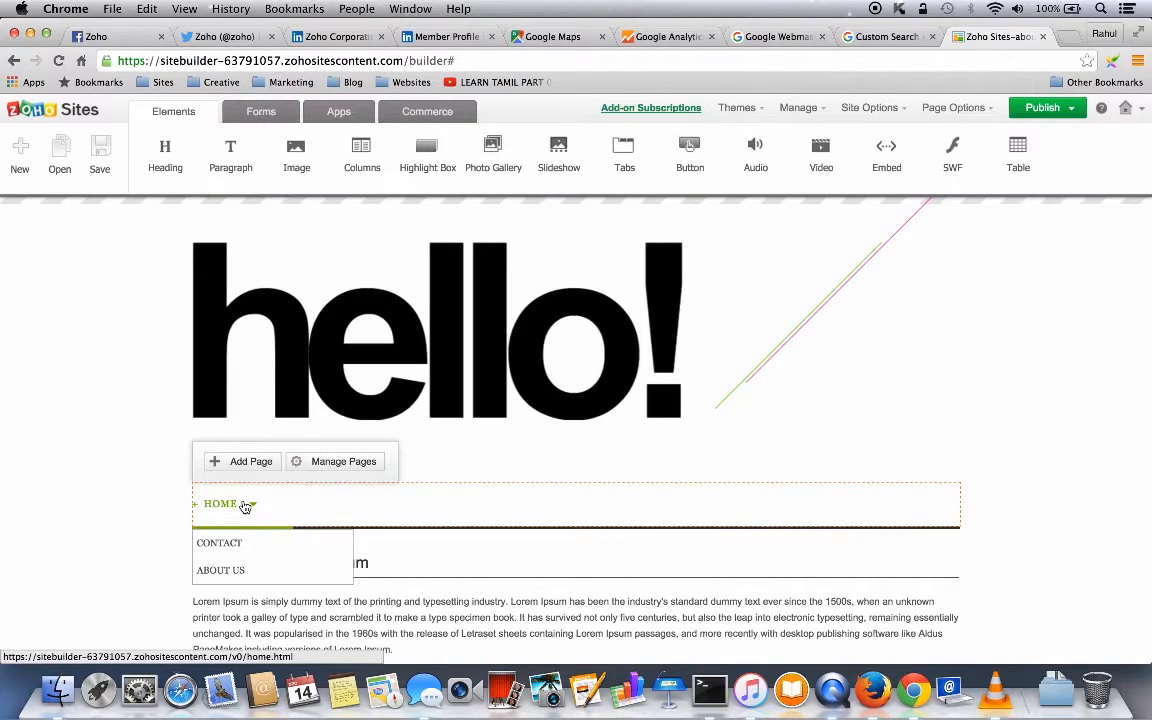
- Open the Home page and drop a Heading element above its first content block
click(222, 505)
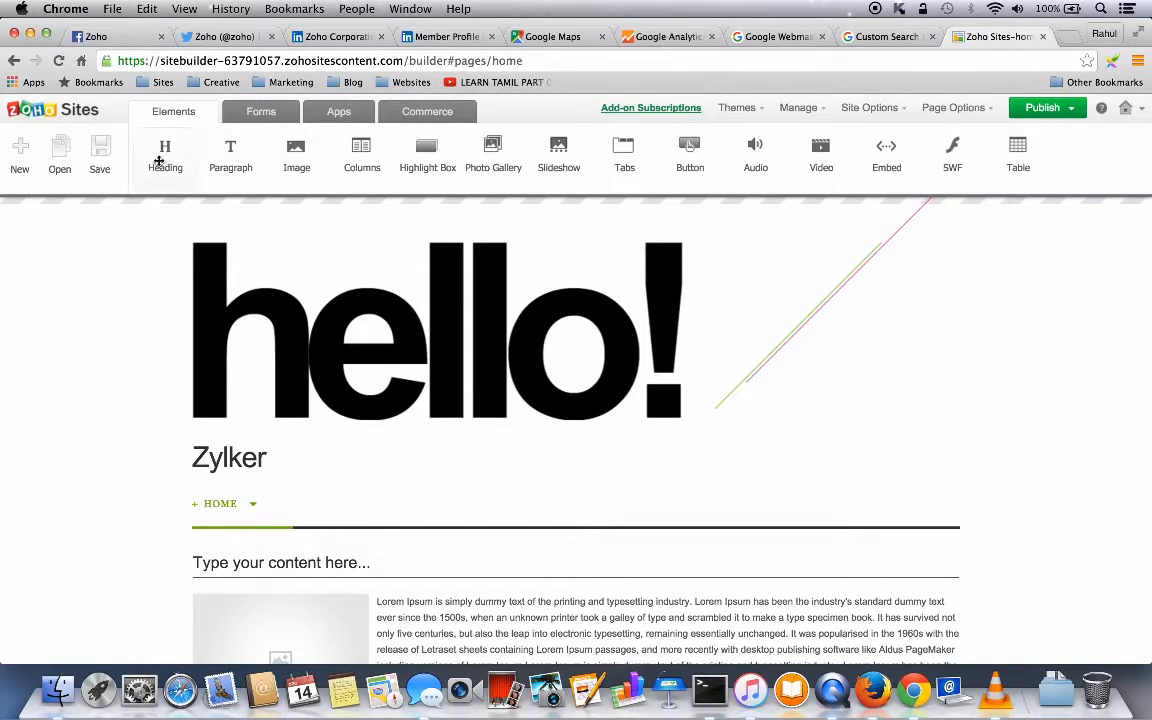
drag(163, 156, 232, 573)
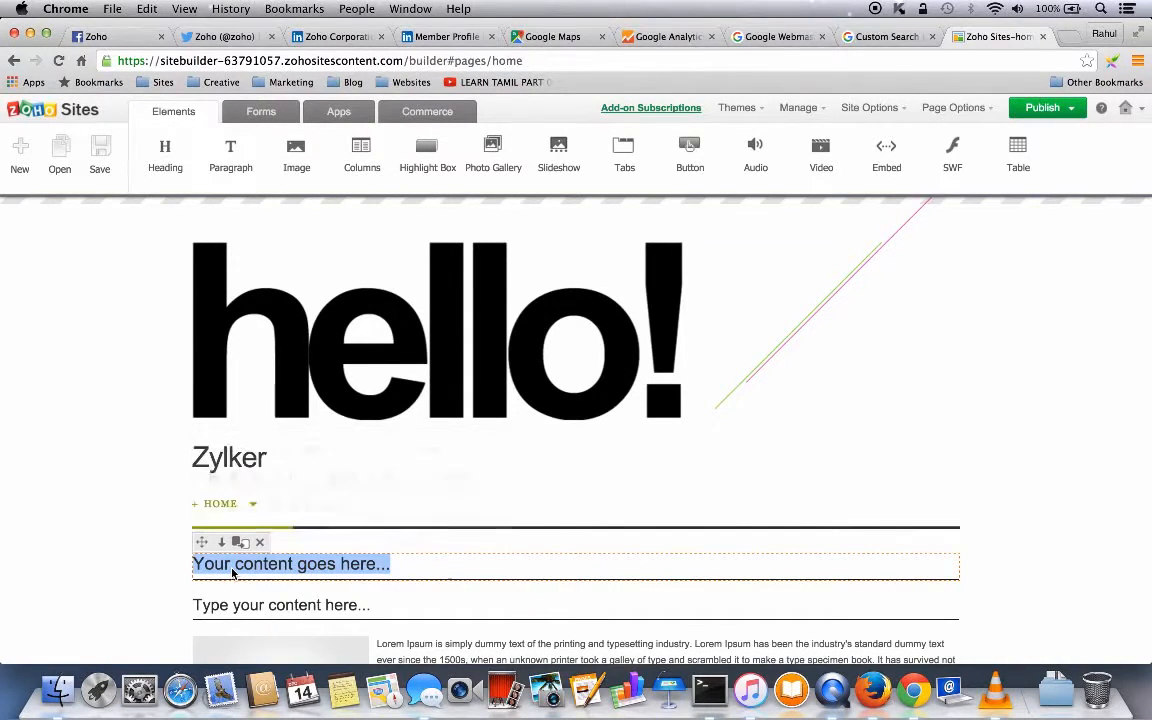
- Enter 'Welcome to Zylker' as the heading text, leaving font, size and format unchanged
text(Welcome to Zylker)
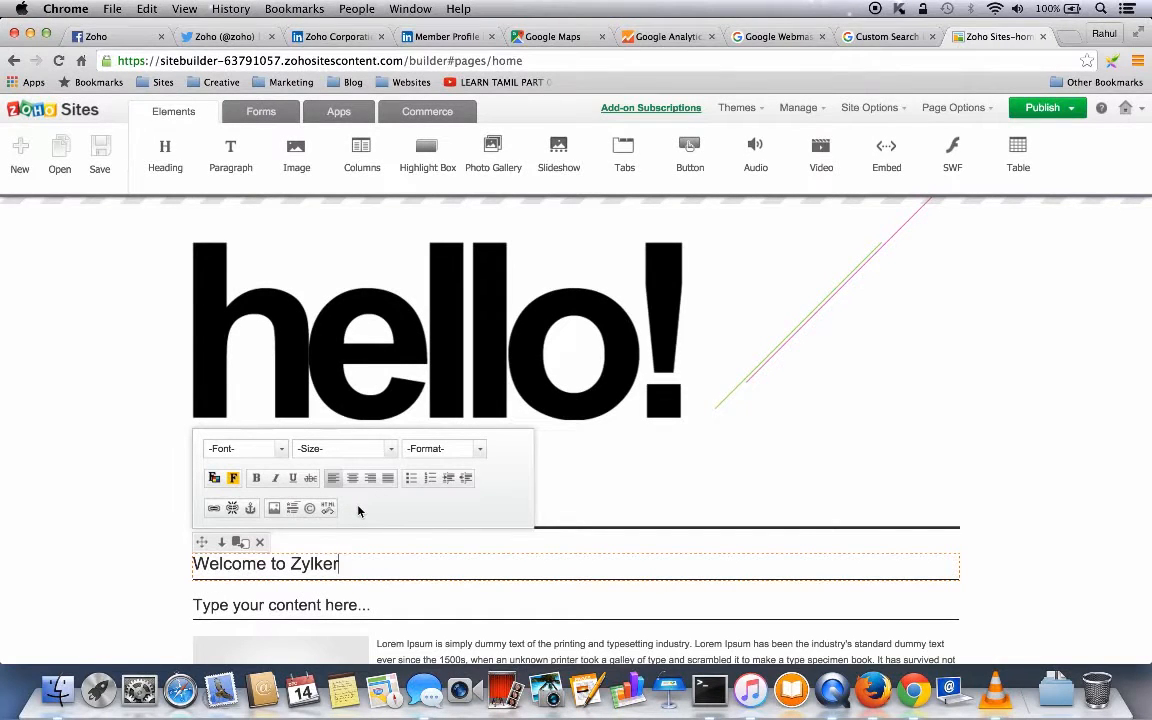
click(280, 449)
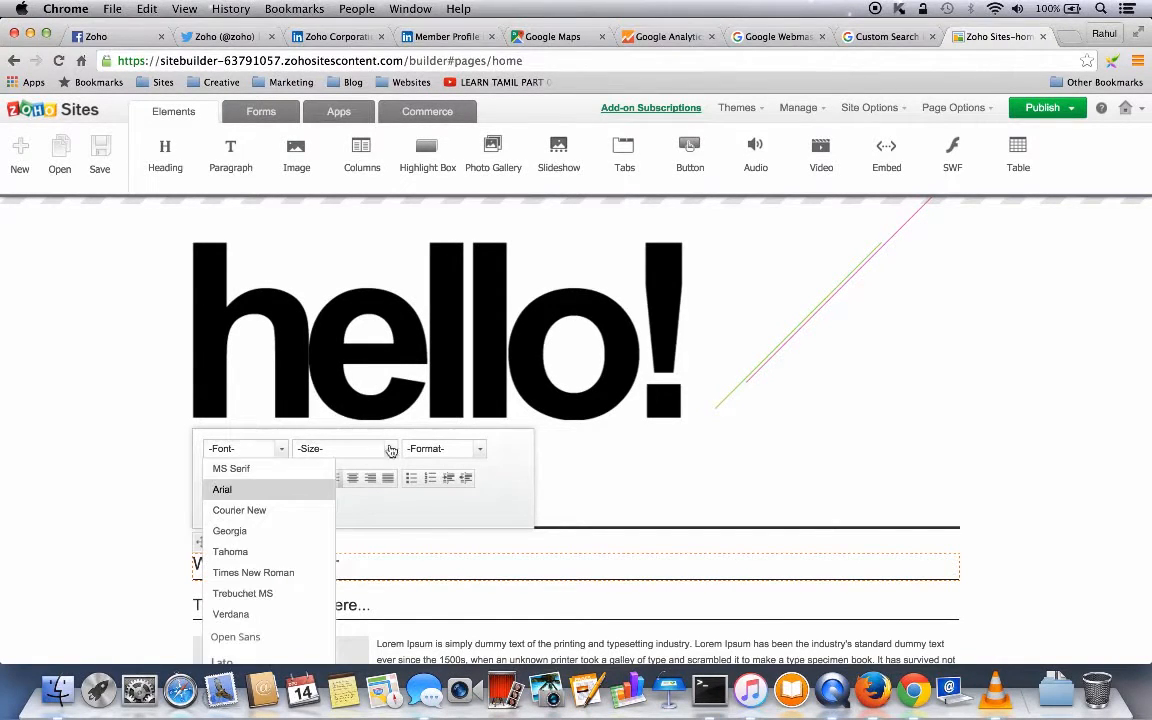
click(391, 449)
click(479, 450)
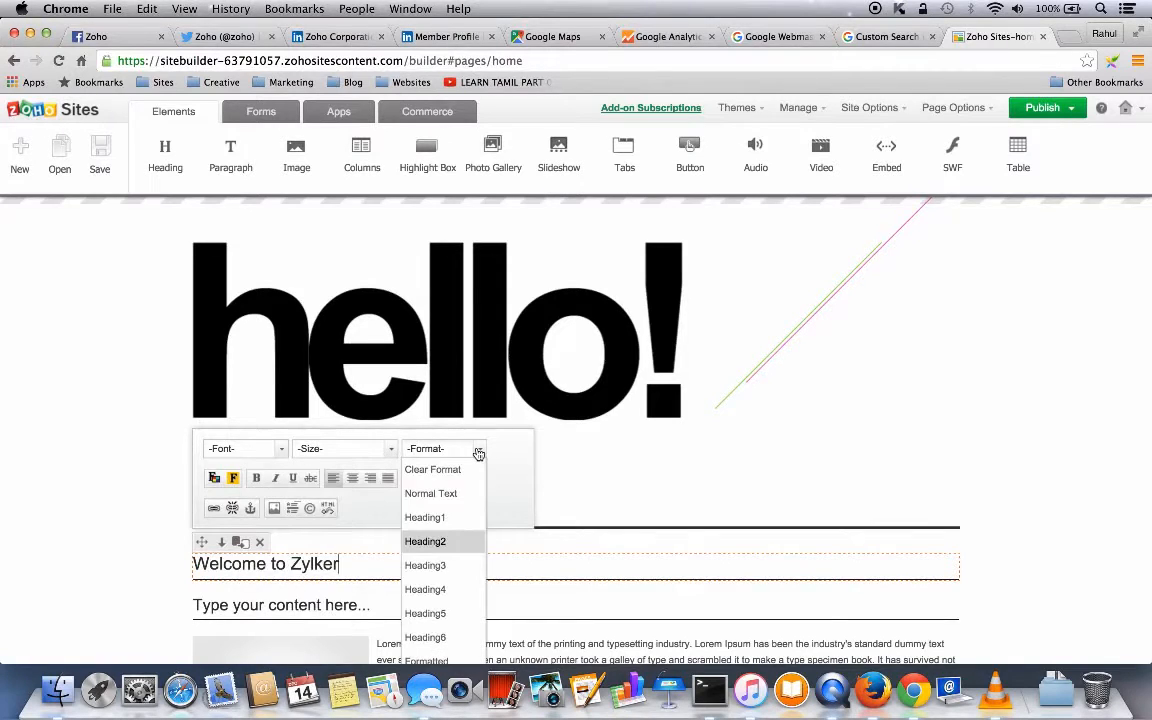
click(500, 487)
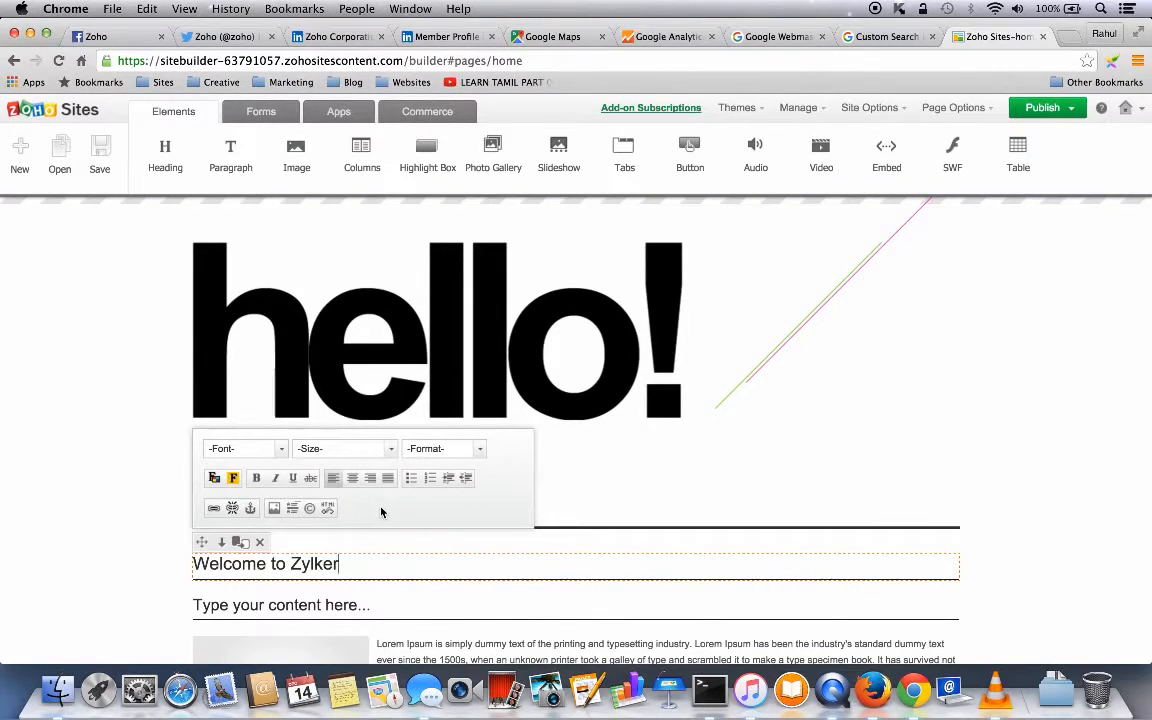
click(116, 527)
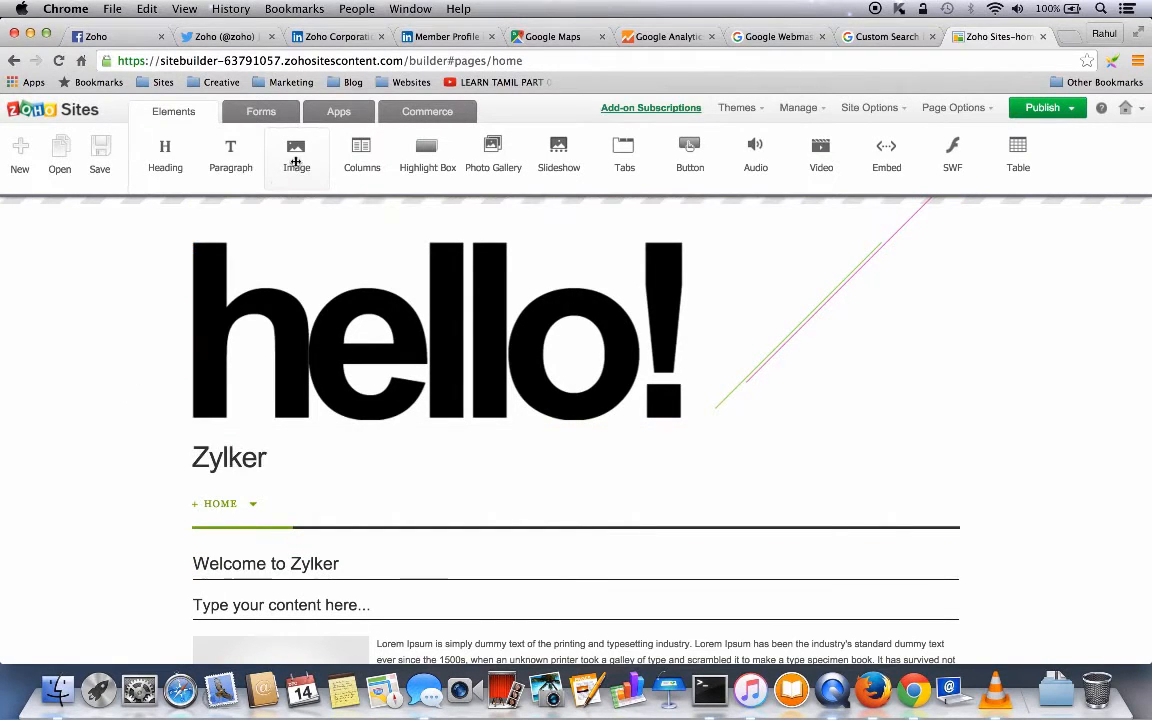
- Add an image block below Welcome to Zylker and upload coffee-cup-desk-pen.jpg from the computer
drag(296, 162, 246, 610)
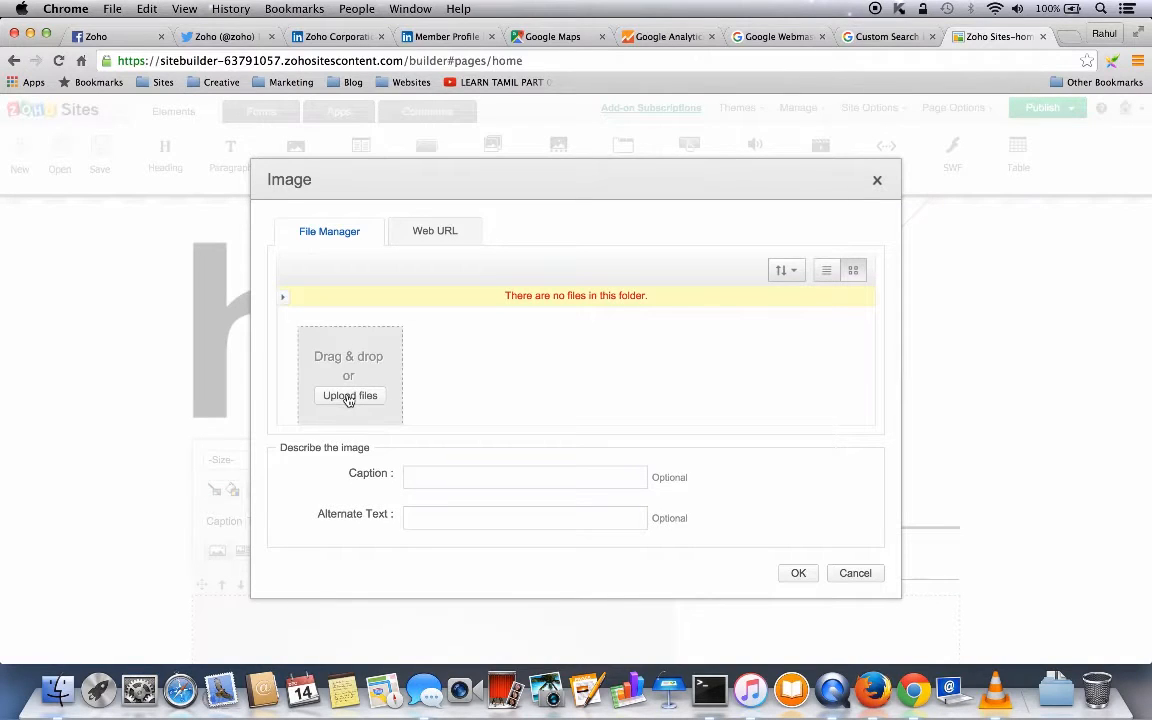
click(348, 397)
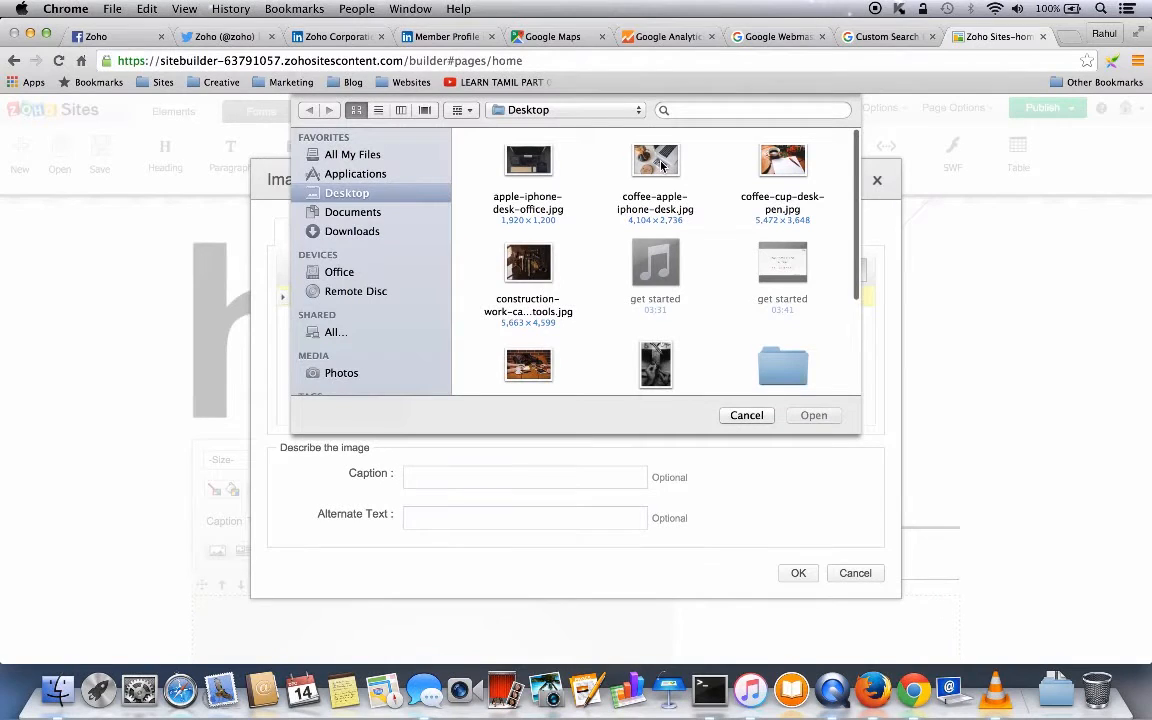
click(770, 160)
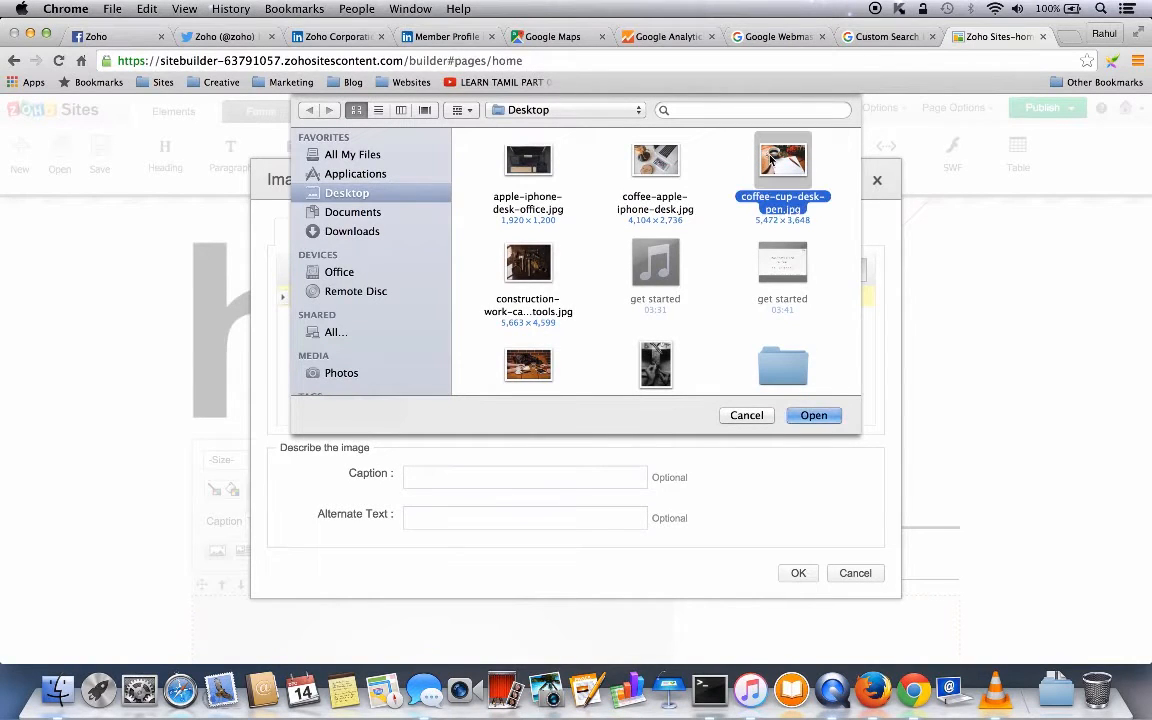
click(815, 418)
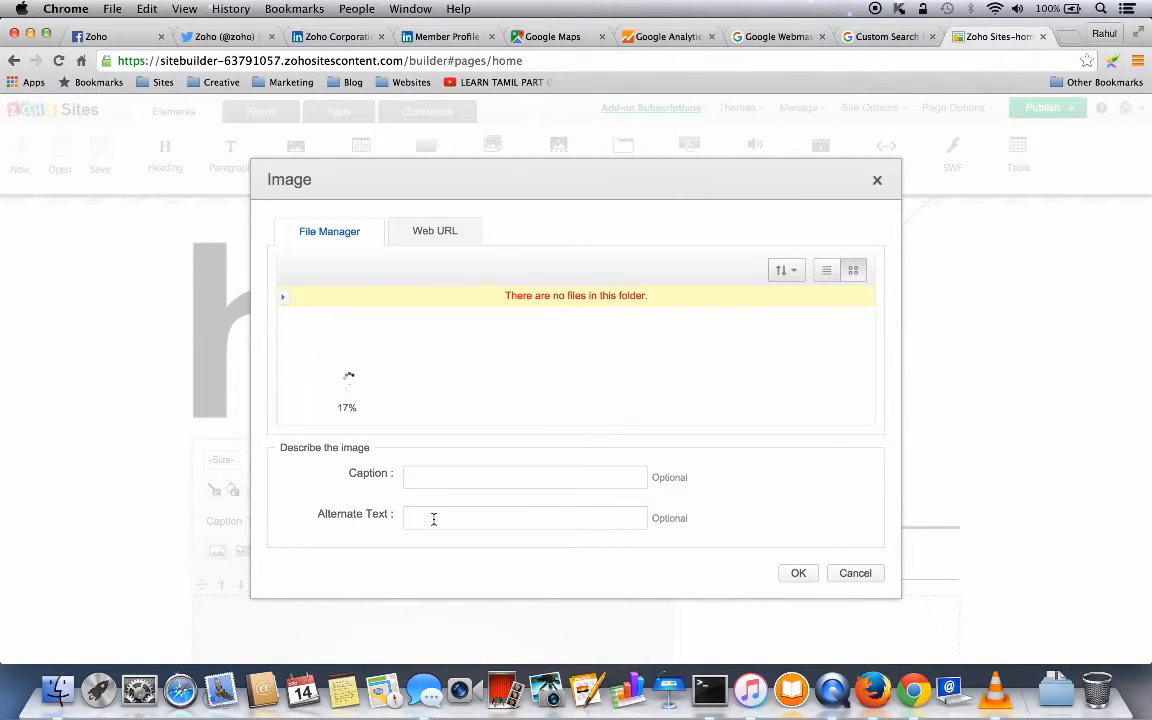
- Browse the web-address and sorting options without changes, then insert the uploaded coffee-cup photo
click(427, 236)
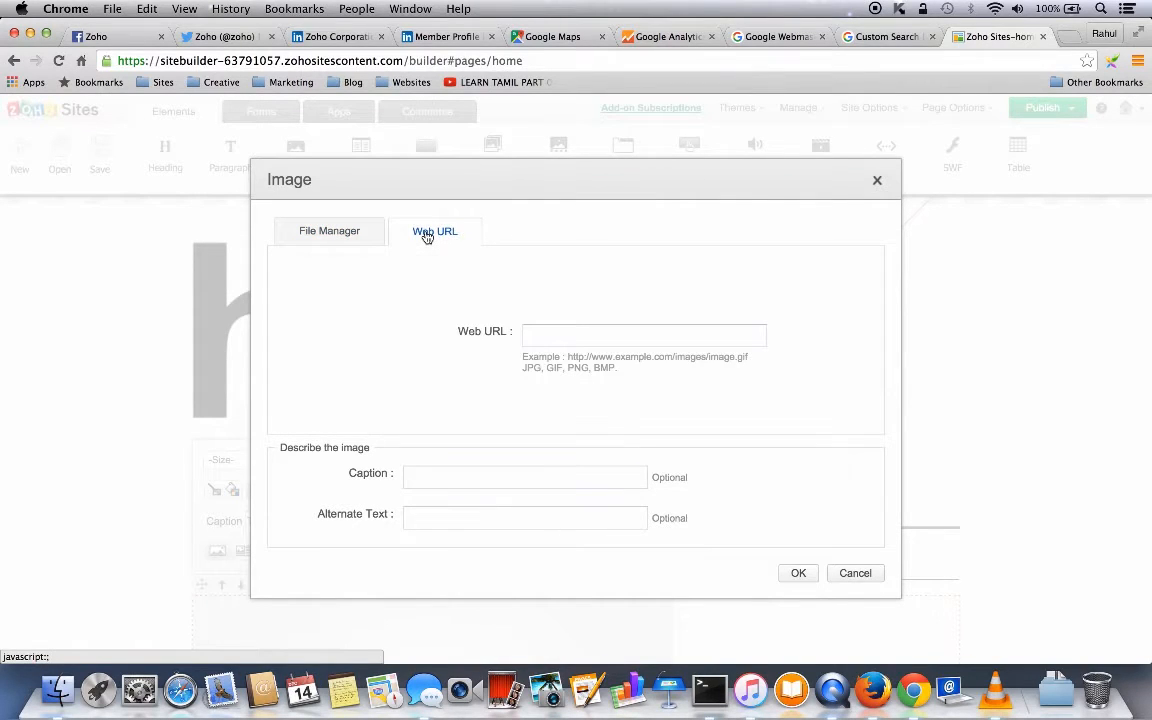
click(337, 232)
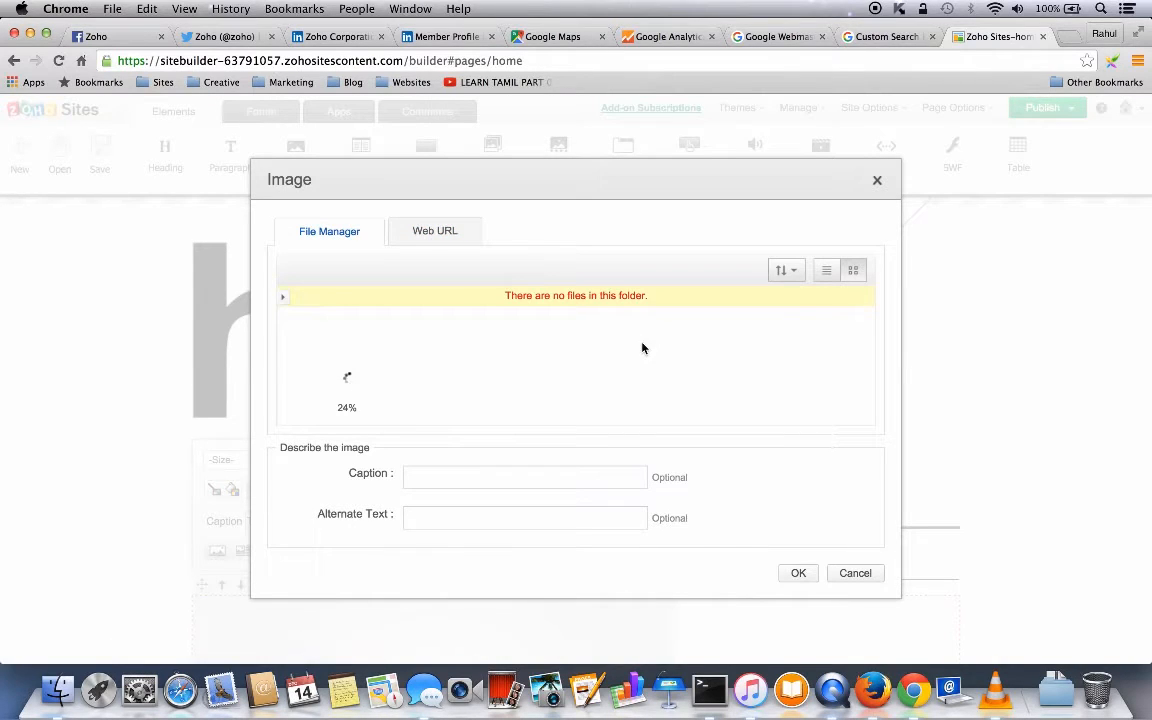
click(796, 270)
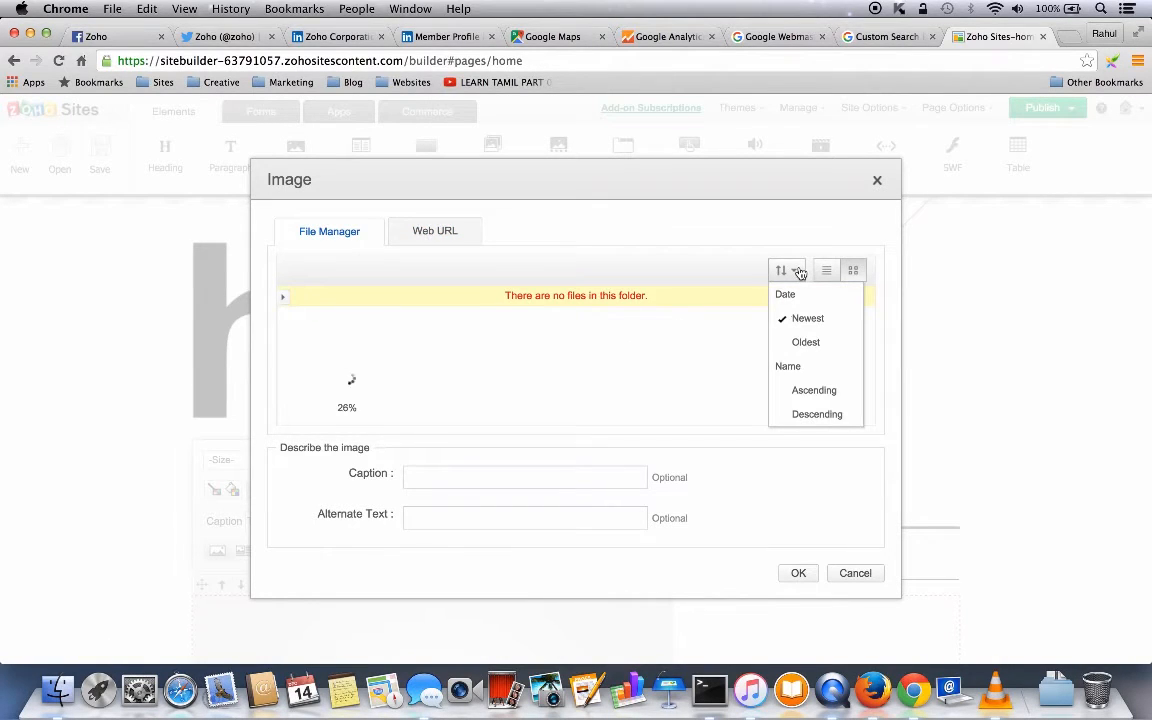
click(853, 270)
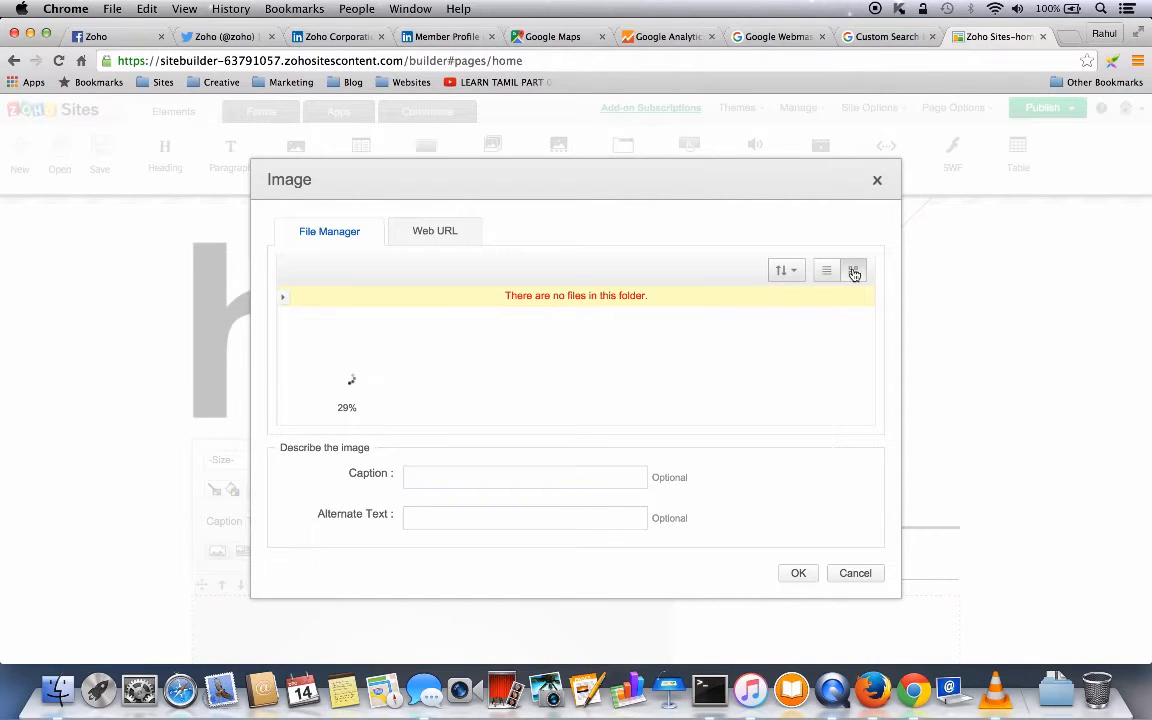
click(802, 270)
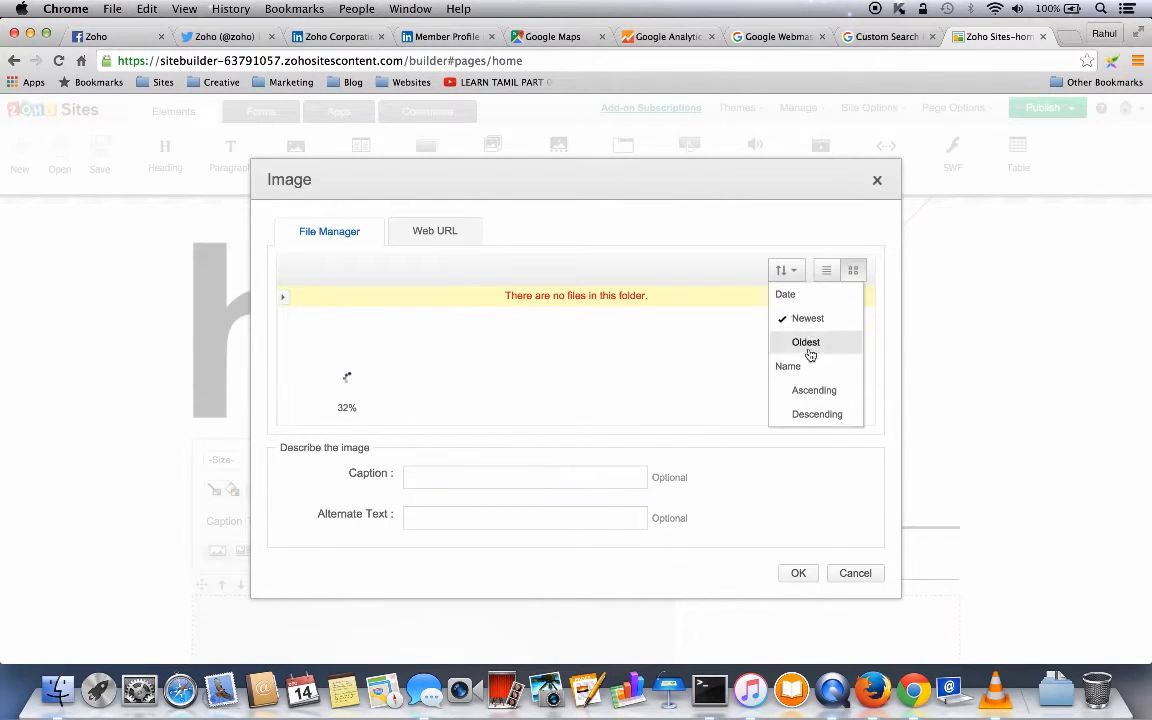
click(692, 380)
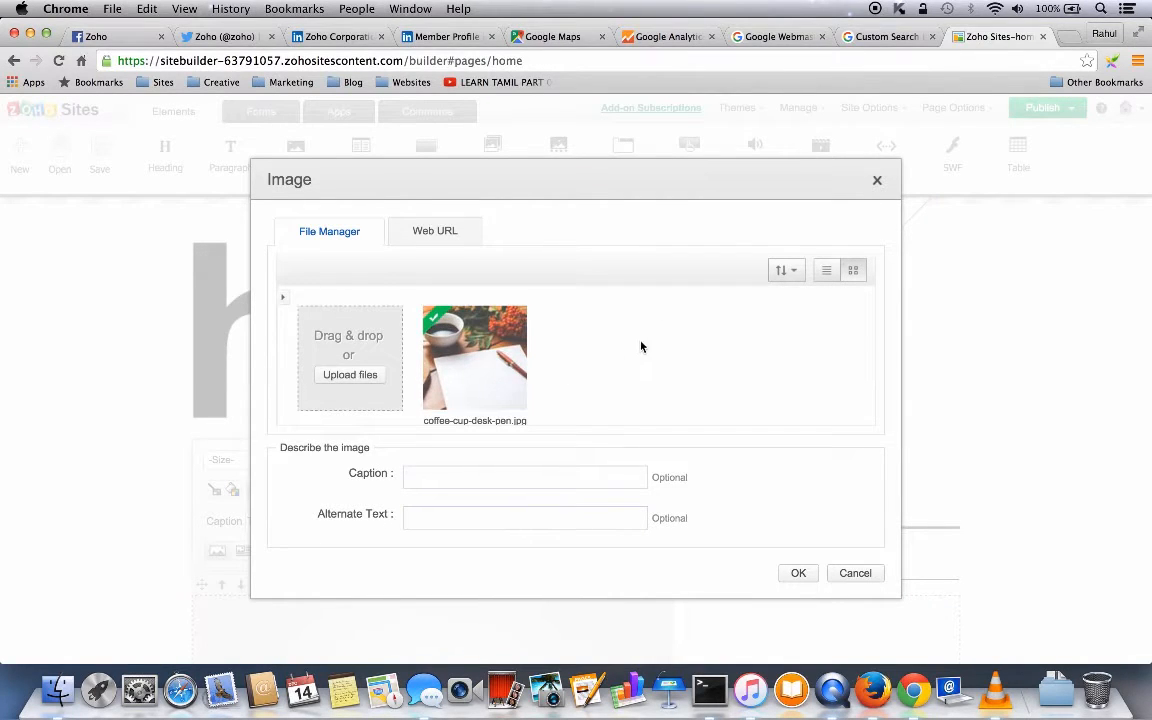
click(799, 574)
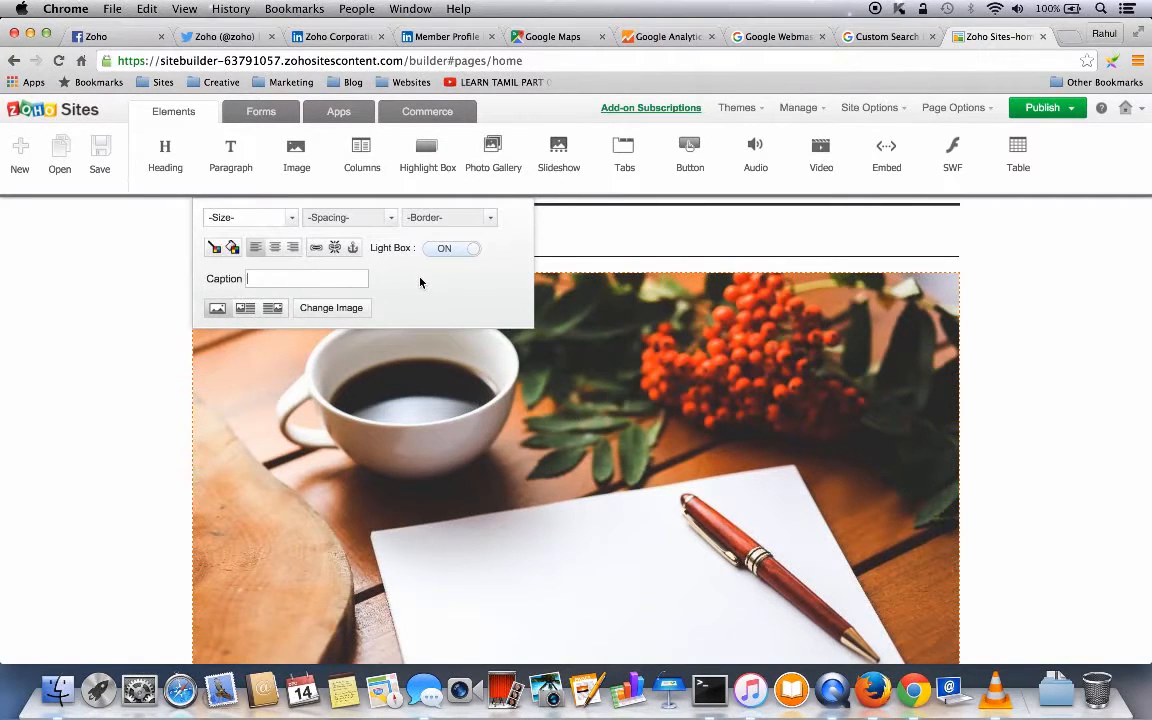
- Set the coffee-cup photo's size to Medium
click(289, 219)
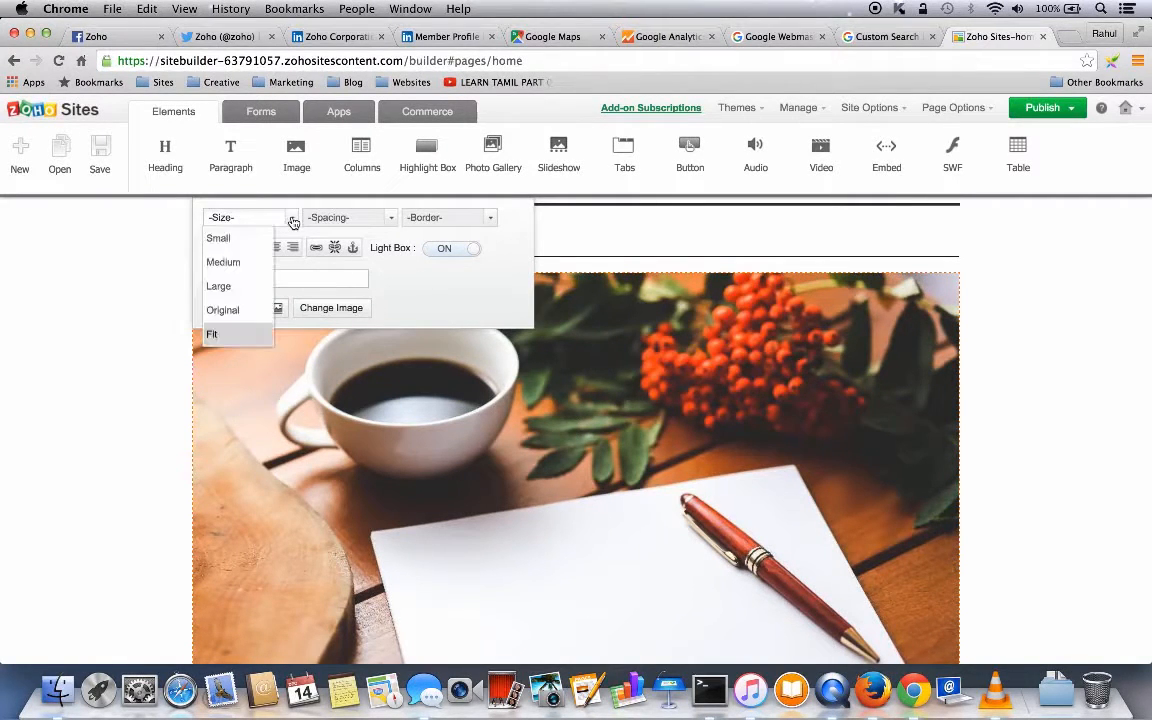
click(232, 266)
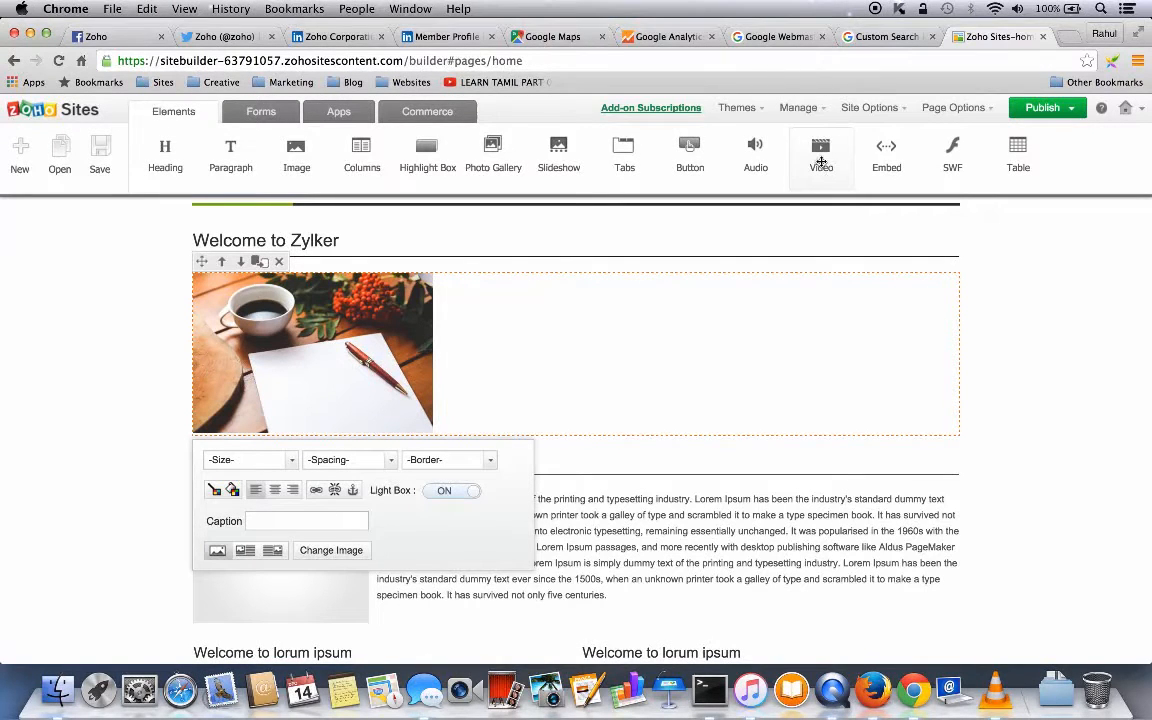
- Embed the YouTube video 'Zoho Sites Review', found by searching 'zoho sites', below the photo
drag(821, 162, 244, 459)
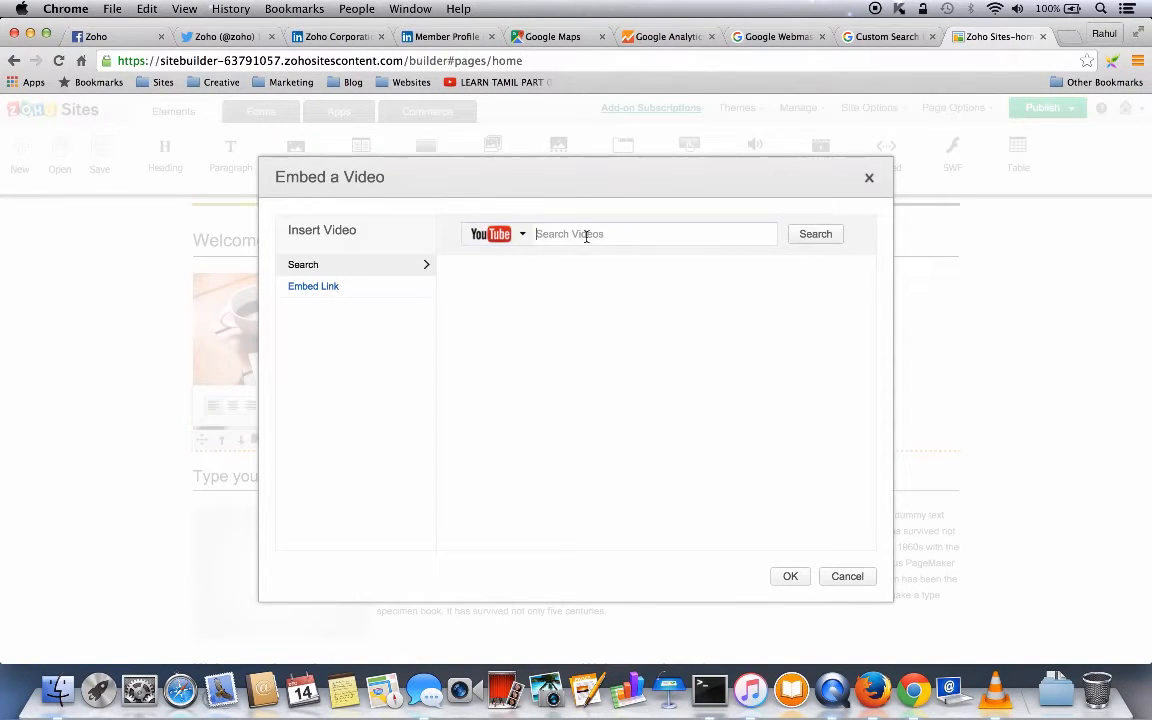
click(522, 235)
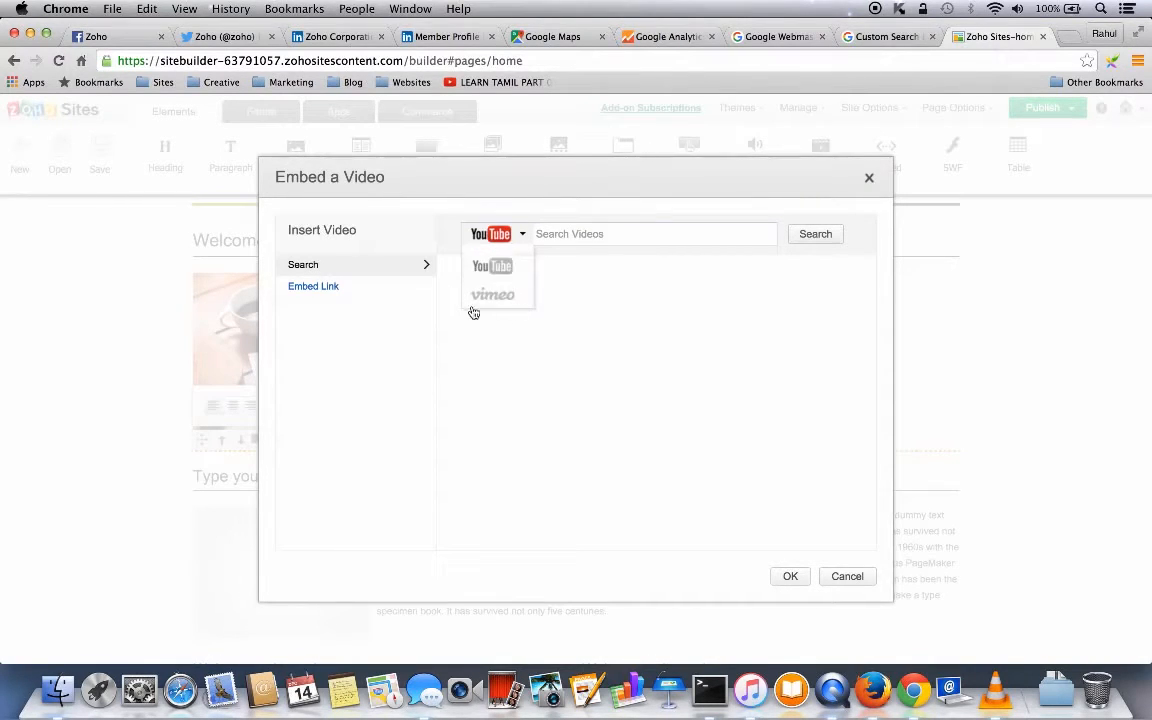
click(522, 236)
click(572, 234)
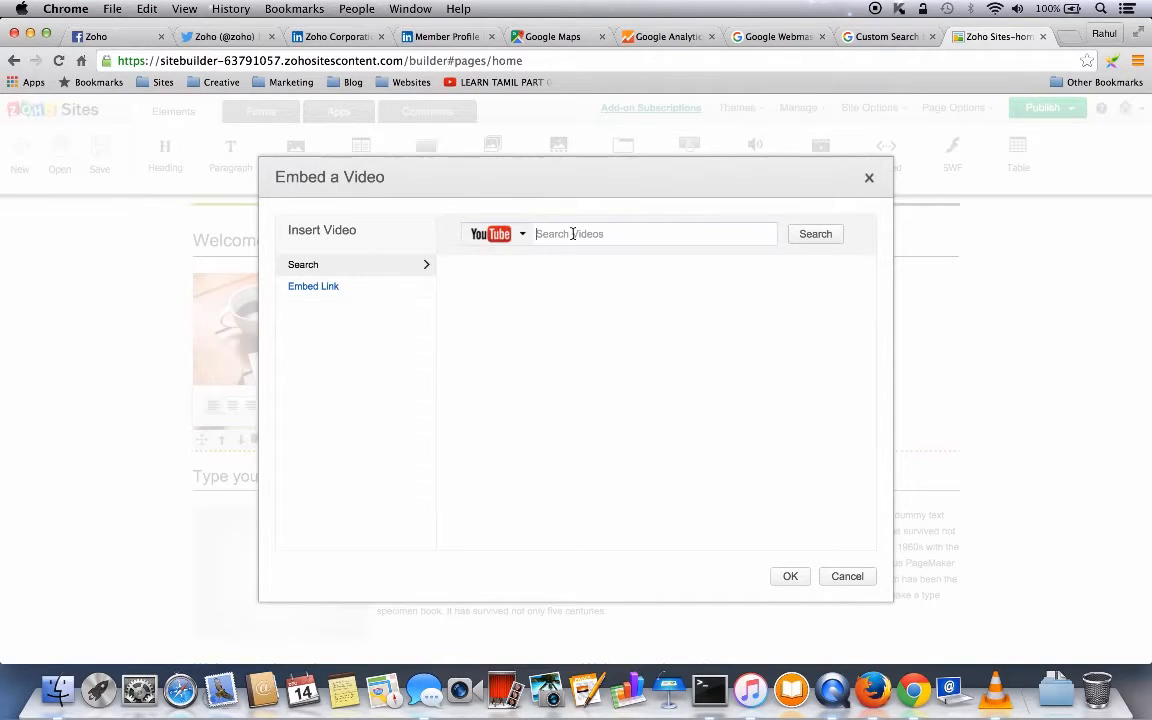
text(zoho sites)
click(818, 236)
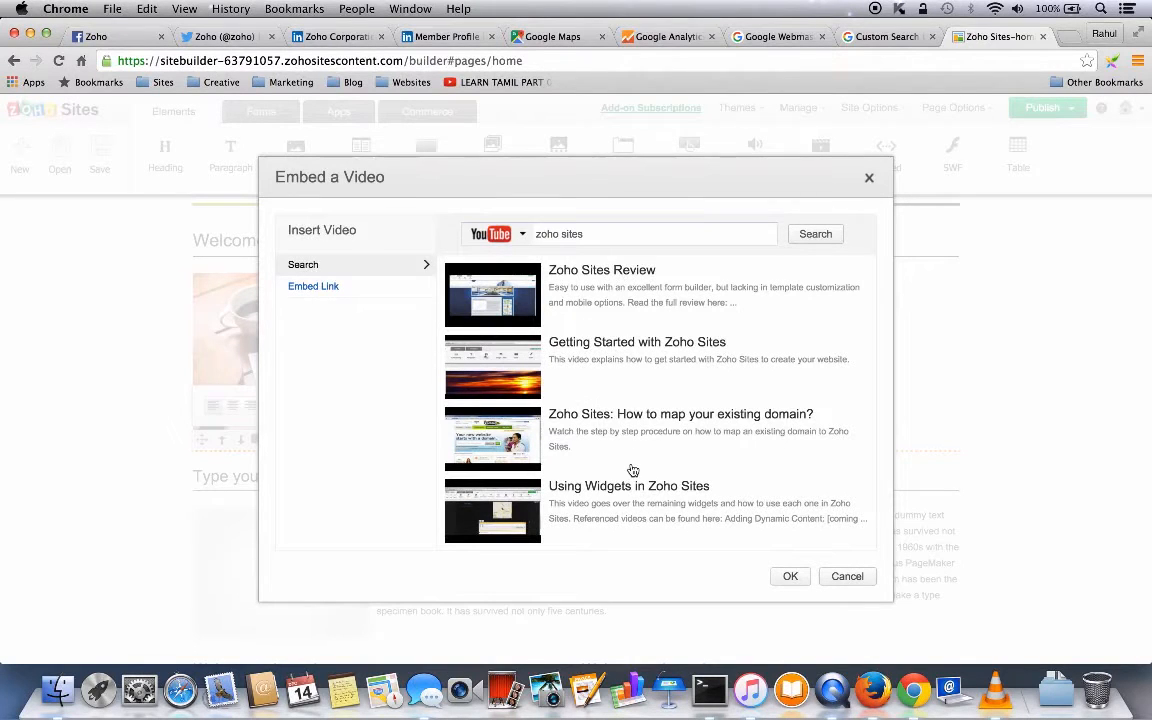
click(592, 289)
click(789, 577)
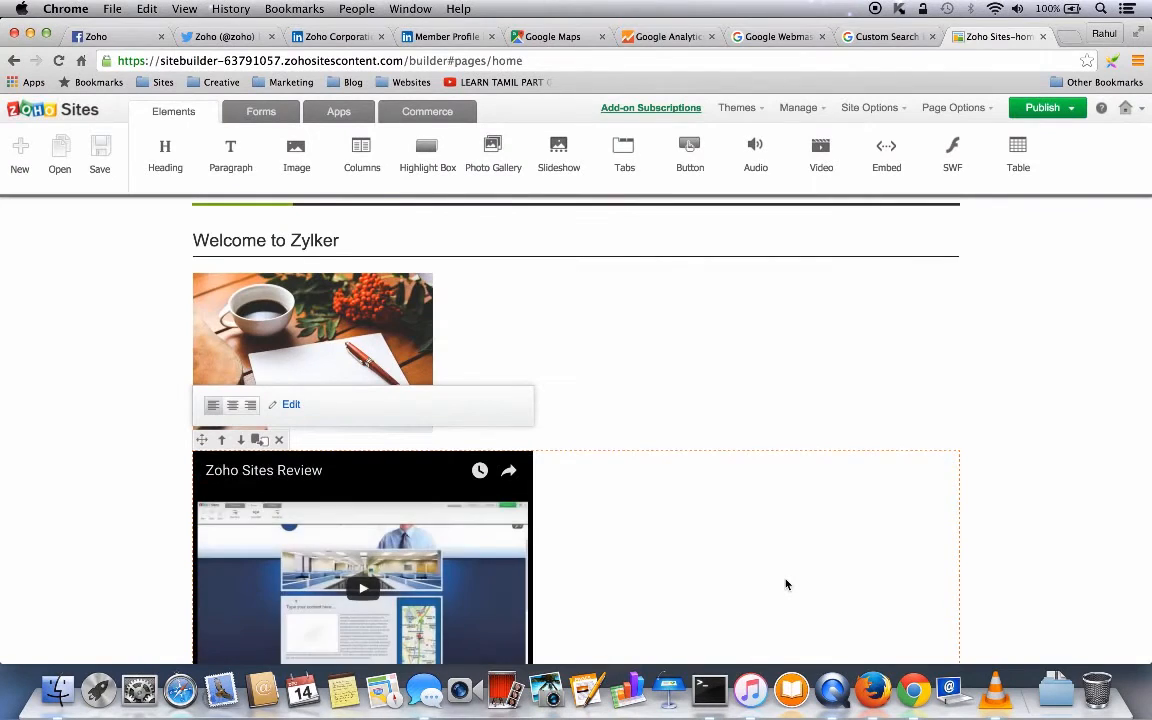
- Check the embedded video, then bring up the Forms elements panel
scroll(786, 585, down, 3)
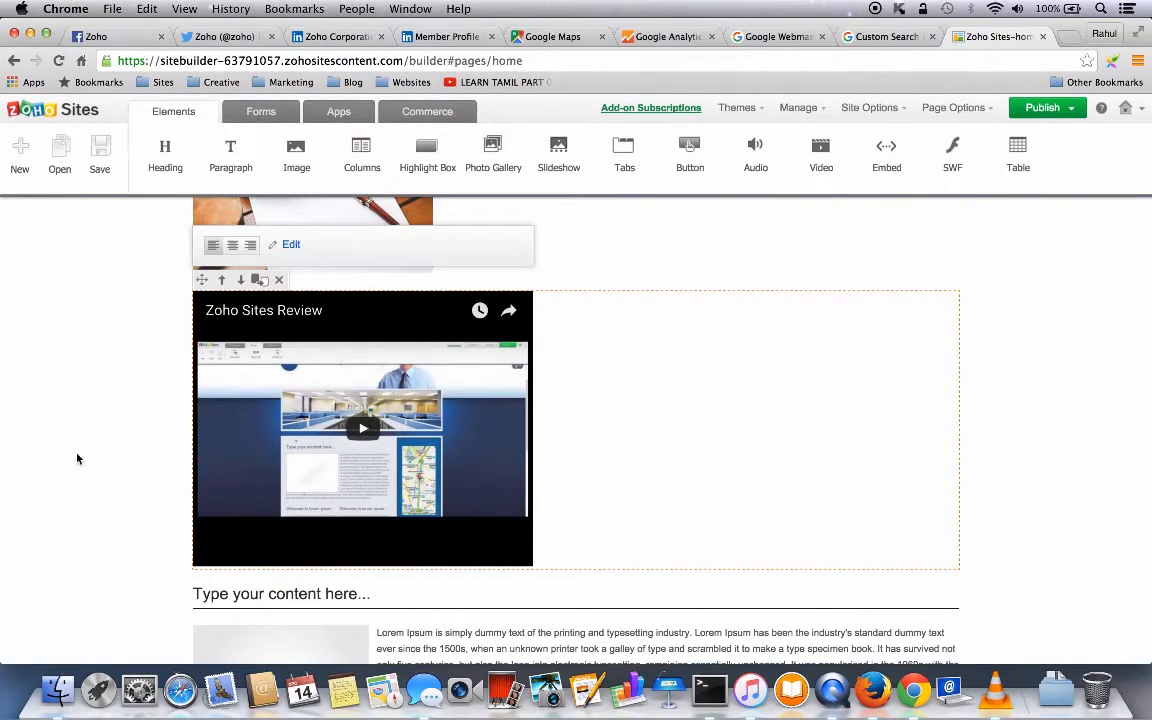
scroll(77, 459, up, 2)
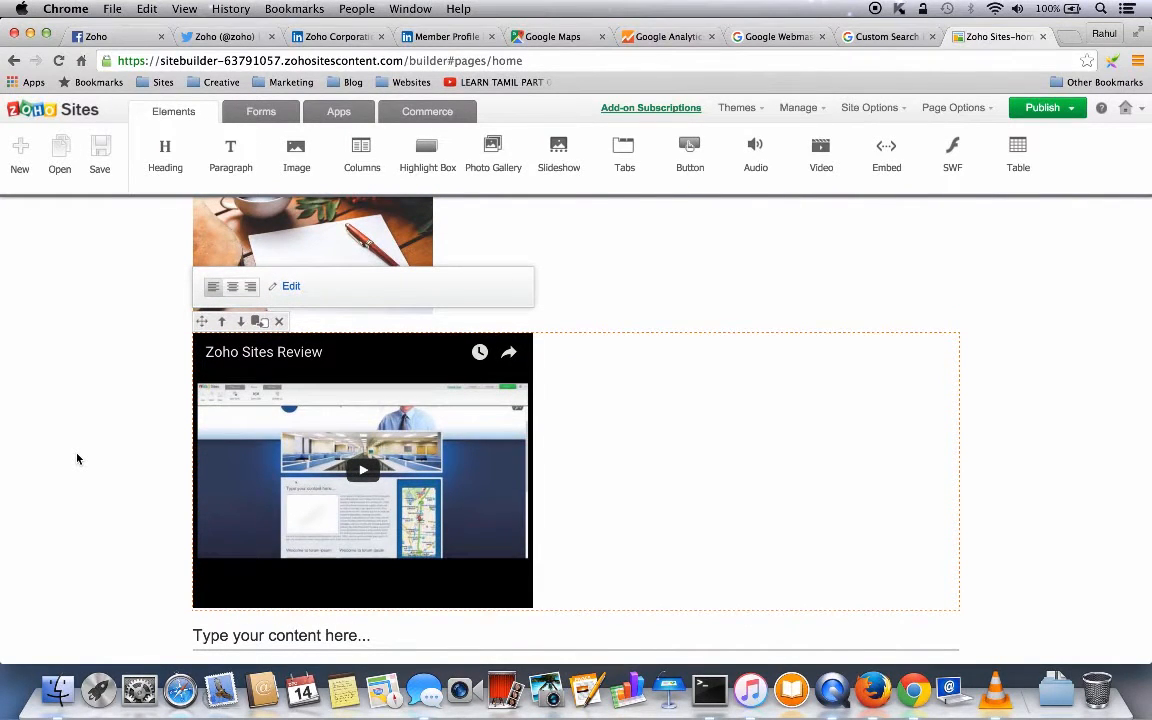
click(258, 114)
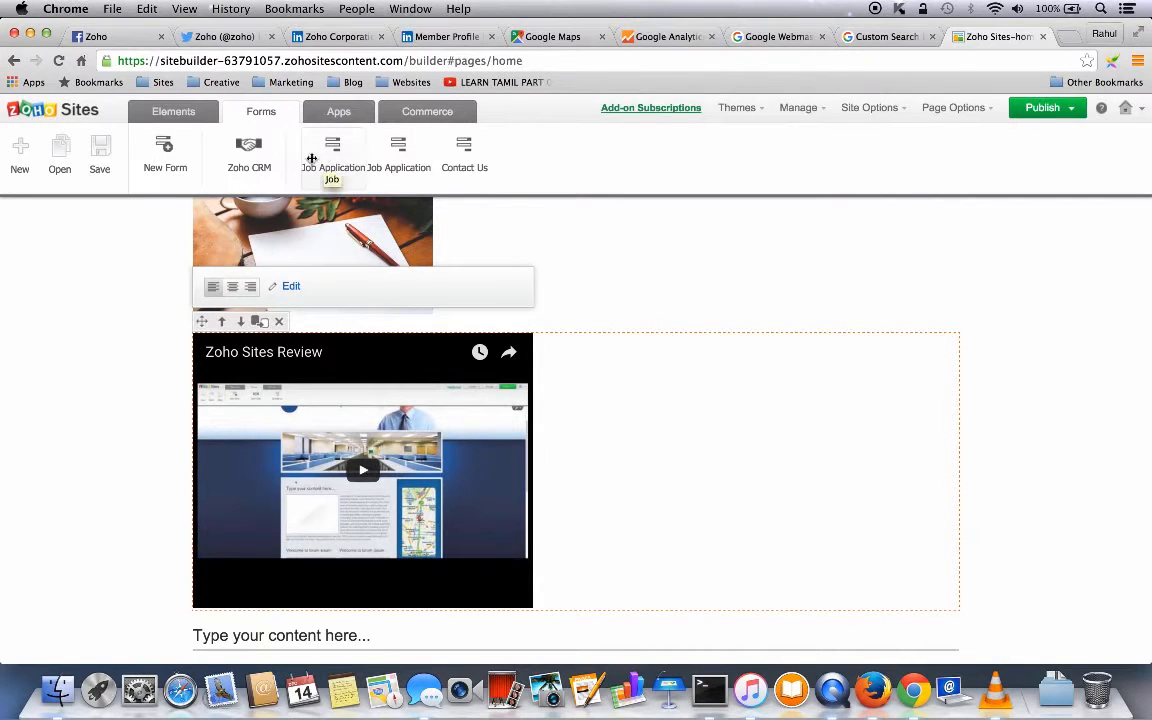
- Add the Job Application form template to the Home page below the text columns
click(165, 150)
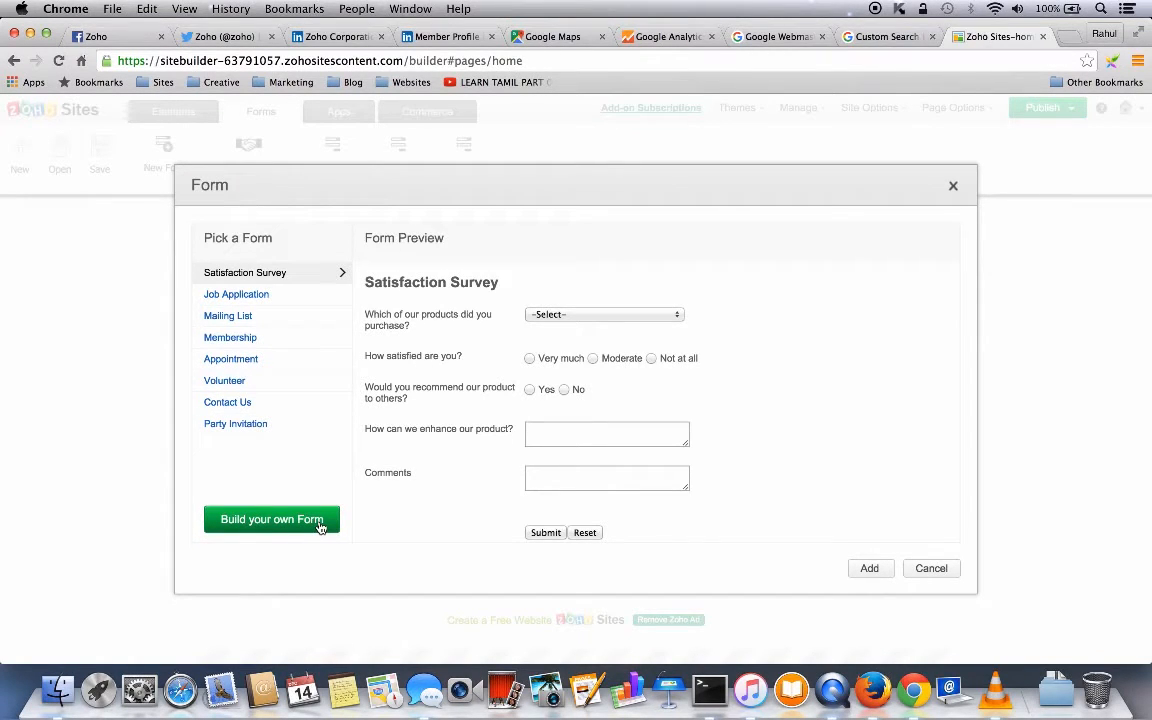
click(233, 297)
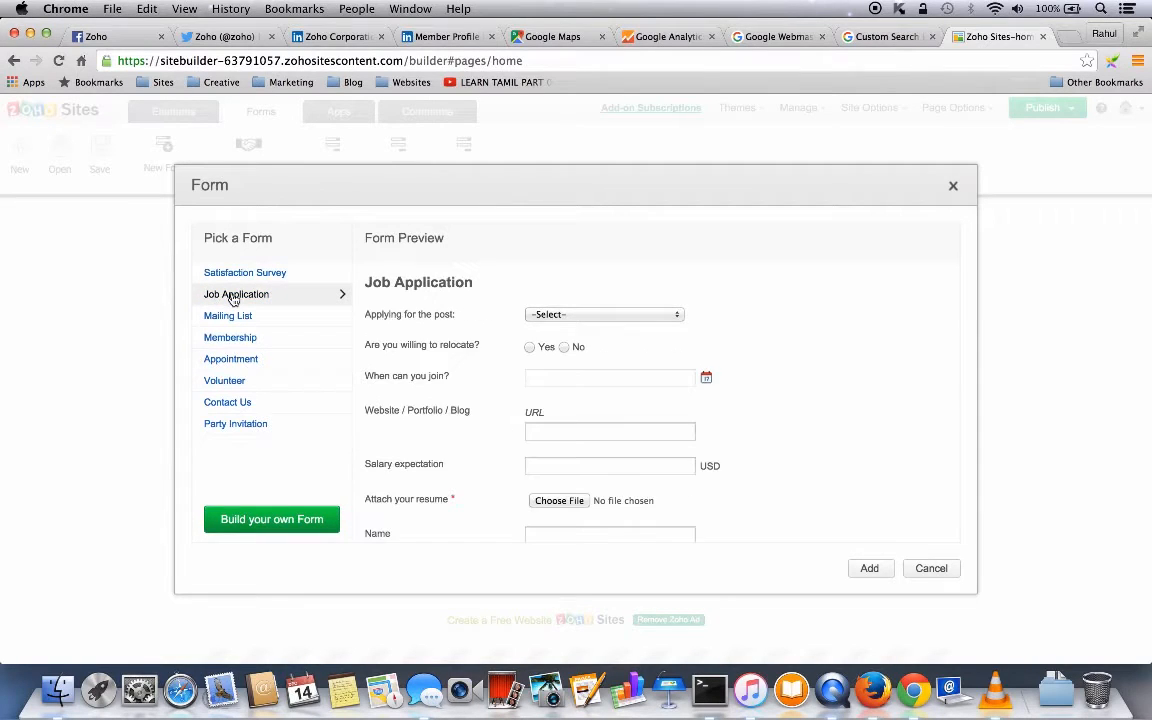
click(869, 569)
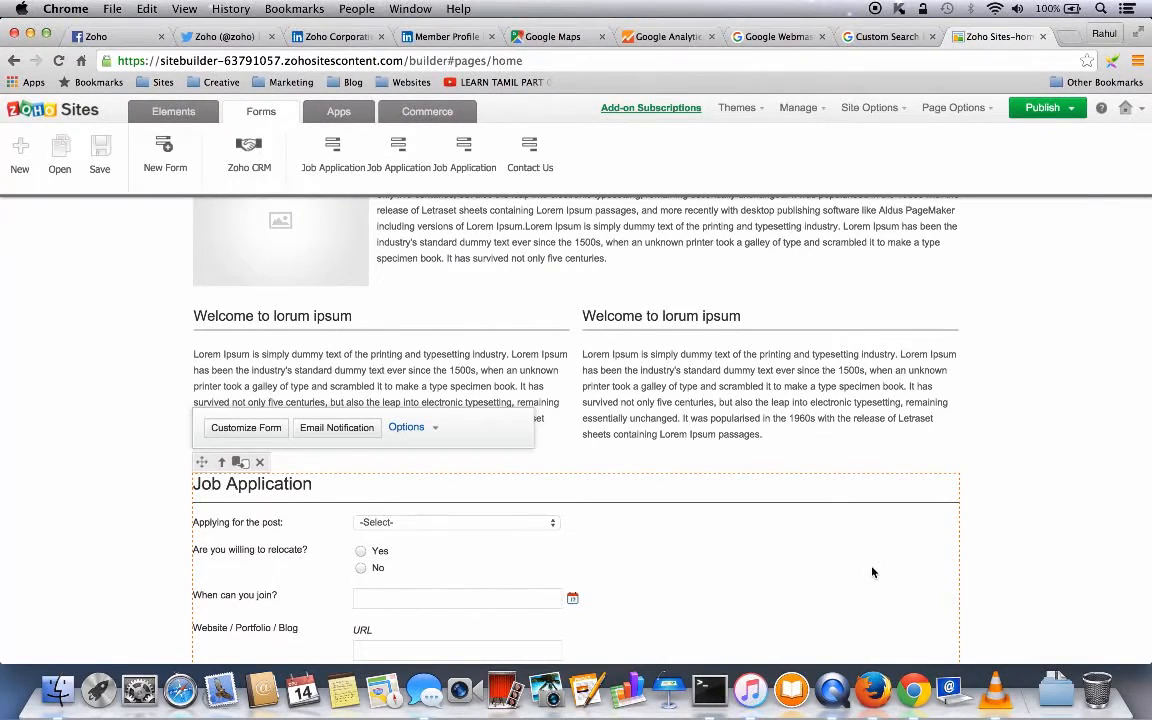
- Look over the added Job Application form, then bring up the Apps widget list
scroll(872, 572, down, 8)
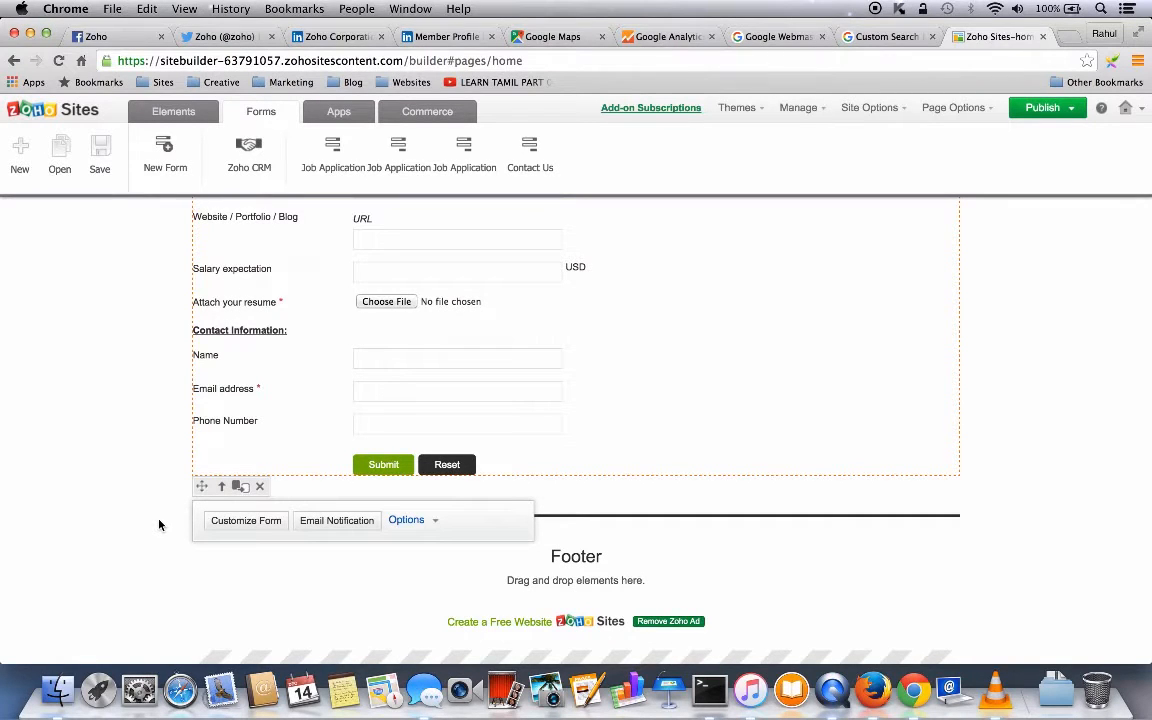
scroll(224, 447, up, 10)
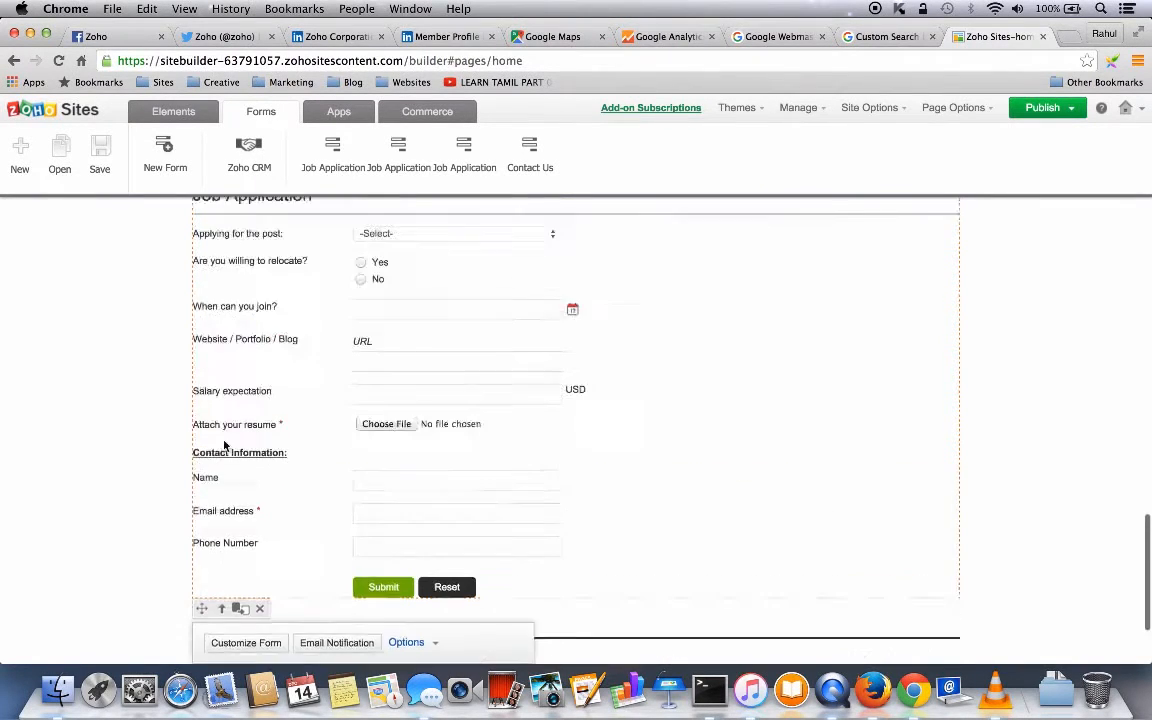
scroll(224, 447, down, 10)
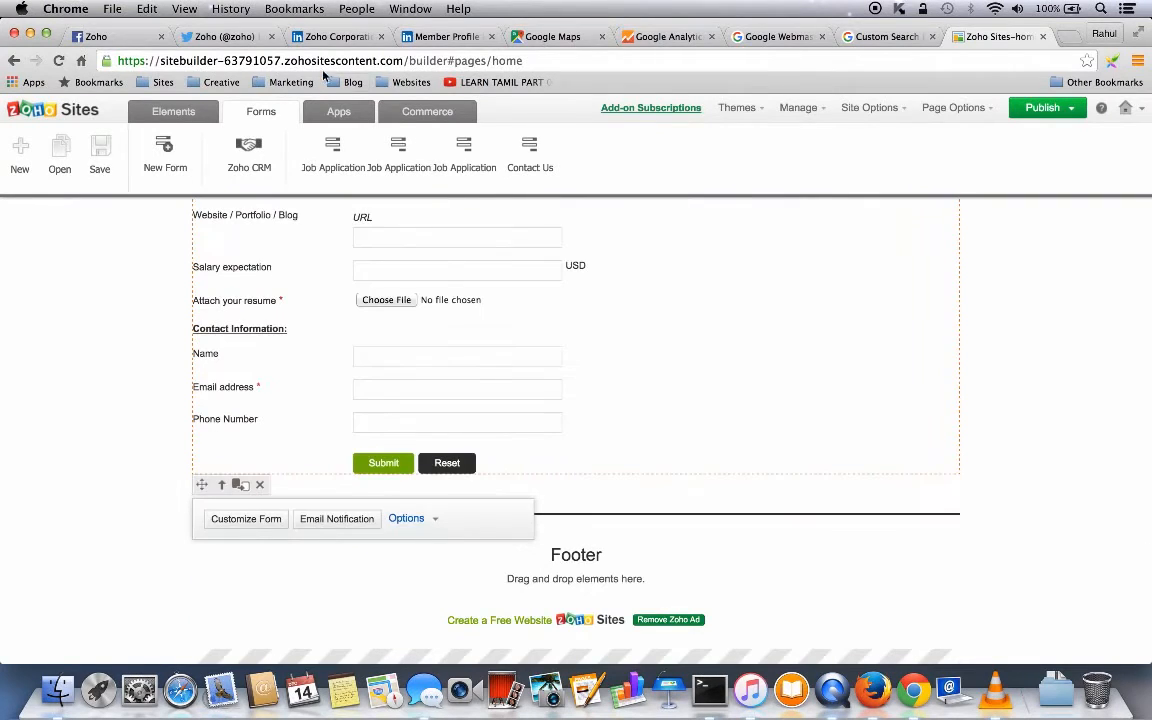
click(336, 112)
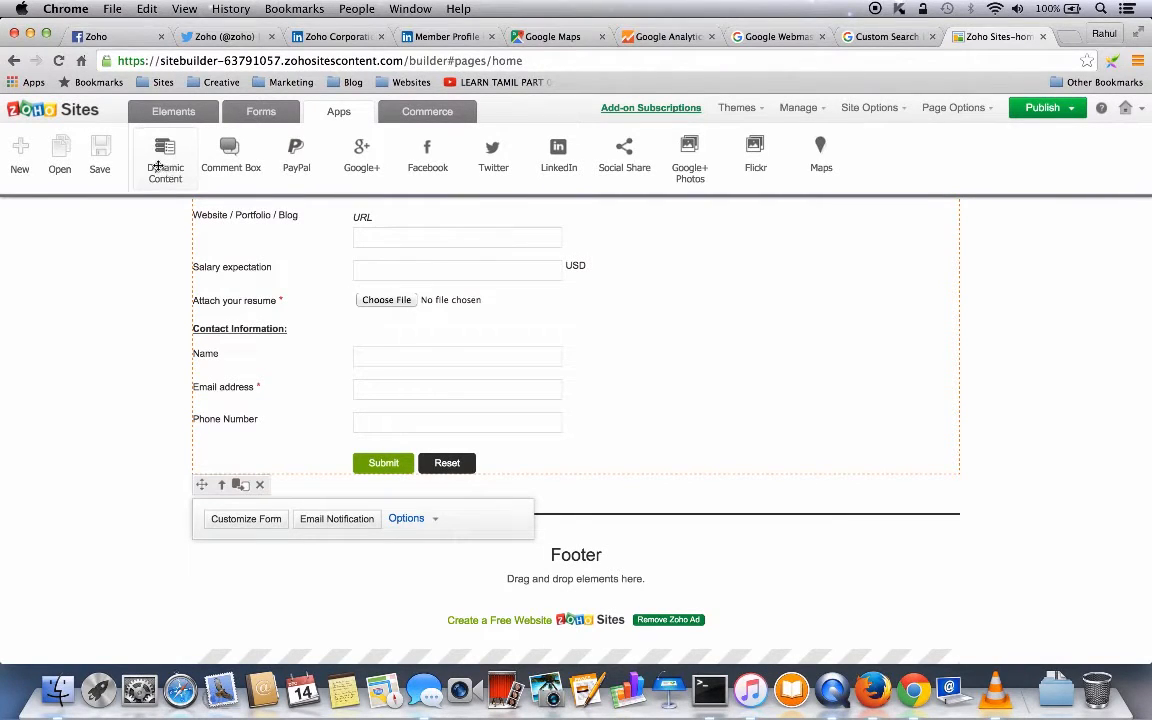
- Discard a Dynamic Content block, add a Comment Box above the footer, and begin a PayPal button
drag(161, 156, 286, 512)
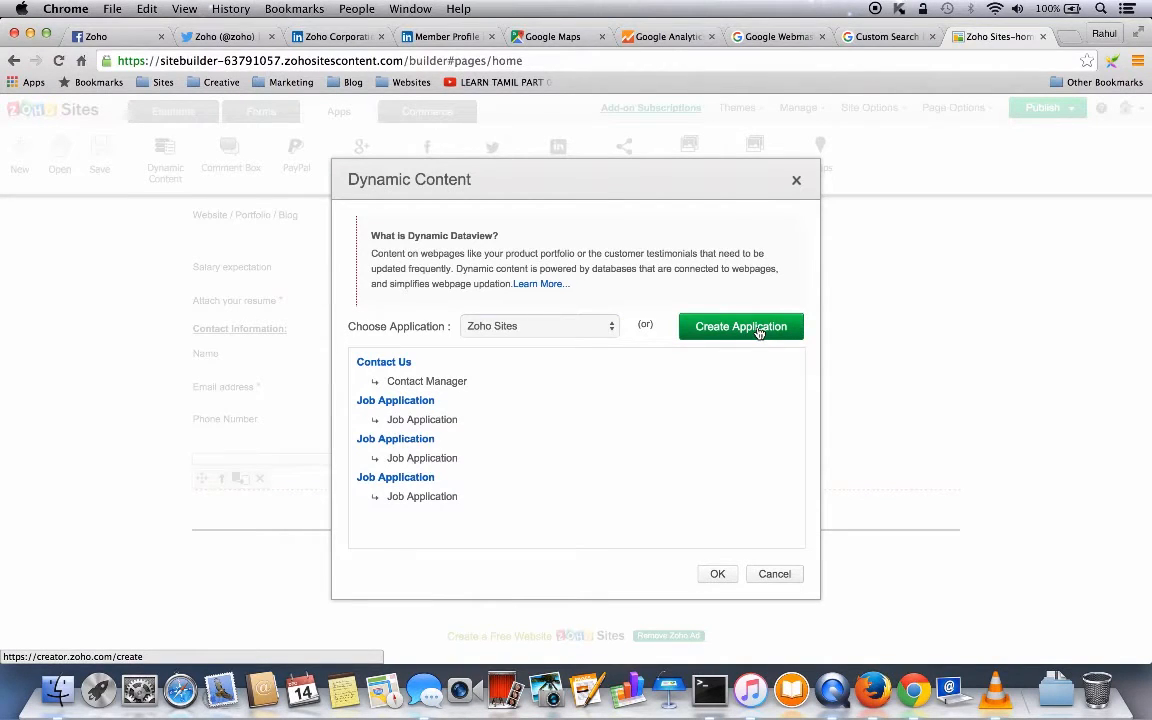
click(774, 574)
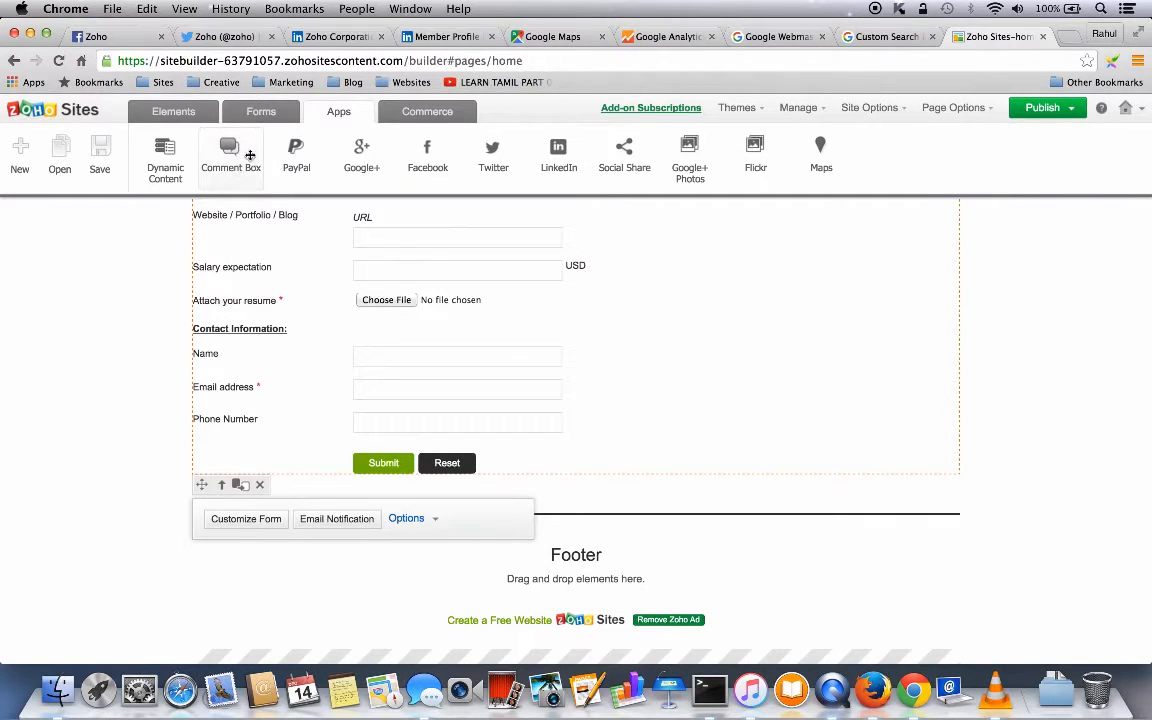
drag(250, 155, 268, 518)
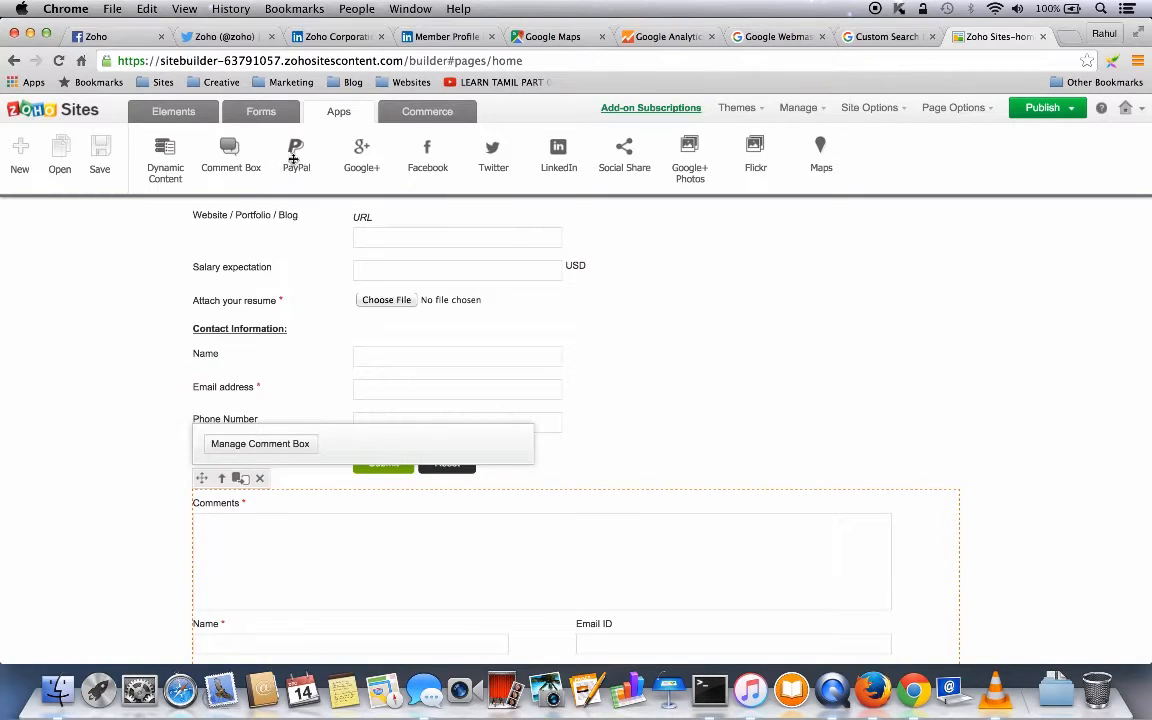
click(294, 152)
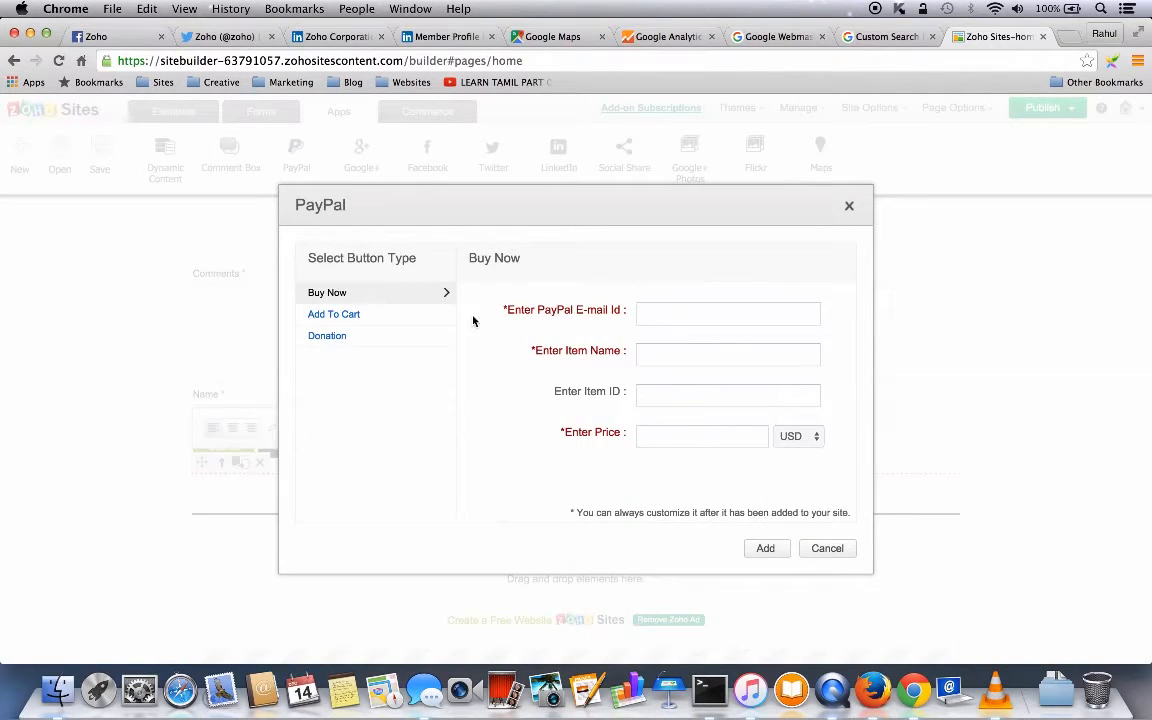
- Cancel the PayPal Add To Cart setup and place a Google +1 widget below the comment box
click(643, 312)
click(368, 315)
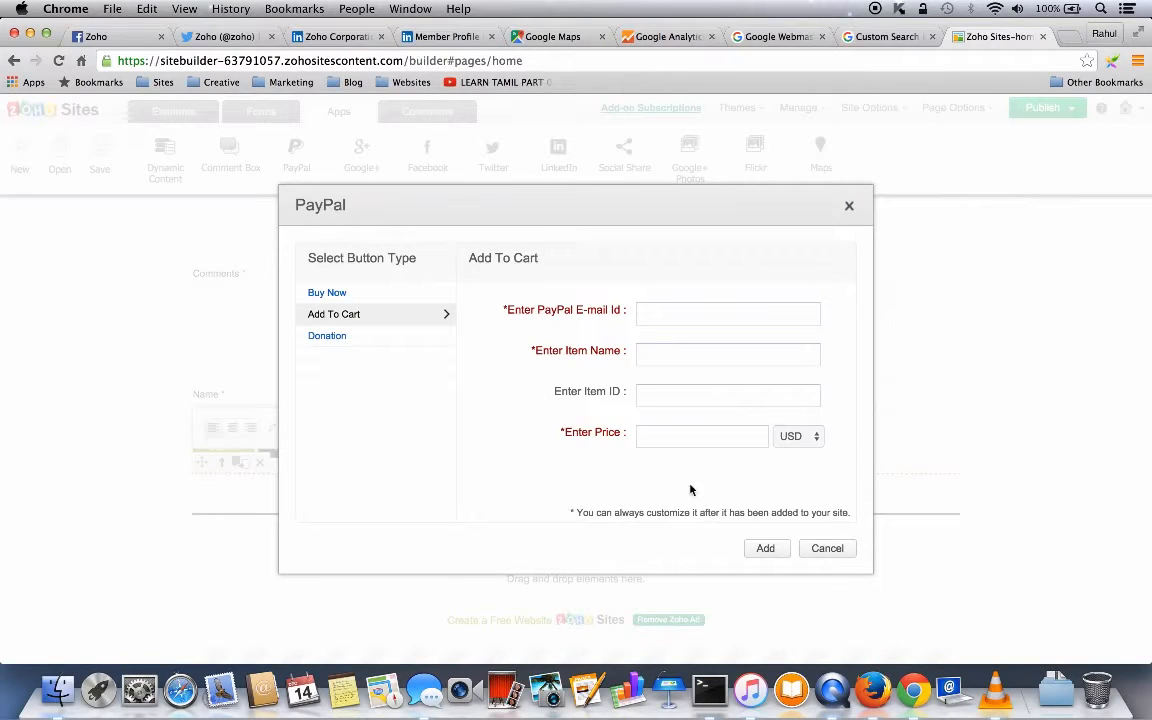
click(824, 554)
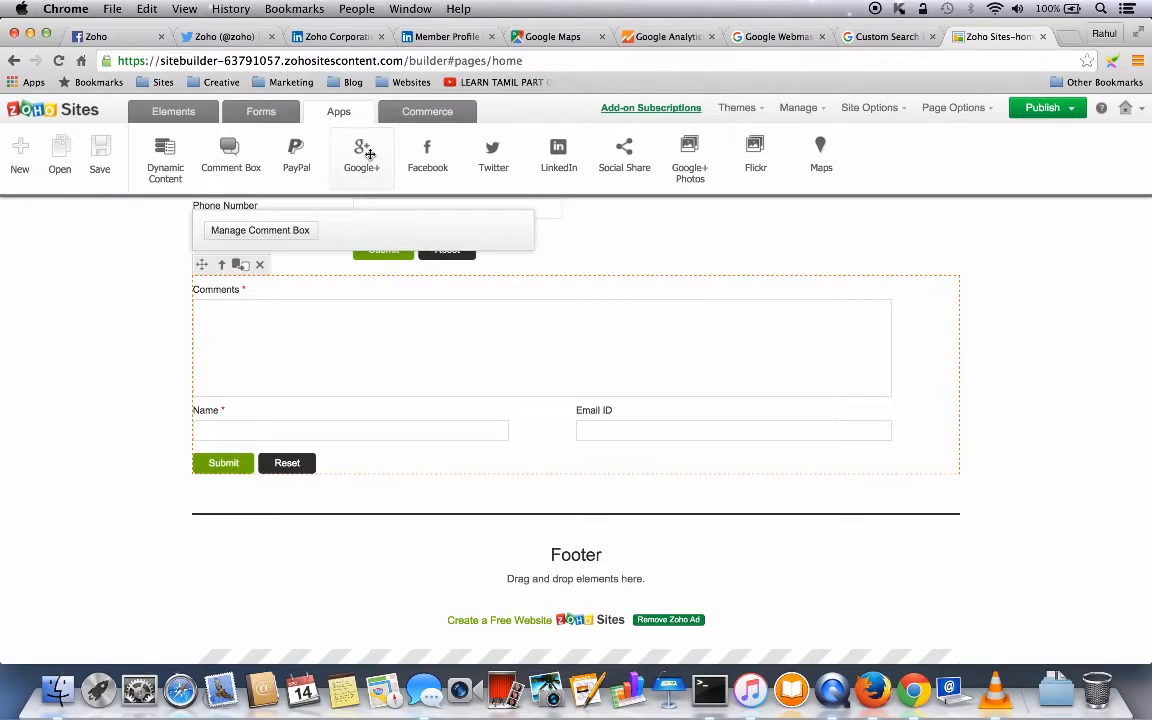
drag(365, 152, 237, 509)
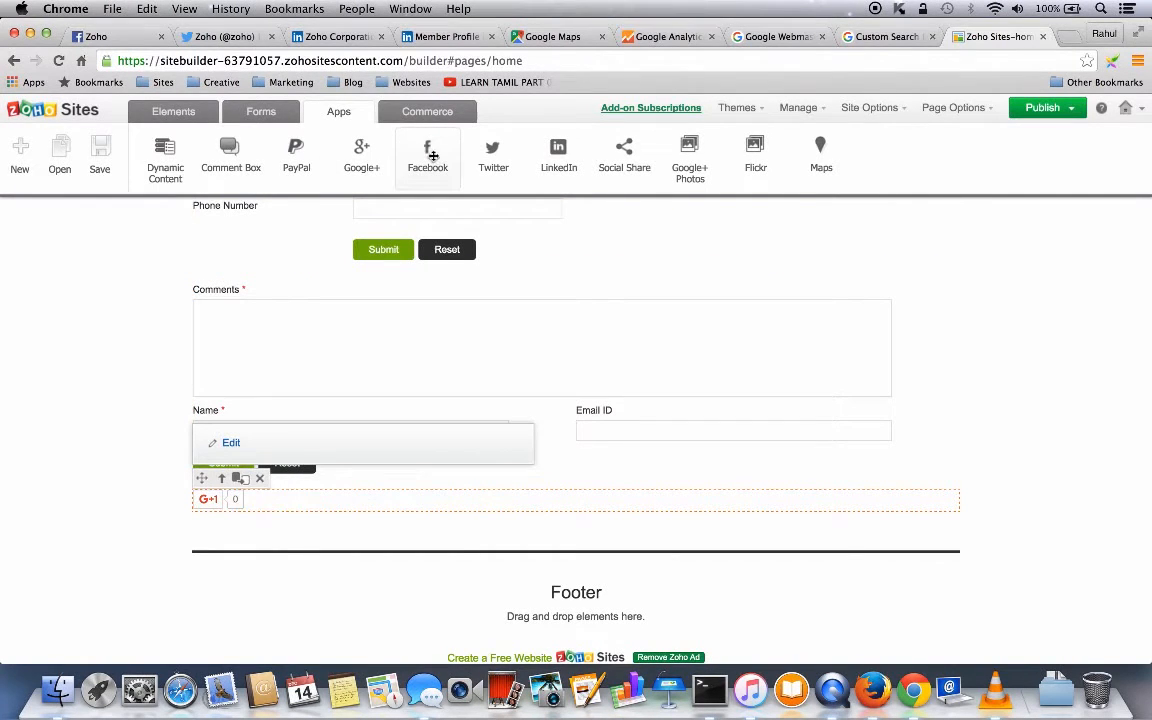
drag(434, 162, 244, 549)
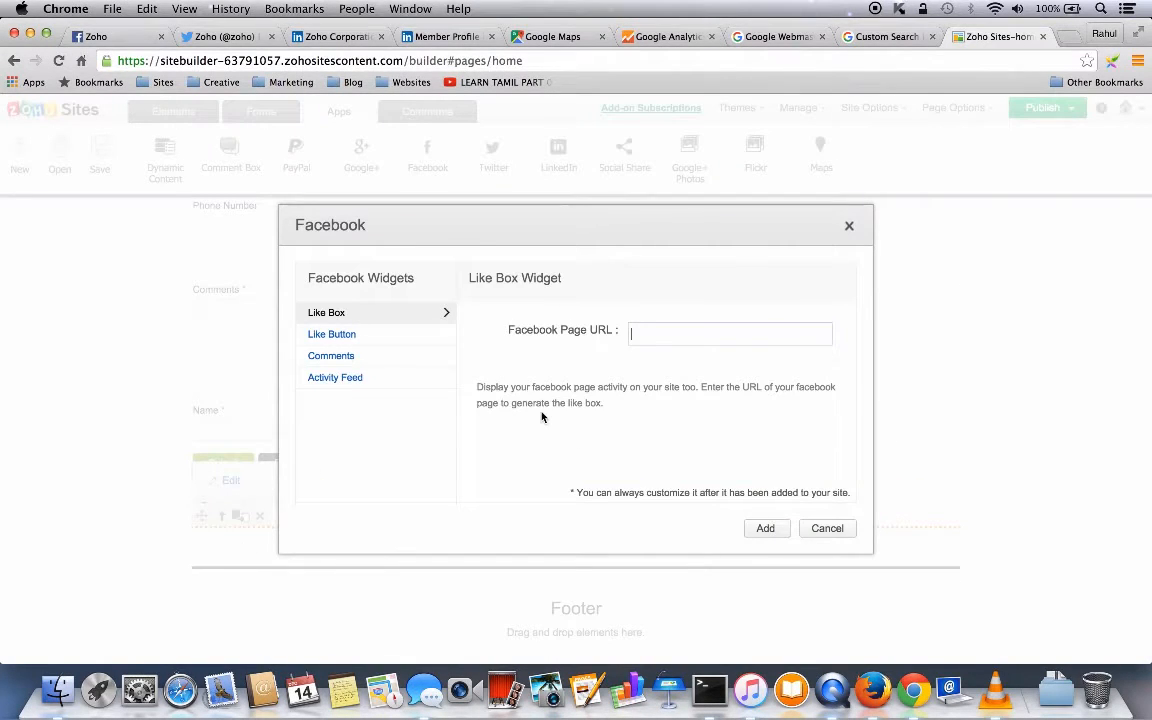
click(168, 30)
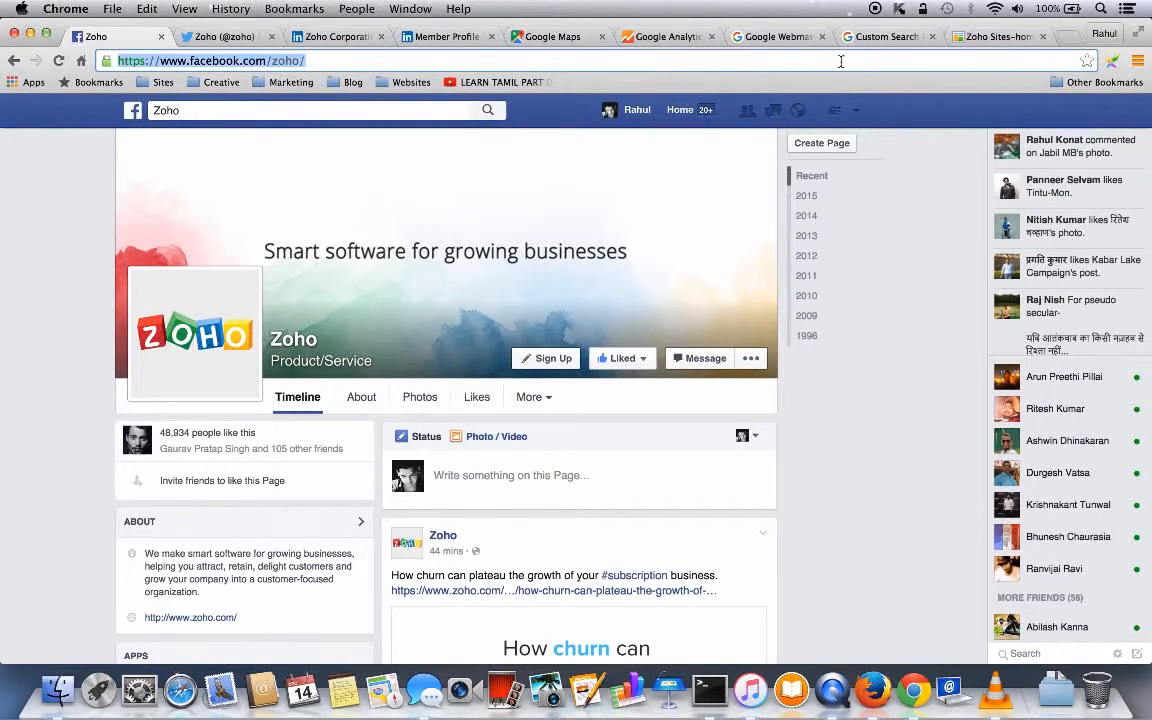
click(975, 36)
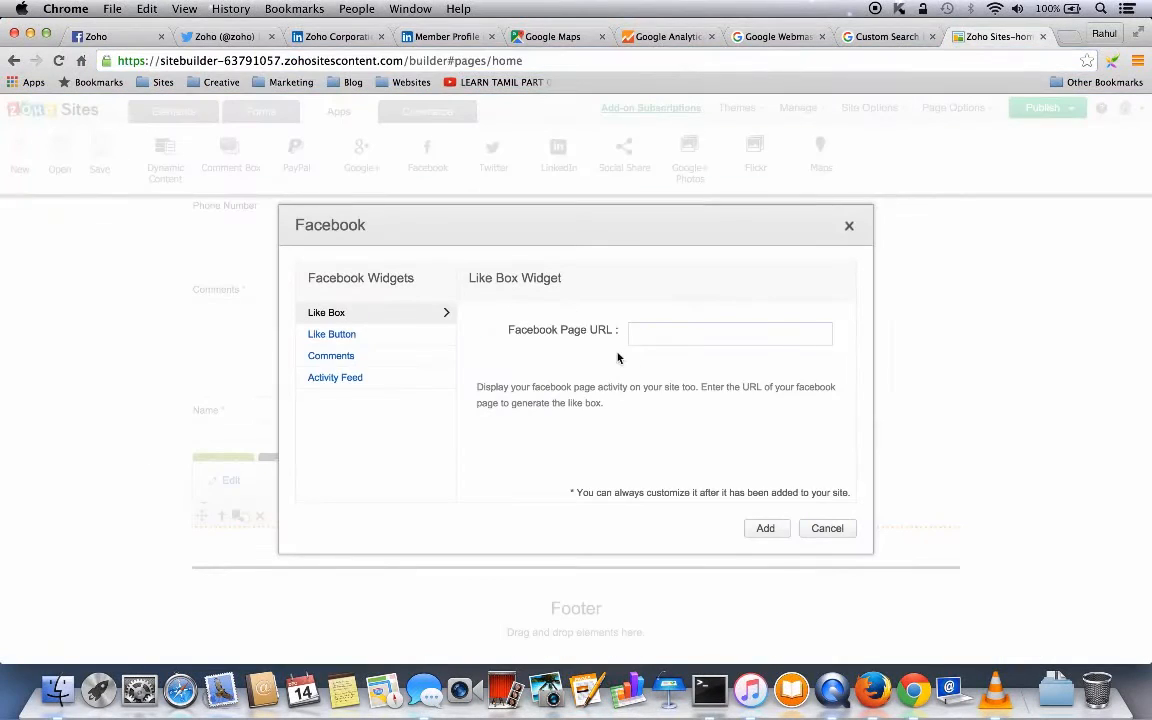
click(650, 336)
text(https://www.facebook.com/zoho/)
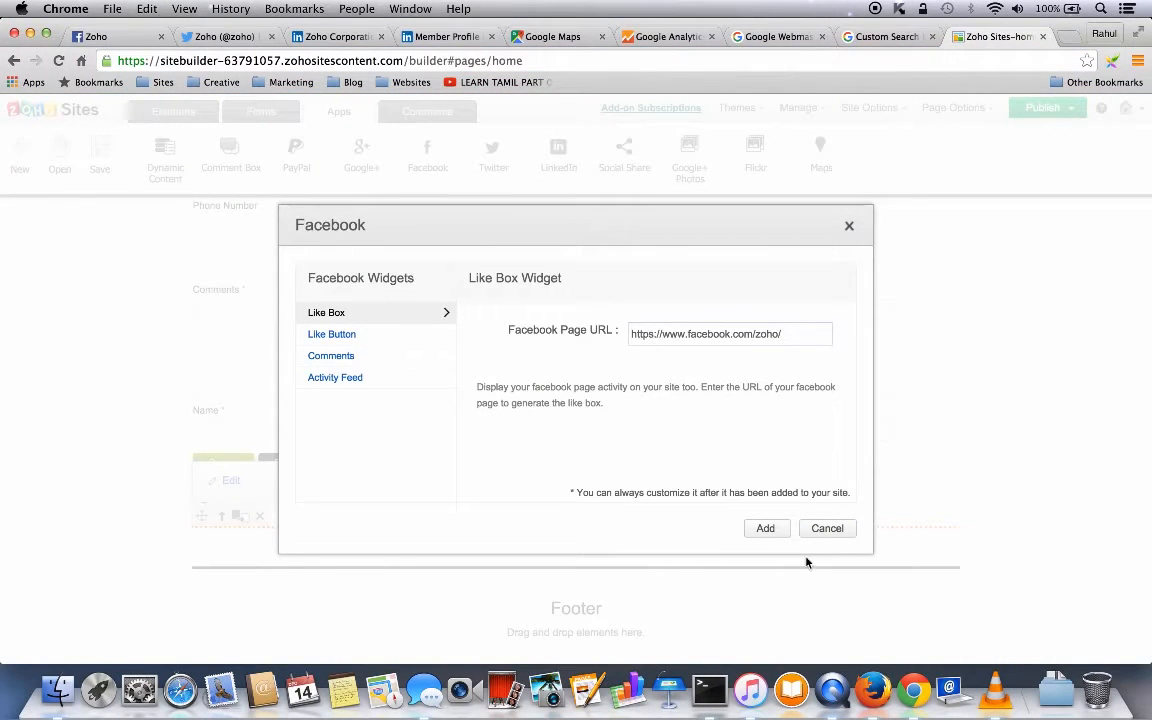
click(765, 530)
scroll(975, 516, down, 2)
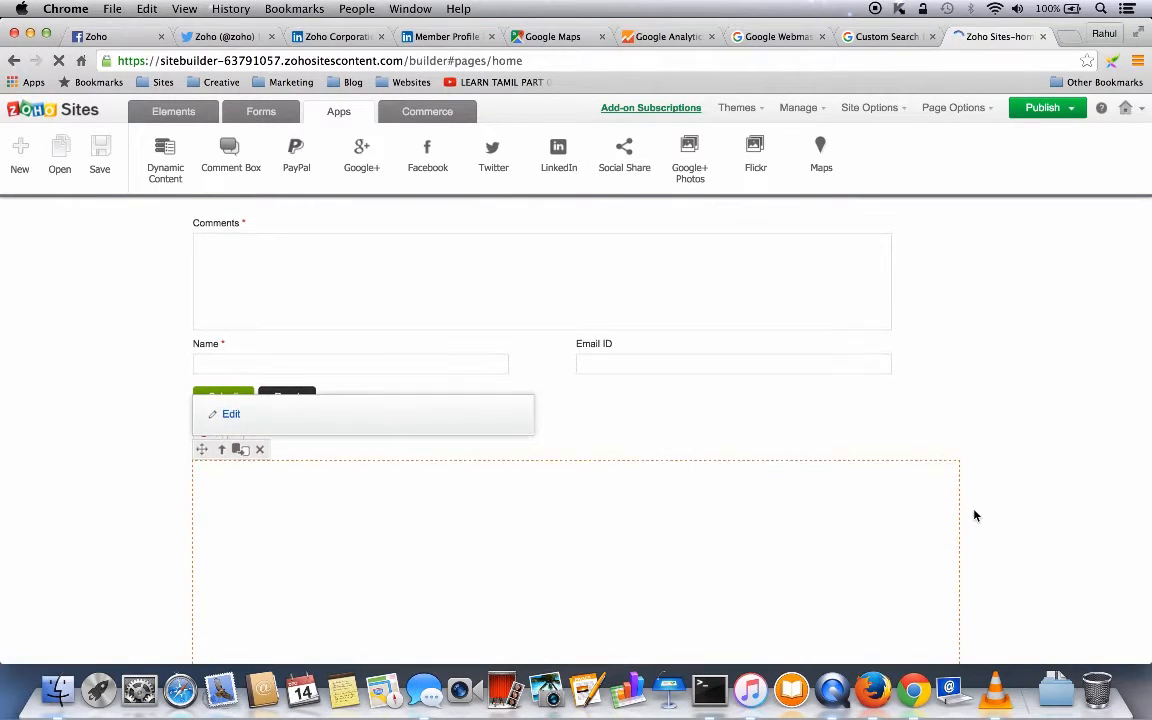
scroll(975, 516, down, 5)
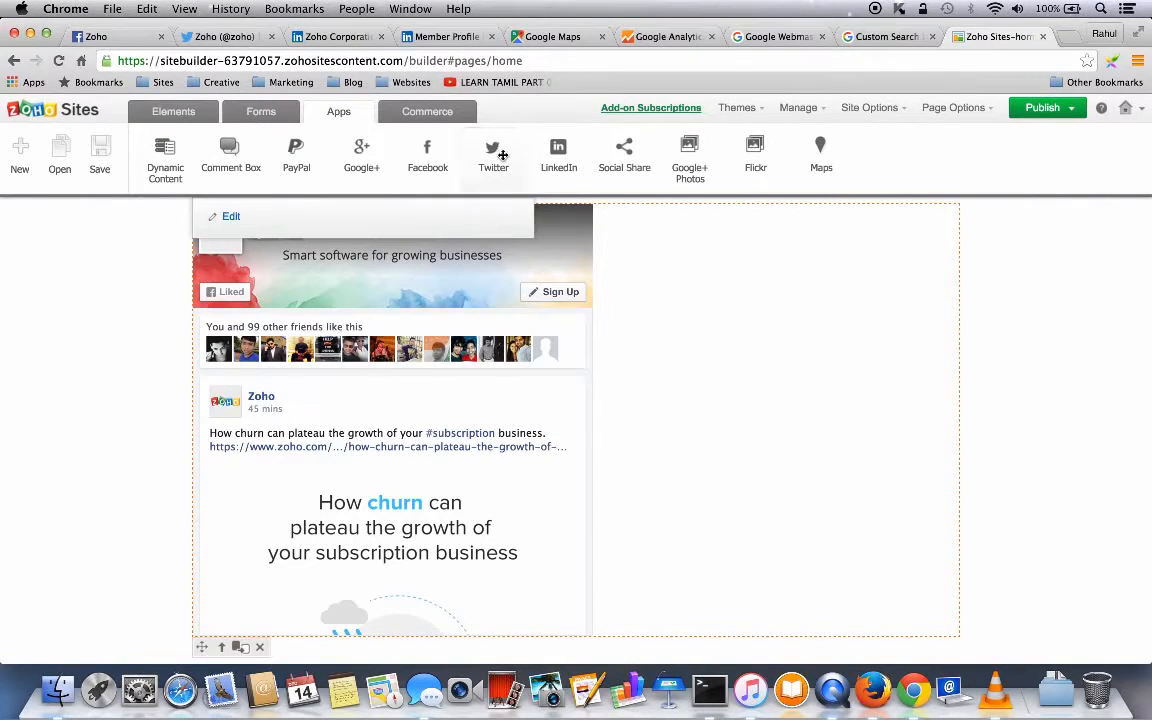
scroll(596, 379, down, 3)
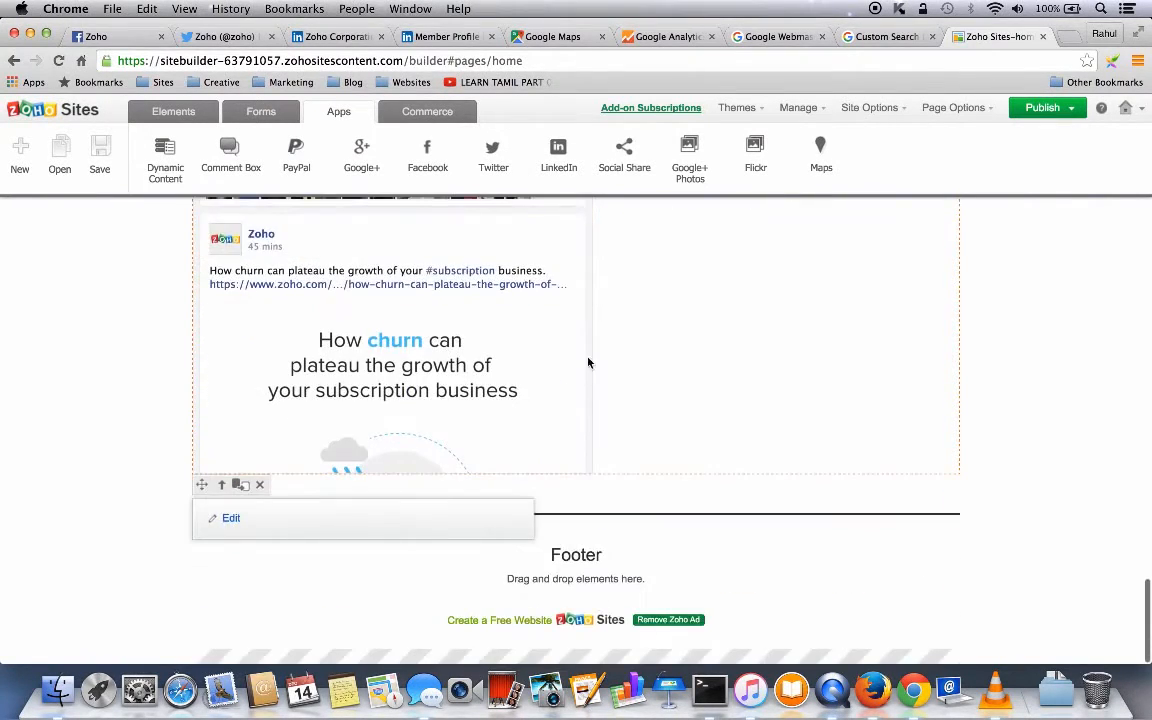
- Place a Twitter widget on the page and start a new widget in Twitter's widget settings
drag(497, 155, 274, 516)
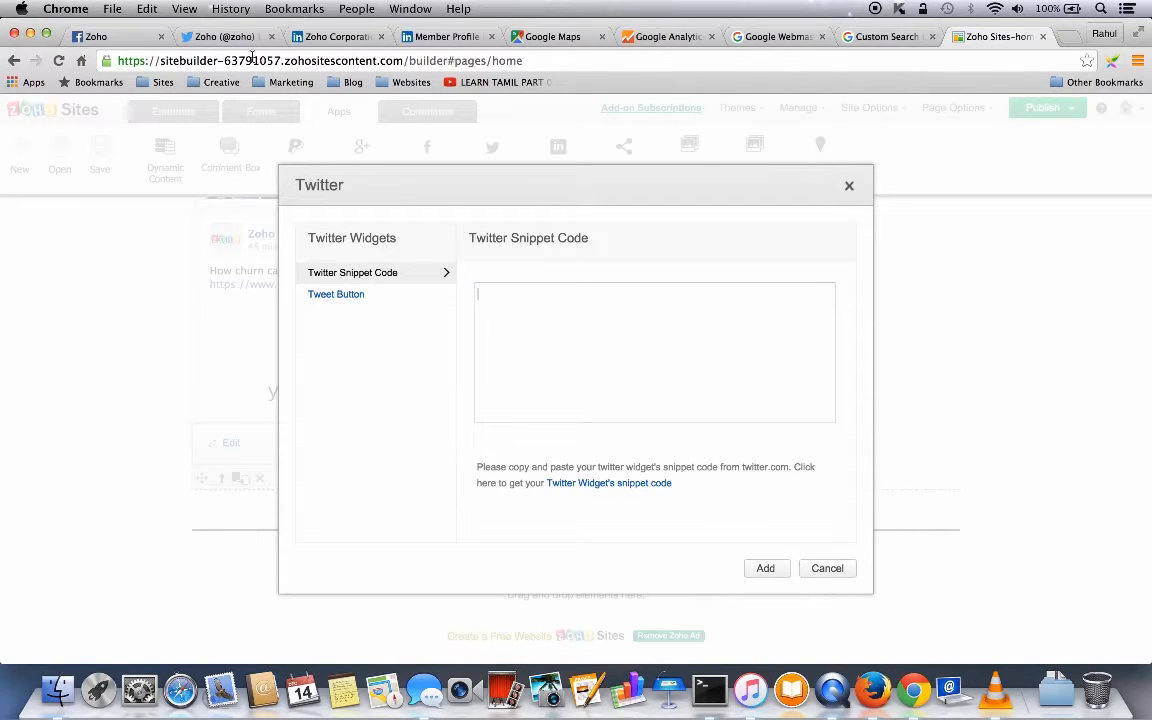
click(222, 37)
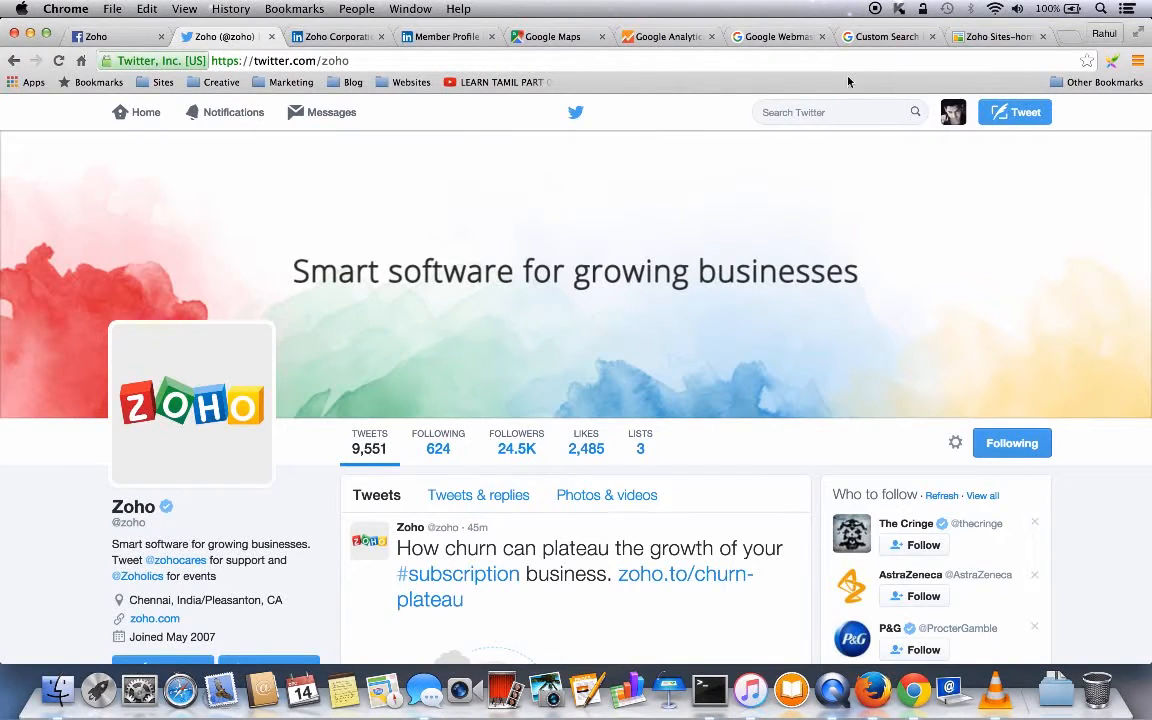
click(953, 113)
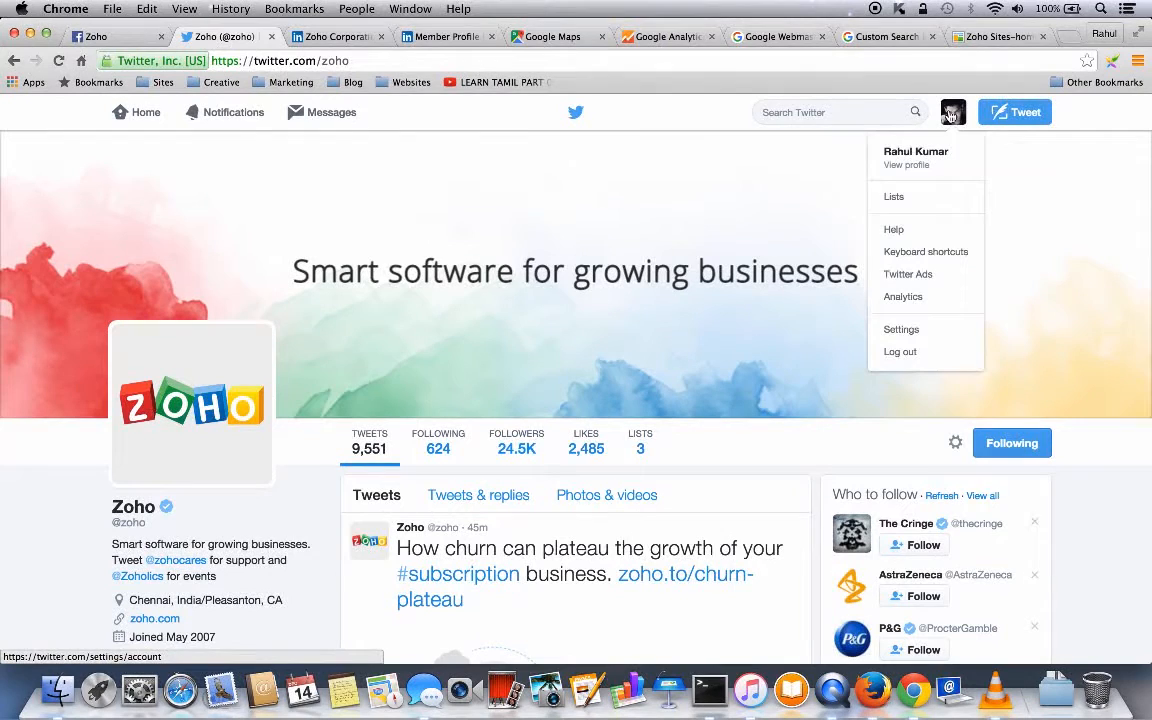
click(900, 331)
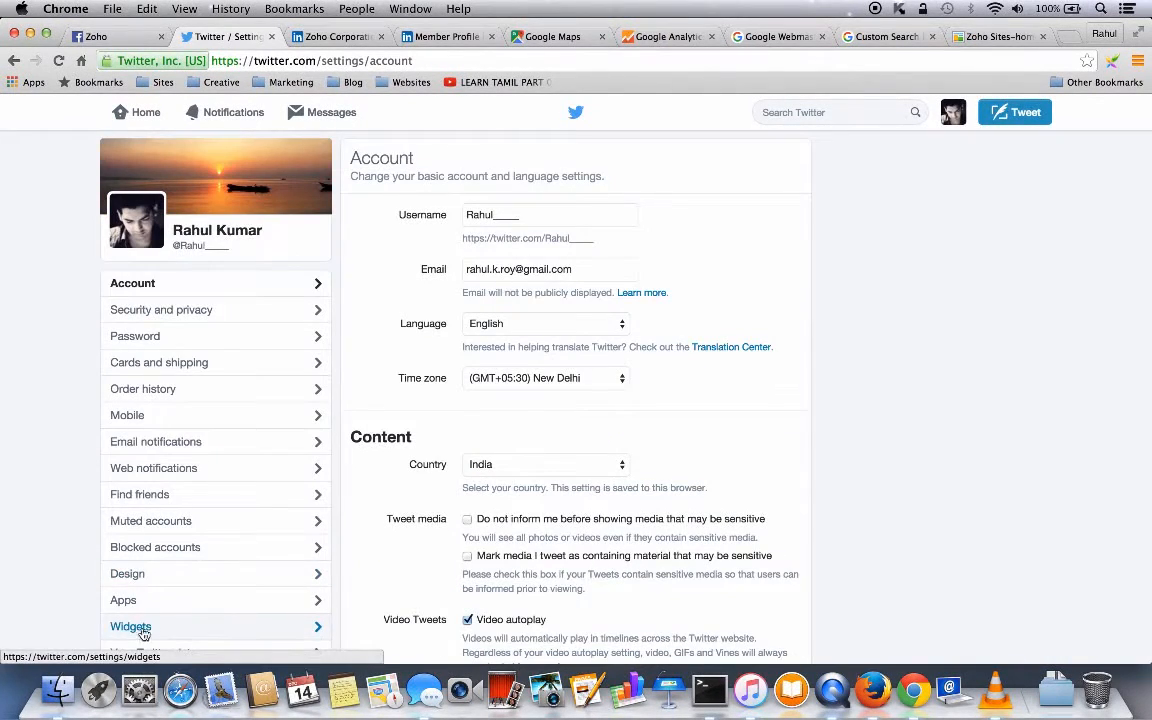
click(140, 630)
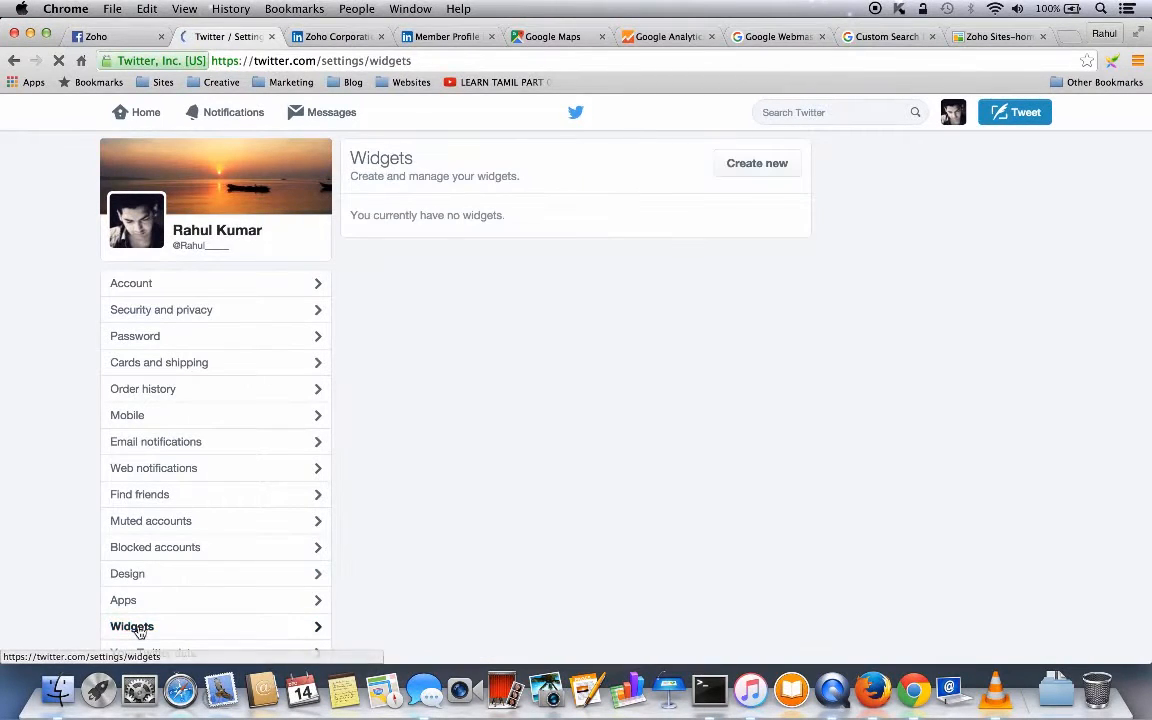
click(756, 164)
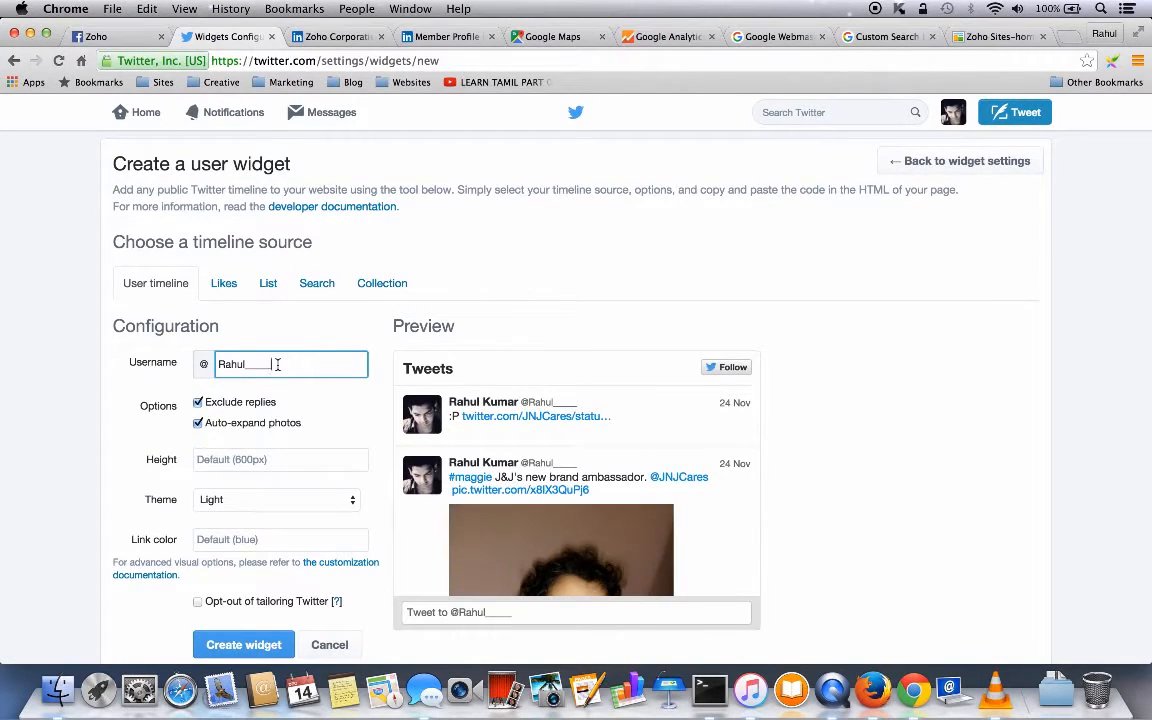
- Create a Twitter timeline widget for username zoho and copy its embed code
drag(279, 364, 216, 364)
text(zoh)
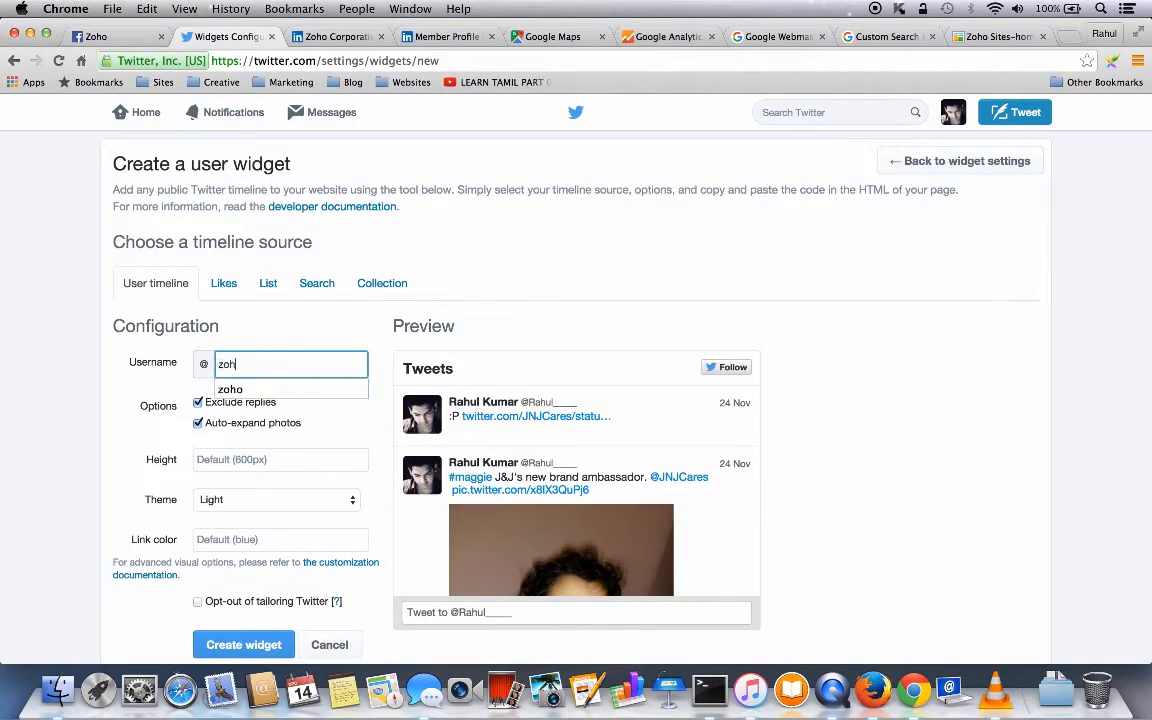
click(228, 389)
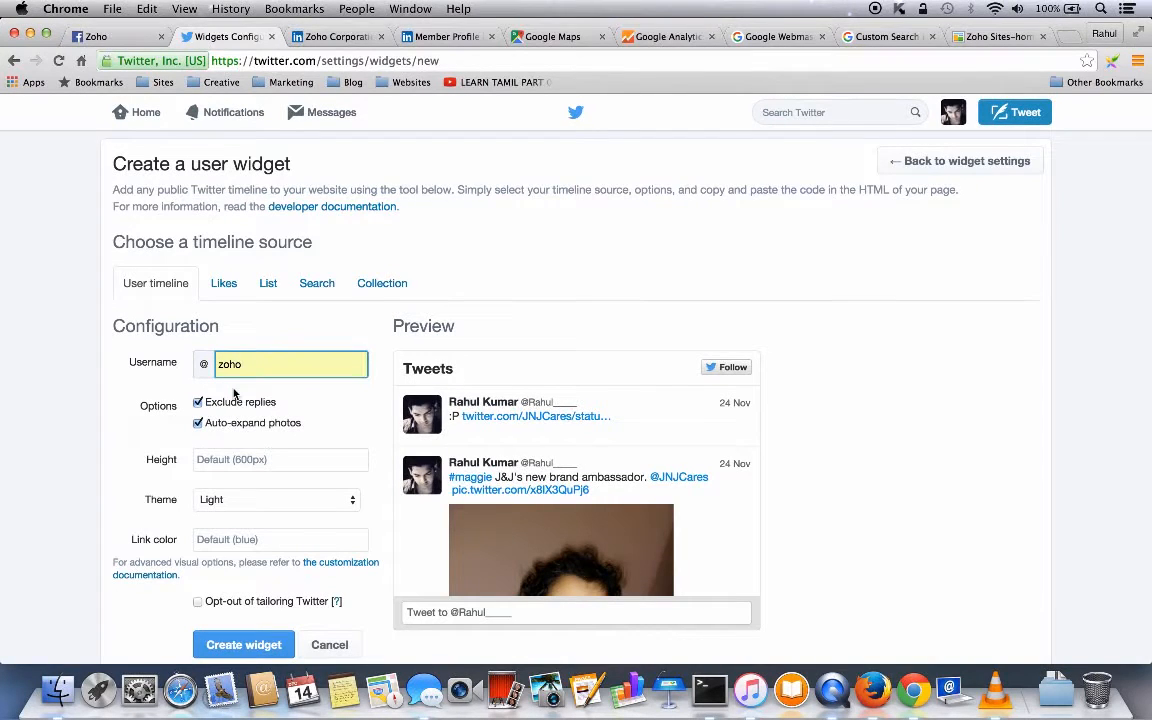
click(237, 647)
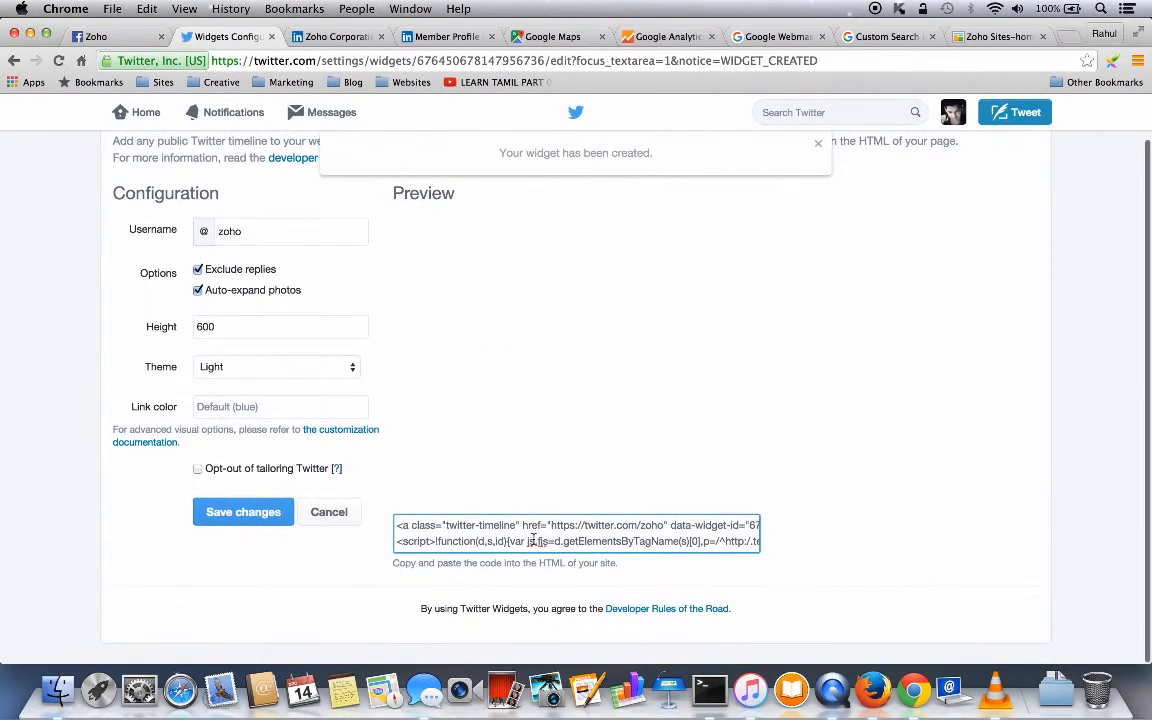
click(530, 541)
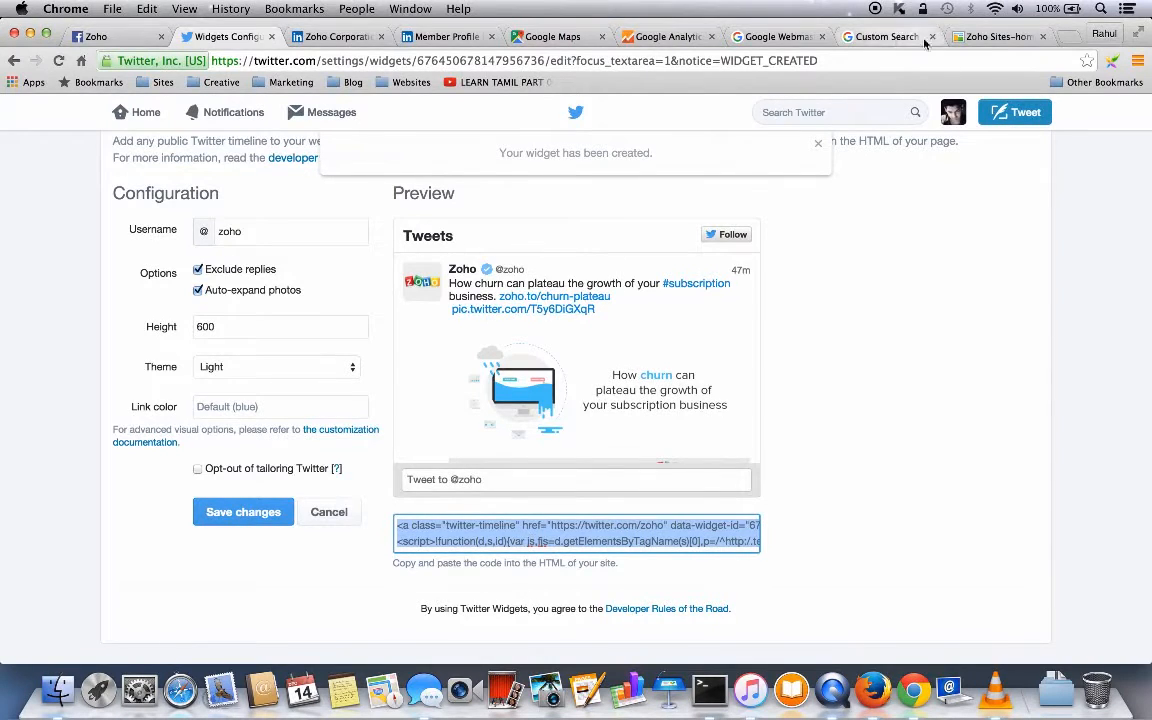
click(975, 40)
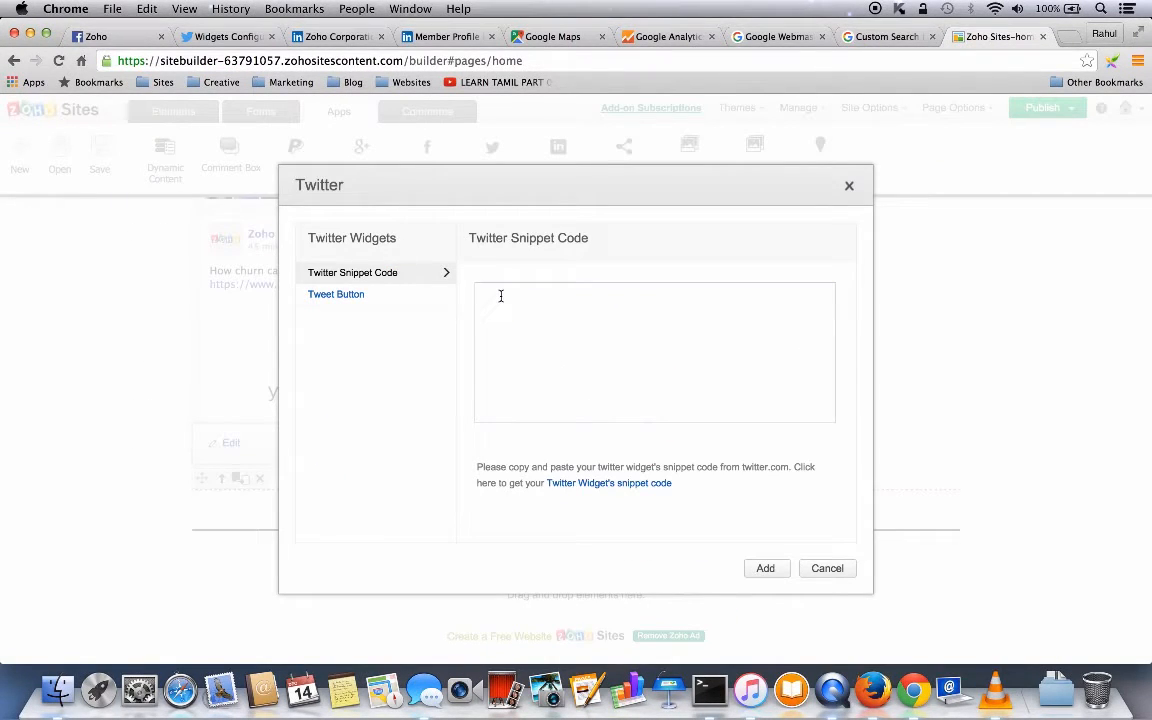
key(super+v)
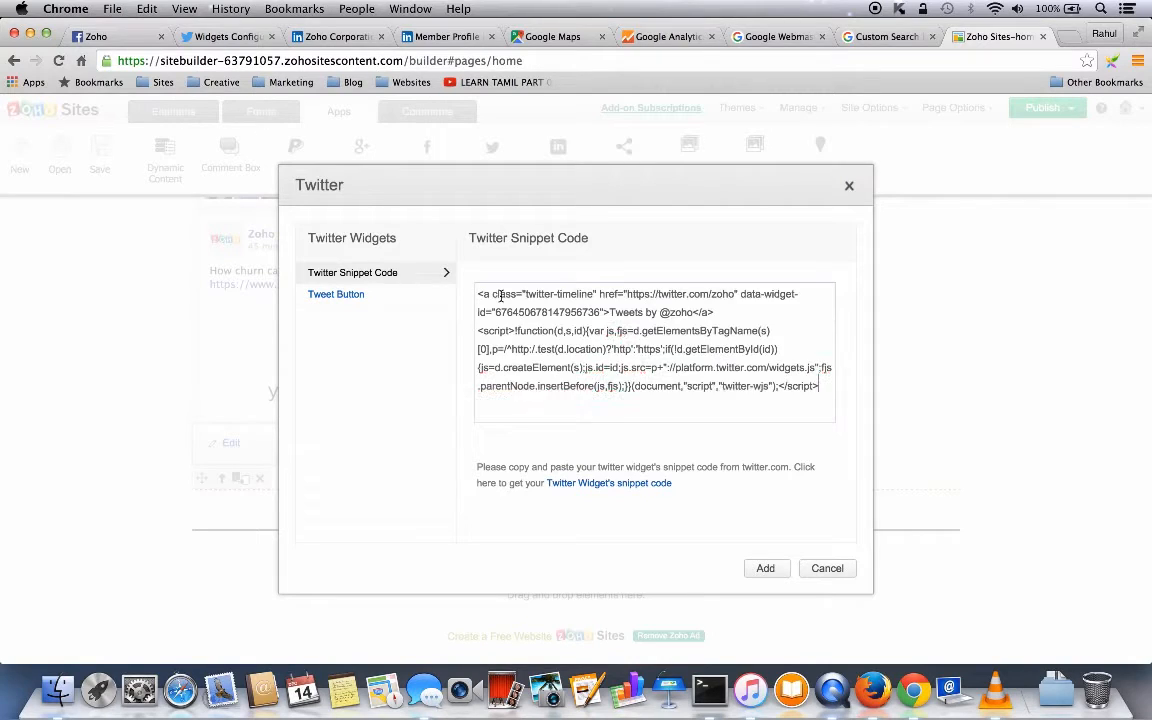
click(765, 568)
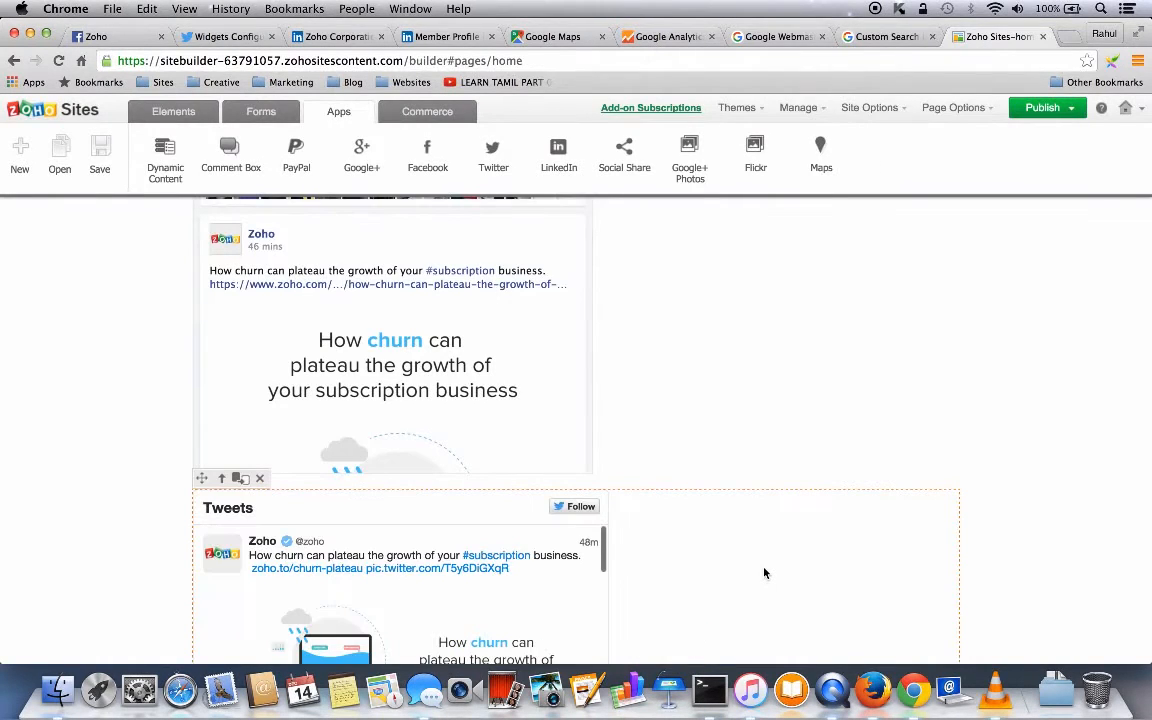
scroll(764, 572, down, 5)
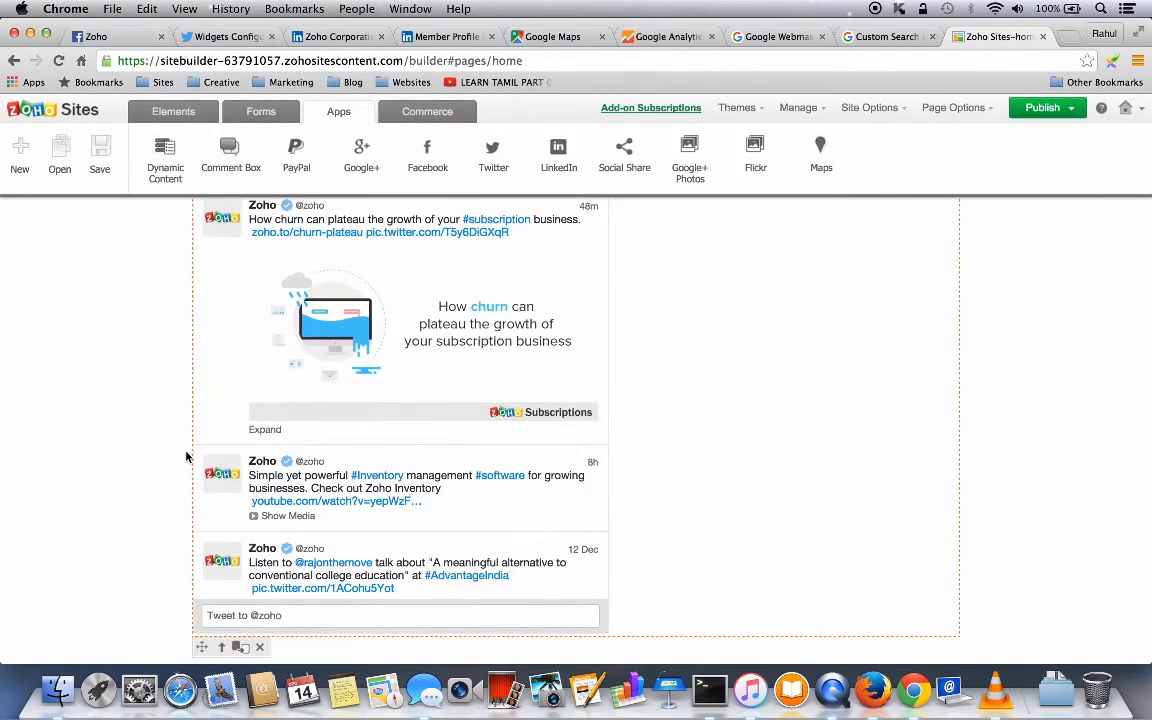
scroll(157, 477, down, 2)
scroll(157, 477, up, 4)
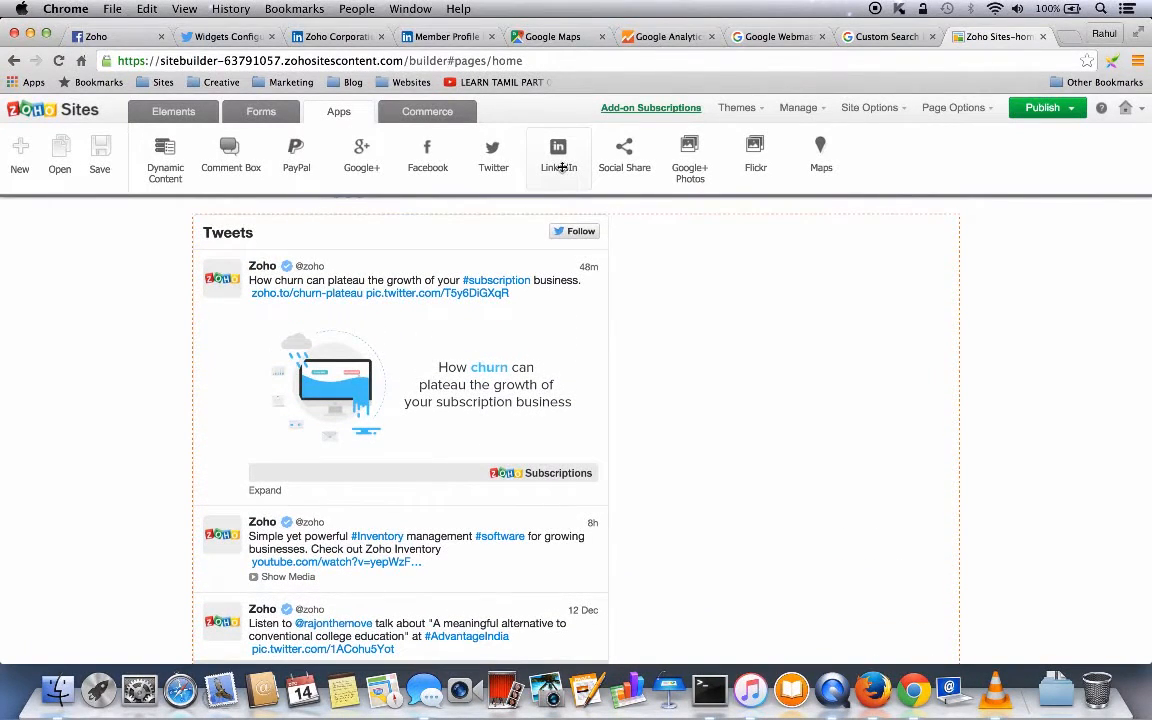
- Add a first-layout Social Share bar with Like, G+1 and Tweet buttons under the Tweets widget
click(623, 162)
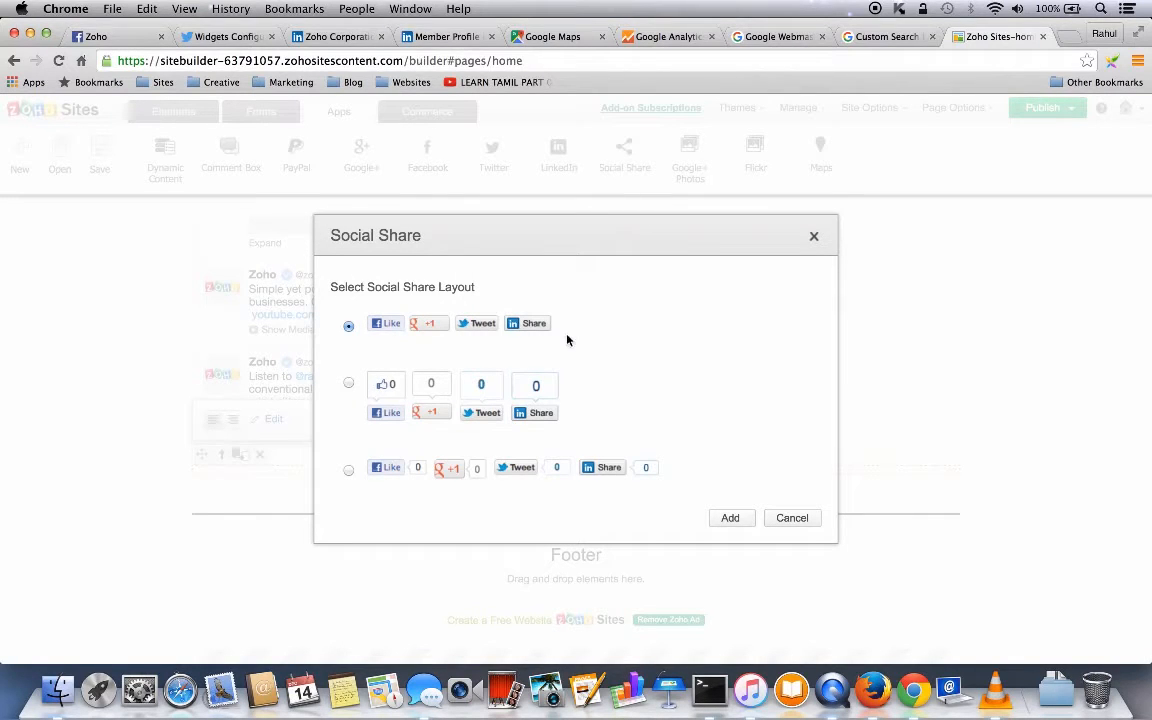
click(731, 518)
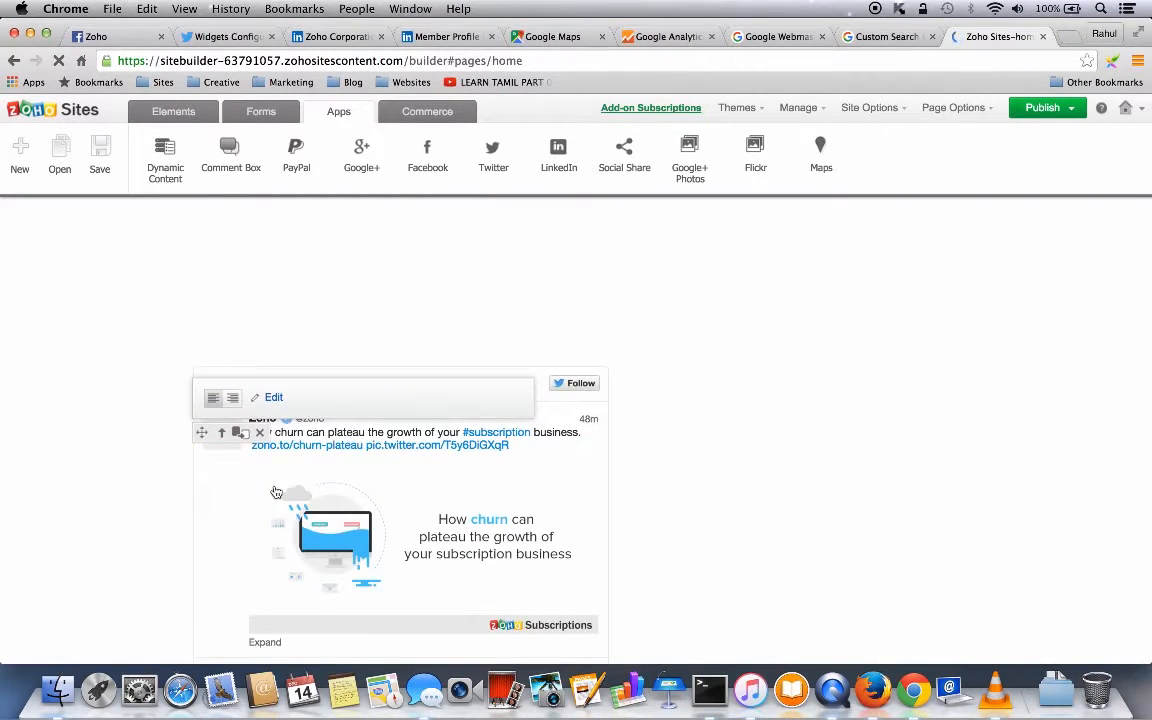
scroll(836, 476, down, 5)
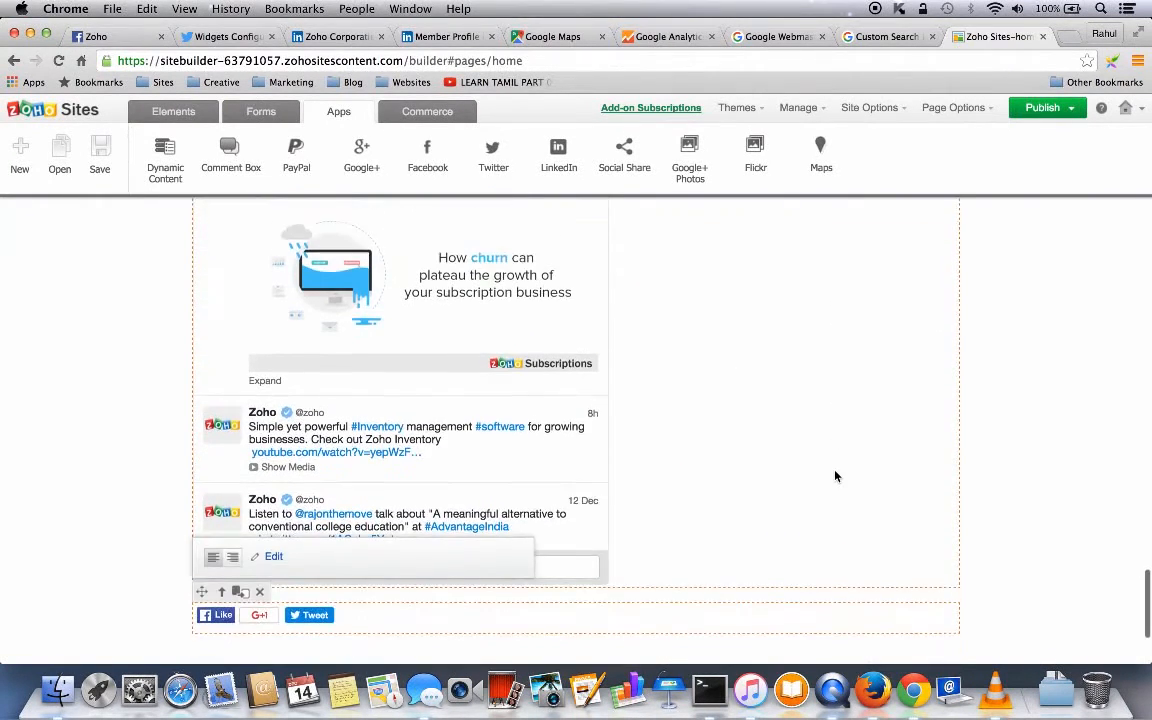
scroll(836, 476, up, 2)
scroll(834, 474, up, 2)
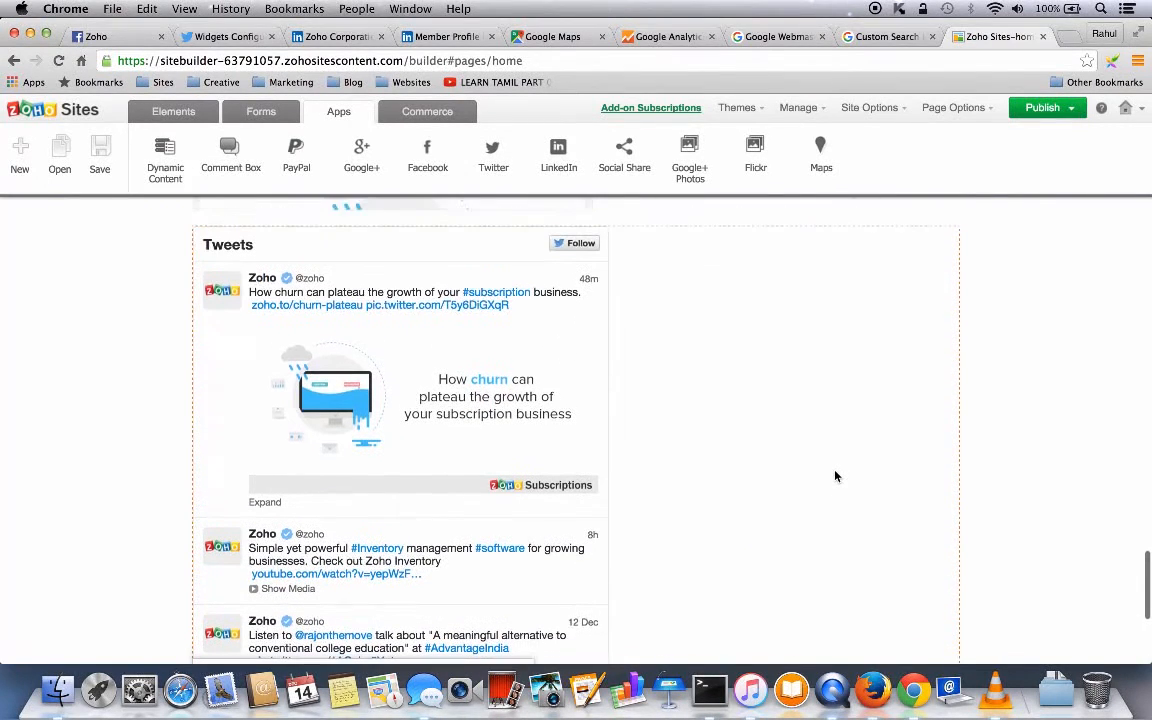
scroll(800, 447, down, 5)
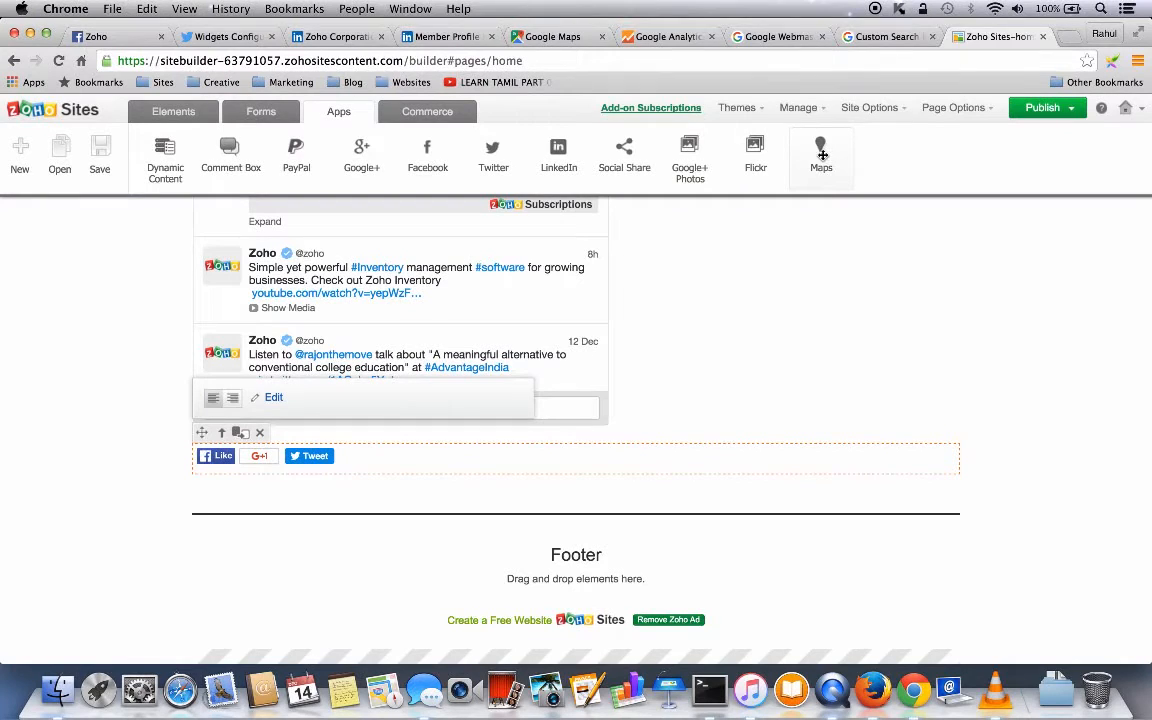
- Place a map widget below the share buttons and fill it with the iframe code copied from Google Maps
drag(828, 158, 242, 519)
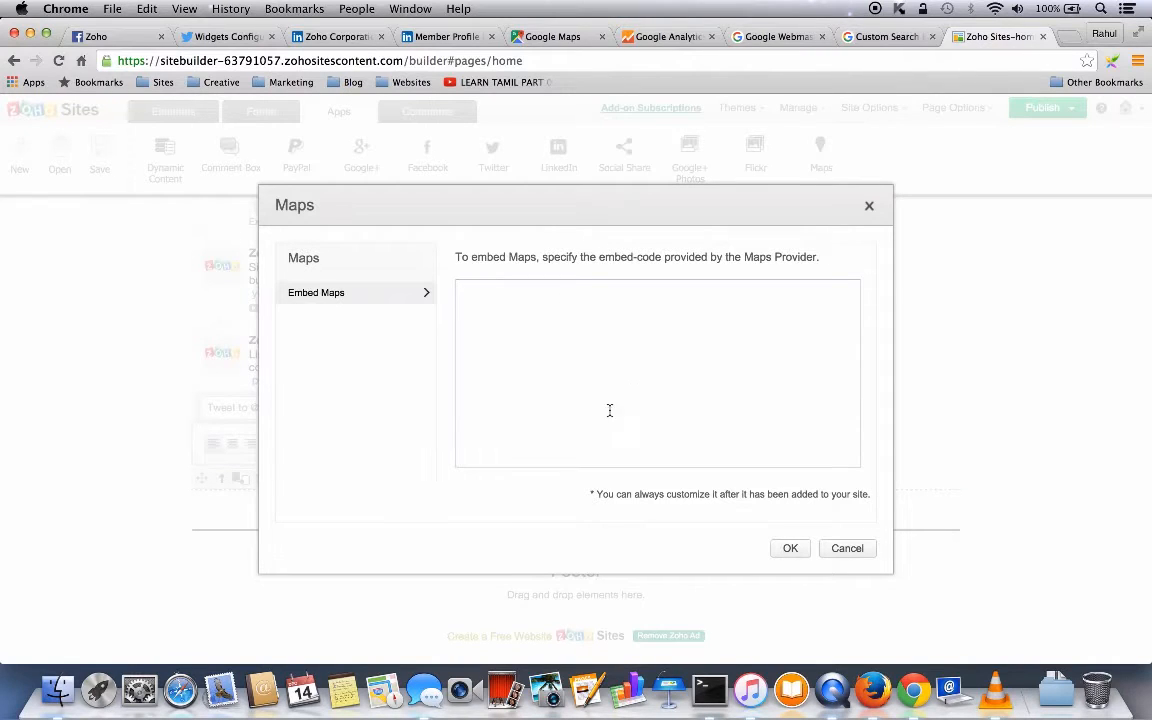
click(561, 38)
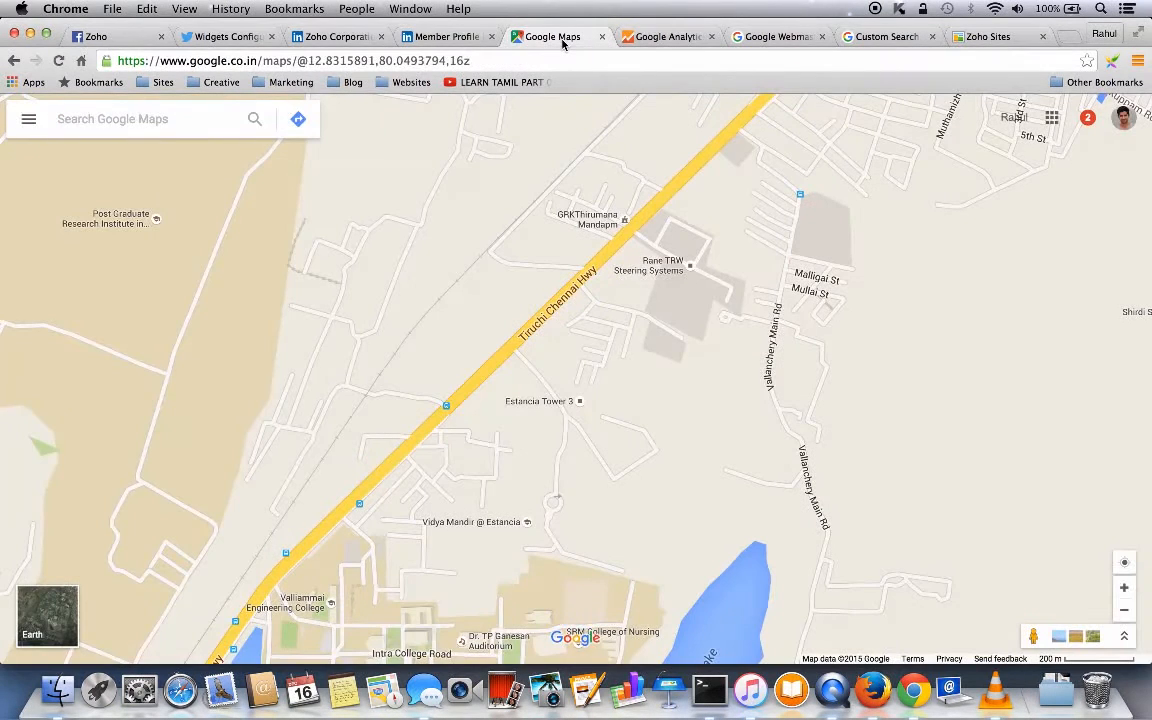
click(28, 119)
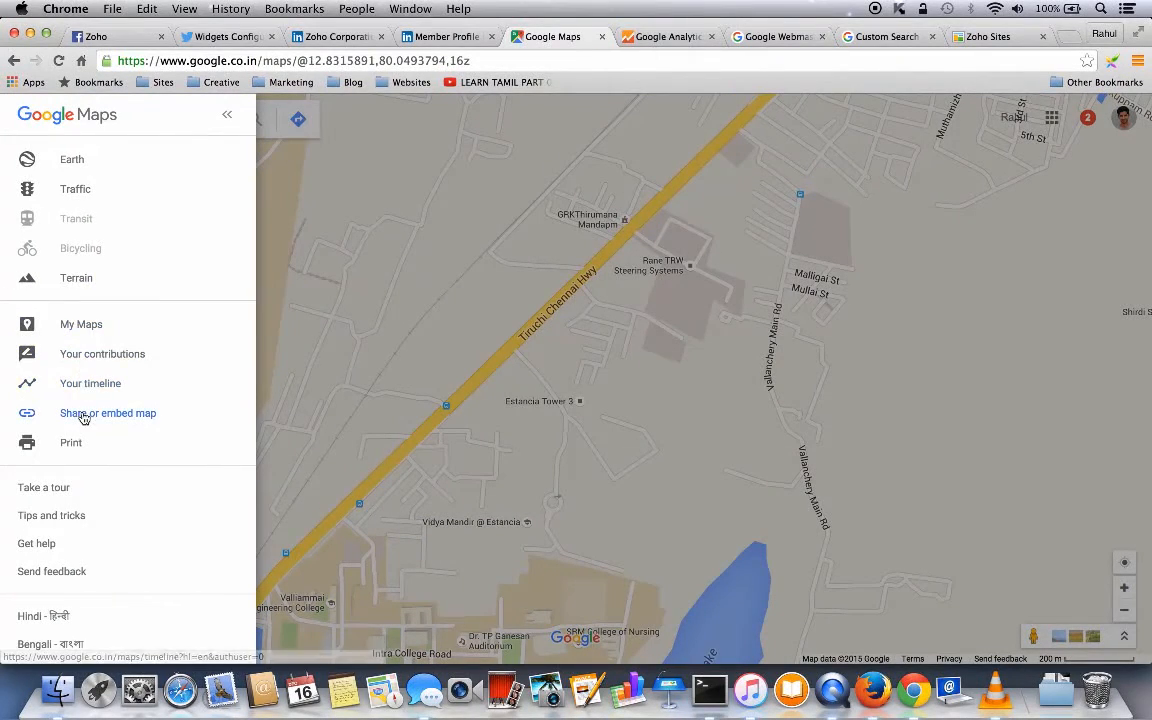
click(84, 413)
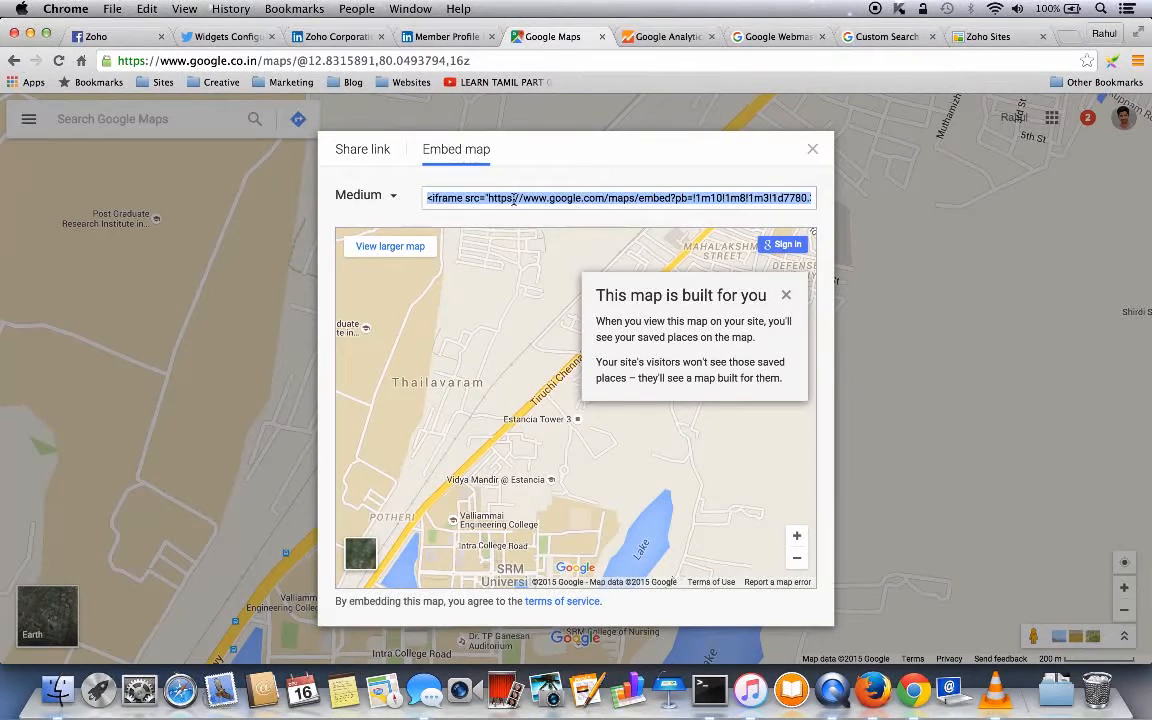
key(super+c)
click(988, 38)
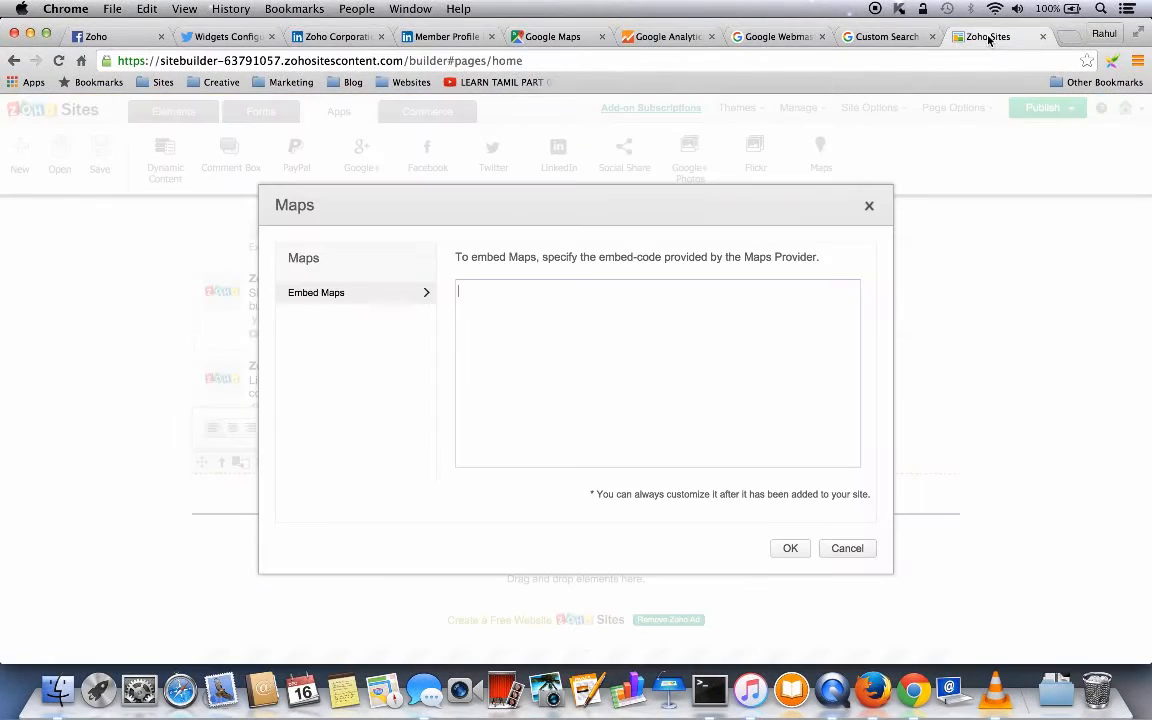
click(491, 287)
key(super+v)
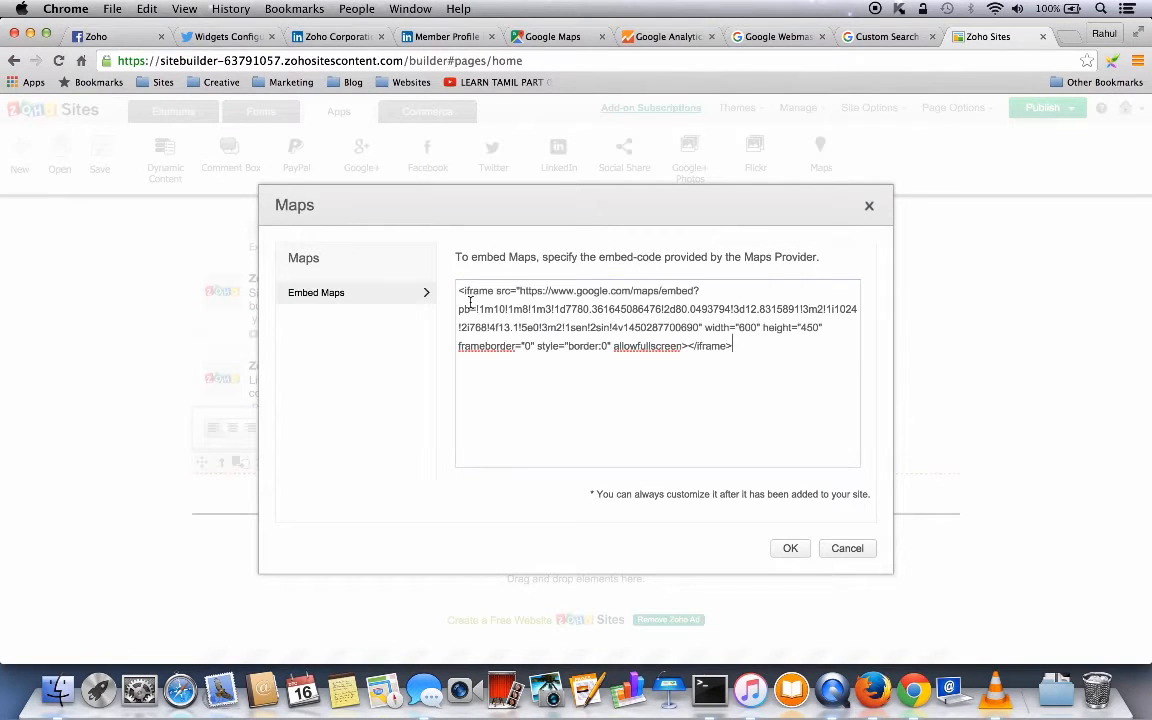
click(790, 550)
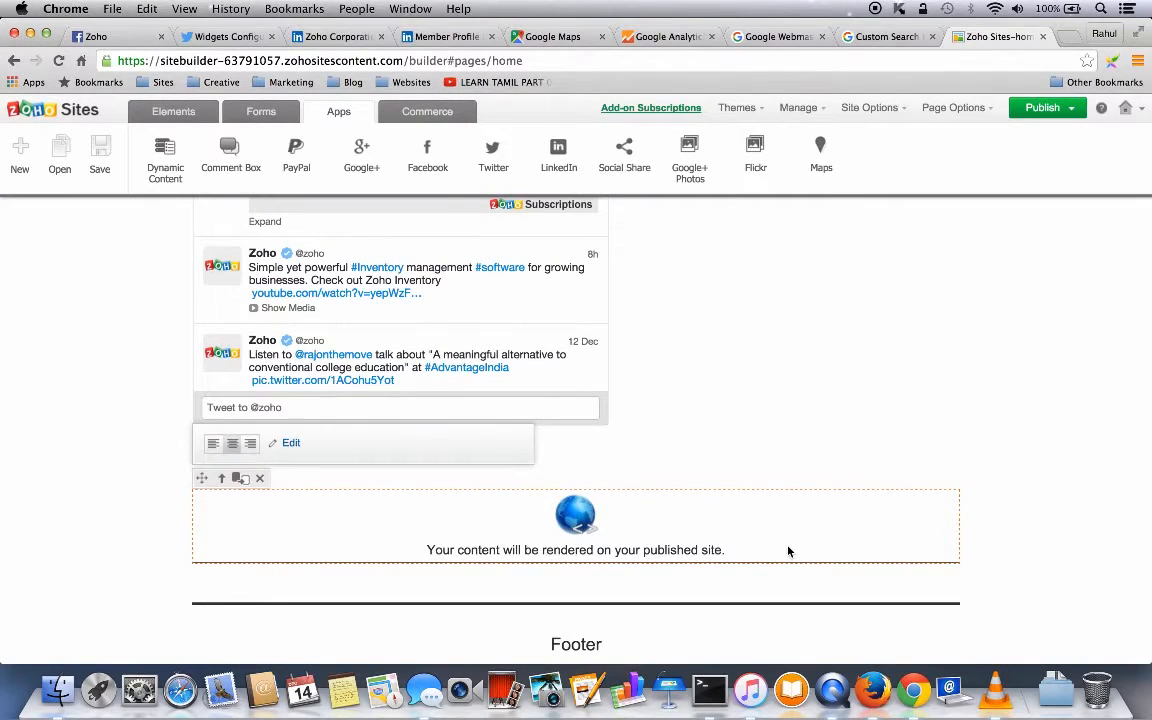
- Add a Commerce New Product block (Product Title, USD 39, Add to Cart) below the map
click(430, 116)
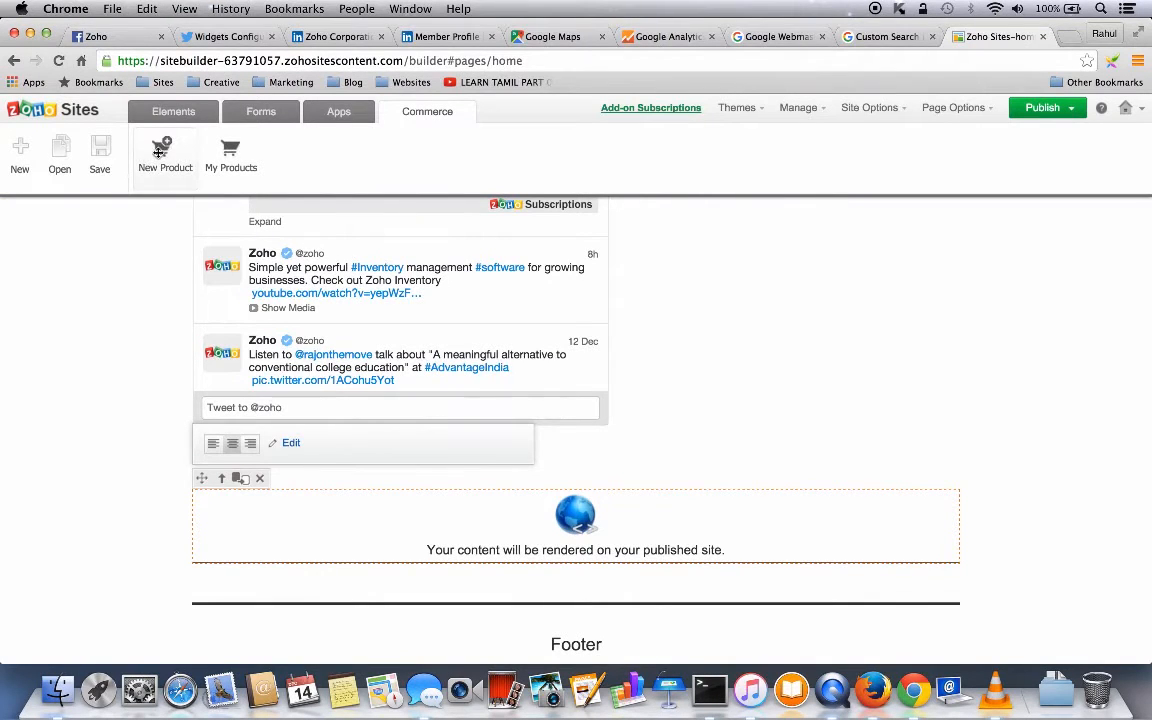
mouse_move(159, 150)
mouse_down()
mouse_move(231, 597)
mouse_move(231, 530)
mouse_up()
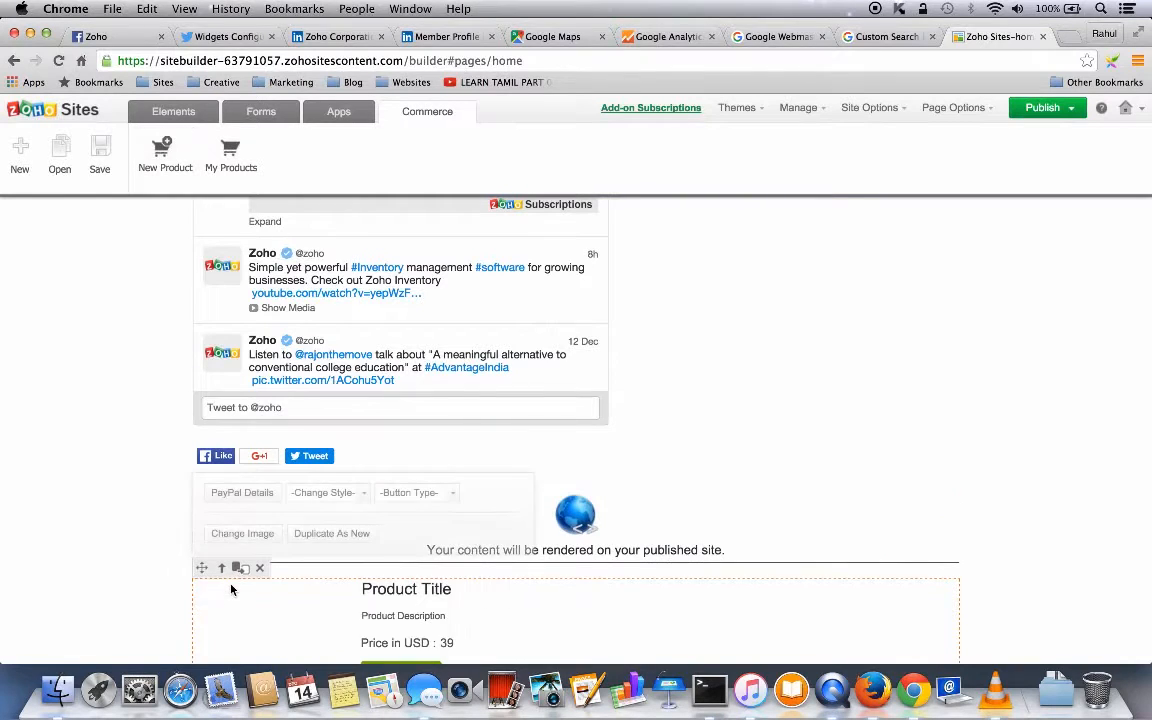
scroll(350, 560, down, 5)
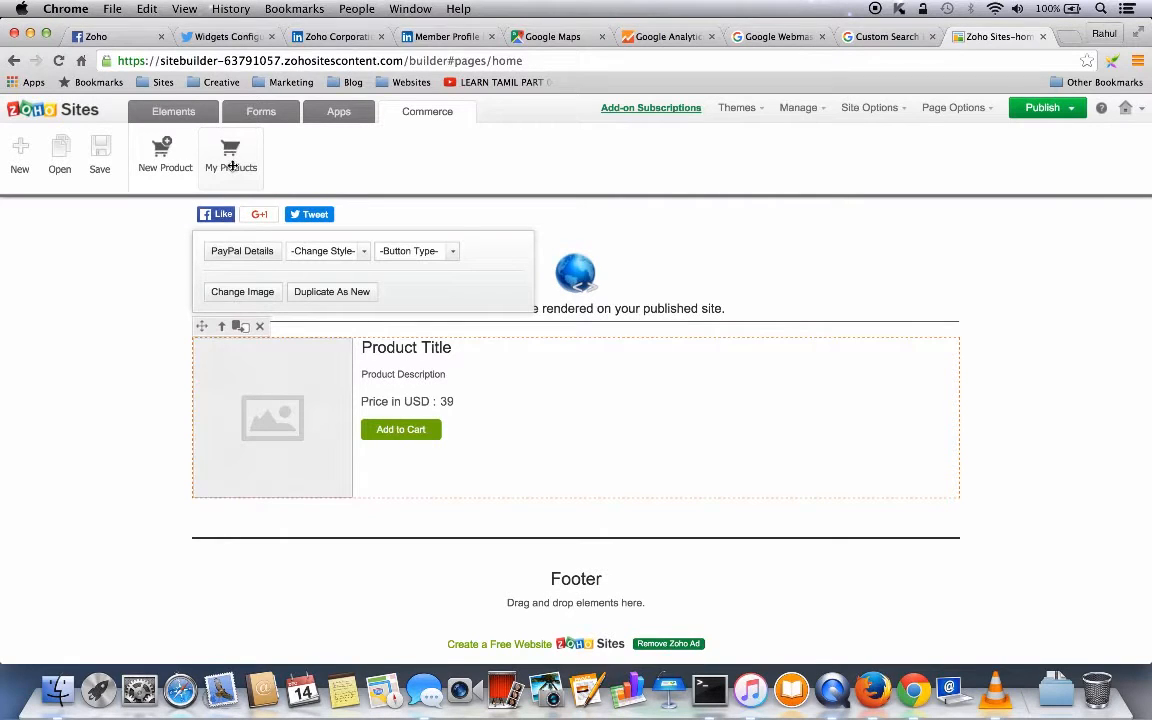
click(742, 109)
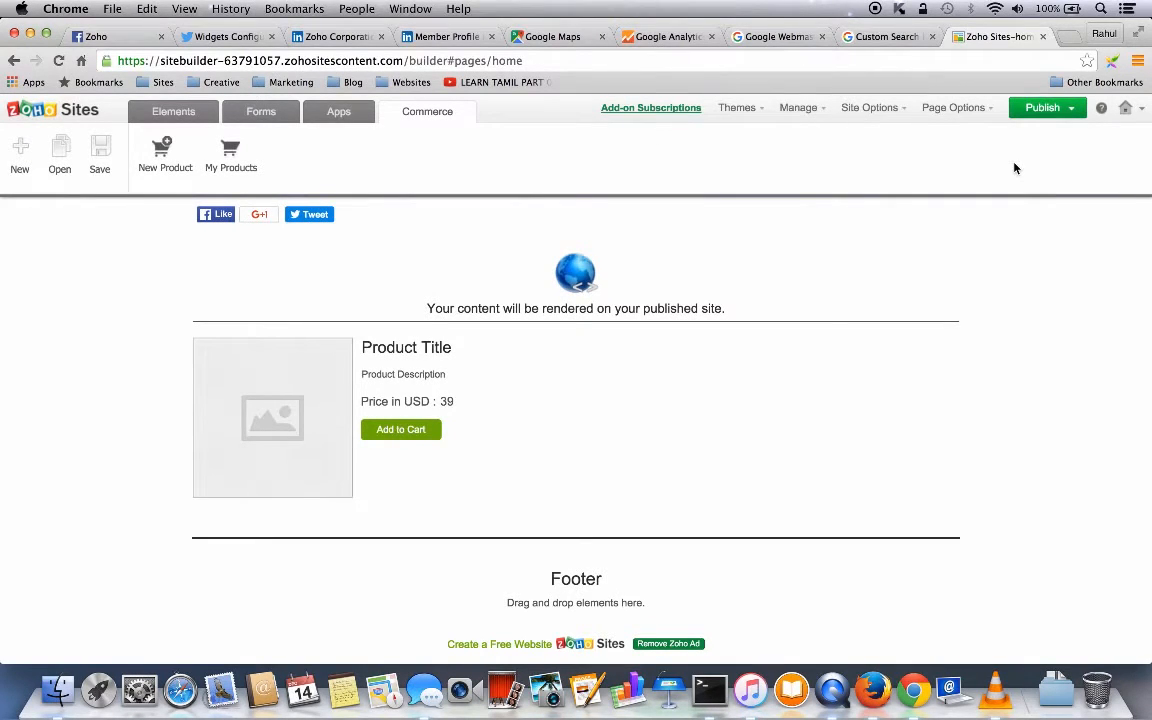
mouse_move(747, 116)
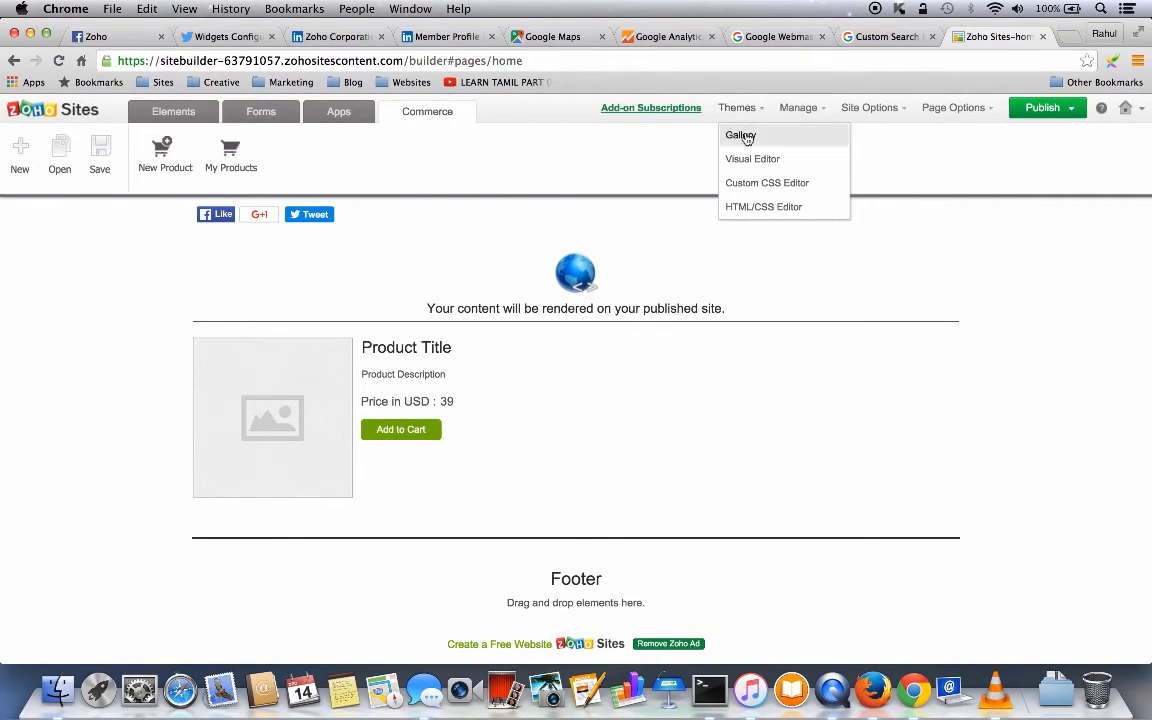
click(747, 137)
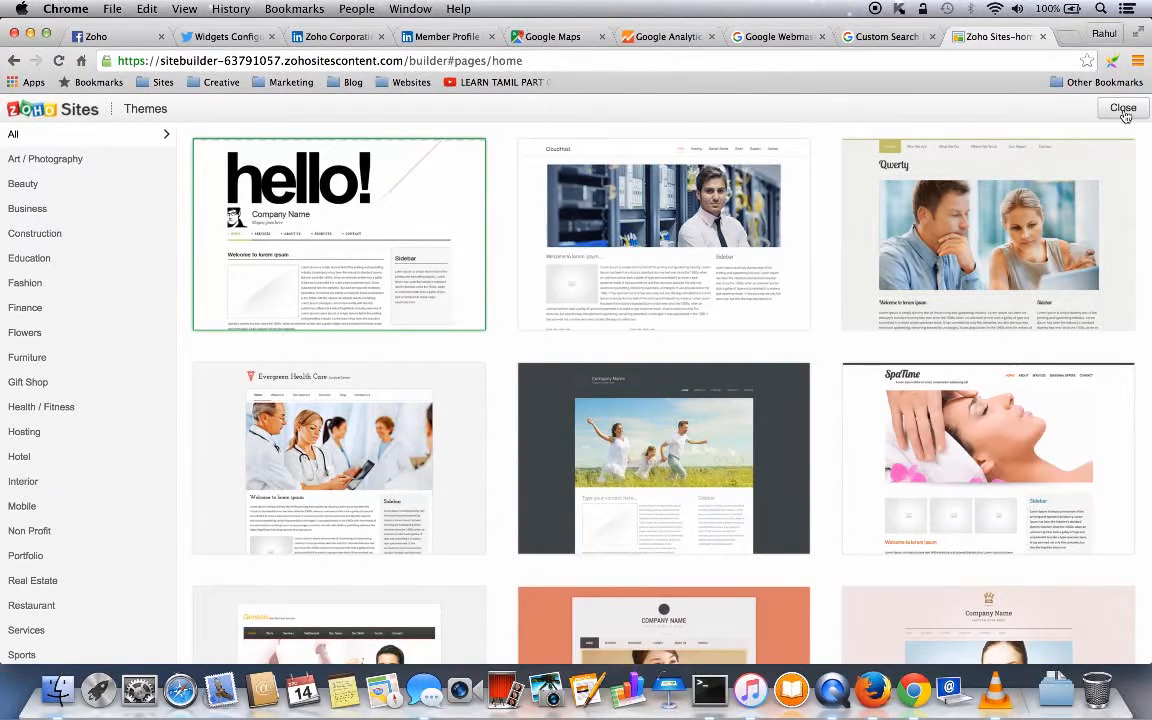
click(1122, 110)
mouse_move(750, 109)
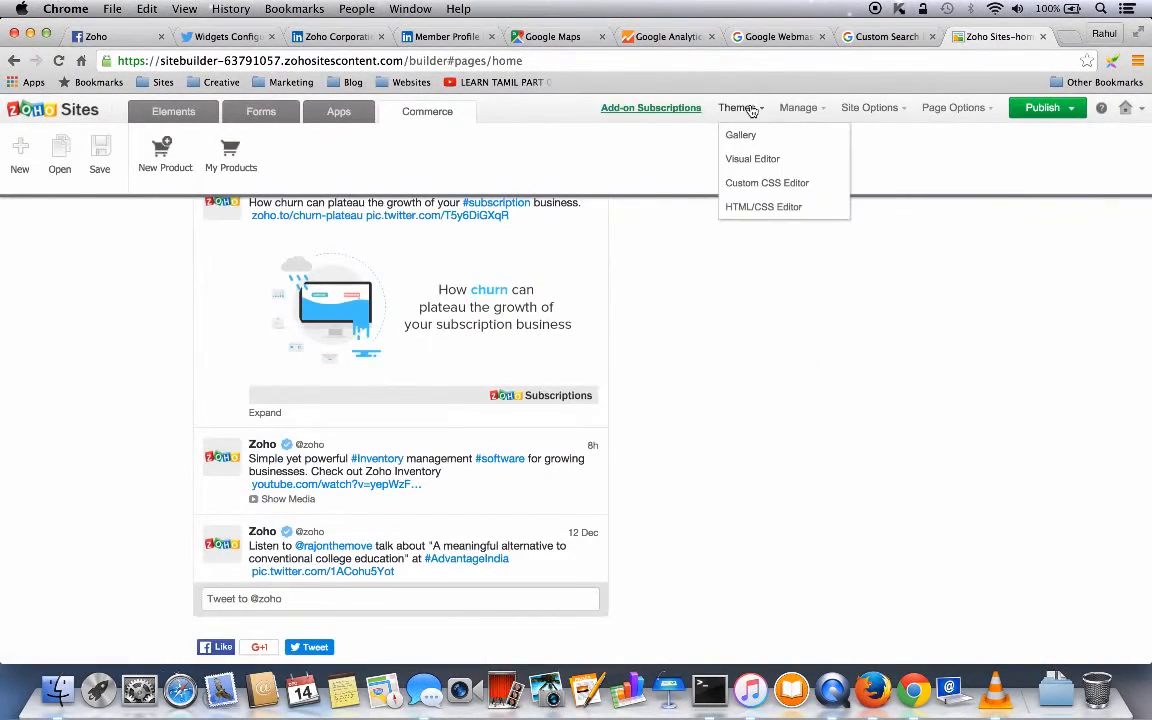
- Set coffee-cup-desk-pen.jpg as the page background in the theme Visual Editor
click(753, 161)
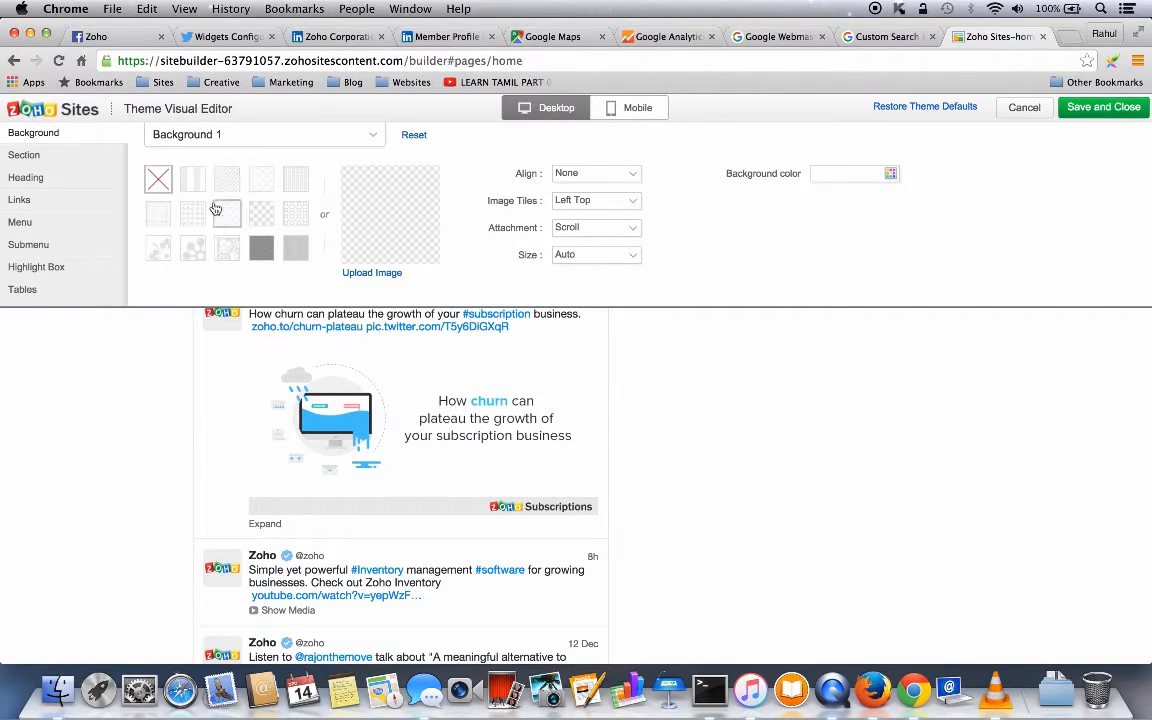
click(367, 277)
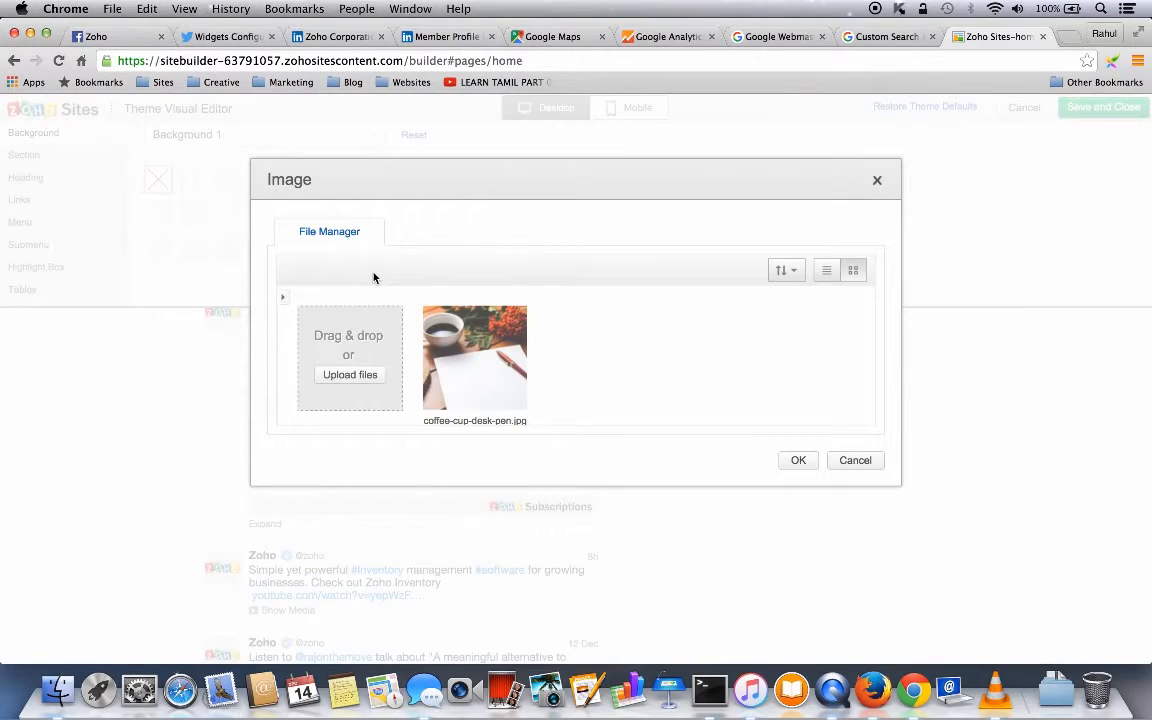
click(494, 339)
click(798, 461)
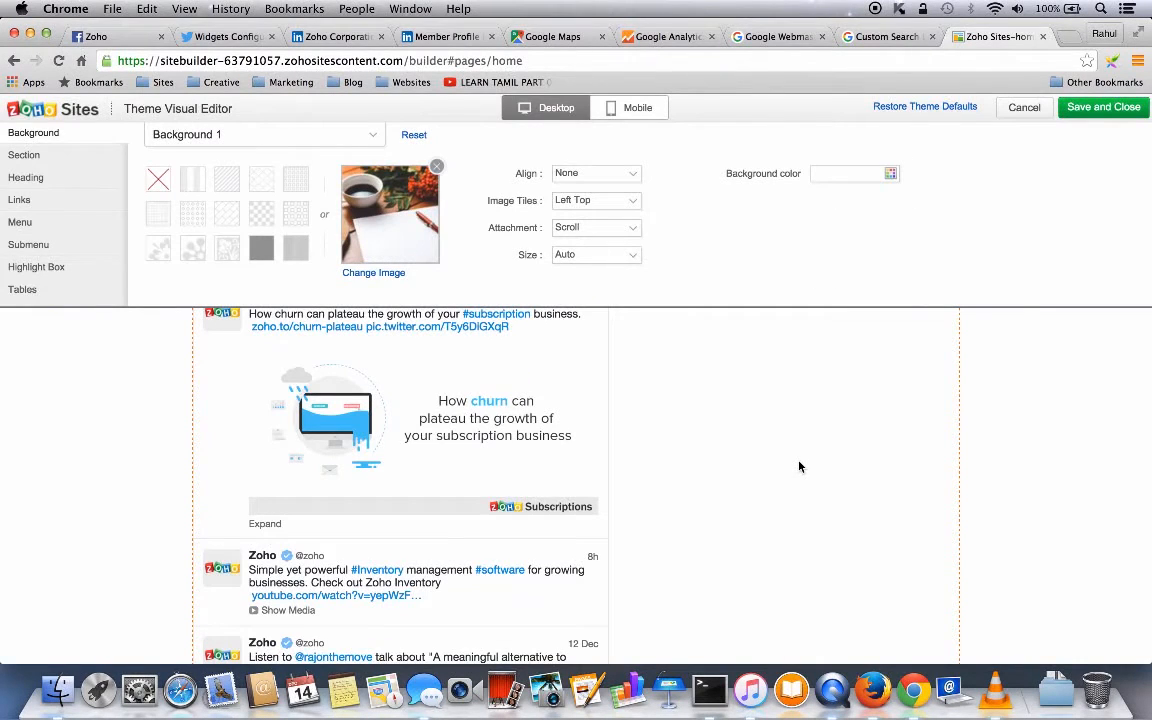
- Review the Section, Heading and Links style options of the theme
scroll(799, 466, up, 15)
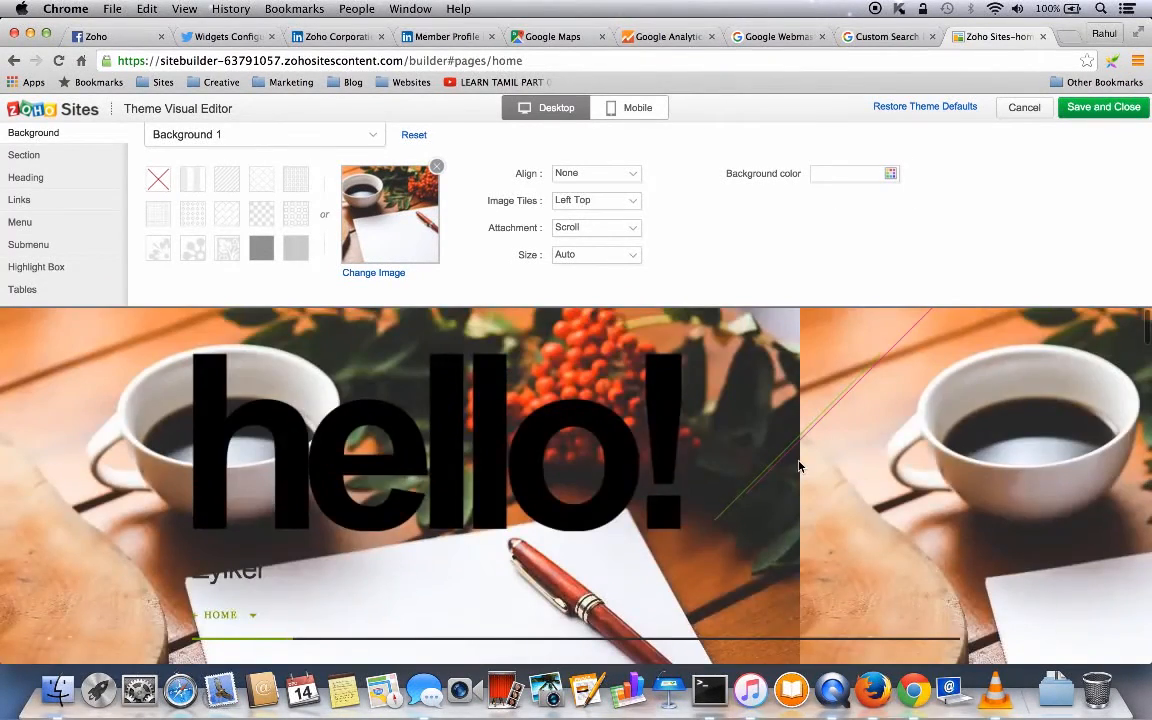
scroll(798, 466, down, 3)
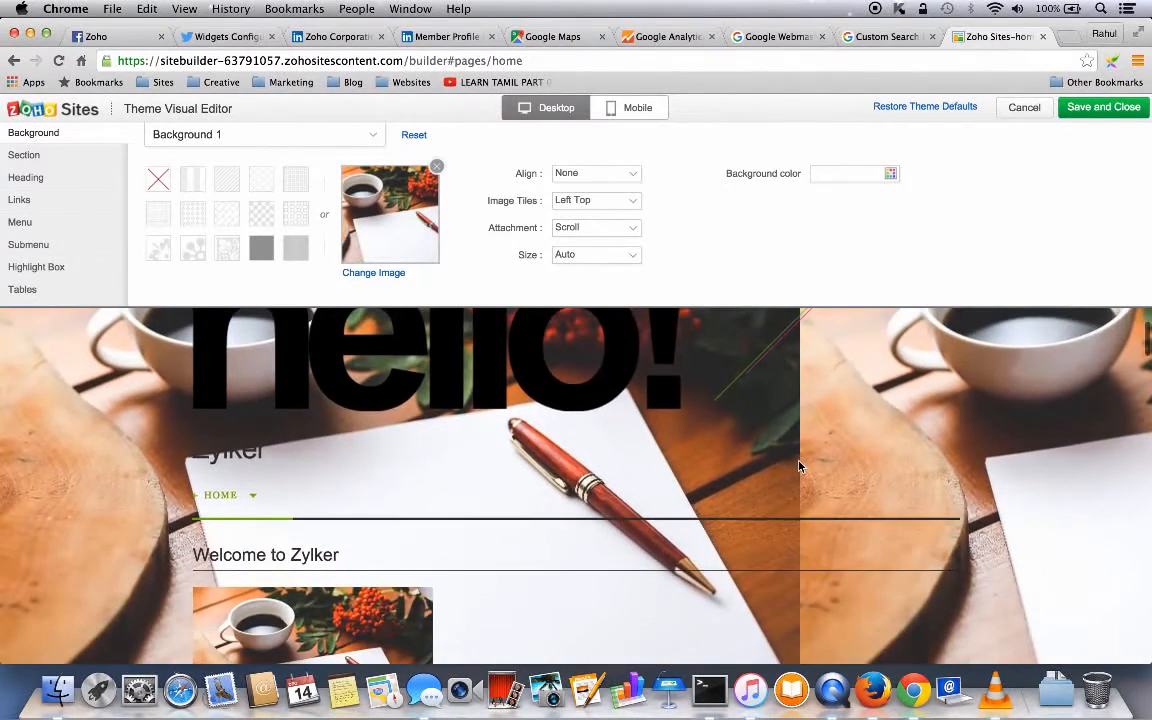
scroll(798, 466, up, 3)
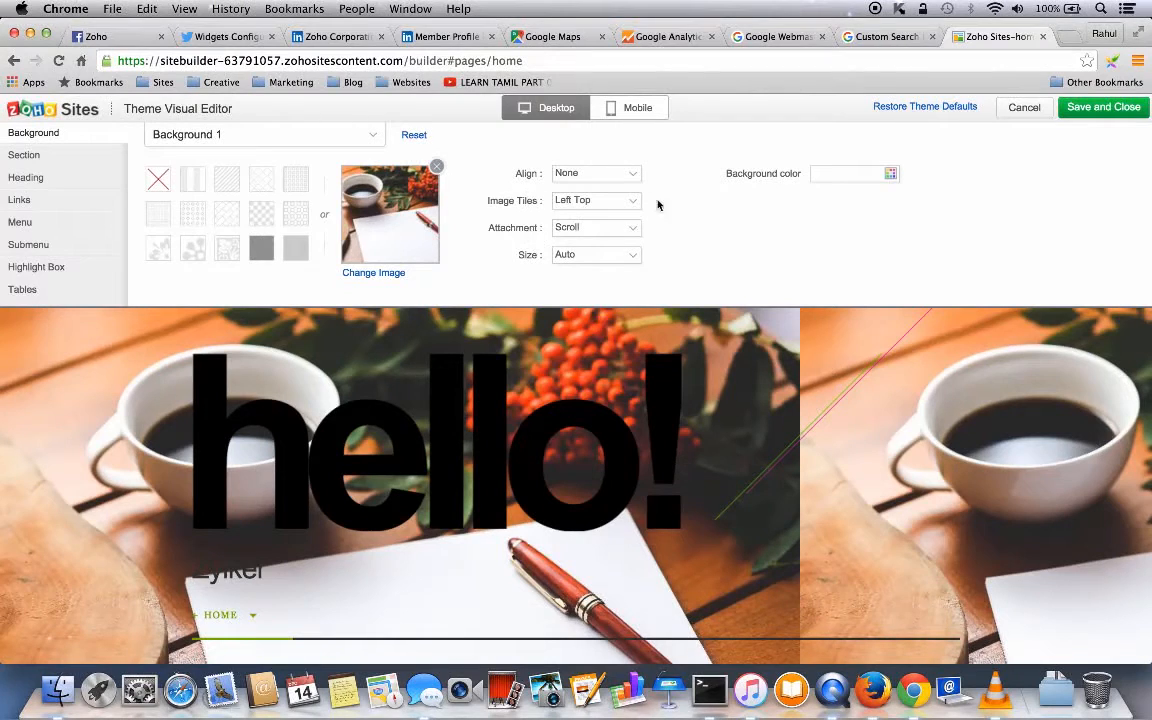
click(34, 160)
click(53, 179)
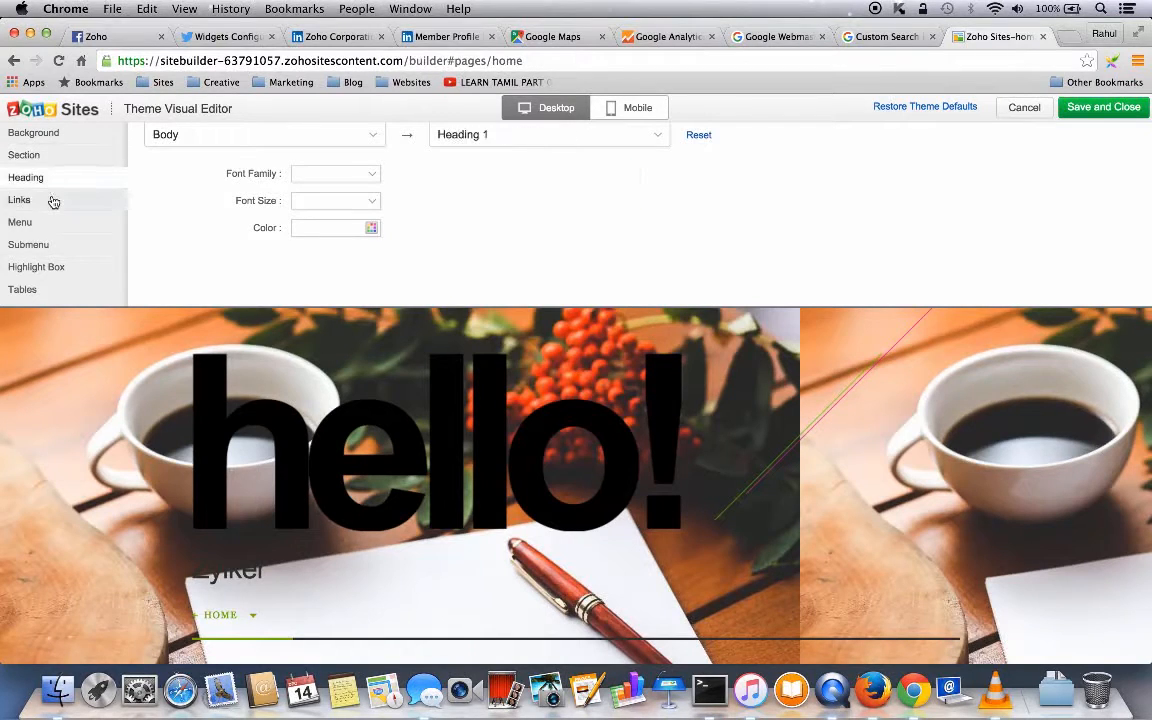
click(51, 200)
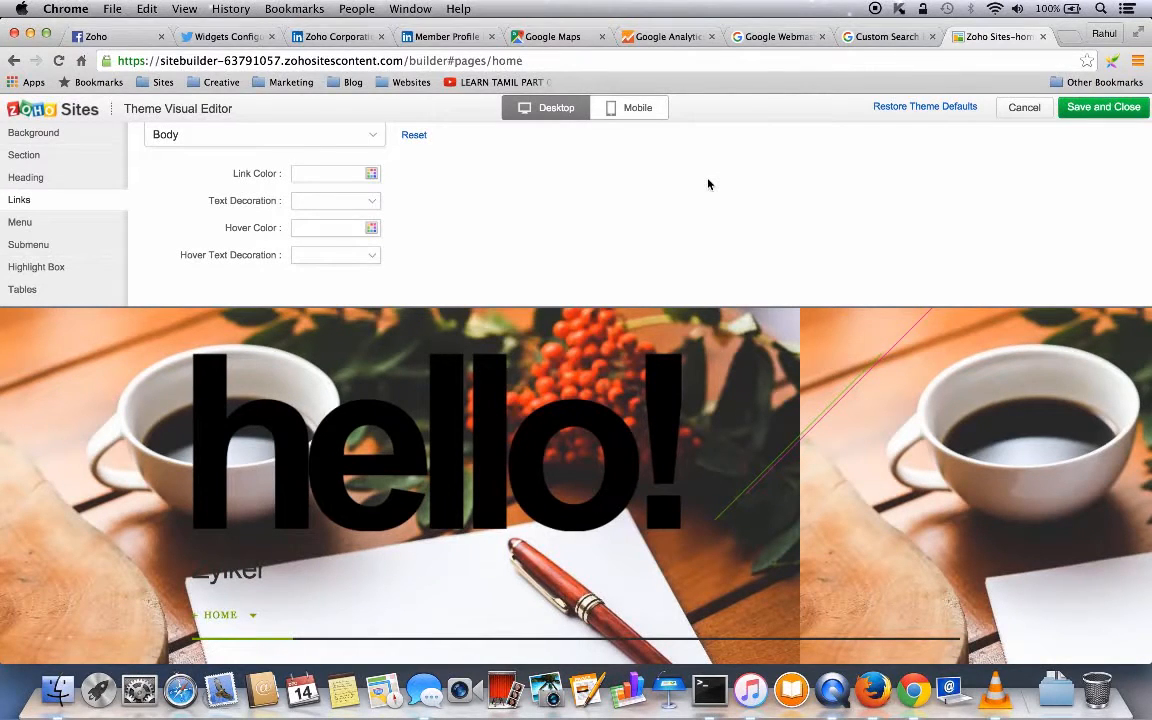
- Restore the theme defaults, confirm, and save and close the visual editor
click(925, 109)
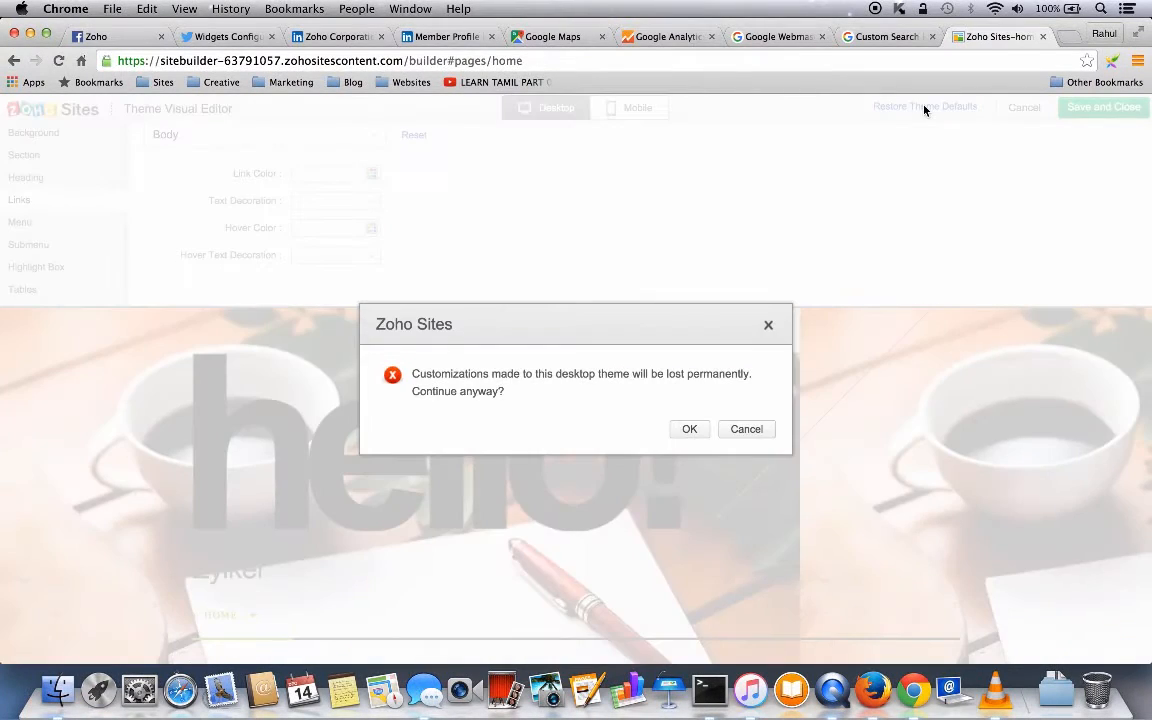
click(689, 429)
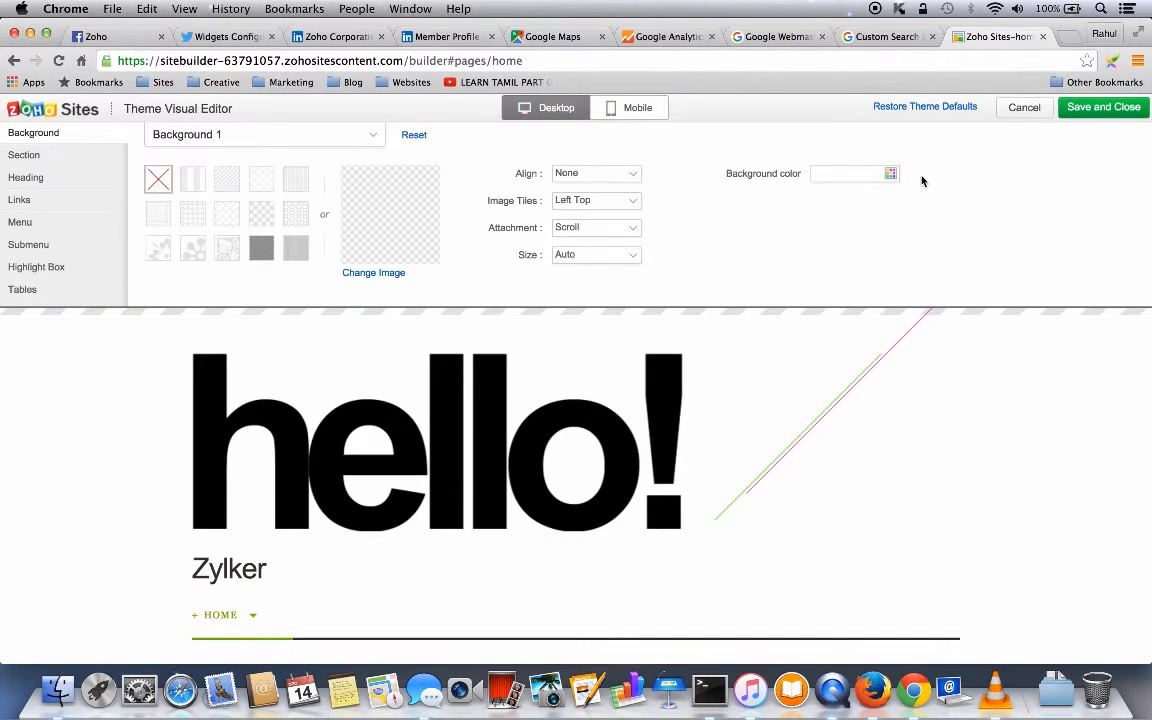
click(1093, 112)
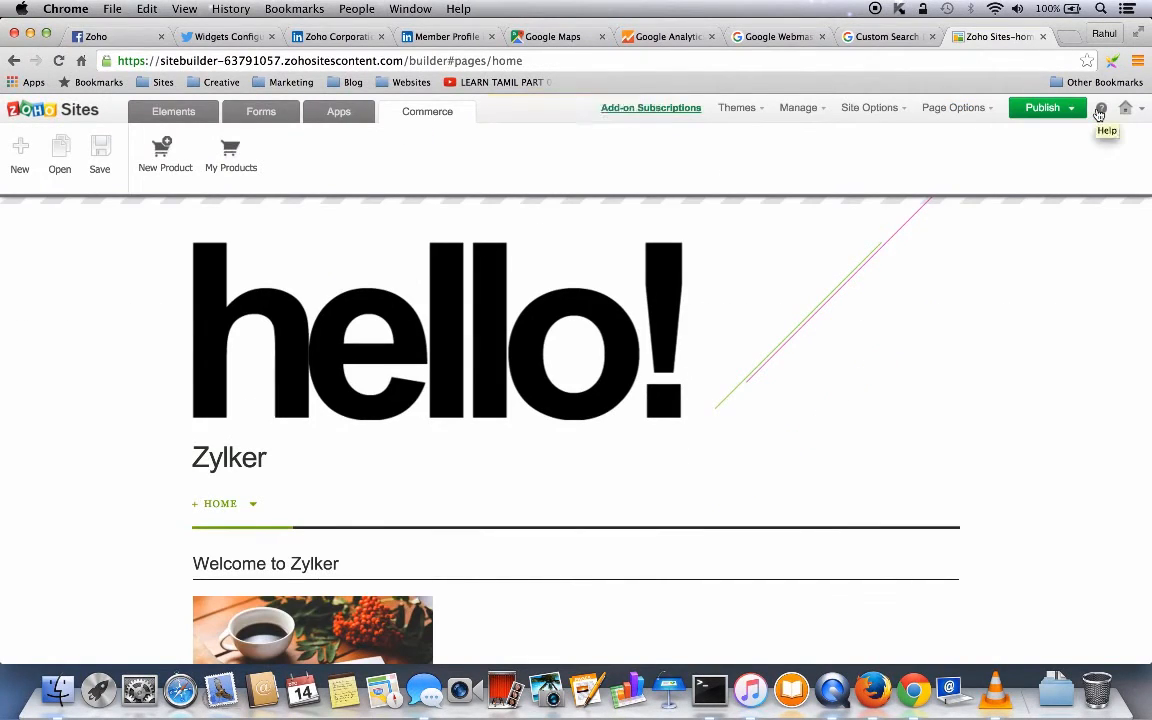
mouse_move(738, 108)
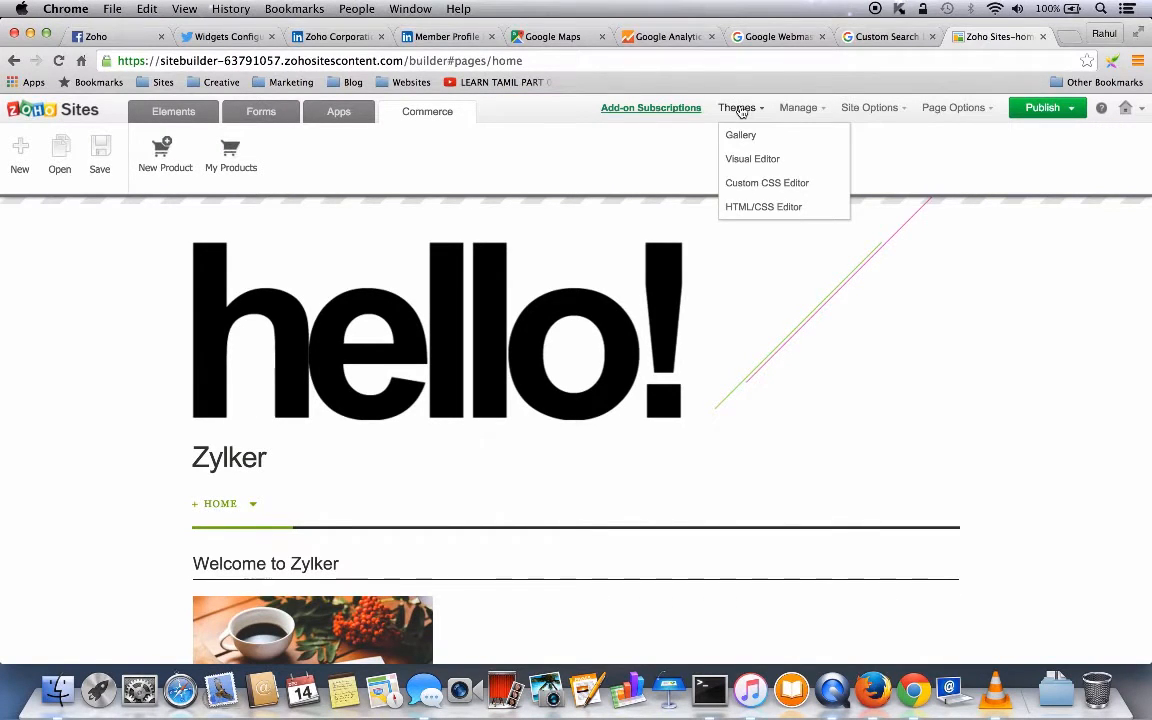
click(752, 206)
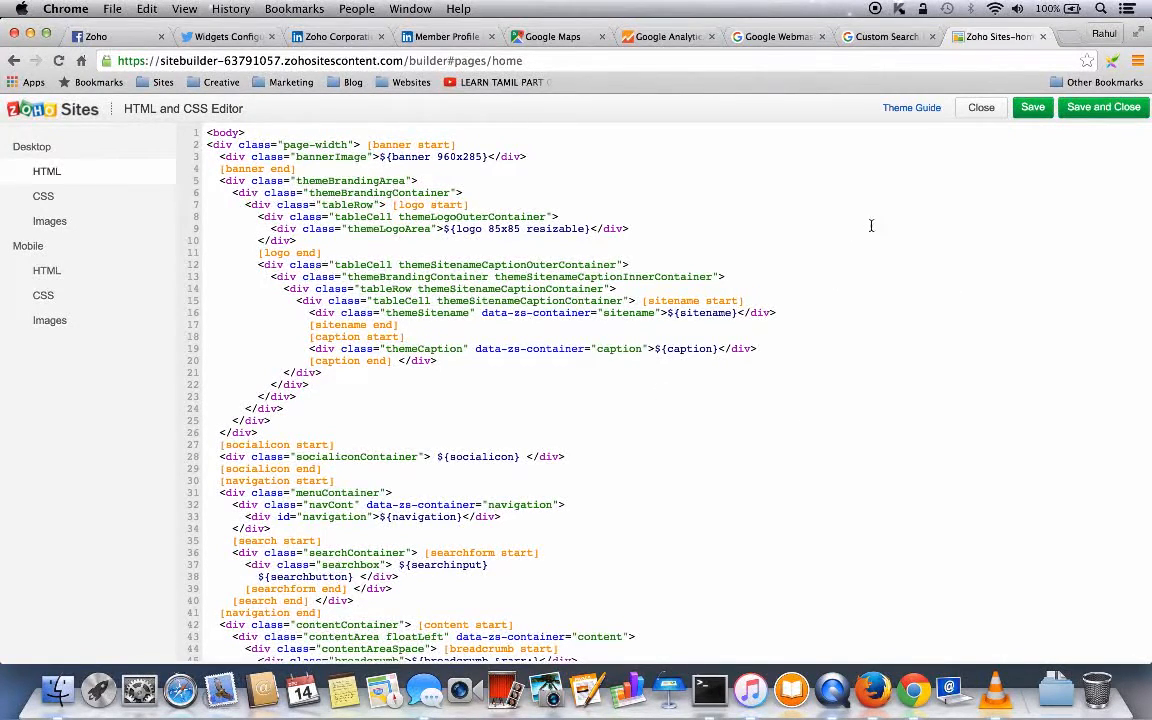
click(984, 115)
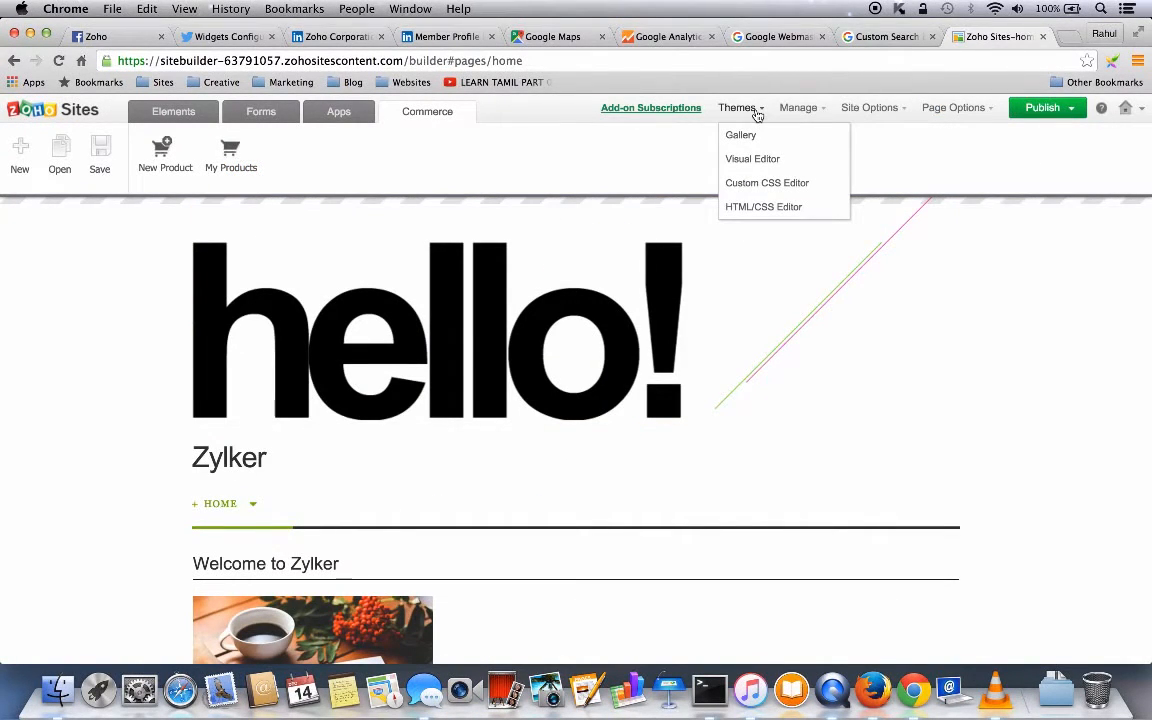
mouse_move(806, 112)
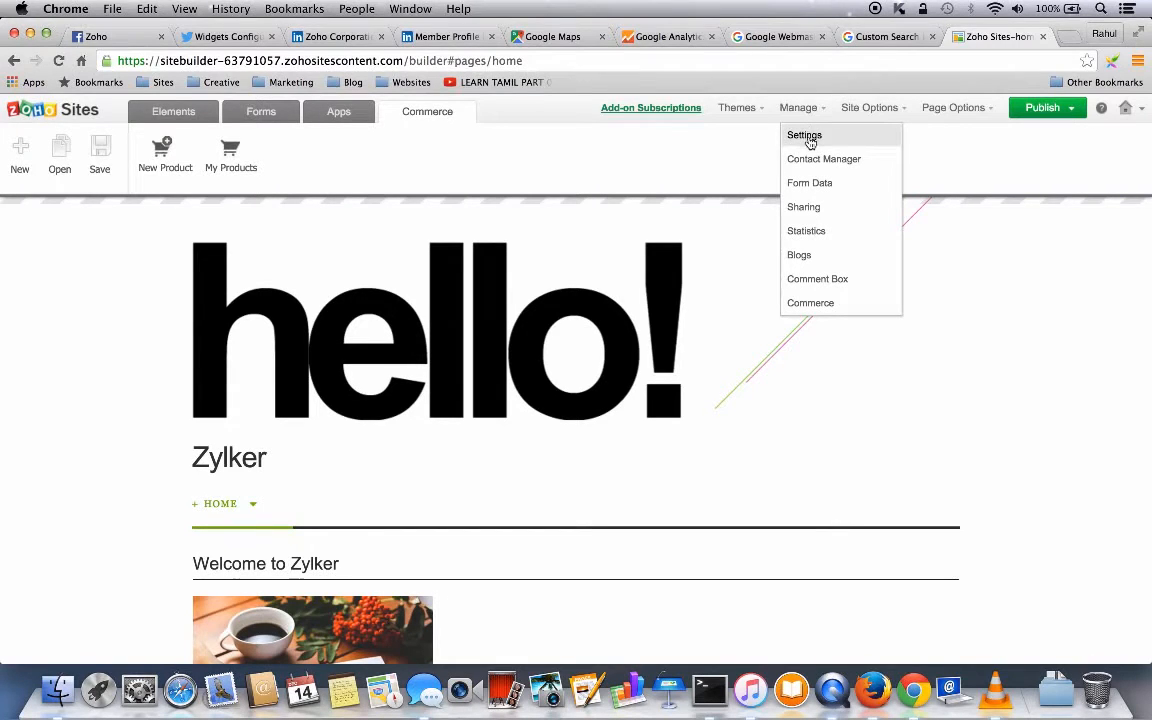
- Browse the Password, Favicon, Download Site and Time Zone settings, ending on Domains
click(808, 137)
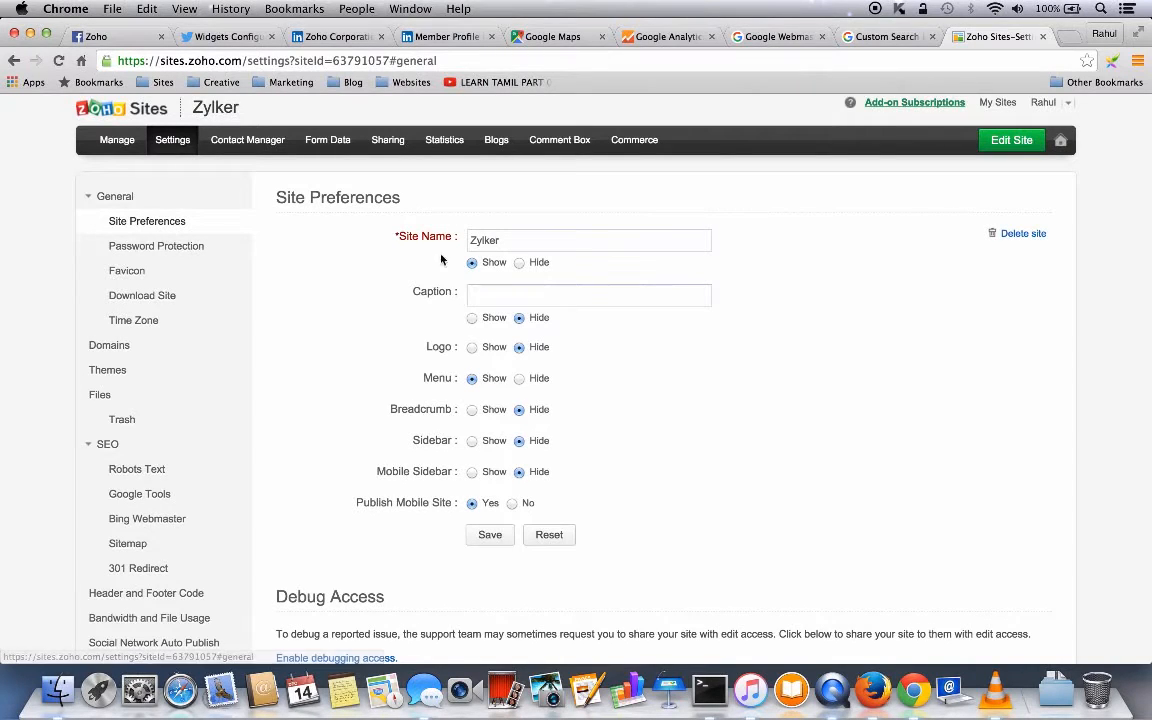
click(146, 250)
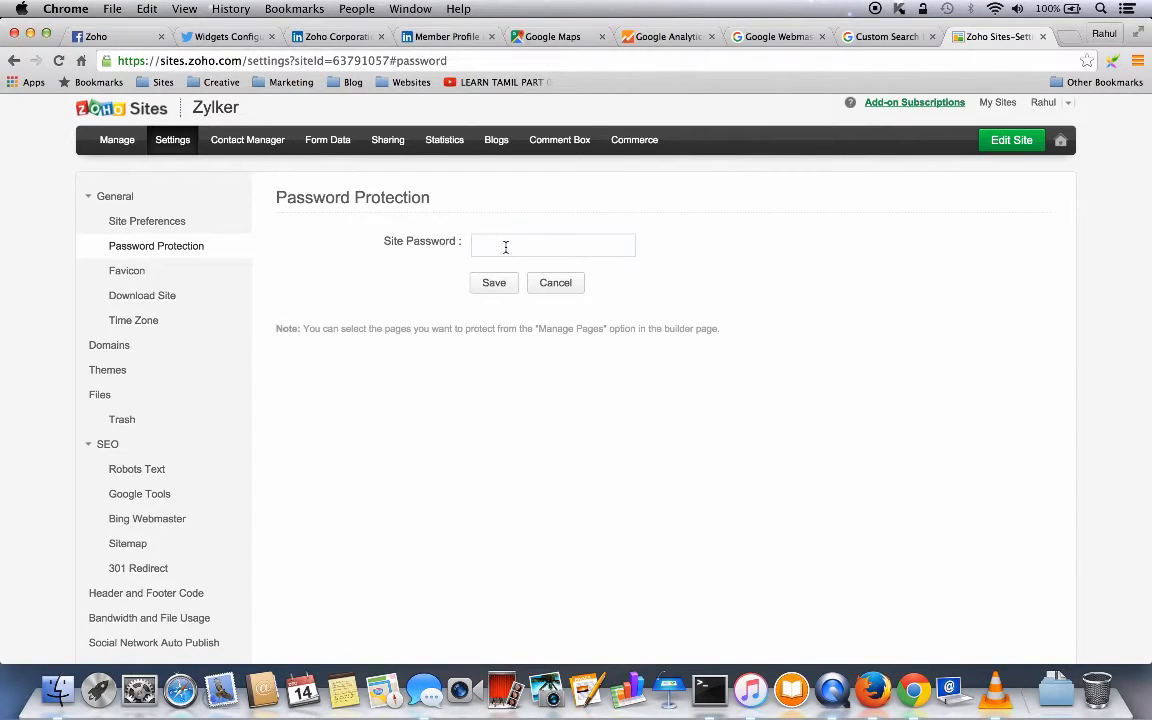
click(138, 274)
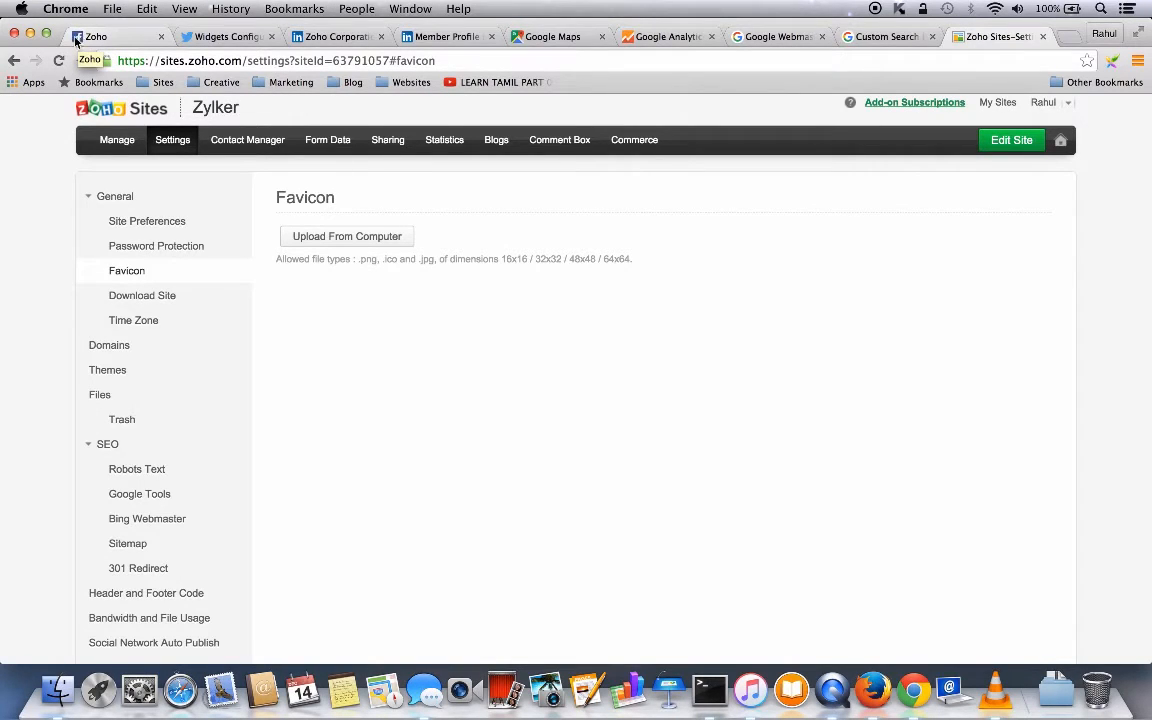
click(161, 298)
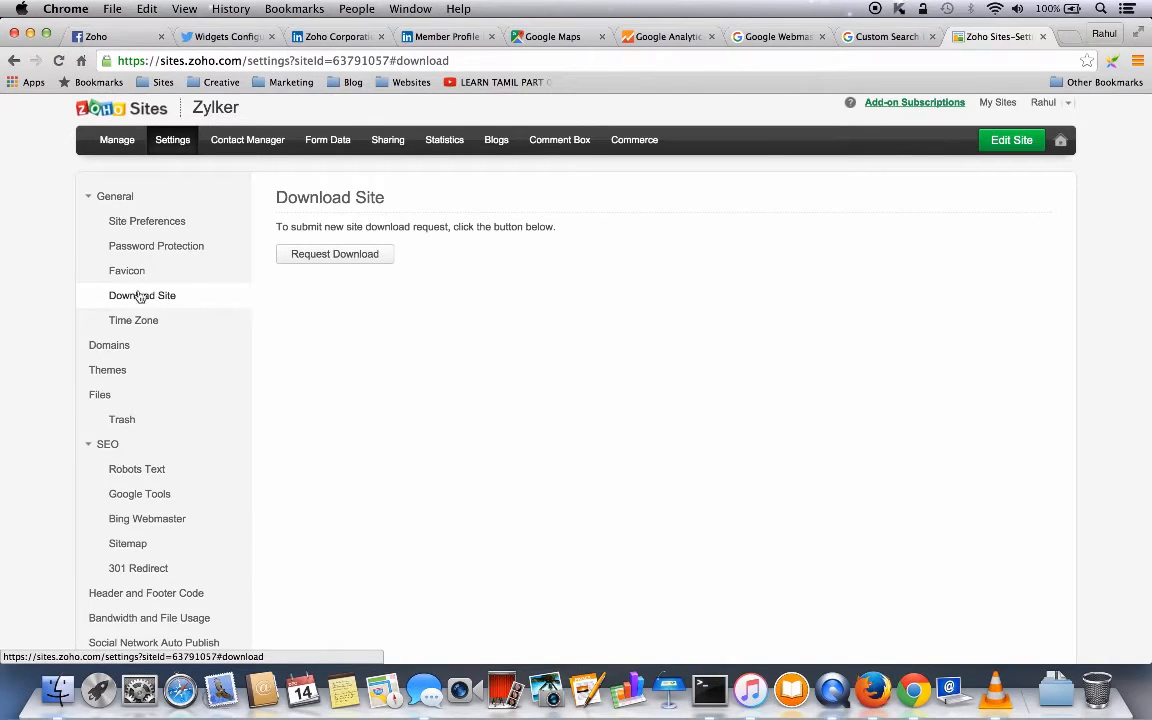
click(140, 322)
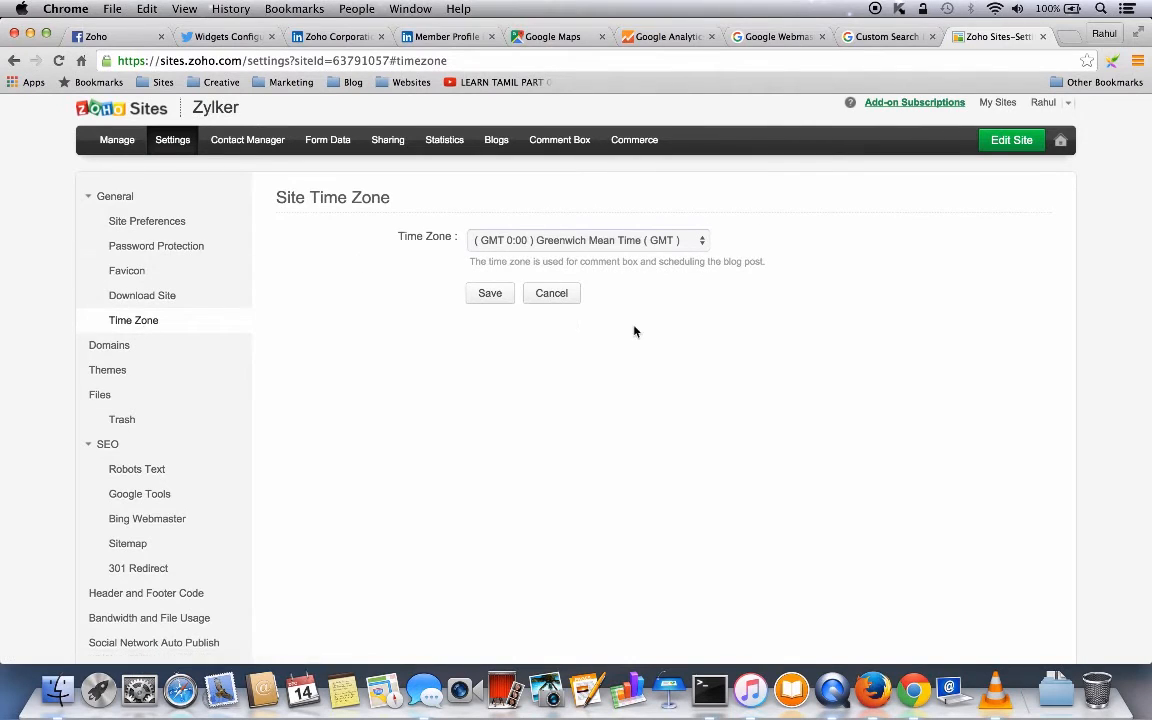
click(119, 348)
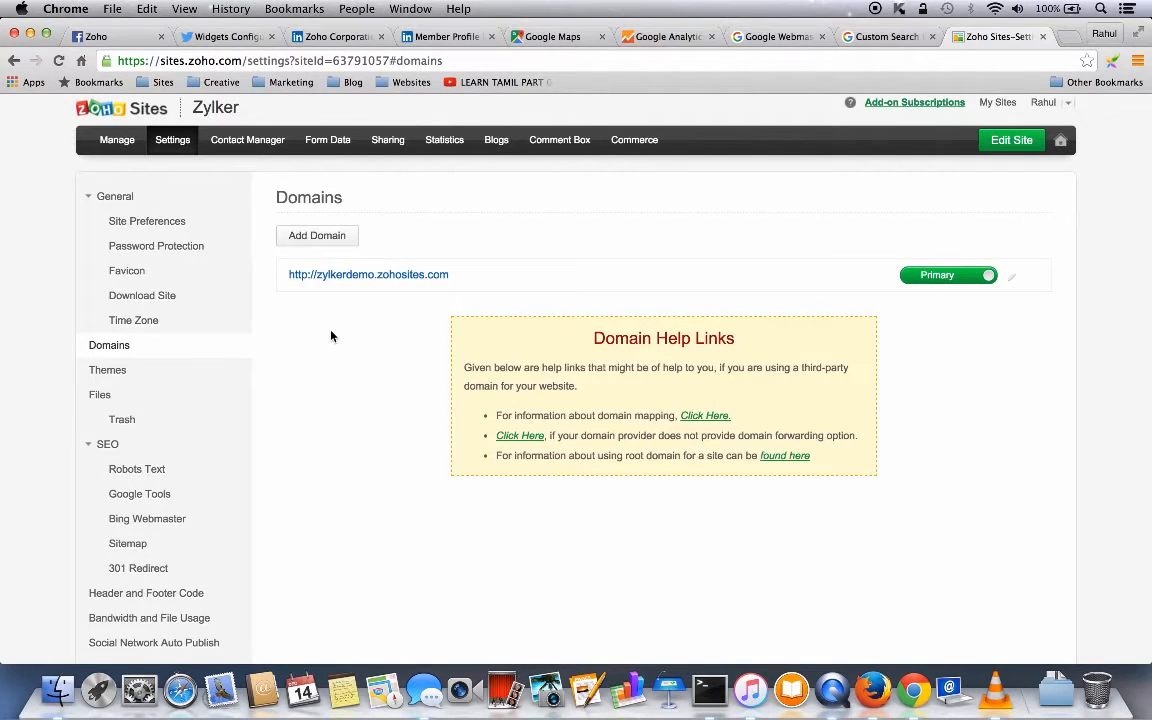
- Look through the Themes, Files and Trash settings, then view the Robots Text rules
click(107, 370)
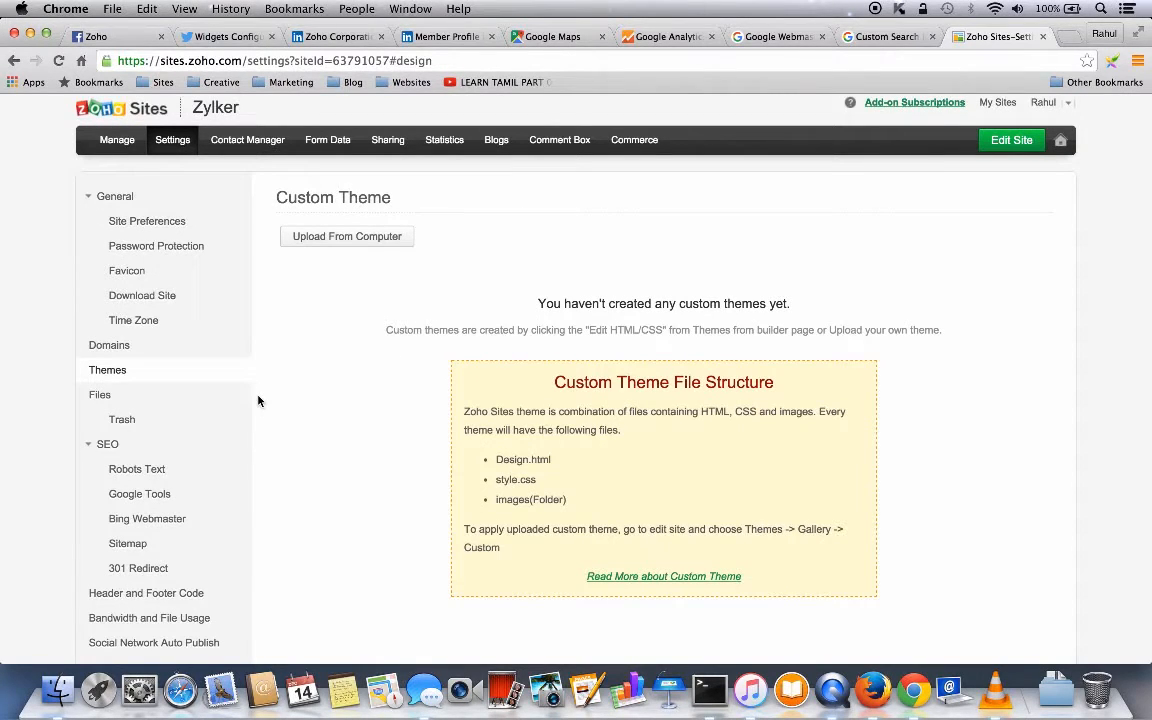
click(104, 396)
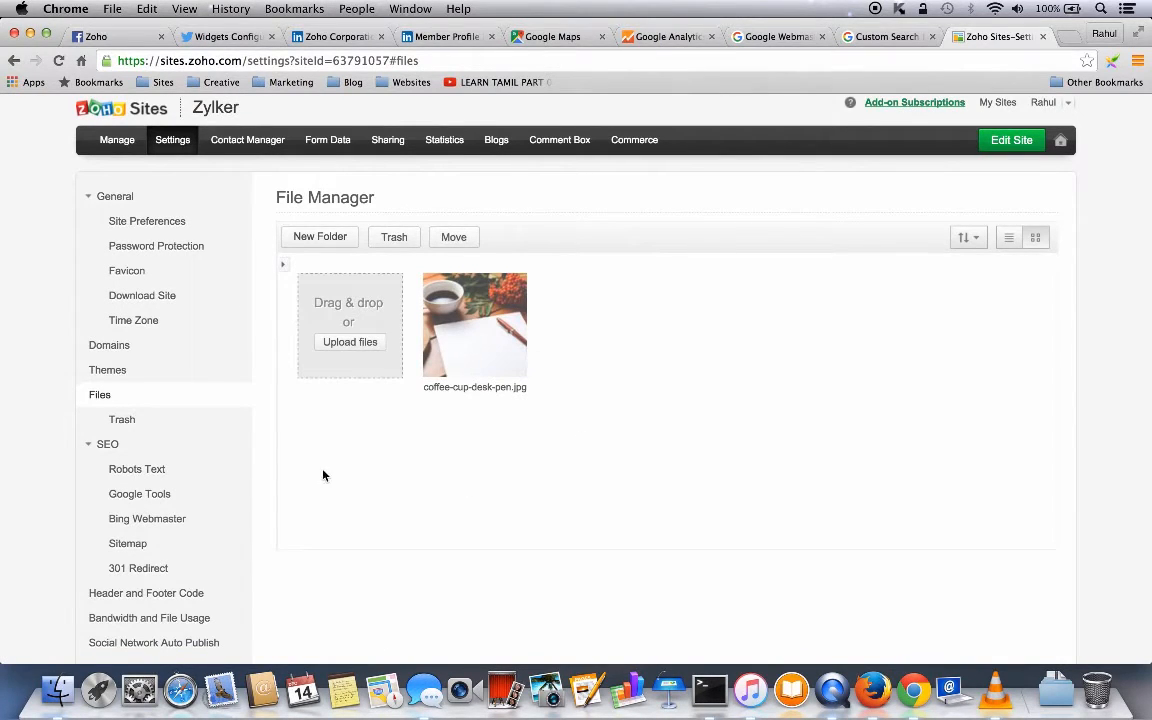
click(139, 421)
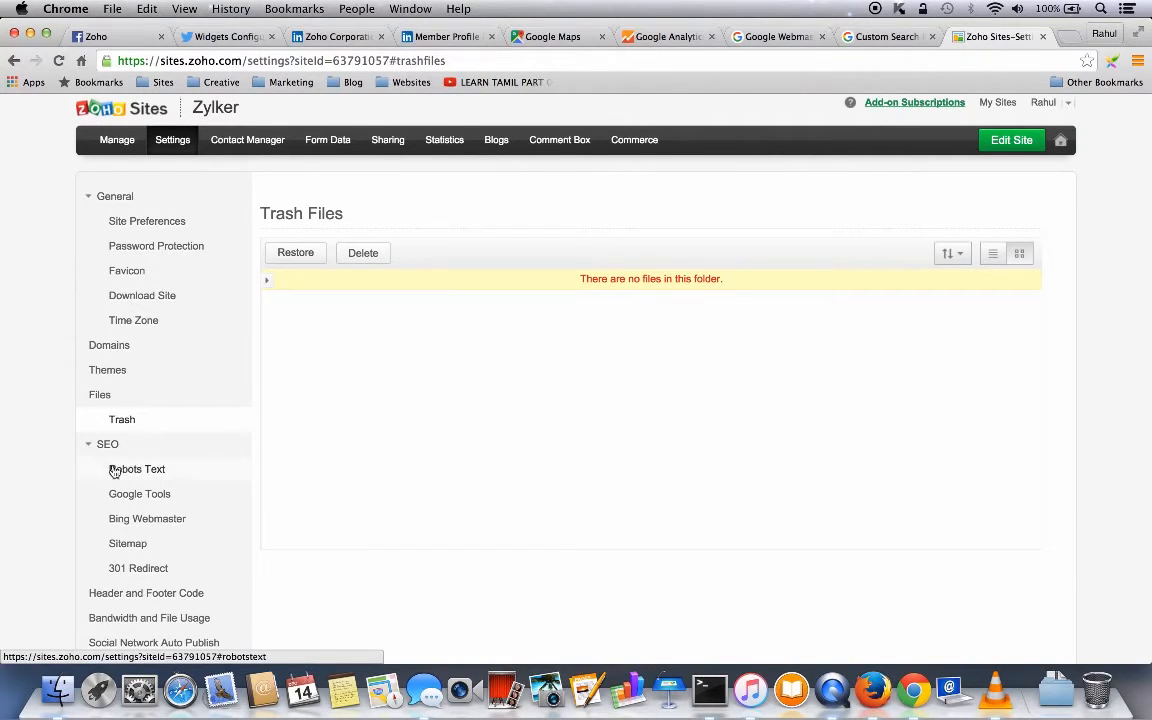
click(155, 470)
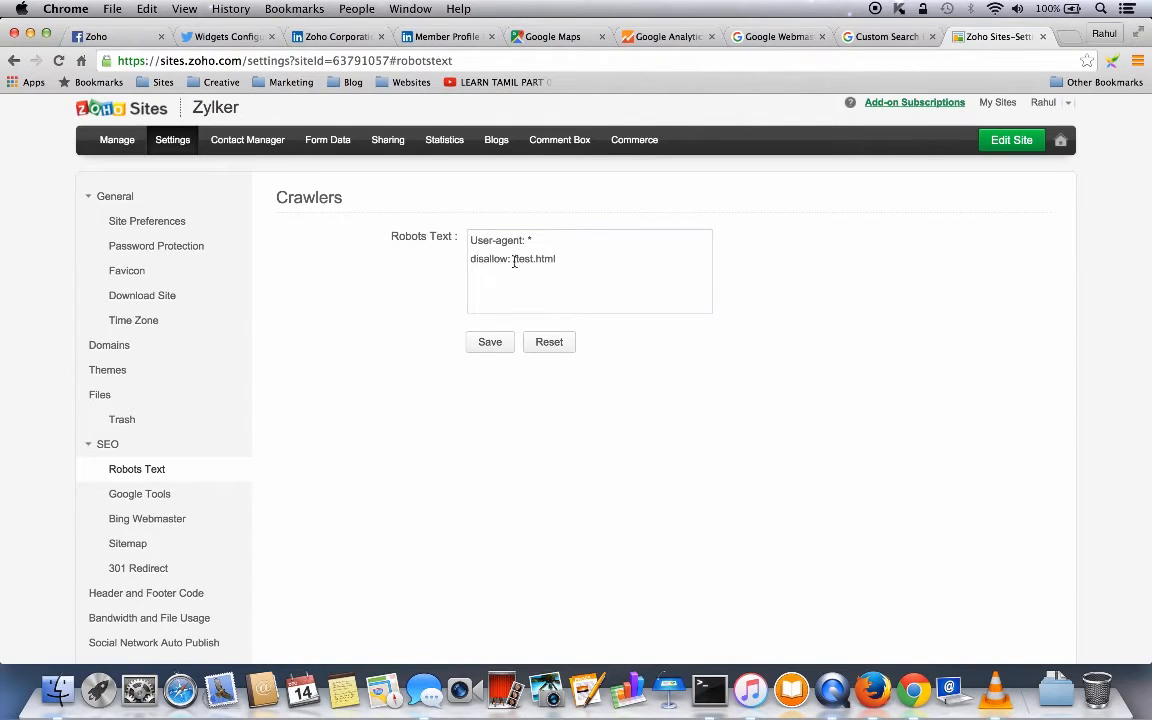
- Save the robots text and go to the Google Tools settings
click(499, 346)
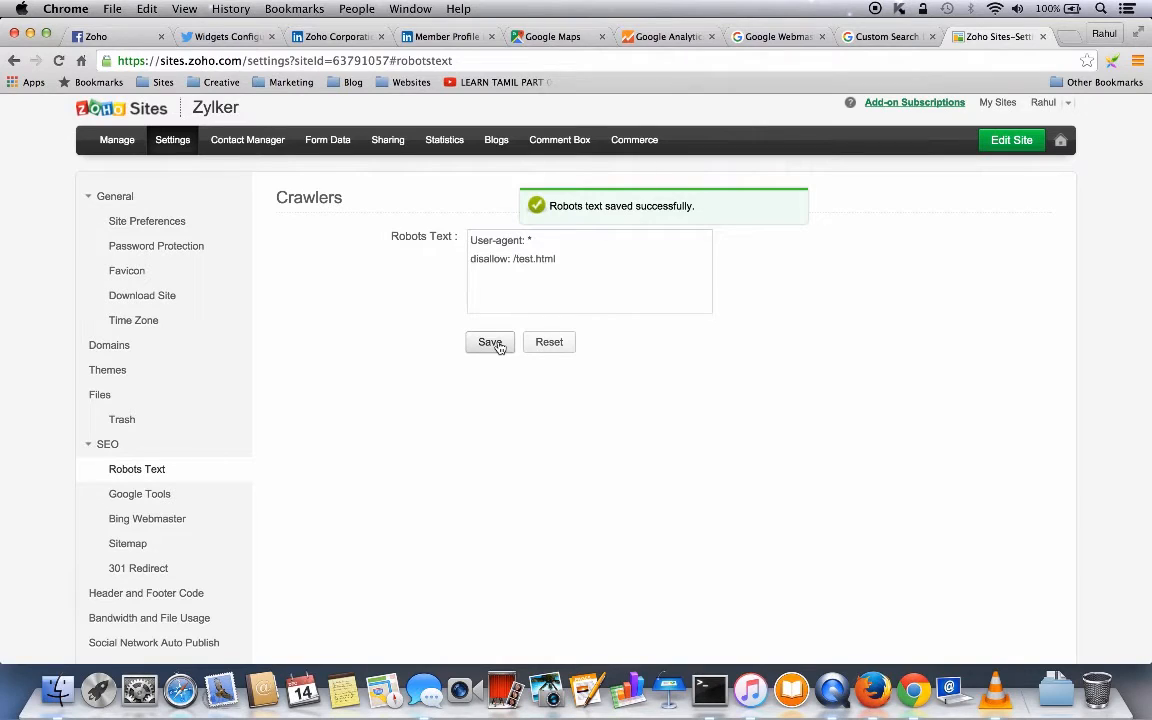
click(156, 496)
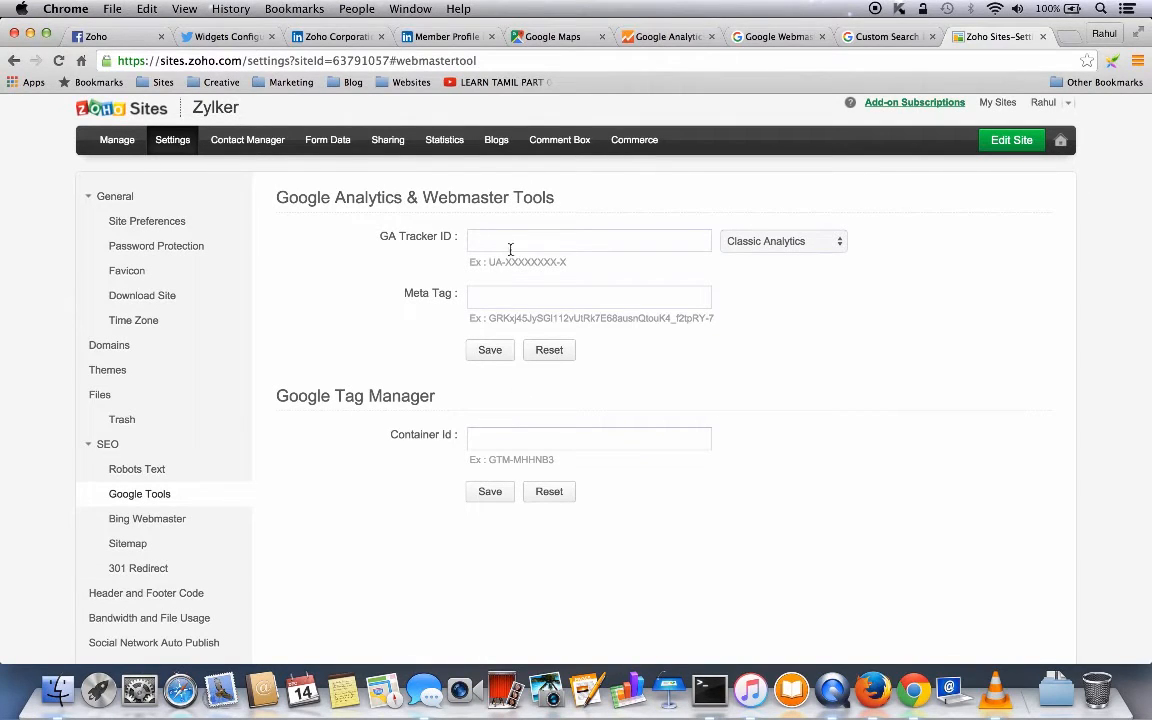
- Sign up for Google Analytics with account and website name Zylker, URL zylkerdemo.zohosites.com
click(650, 38)
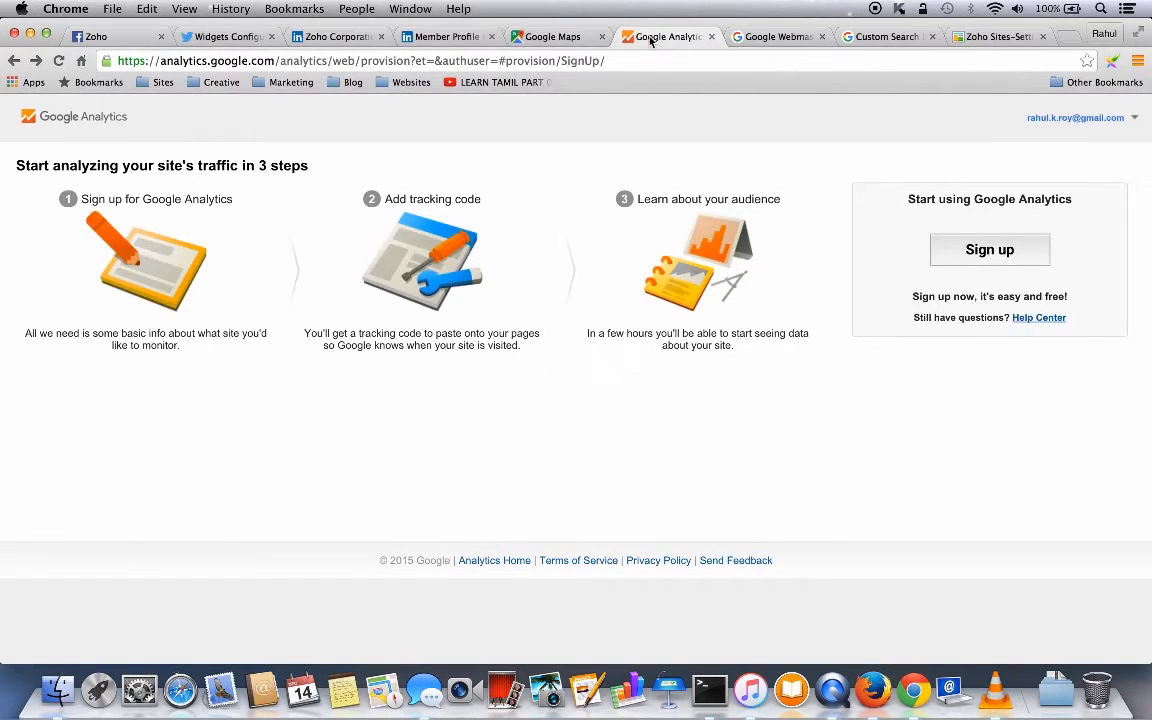
click(995, 253)
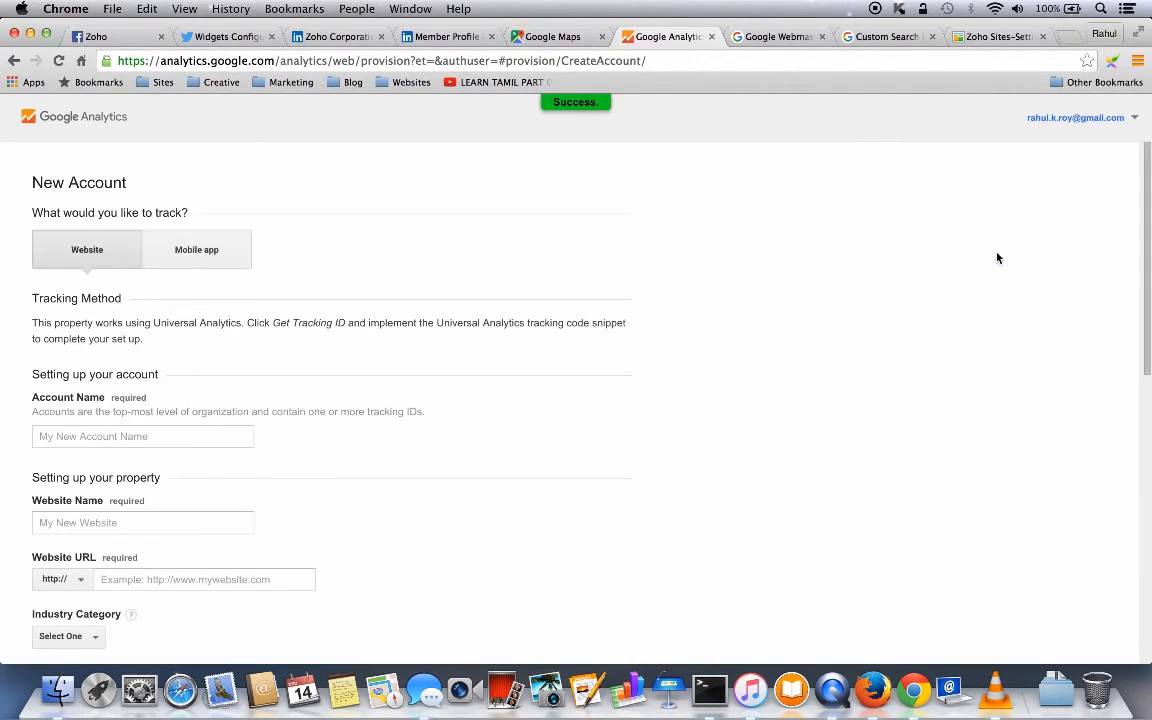
scroll(275, 472, down, 3)
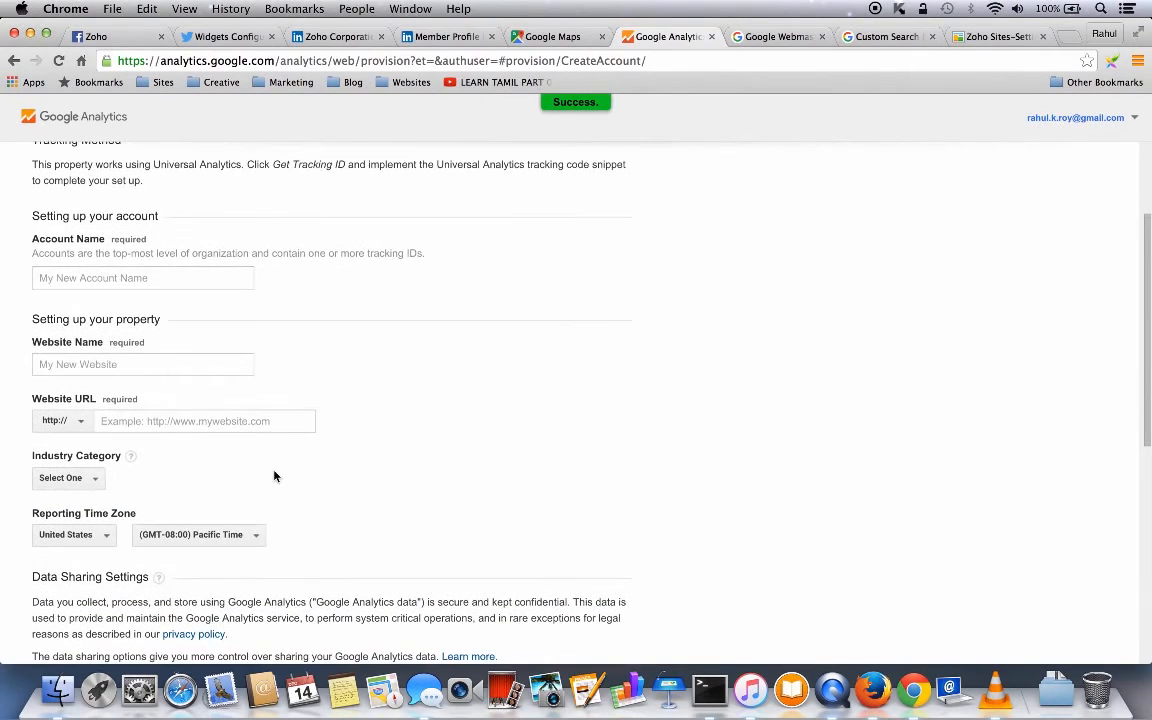
click(41, 277)
text(Zylker)
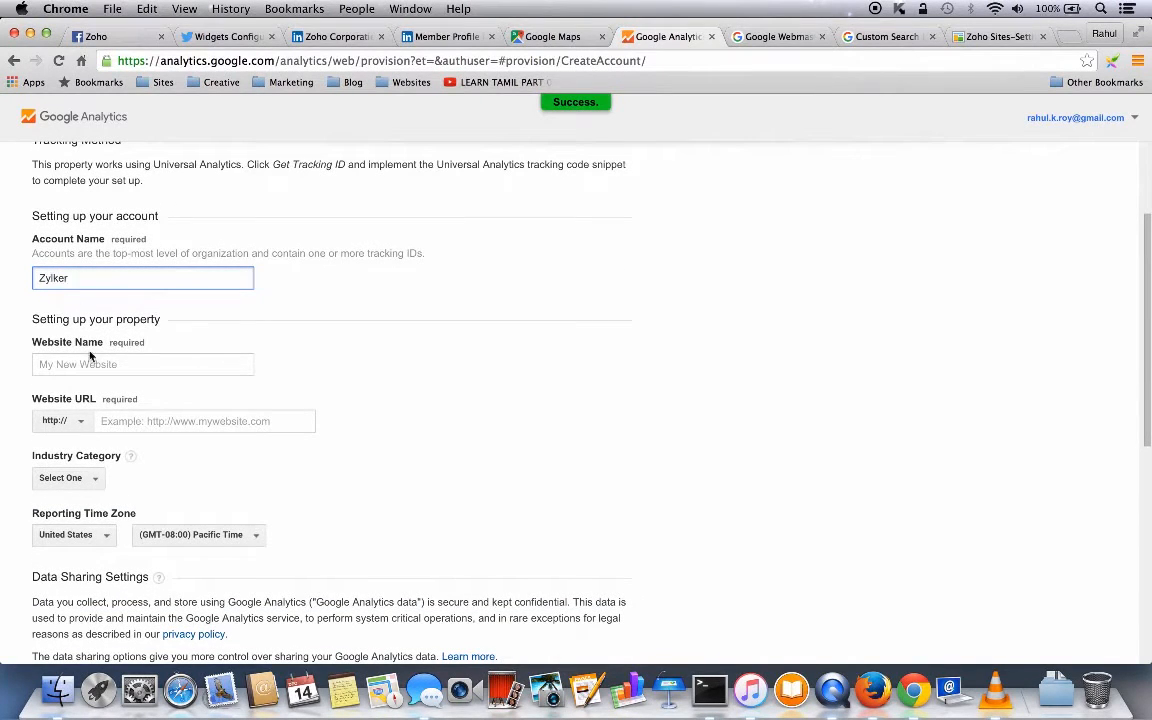
click(51, 368)
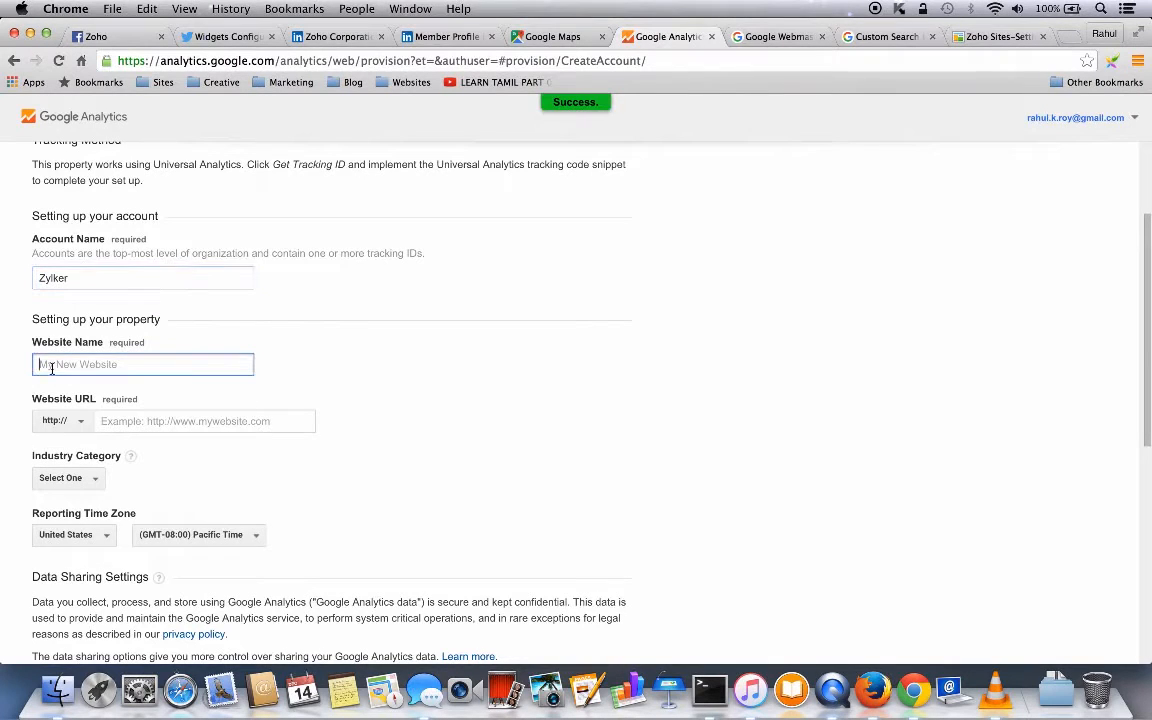
text(Zylker)
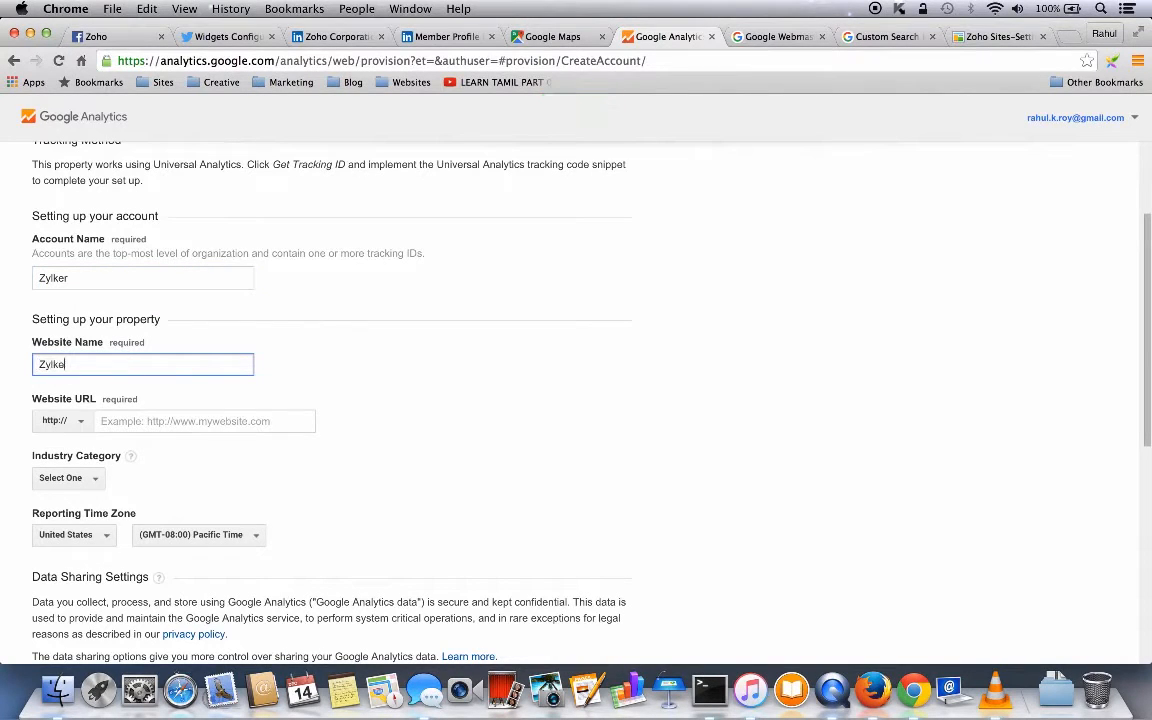
click(119, 423)
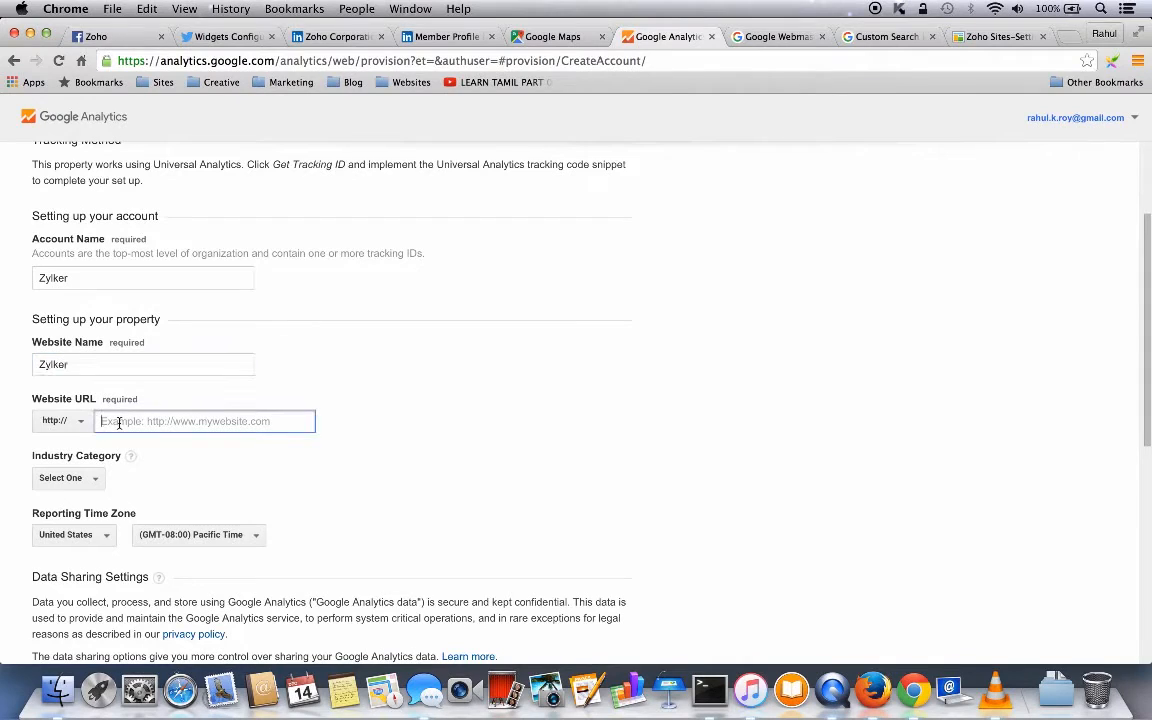
text(zylker)
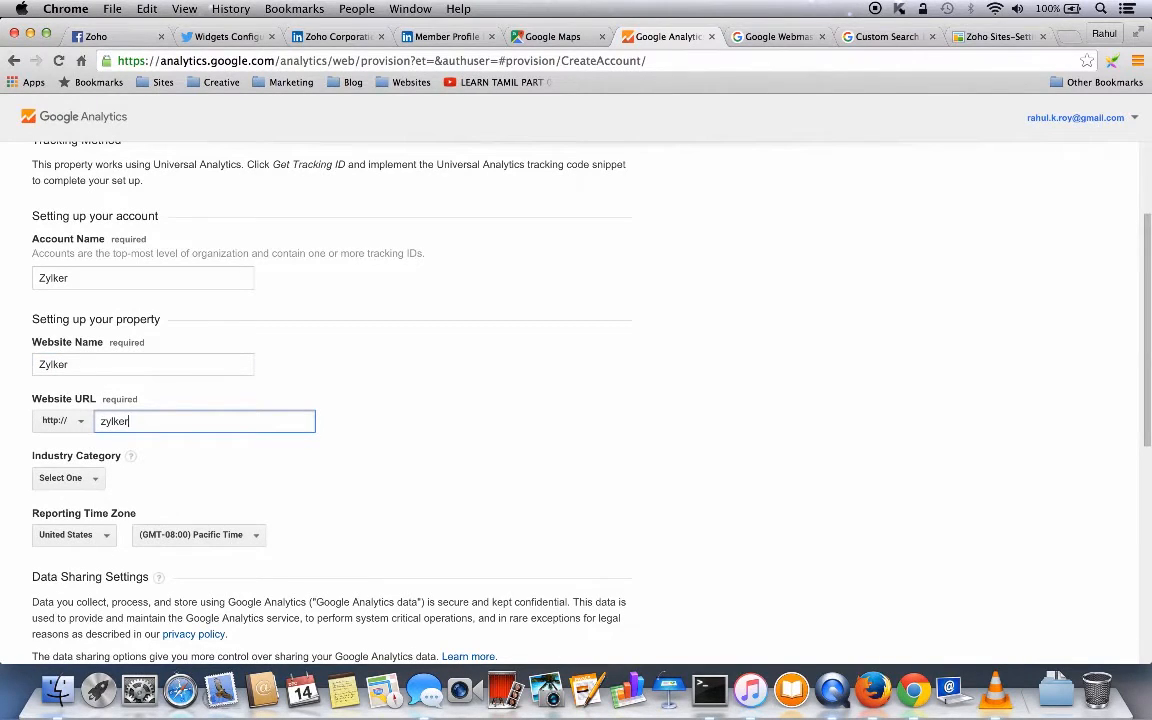
text(demo.zohosites.com)
- Choose the Computers and Electronics industry, request a tracking ID and accept the terms
click(91, 478)
click(91, 478)
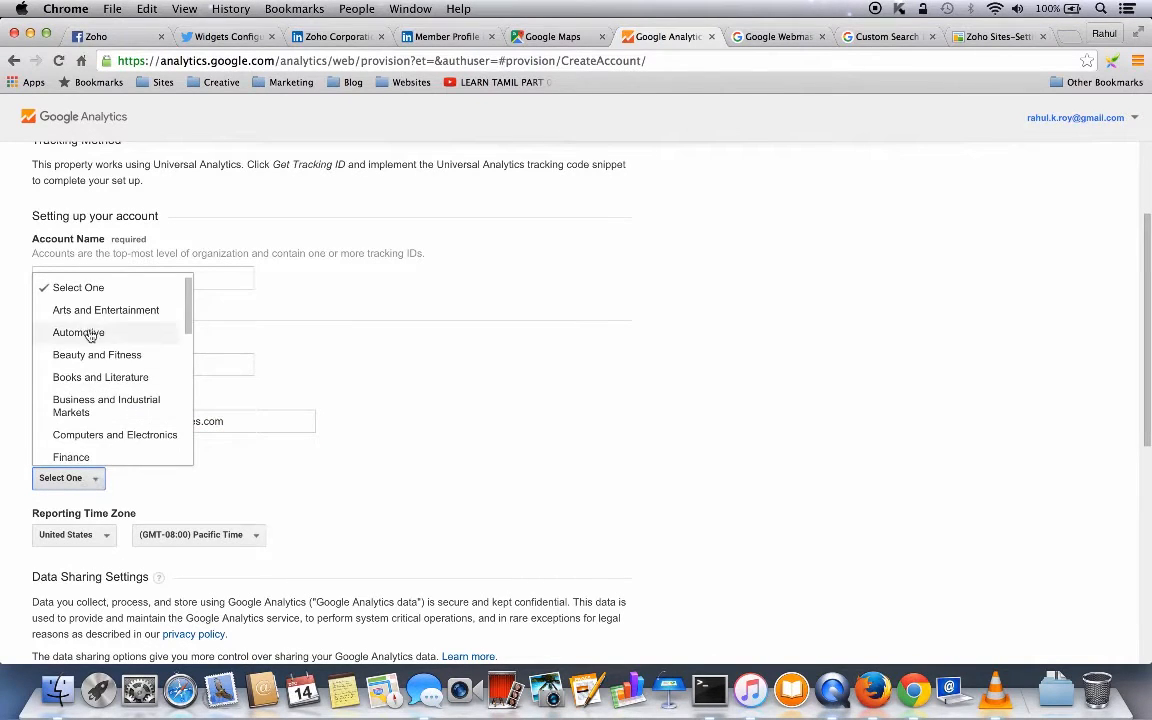
click(99, 437)
scroll(437, 517, down, 10)
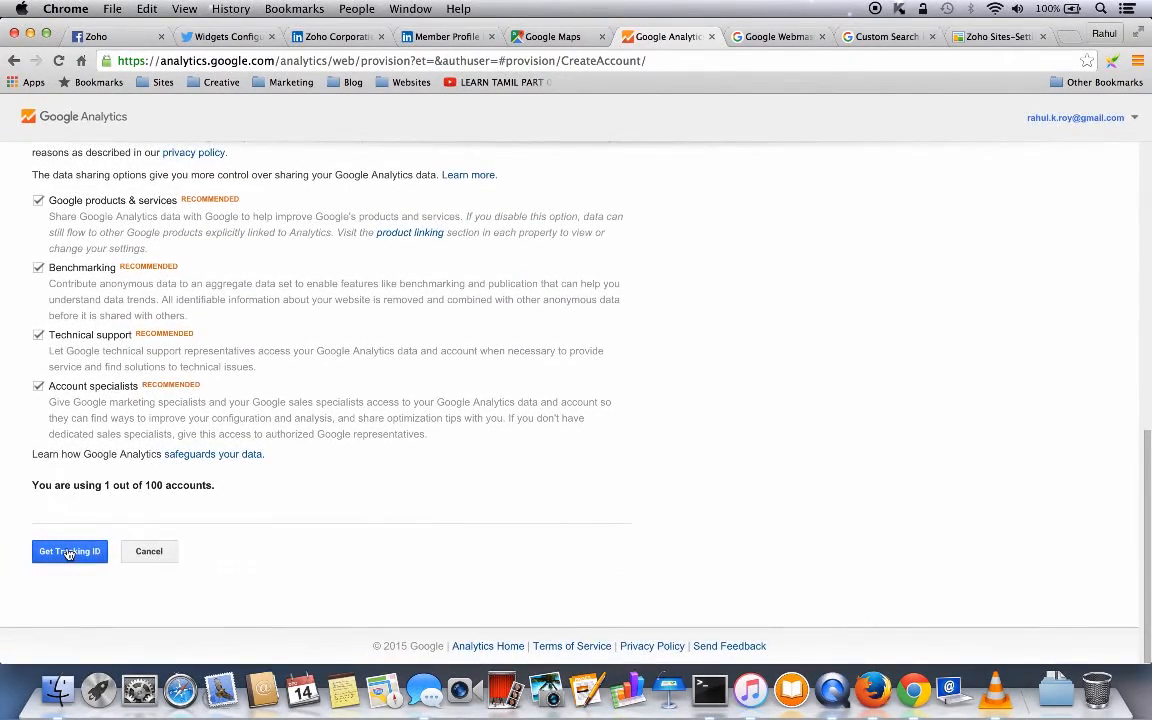
click(67, 550)
scroll(486, 459, down, 5)
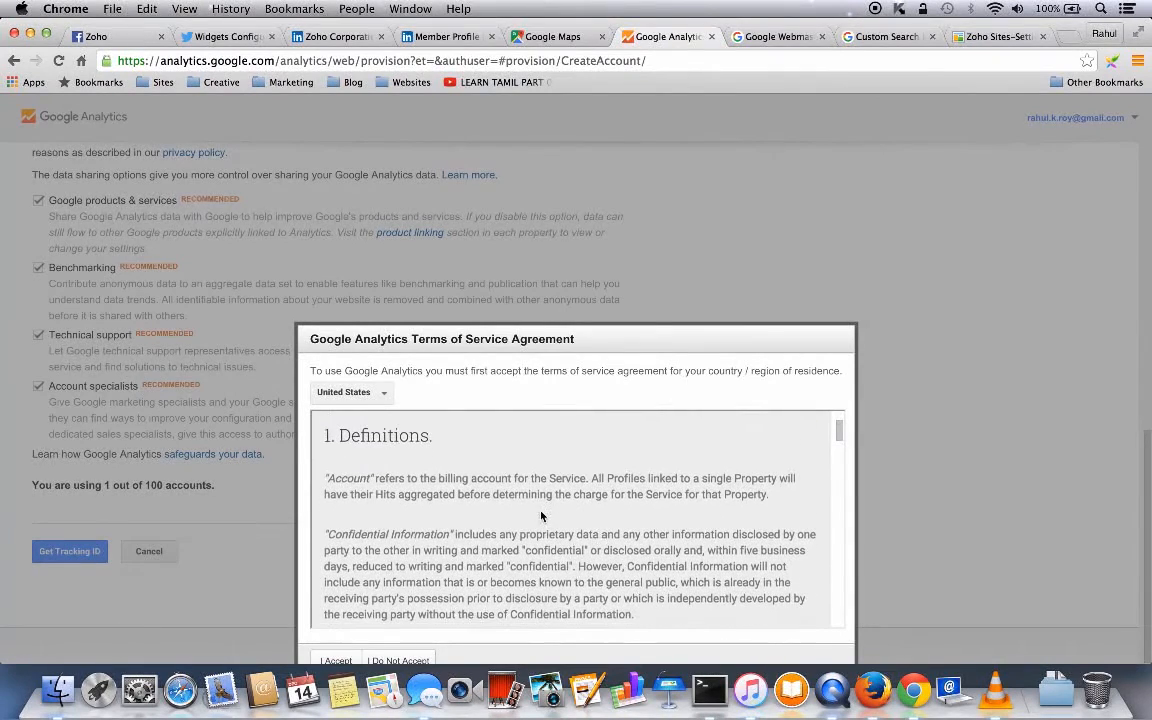
click(336, 660)
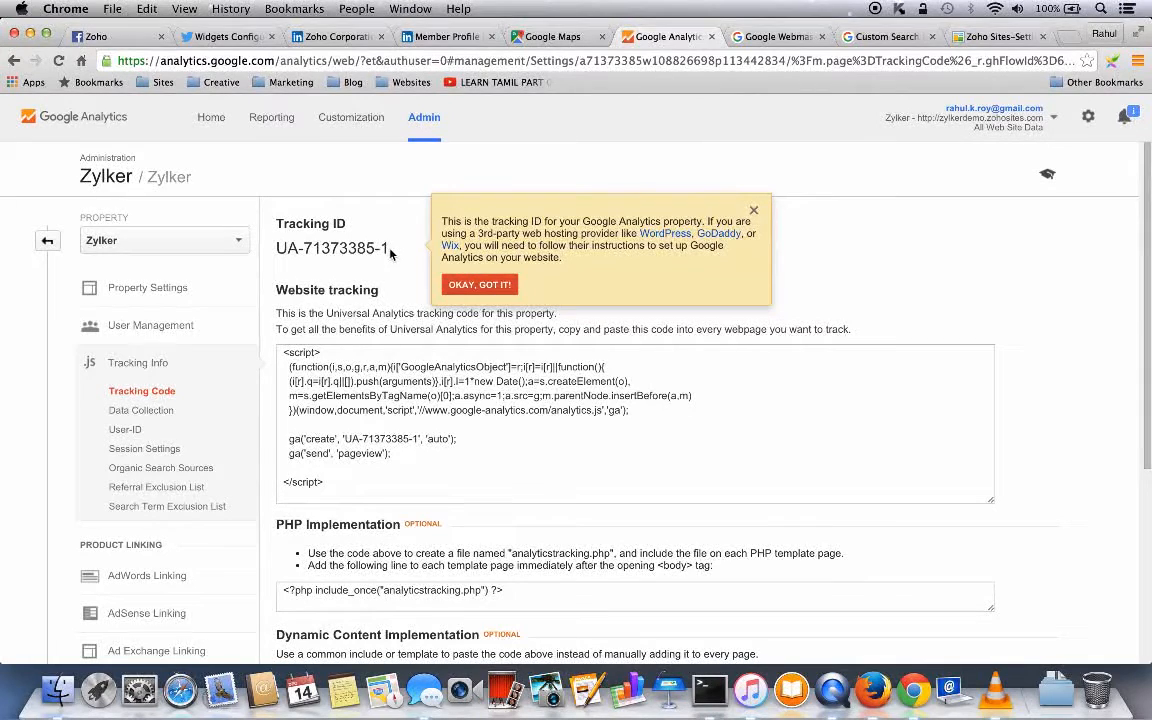
- Copy the newly generated tracking ID for use in Zoho Sites
drag(390, 254, 279, 254)
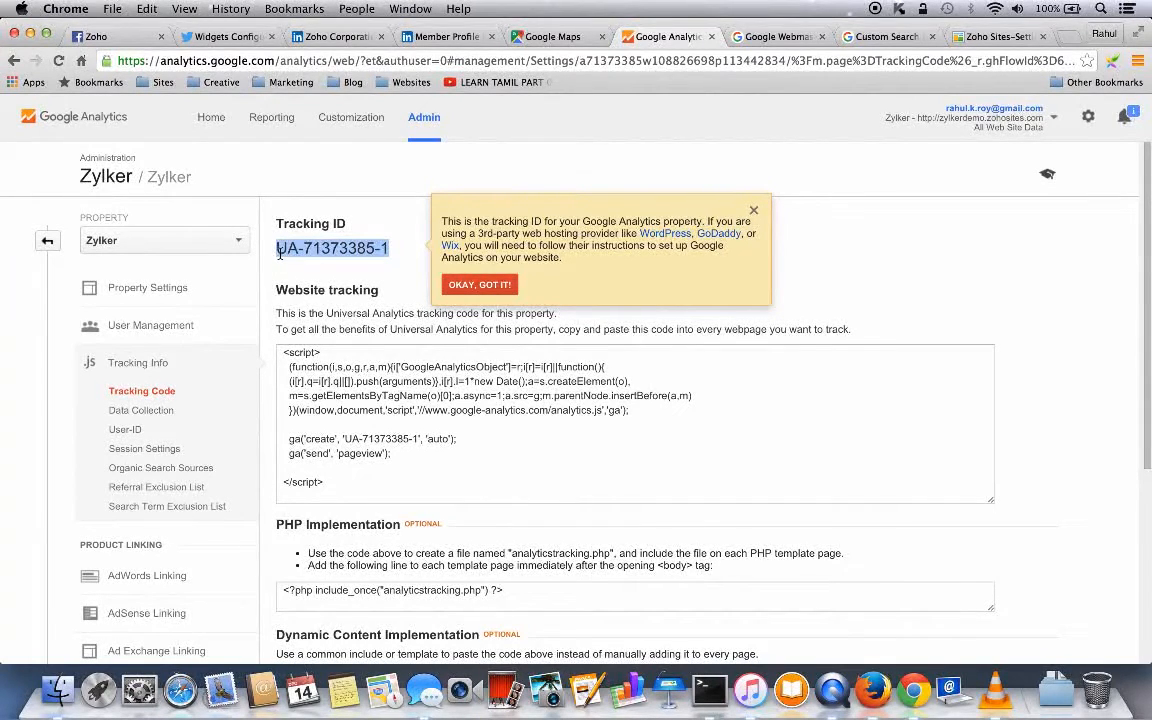
key(super+c)
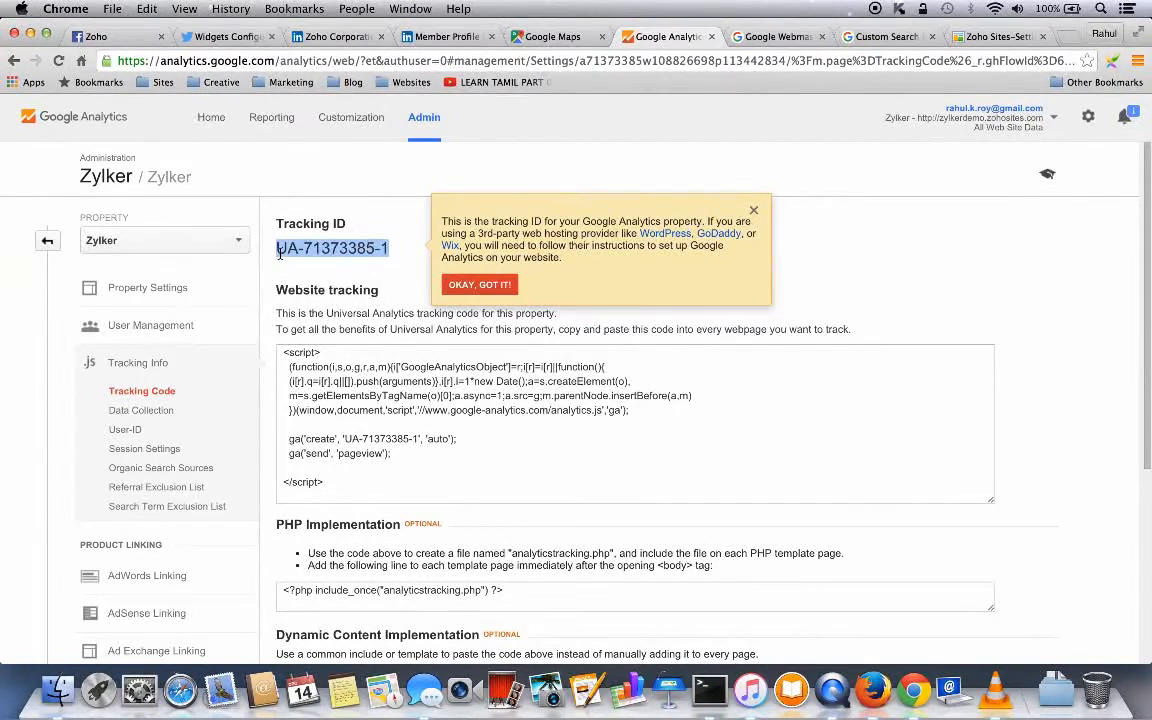
click(978, 38)
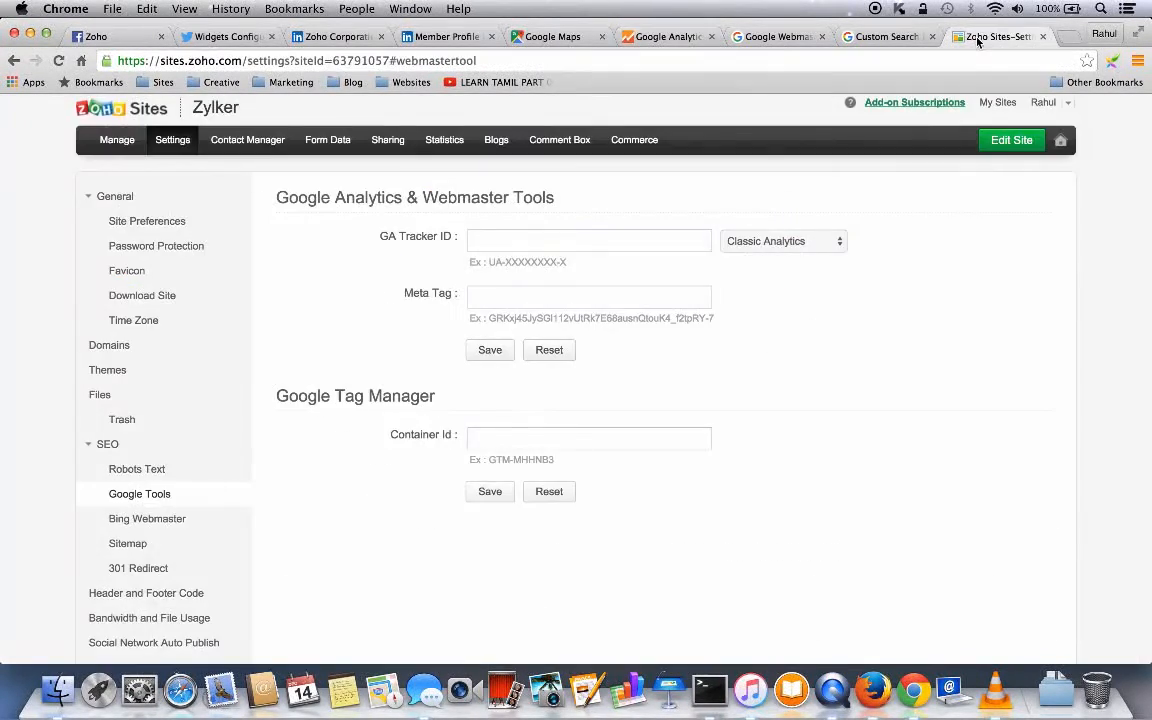
- Paste UA-71373385-1 into GA Tracker ID, set the type to Universal Analytics, and save
click(487, 243)
key(super+v)
click(836, 242)
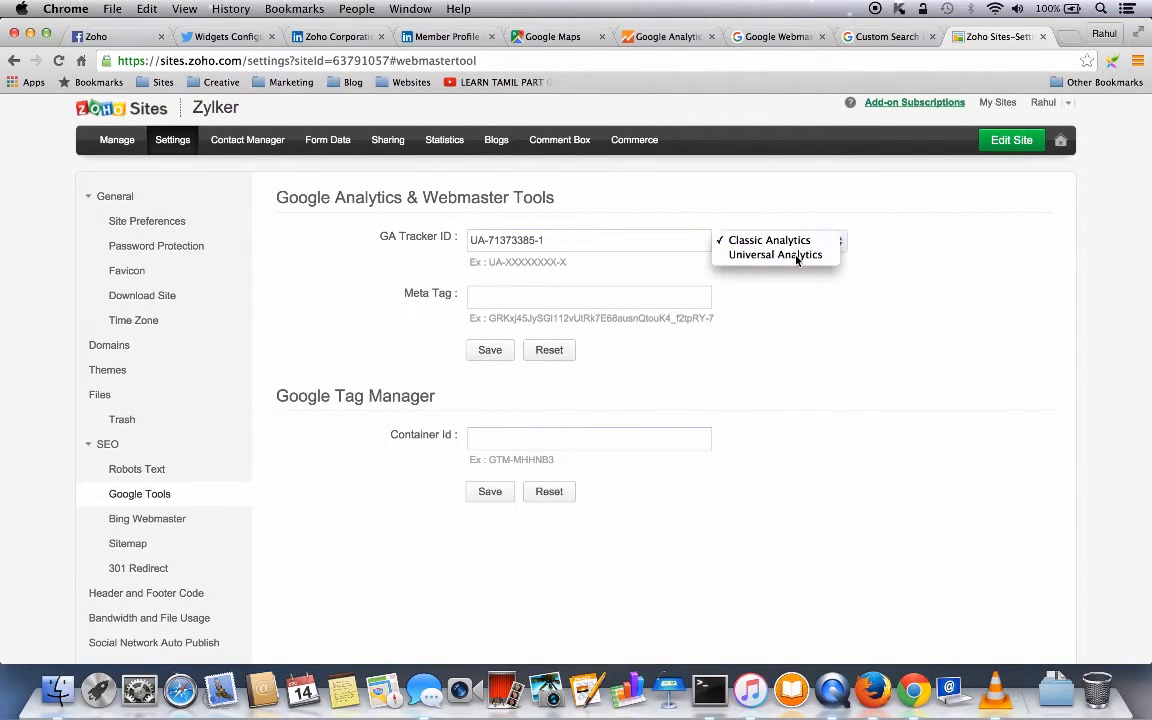
click(797, 255)
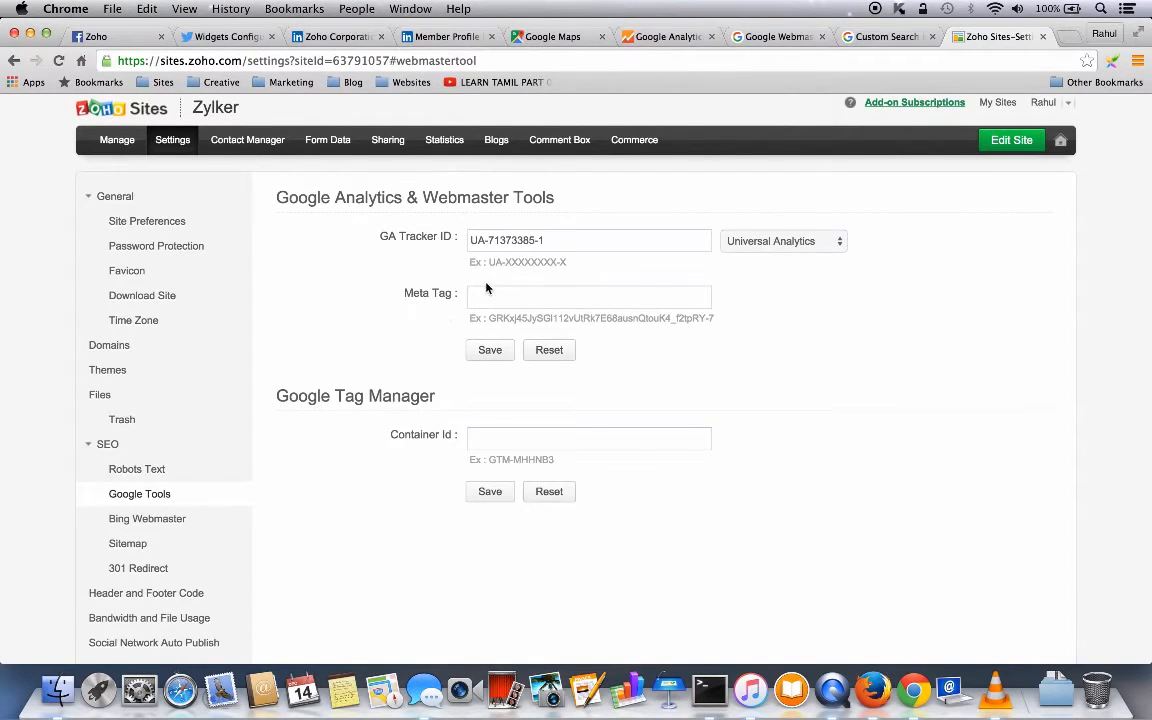
click(491, 355)
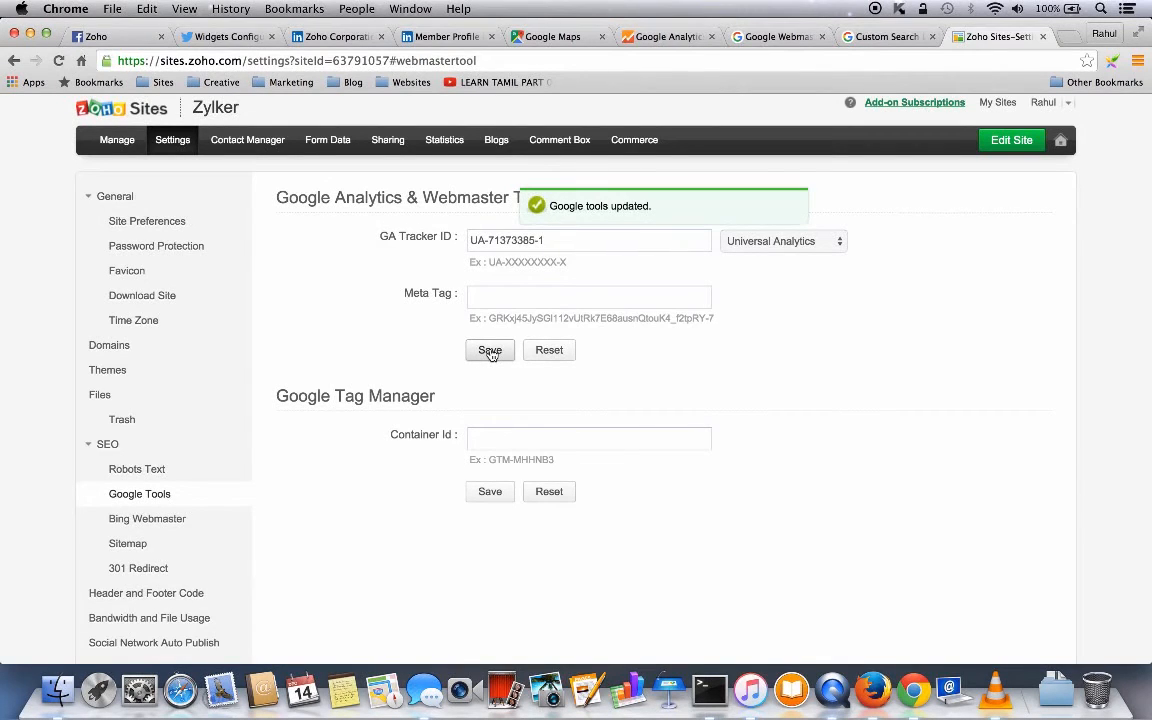
- Look through the Bing webmaster, Sitemap and 301 Redirect settings, ending on Header and Footer Code
click(151, 521)
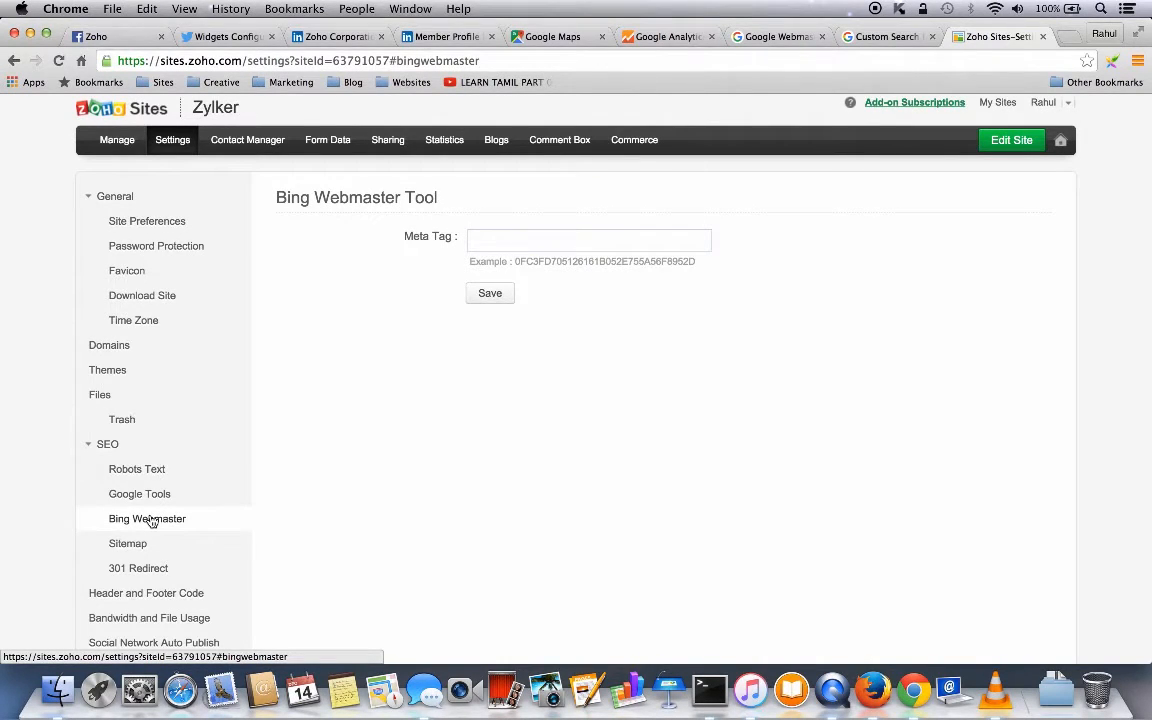
click(128, 548)
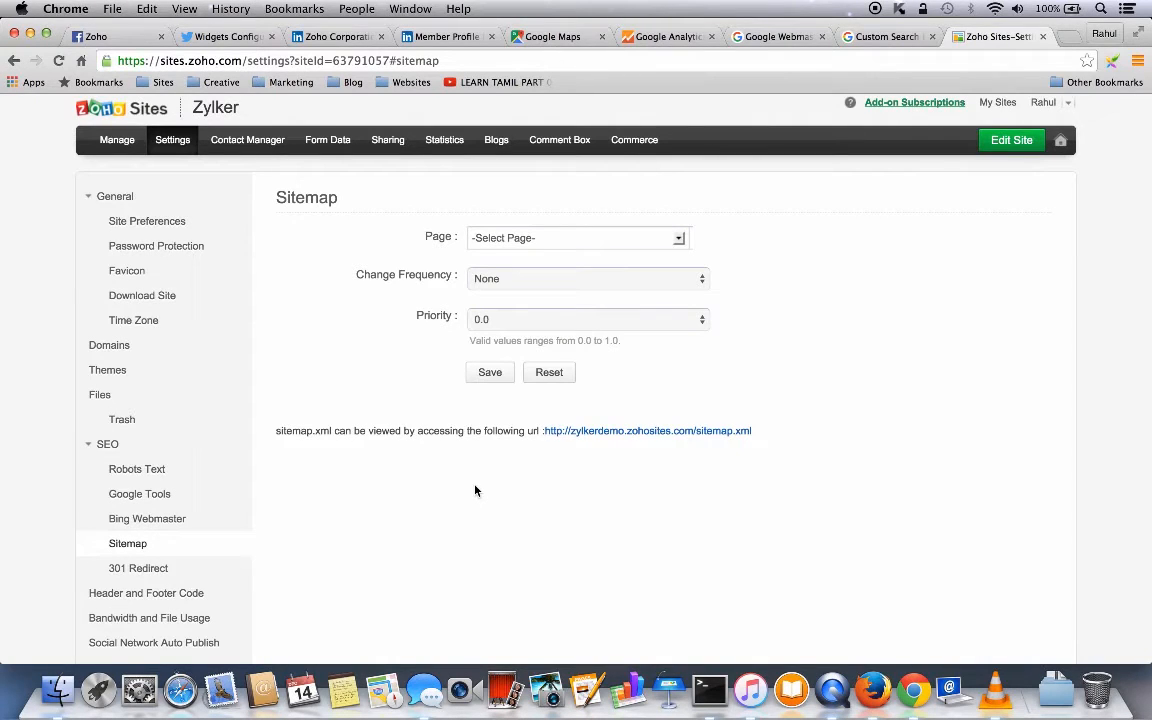
click(150, 570)
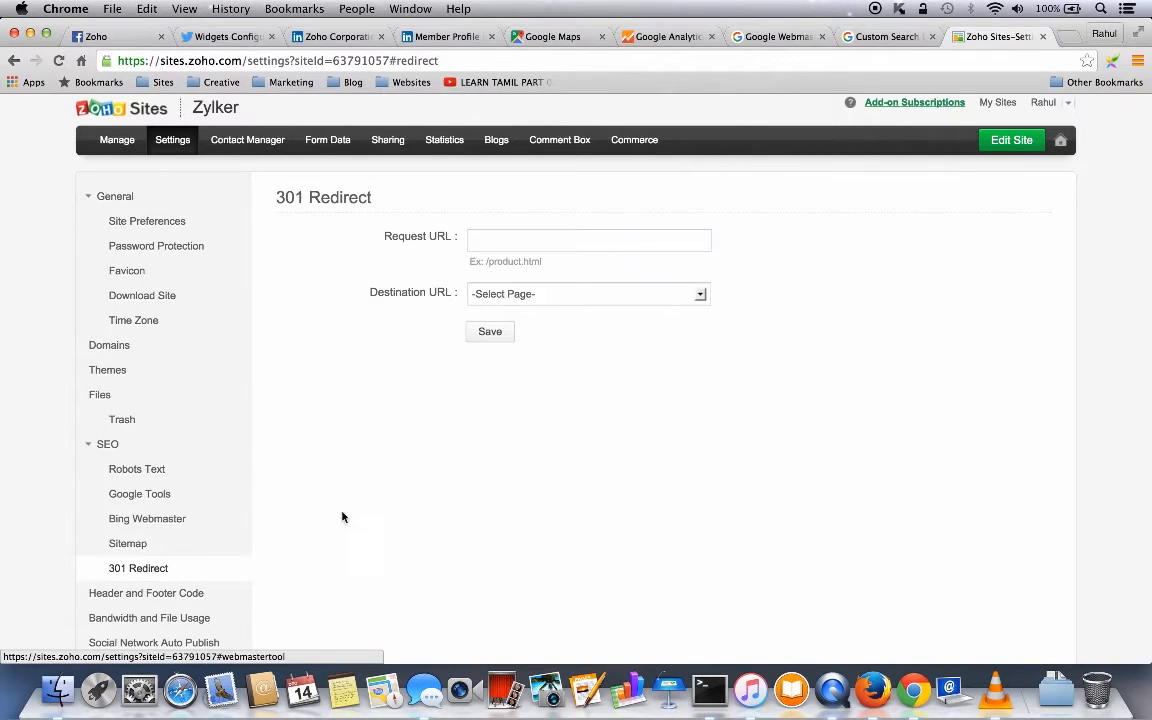
scroll(335, 540, down, 2)
scroll(335, 540, down, 1)
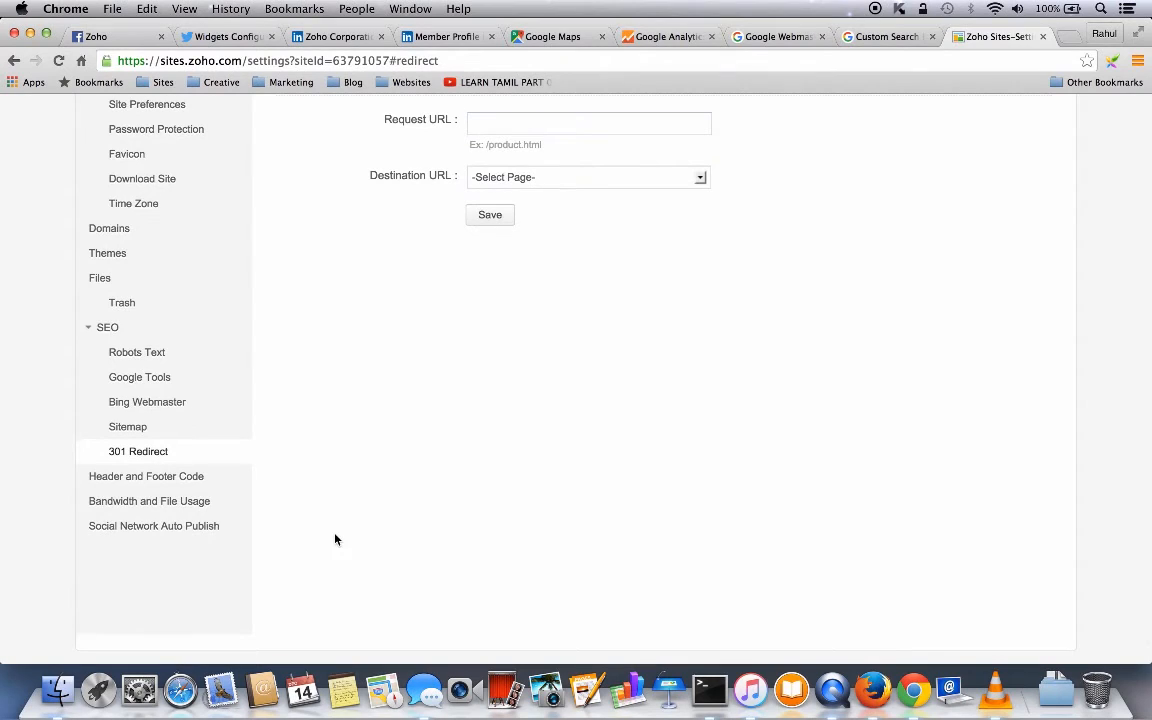
click(150, 478)
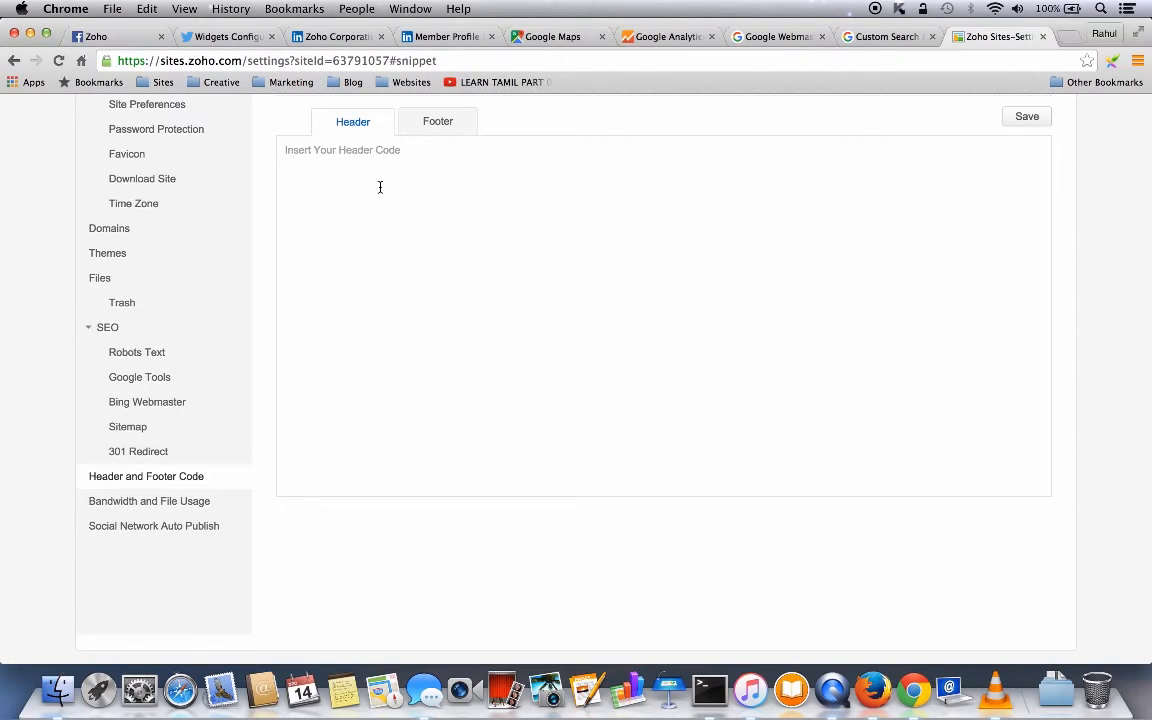
- View the Footer code and Bandwidth and File Usage, then reach Social Network Auto Publish
click(440, 126)
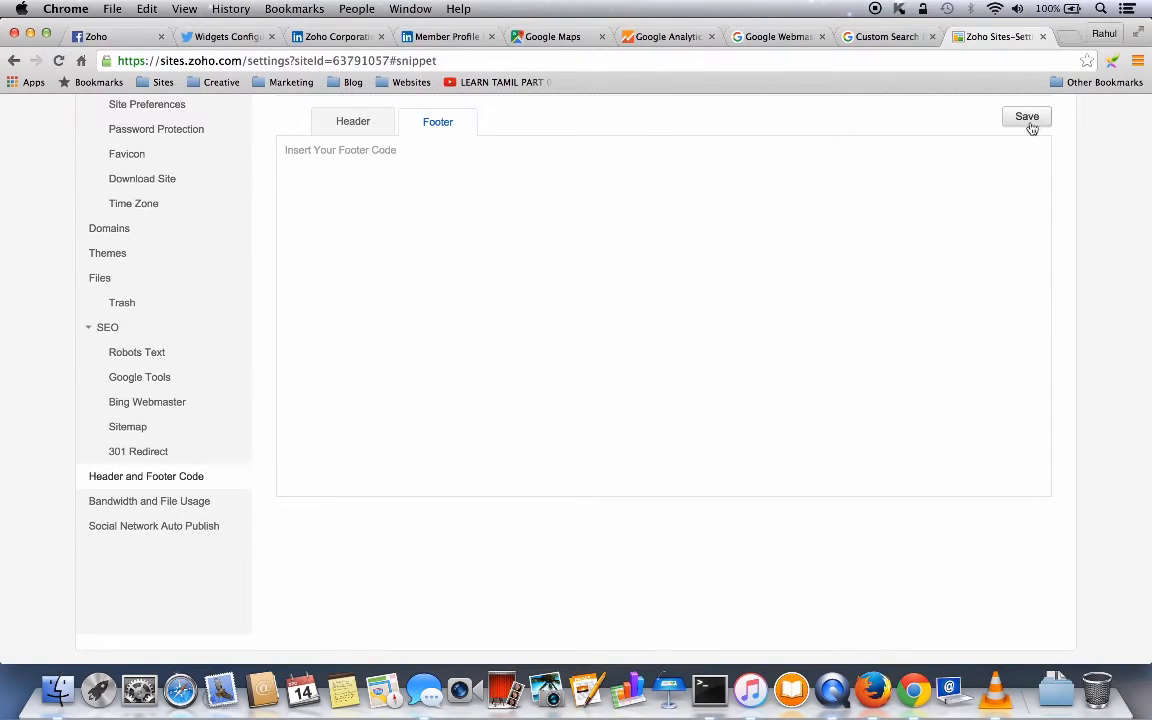
click(146, 504)
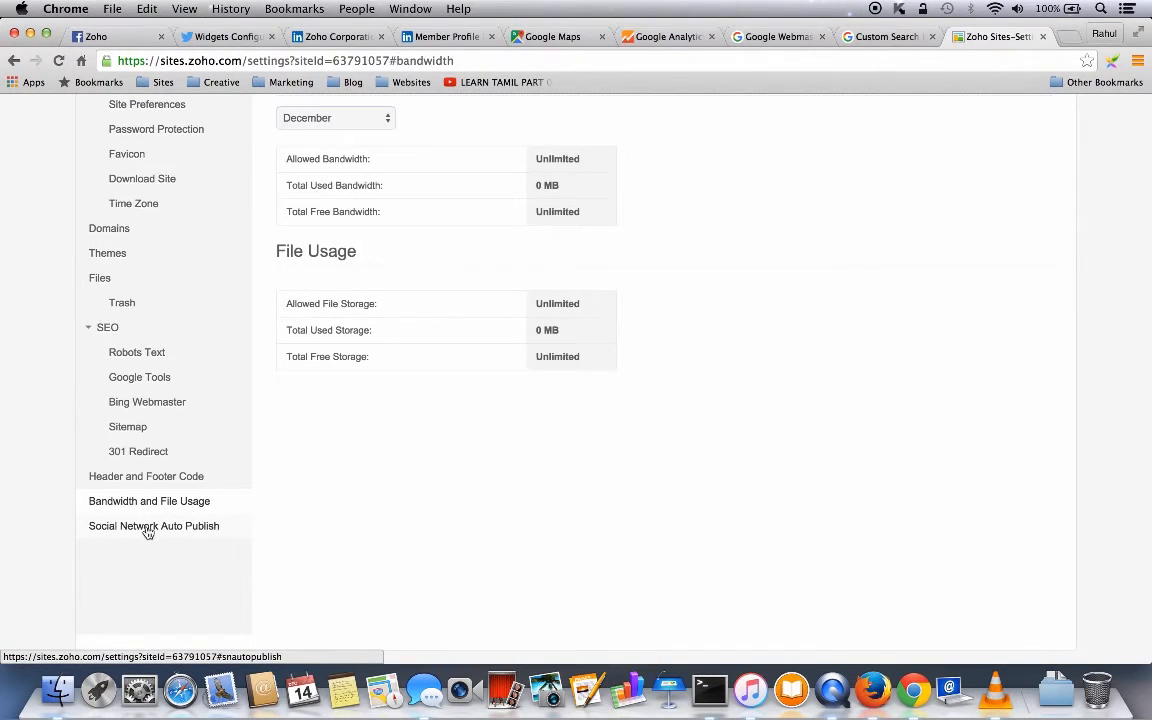
click(147, 527)
scroll(820, 289, up, 1)
scroll(820, 289, down, 1)
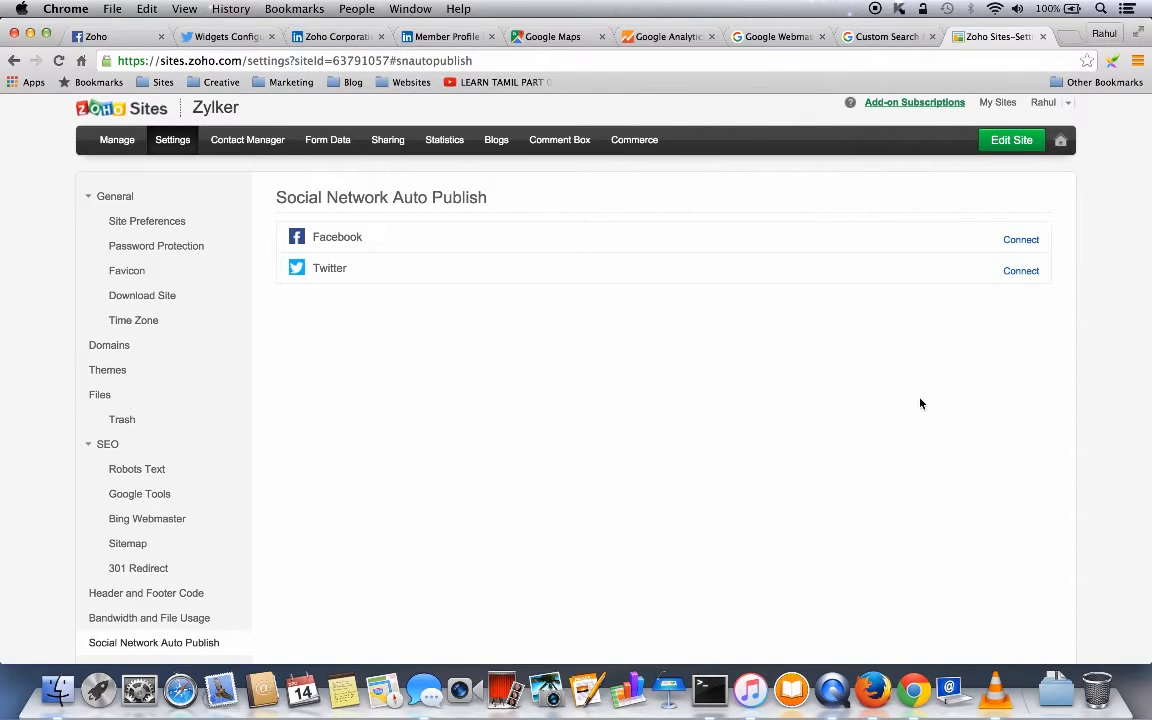
- Connect Facebook auto-publishing and review its settings for sharing new and updated blog posts
click(1022, 242)
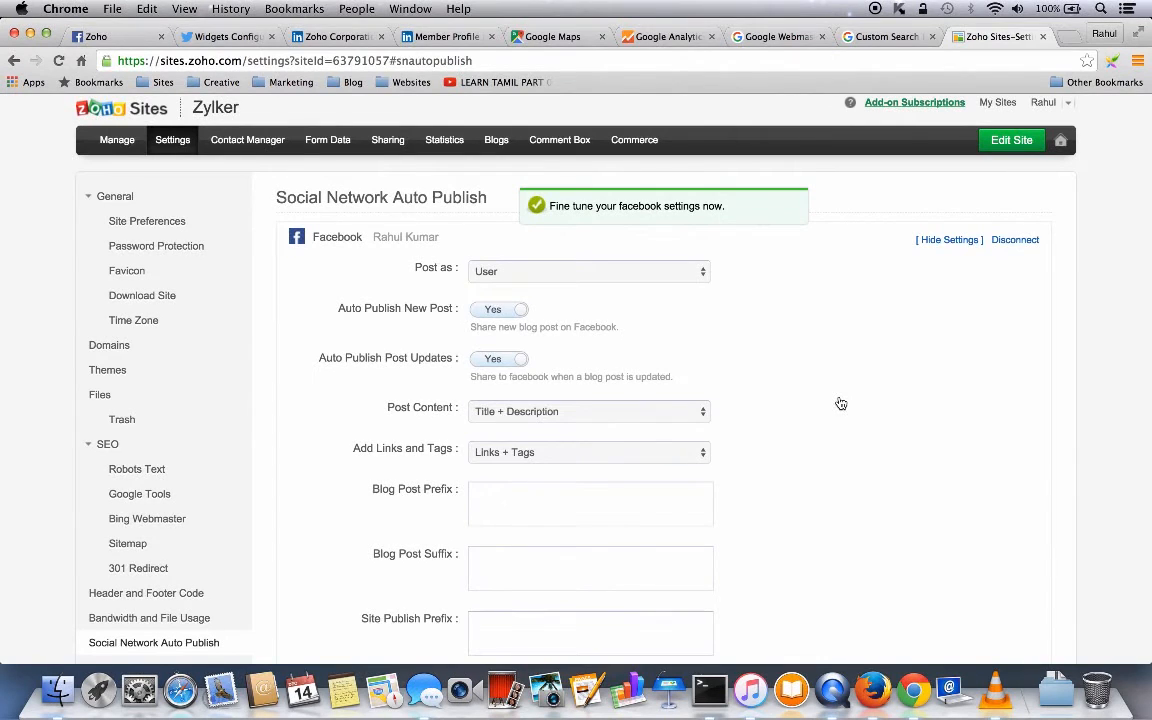
scroll(841, 403, down, 2)
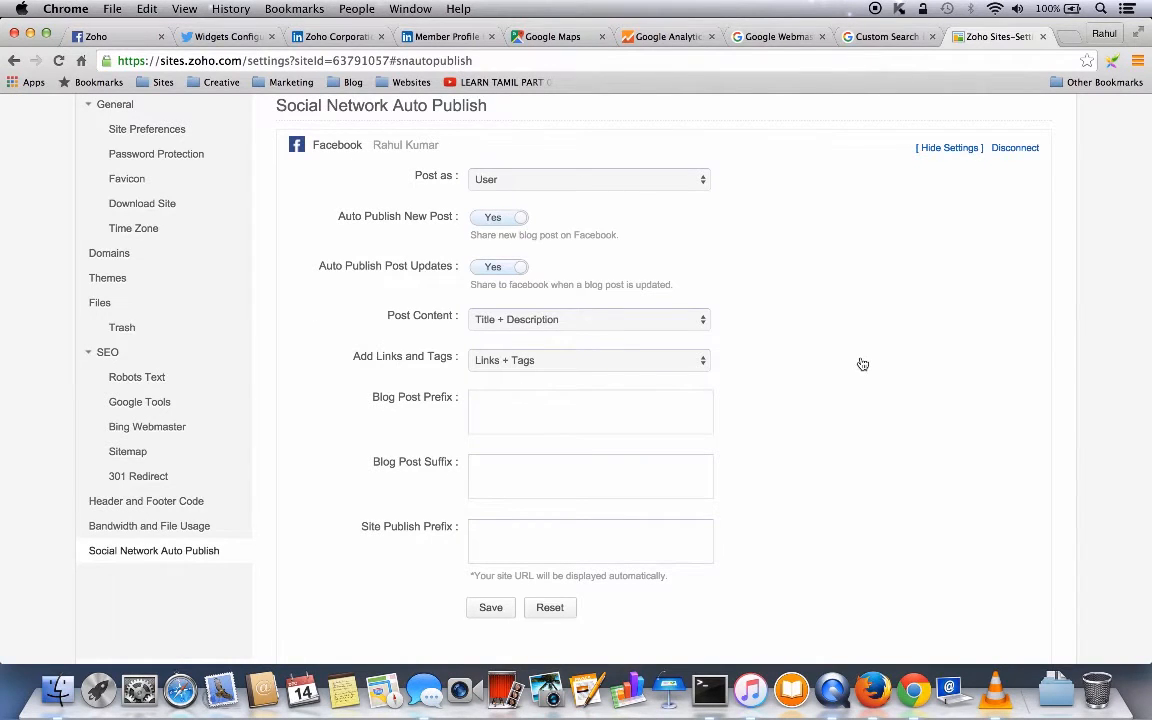
scroll(861, 362, down, 2)
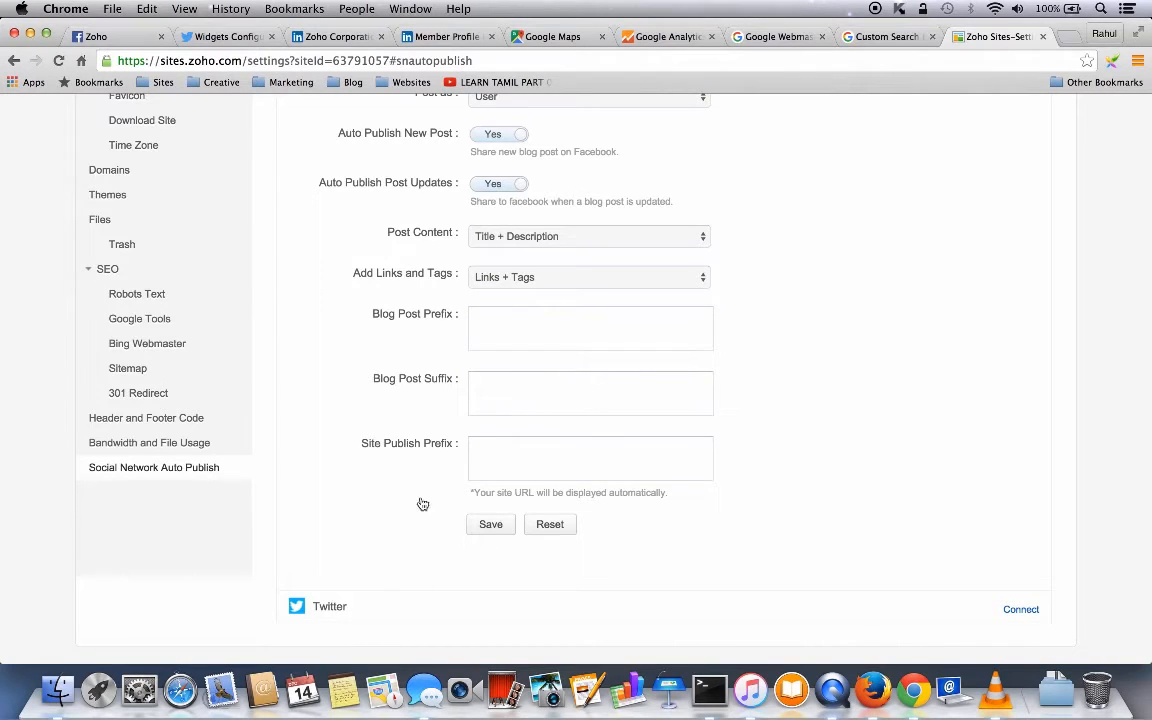
scroll(879, 404, up, 4)
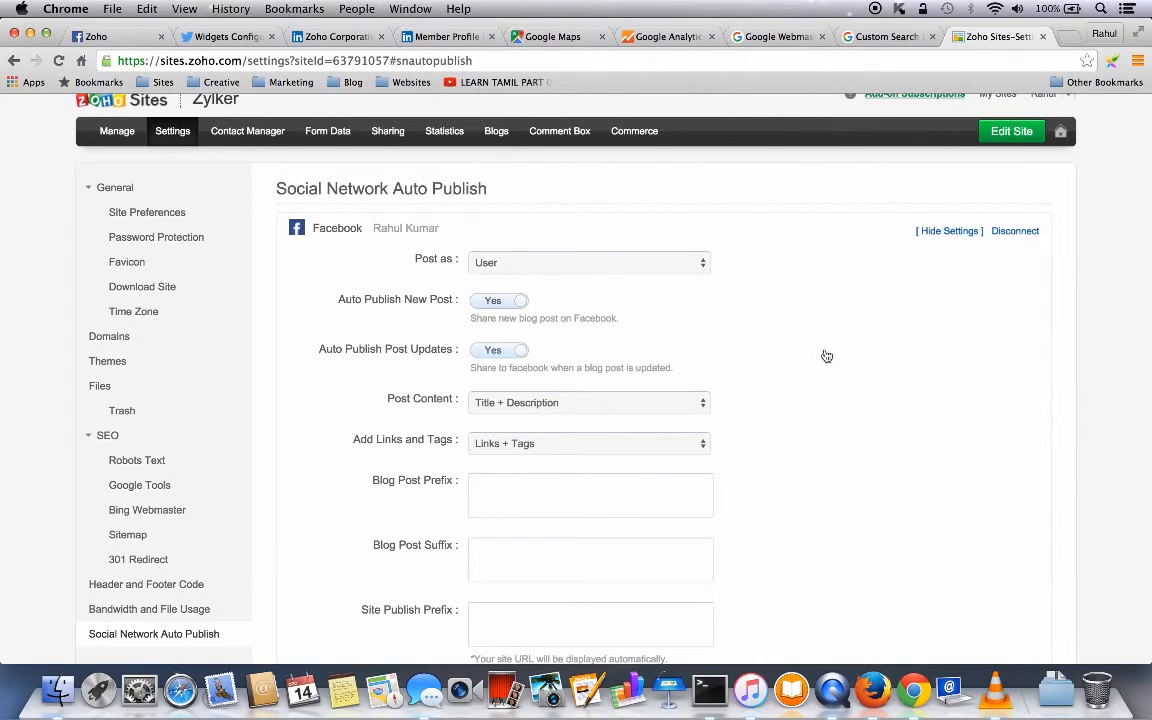
scroll(900, 360, down, 3)
scroll(920, 338, up, 3)
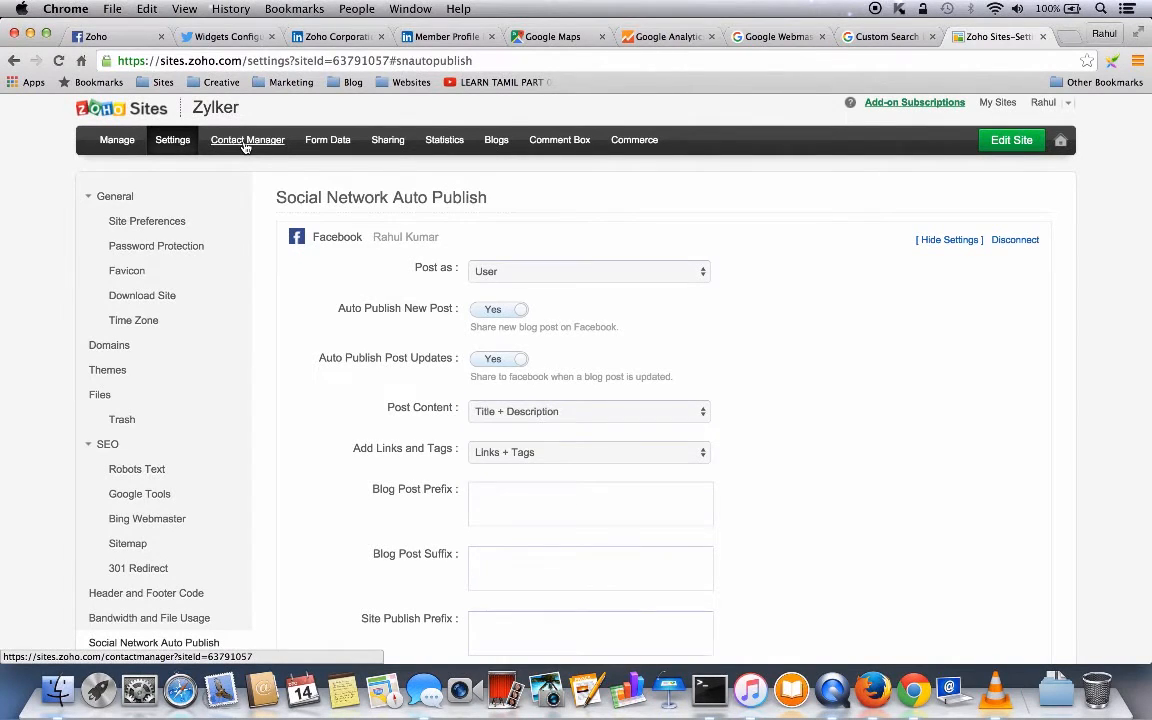
click(245, 147)
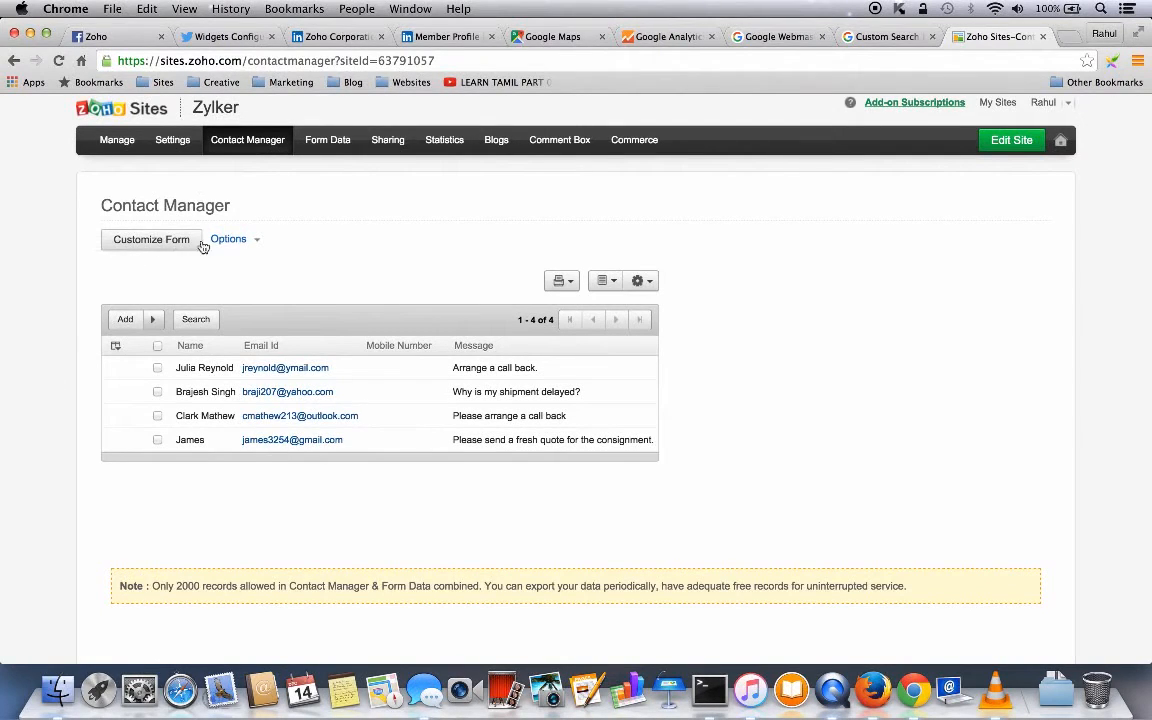
- Check the contact form's Email Notification and Form Properties settings, cancelling both without changes
click(254, 241)
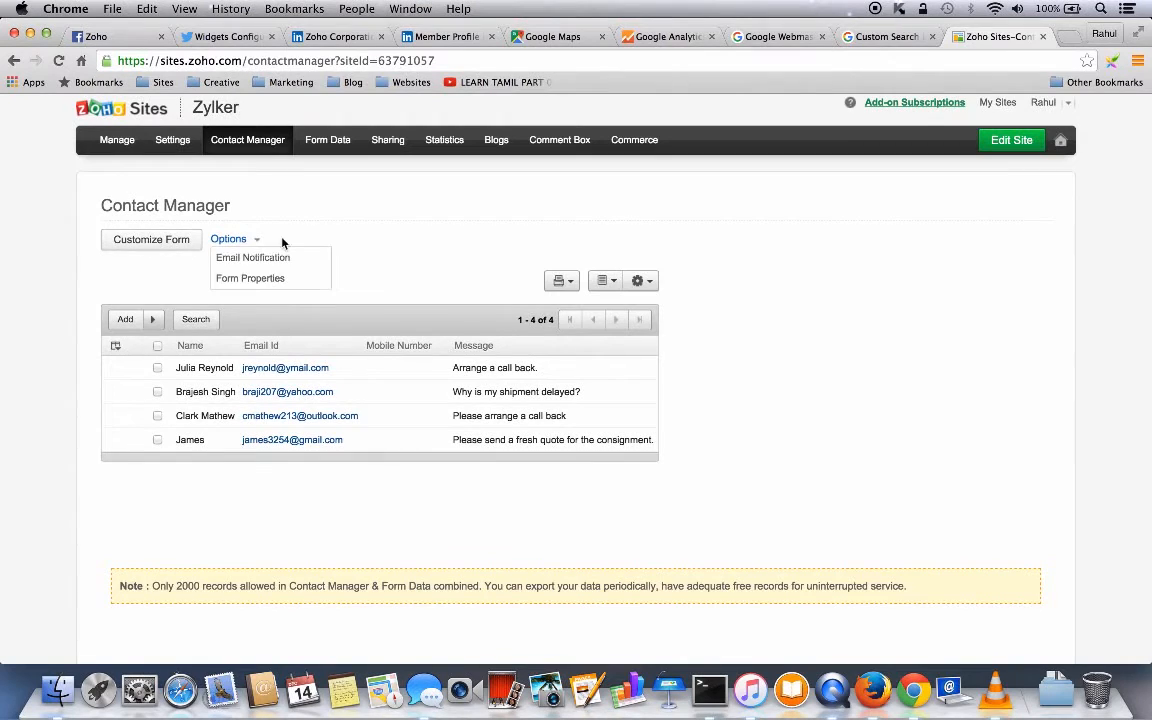
click(250, 258)
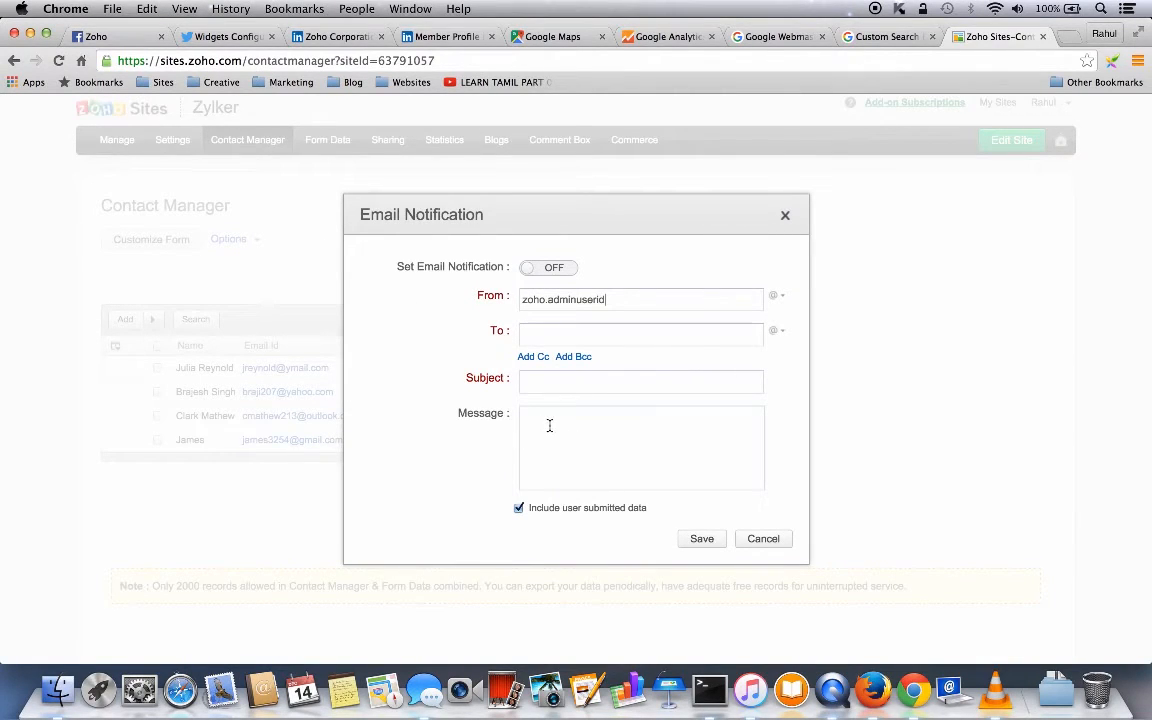
click(763, 540)
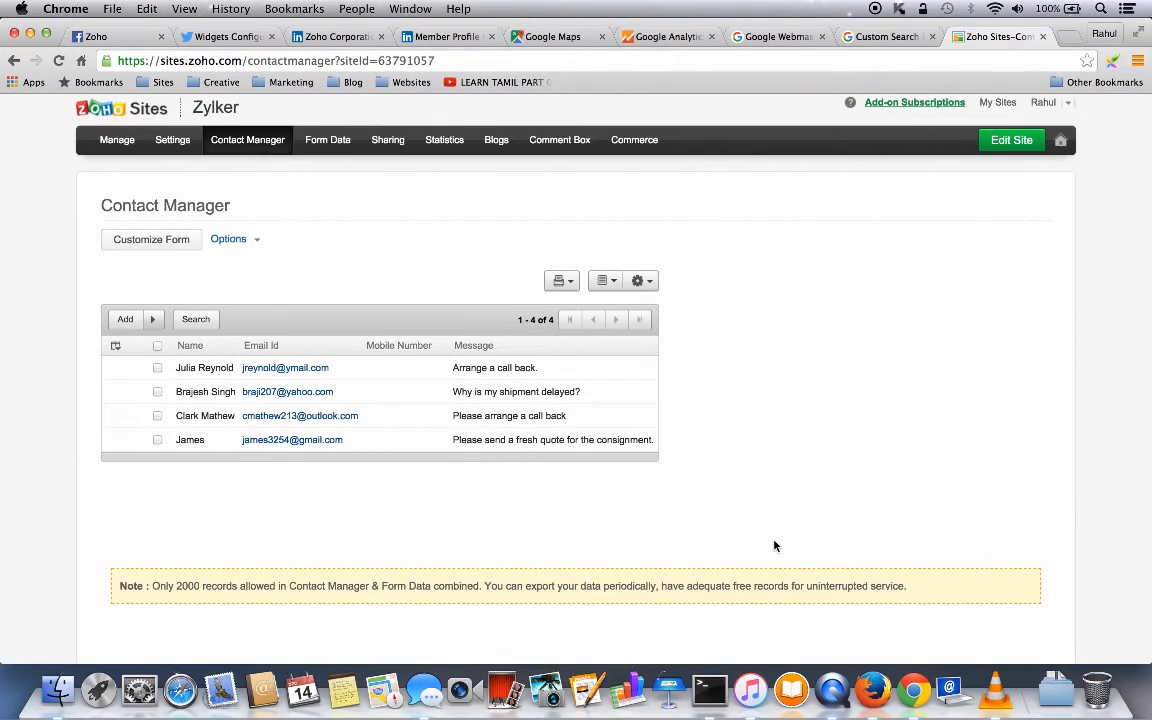
click(256, 240)
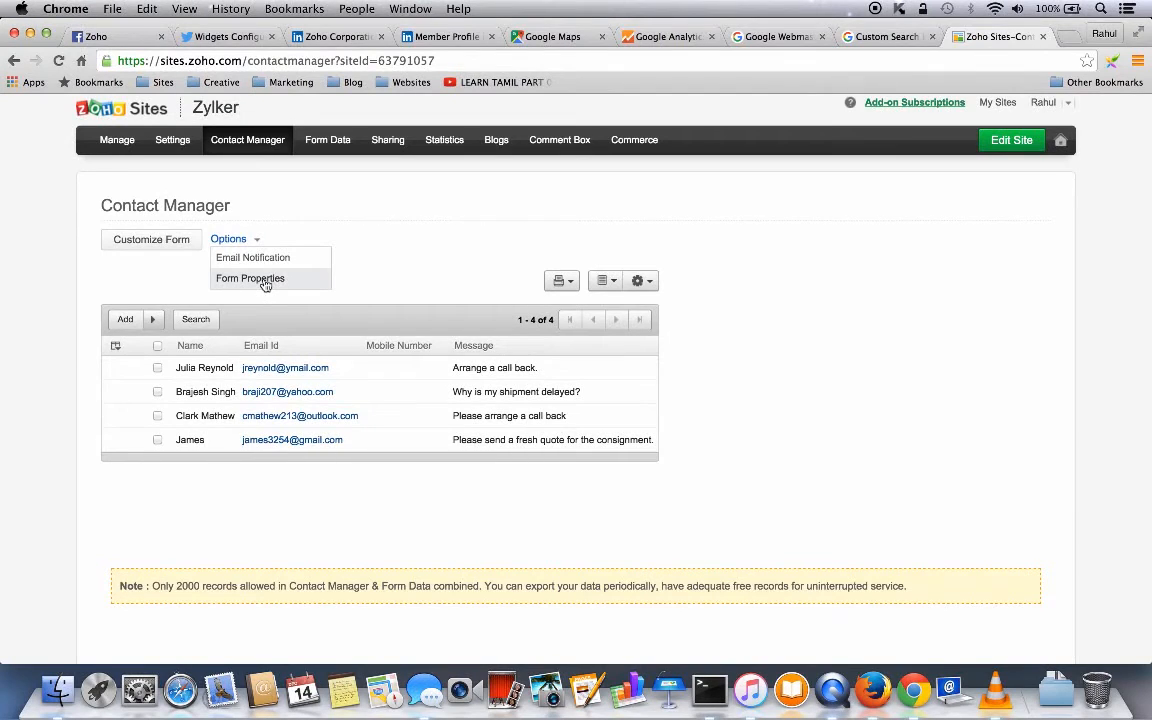
click(265, 282)
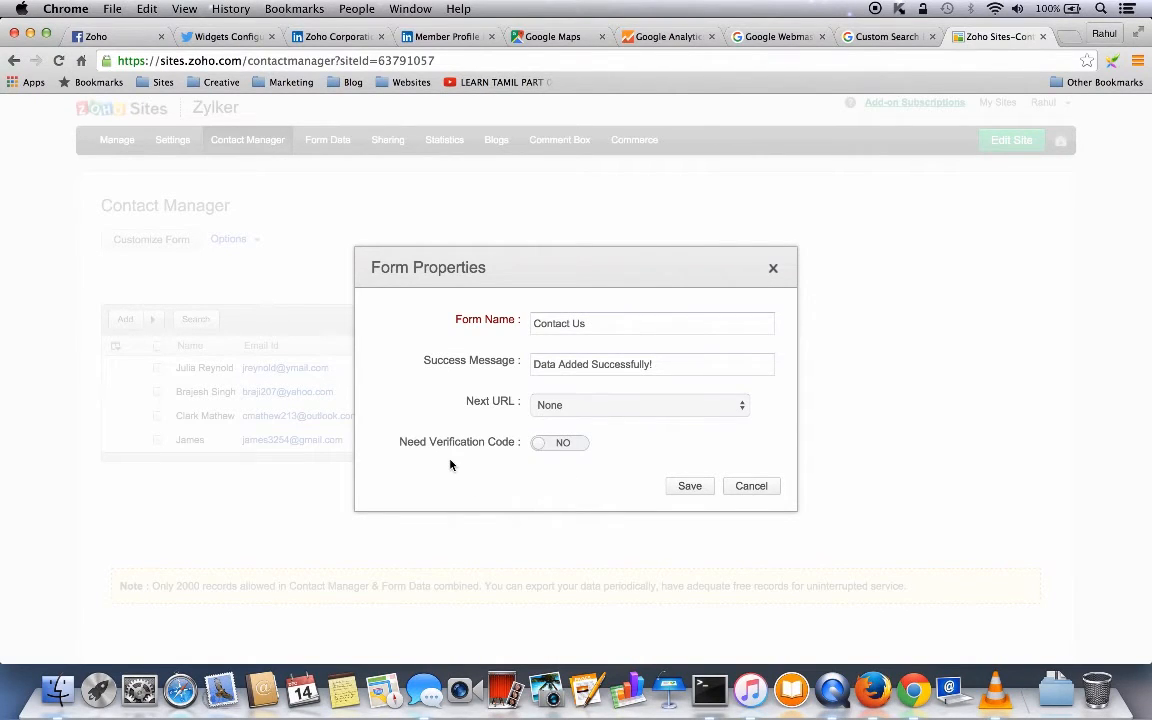
click(743, 489)
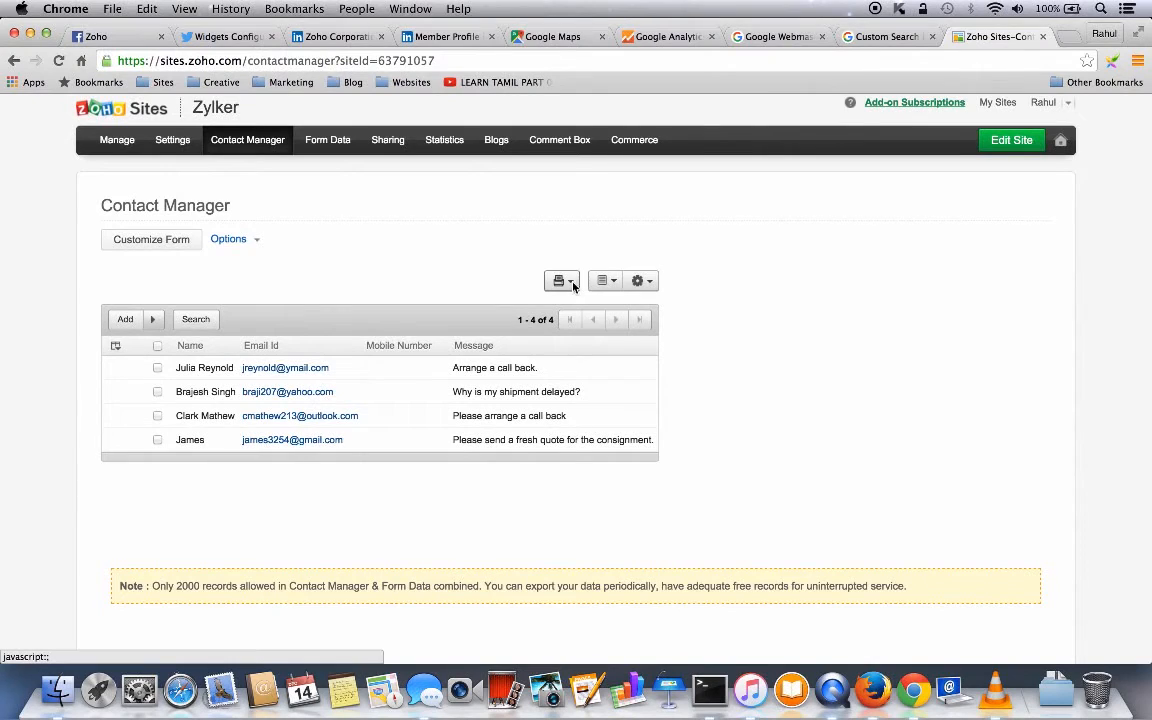
- Export the contact list as a PDF from the gear menu's Export options
click(611, 282)
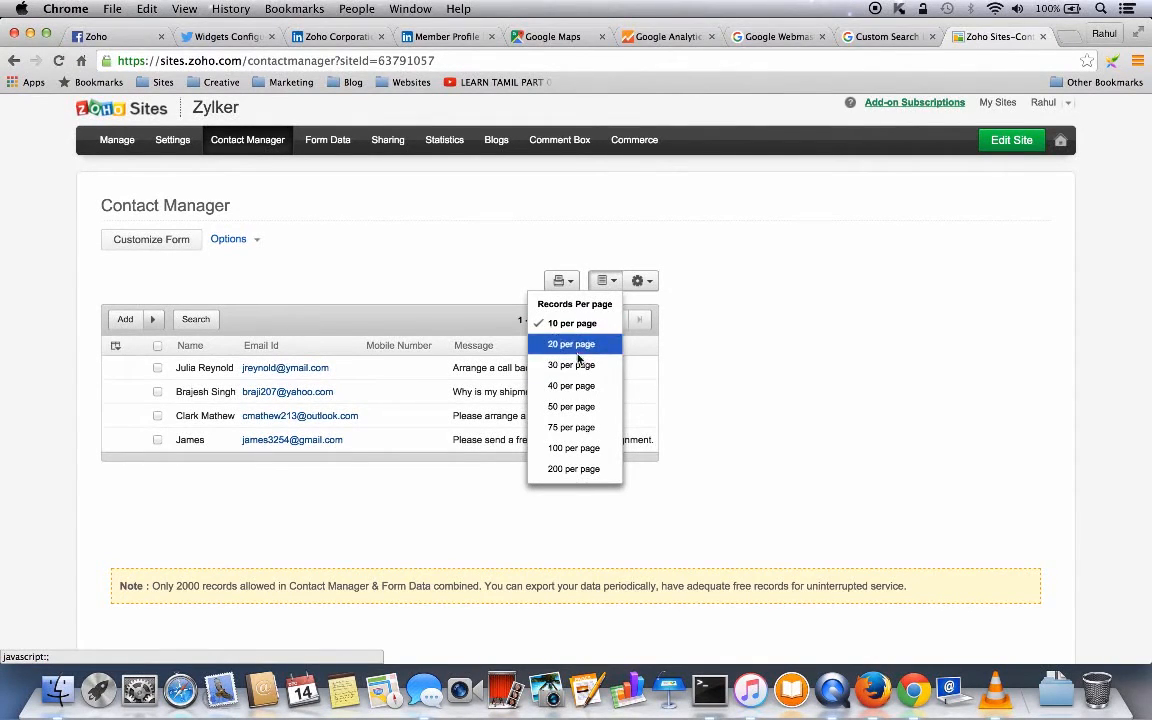
click(640, 280)
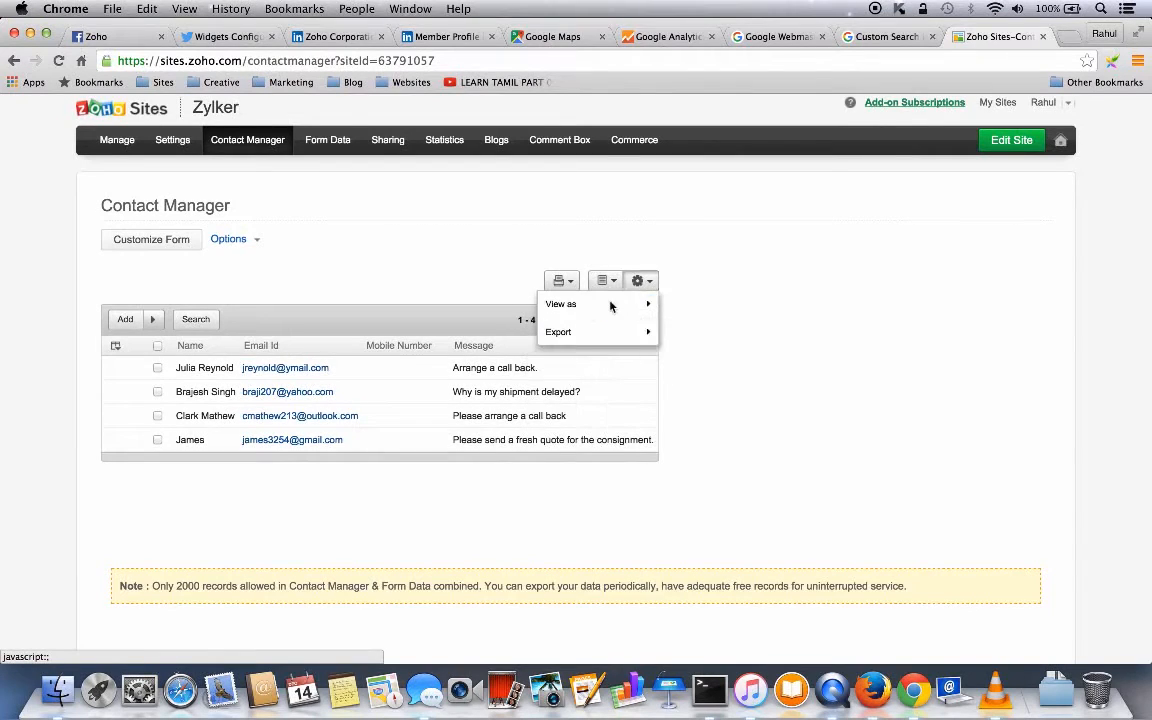
mouse_move(586, 312)
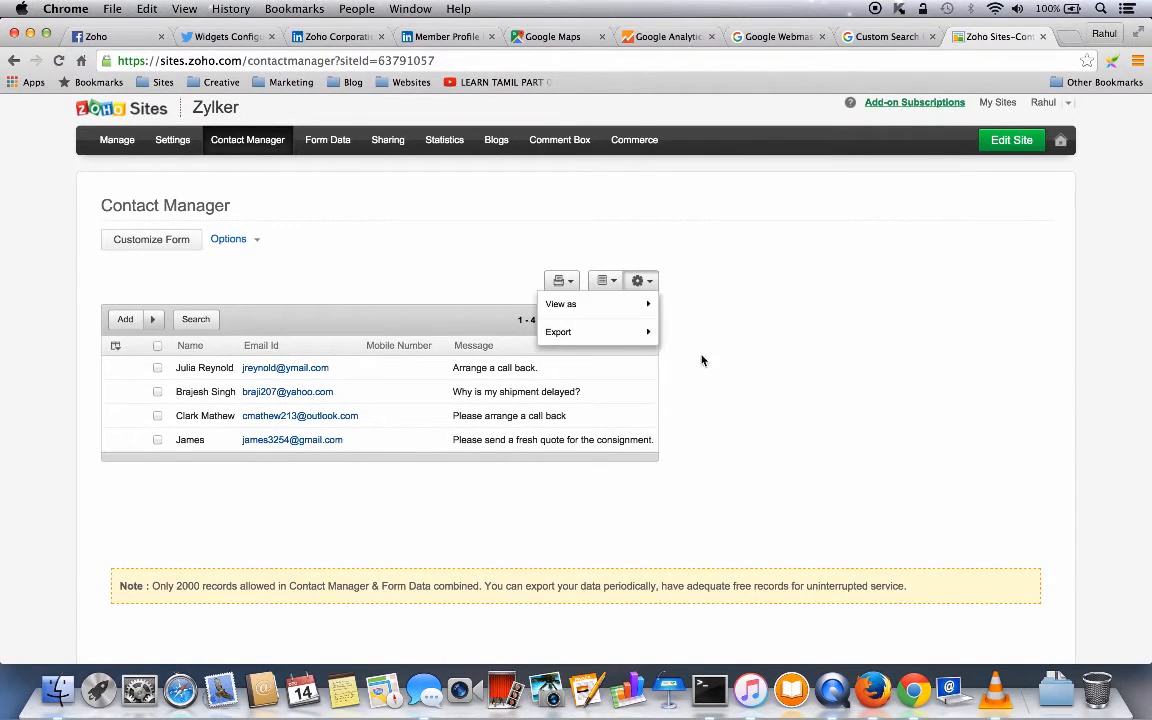
mouse_move(605, 332)
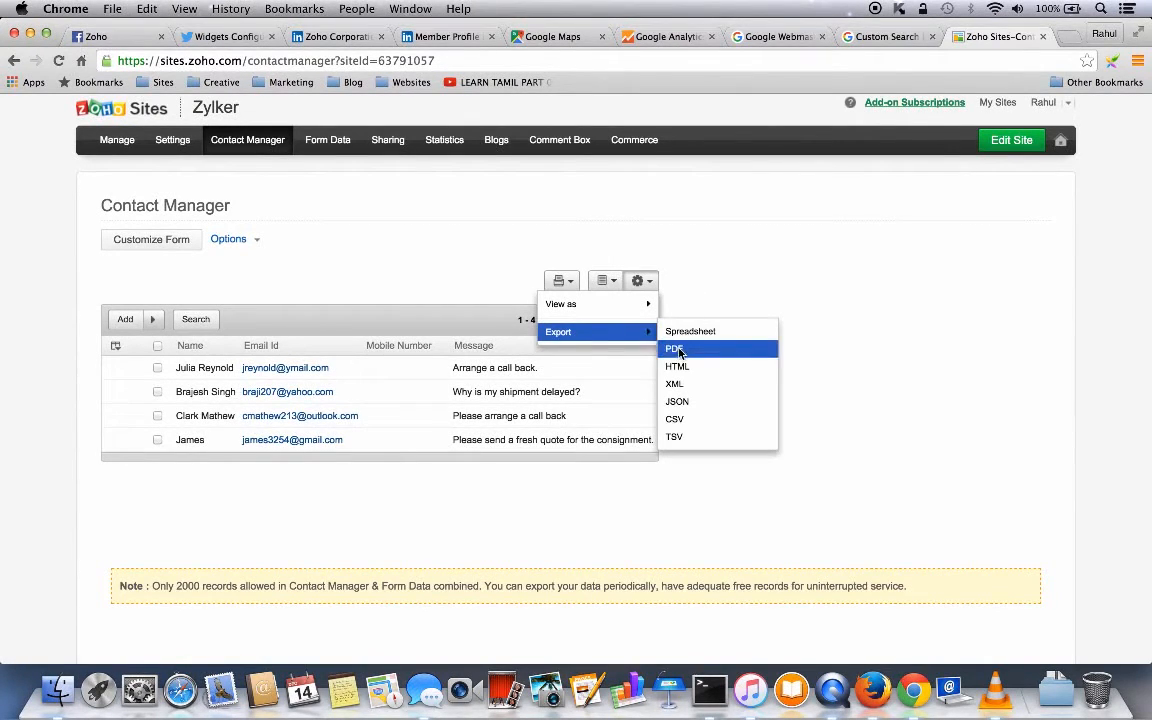
click(679, 349)
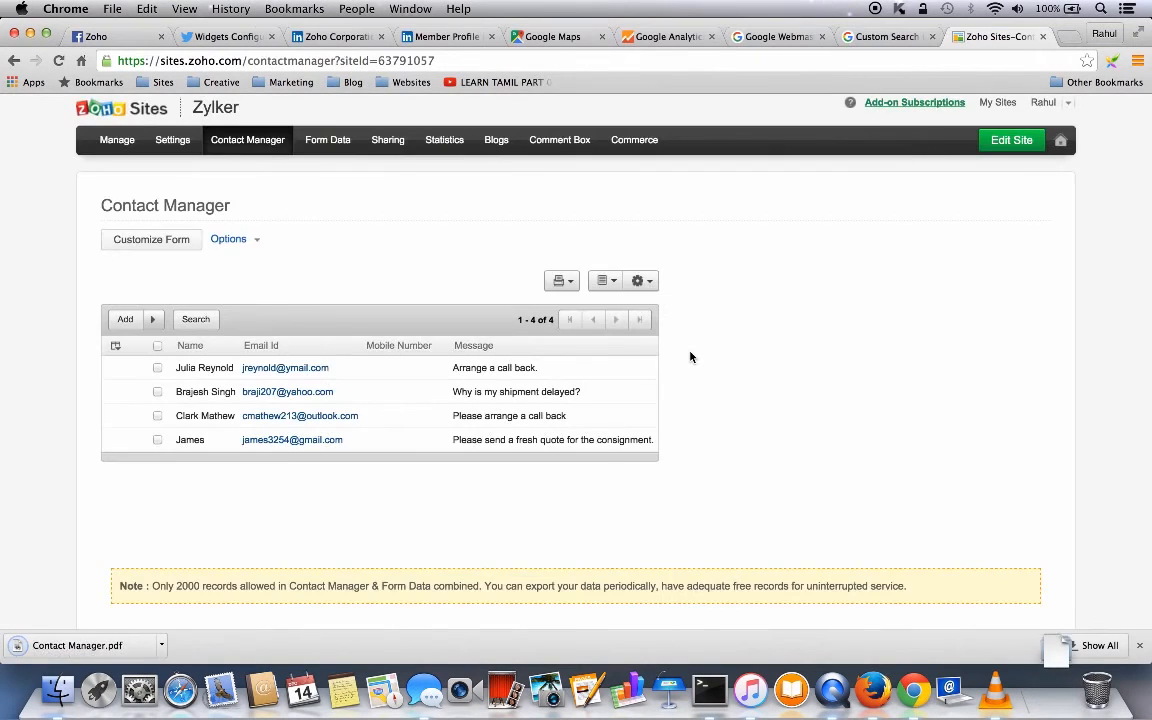
- Review the downloaded Contact Manager.pdf and close it
click(87, 646)
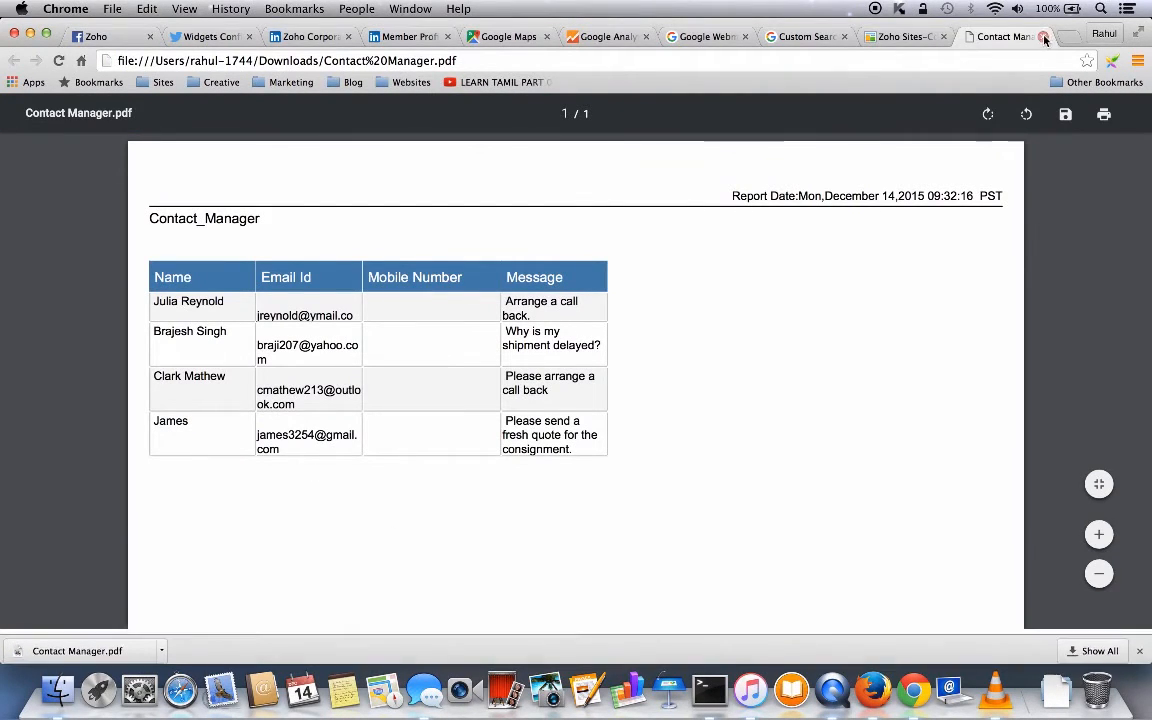
click(1046, 38)
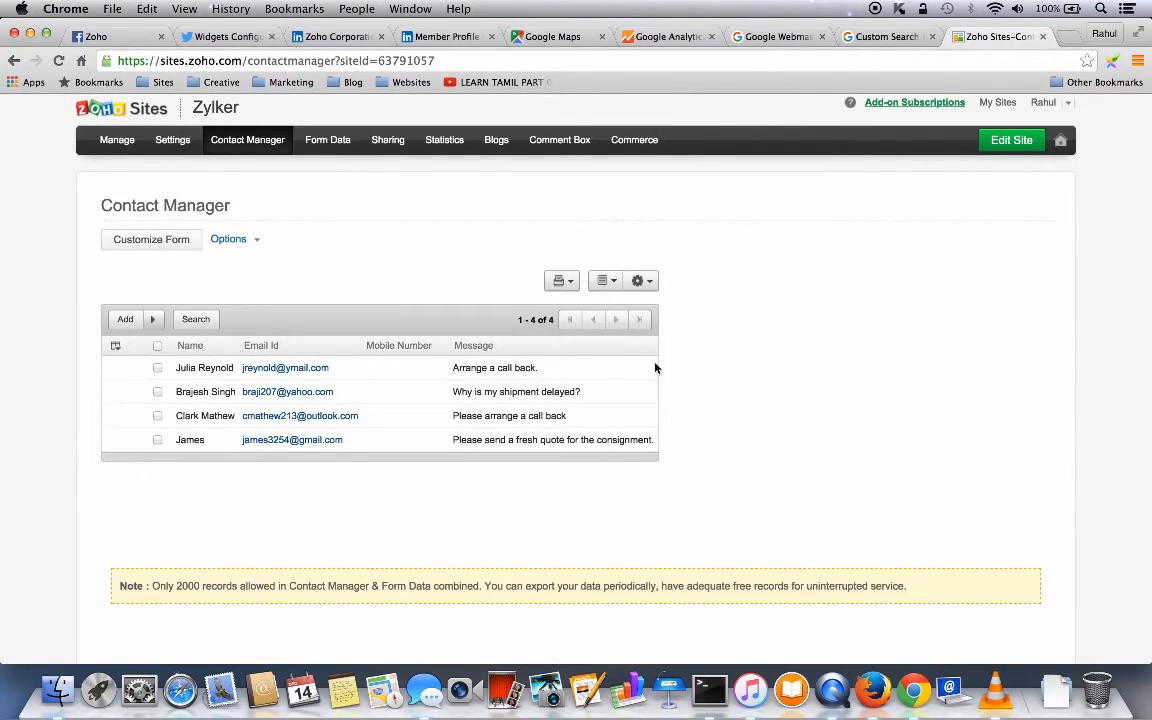
click(320, 143)
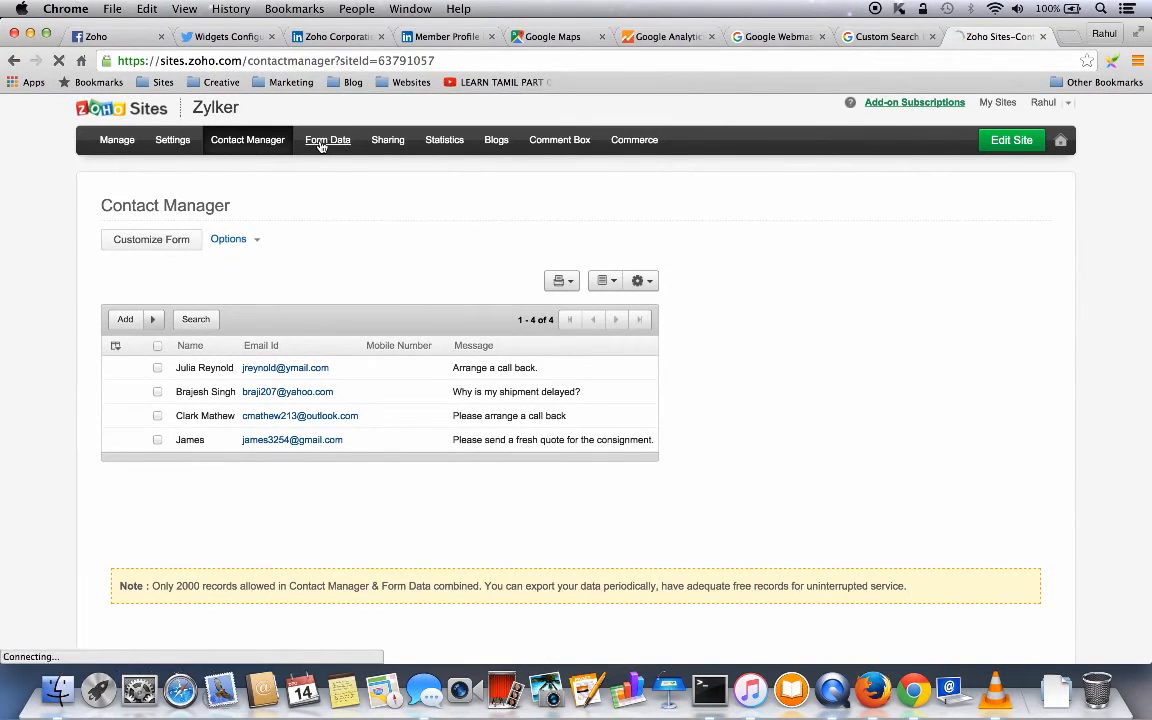
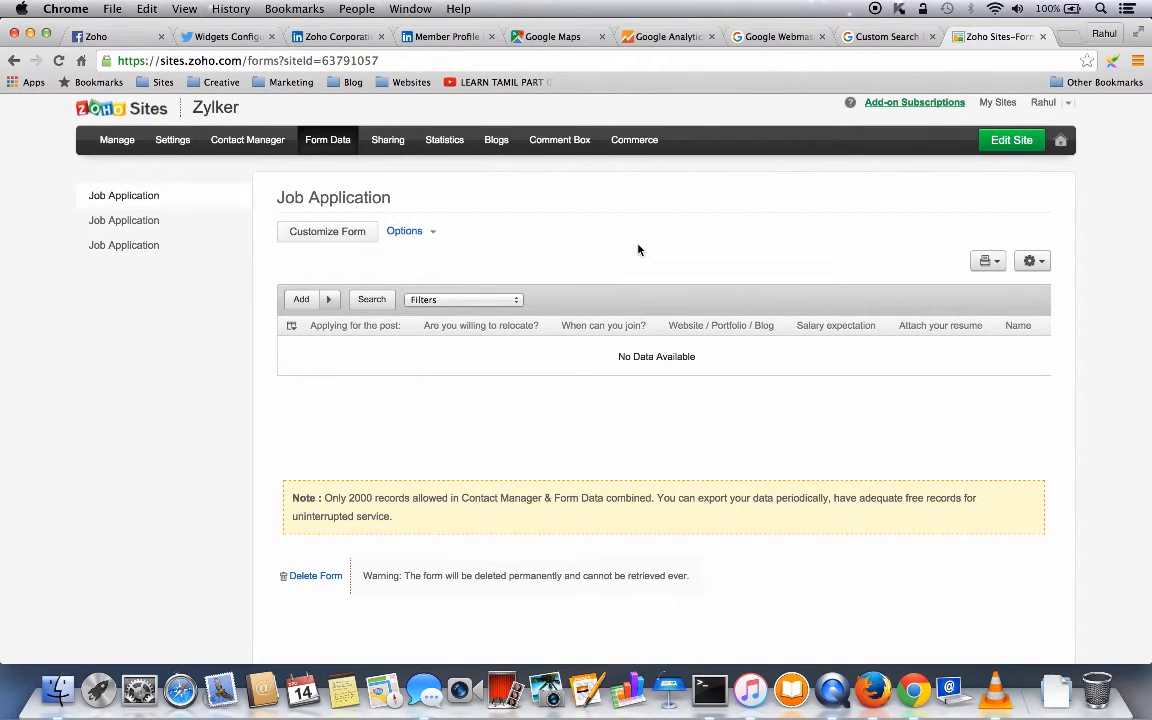
- Go to the Zylker site's Sharing page to invite authors or administrators
click(388, 145)
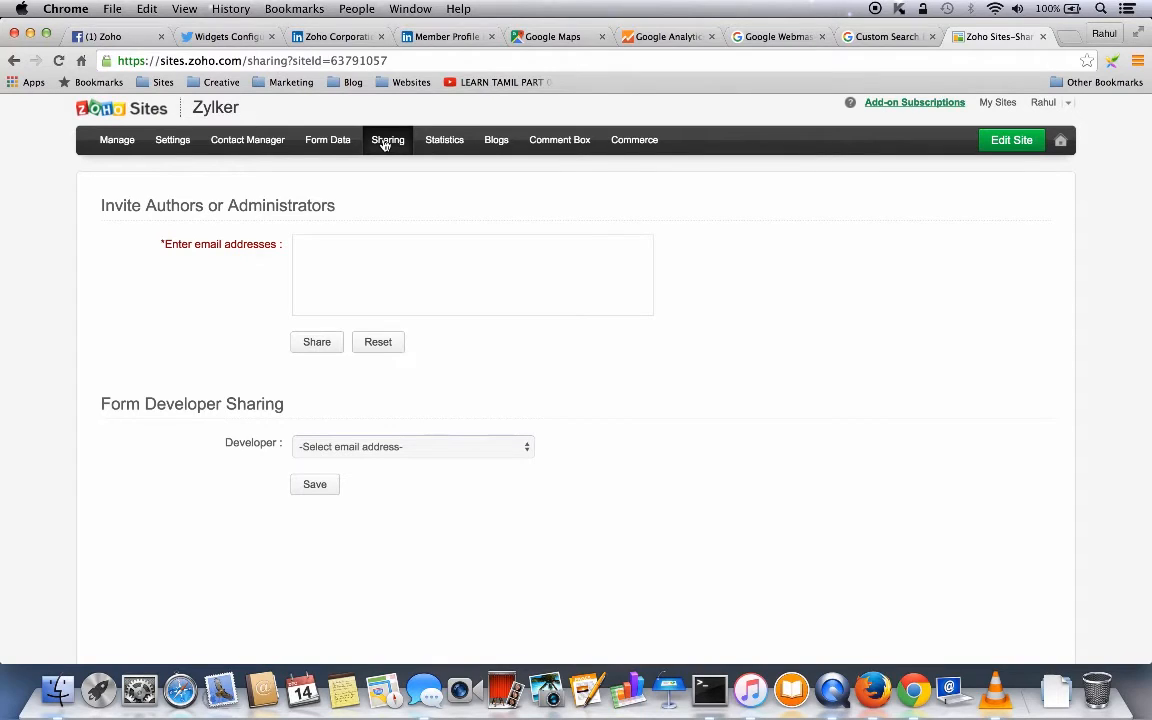
- Invite a user by e-mail as an Author with publish permission on the About Us page
click(320, 251)
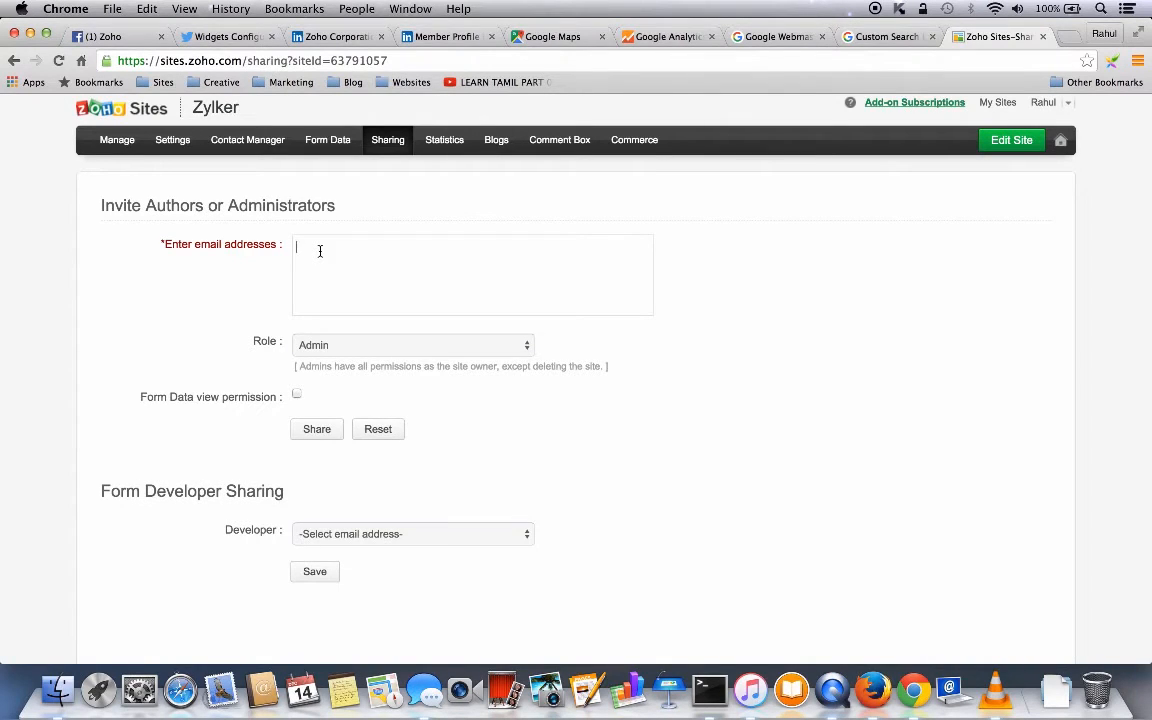
click(358, 345)
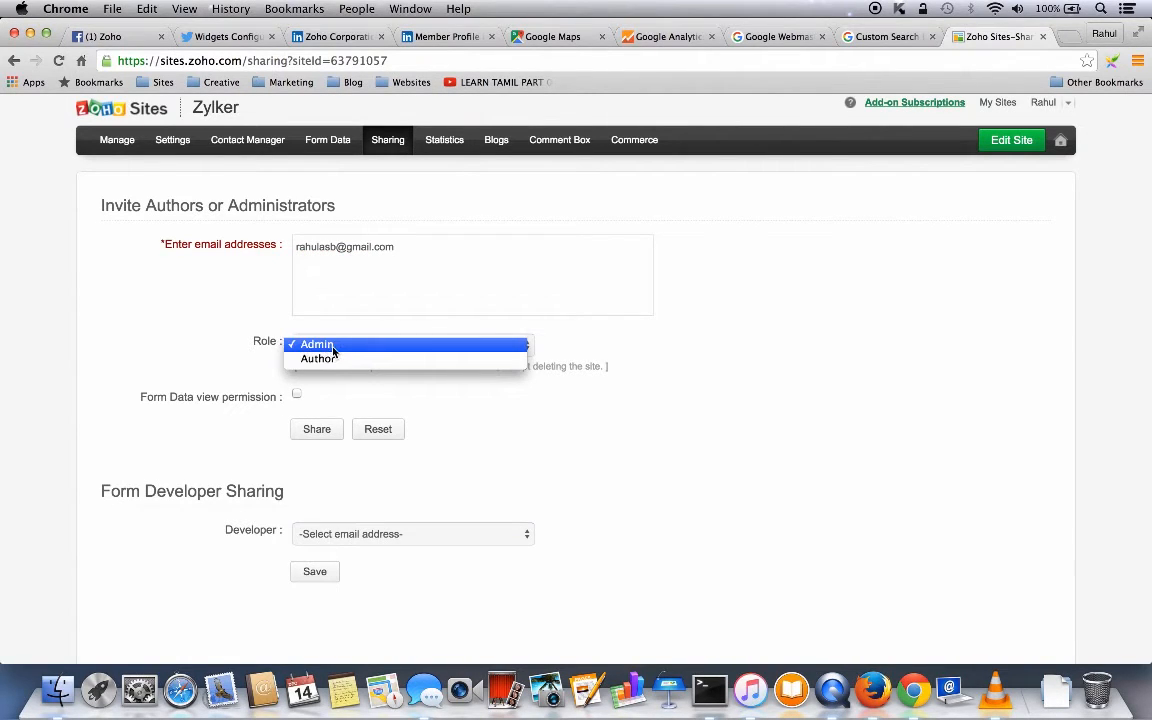
click(312, 344)
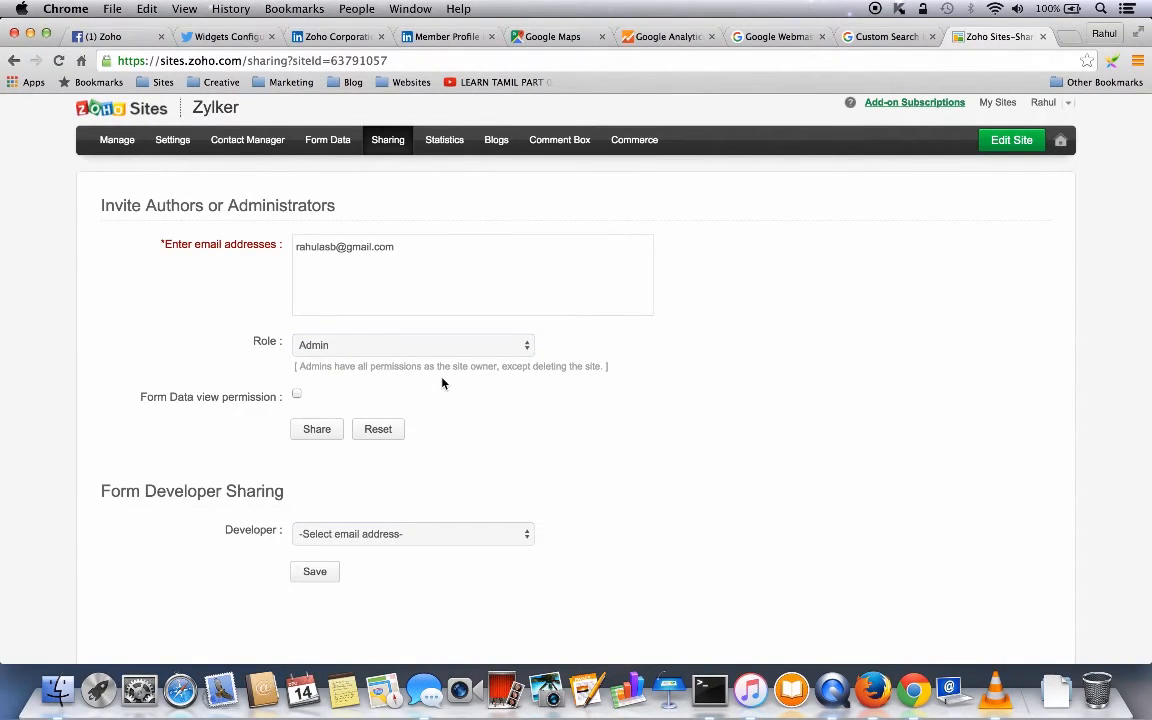
click(433, 349)
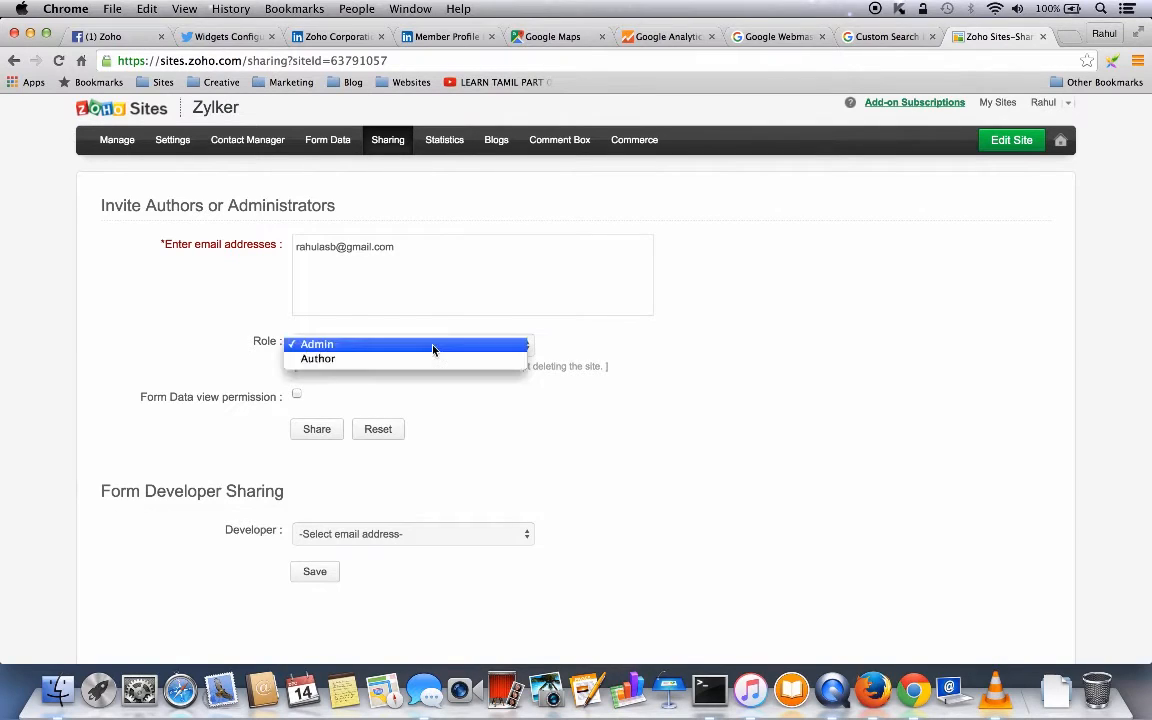
click(351, 368)
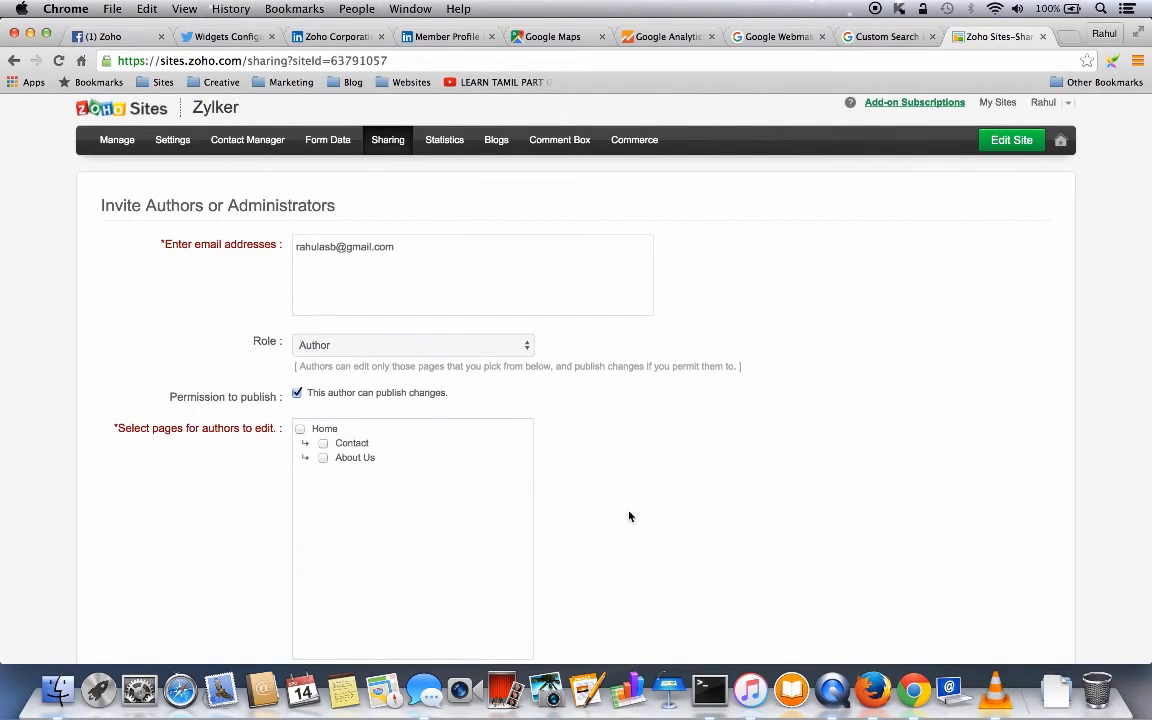
scroll(627, 514, down, 3)
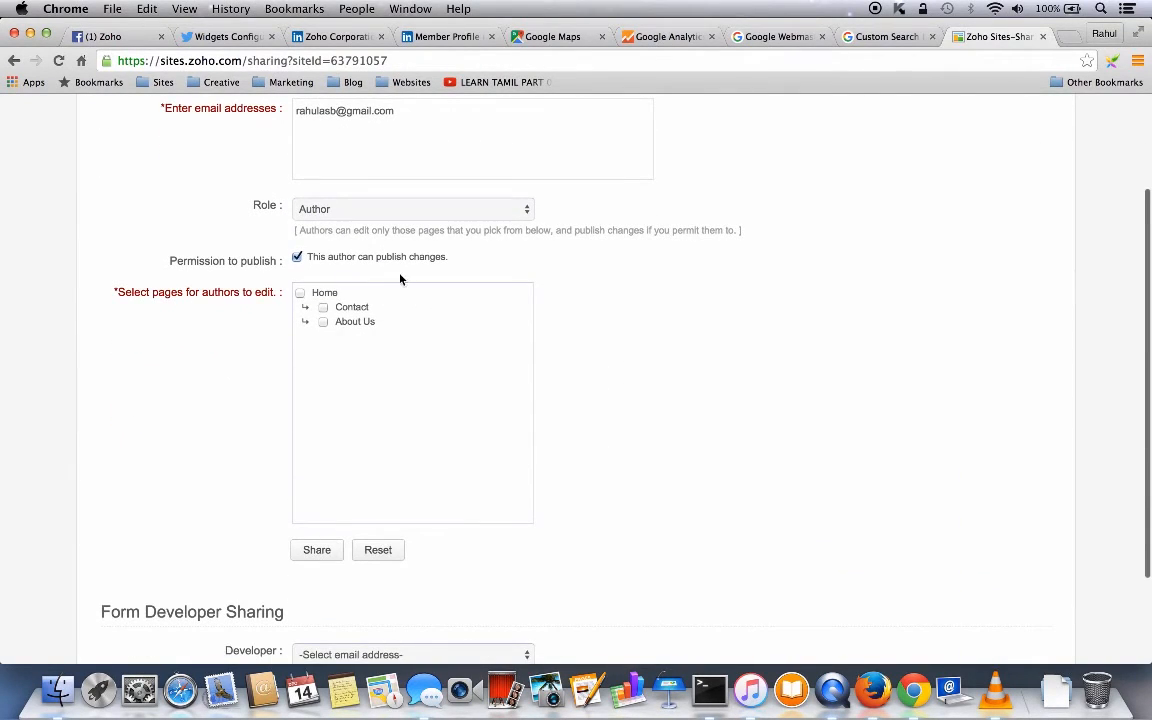
click(323, 322)
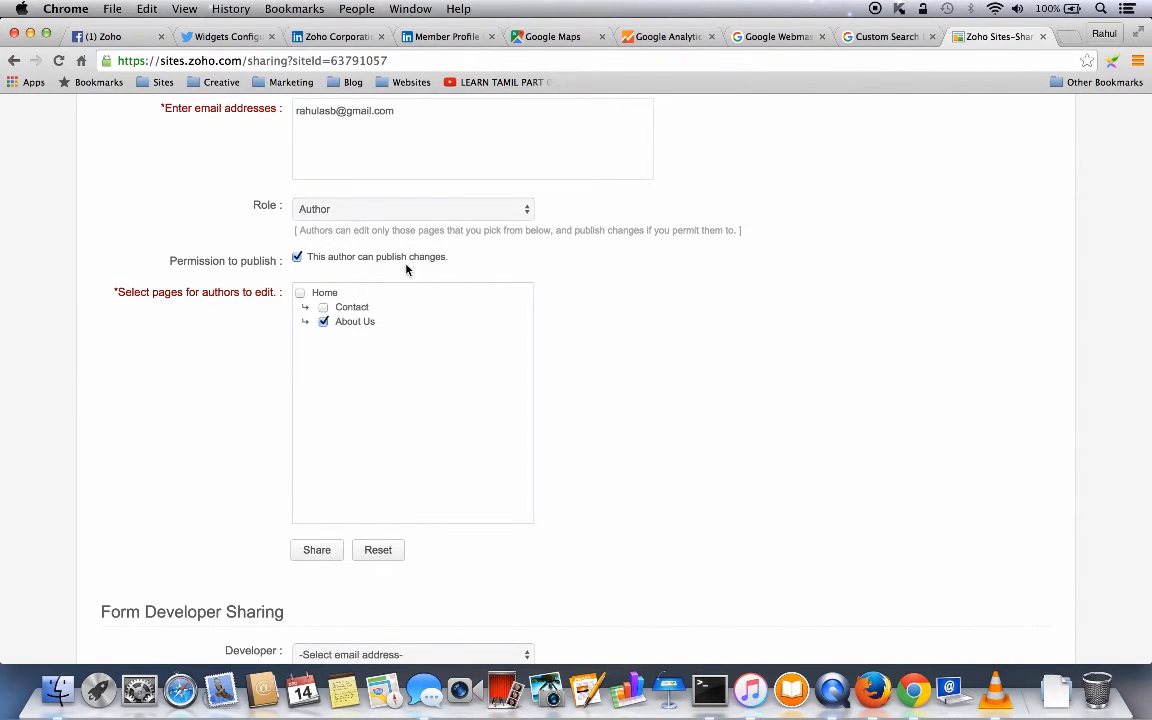
scroll(633, 511, down, 3)
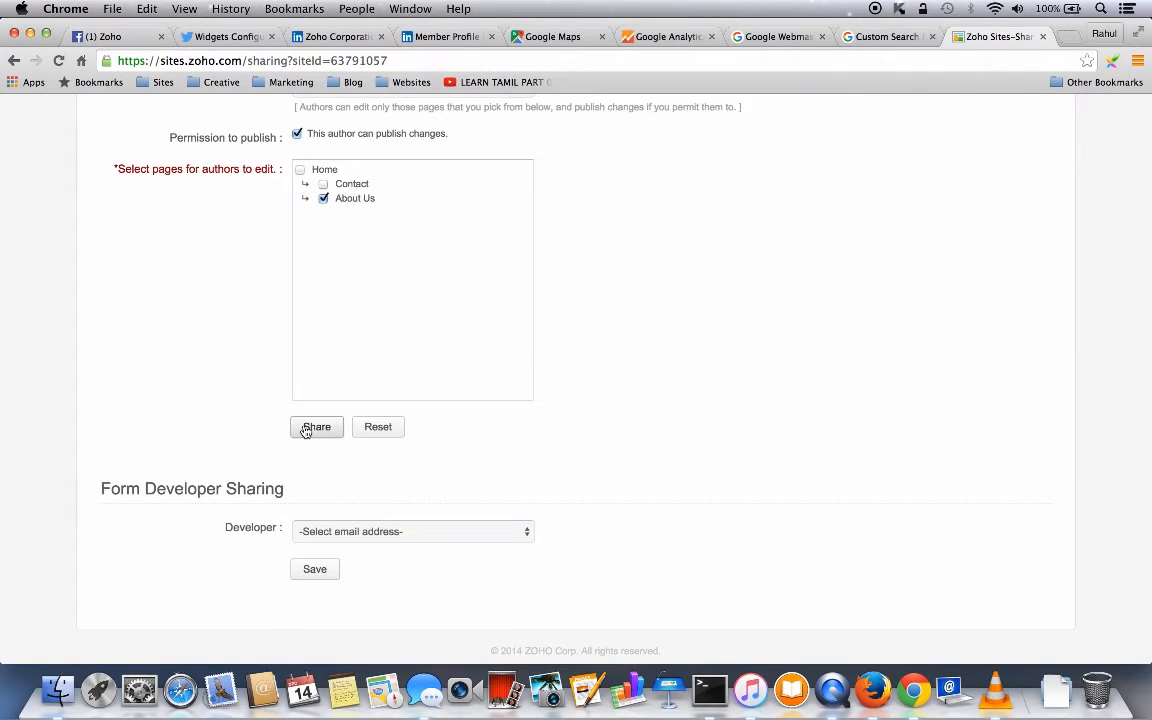
click(306, 430)
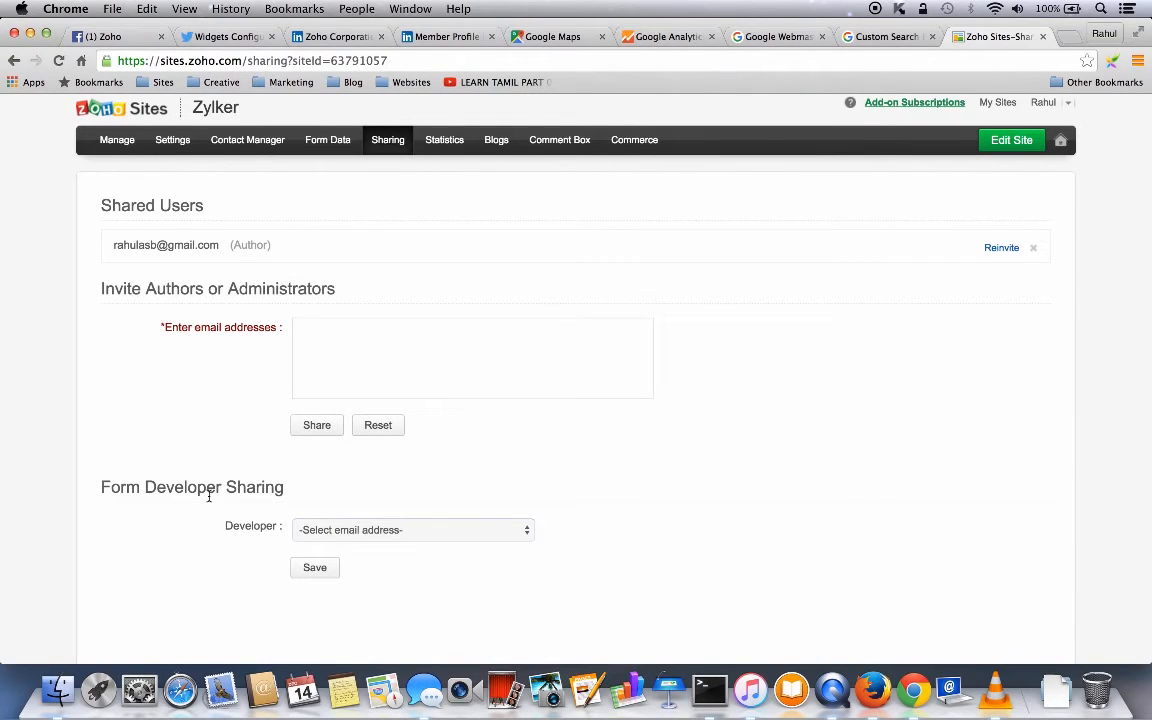
- Review the site's visitor statistics, then go to the Blogs page showing no blog yet
click(444, 141)
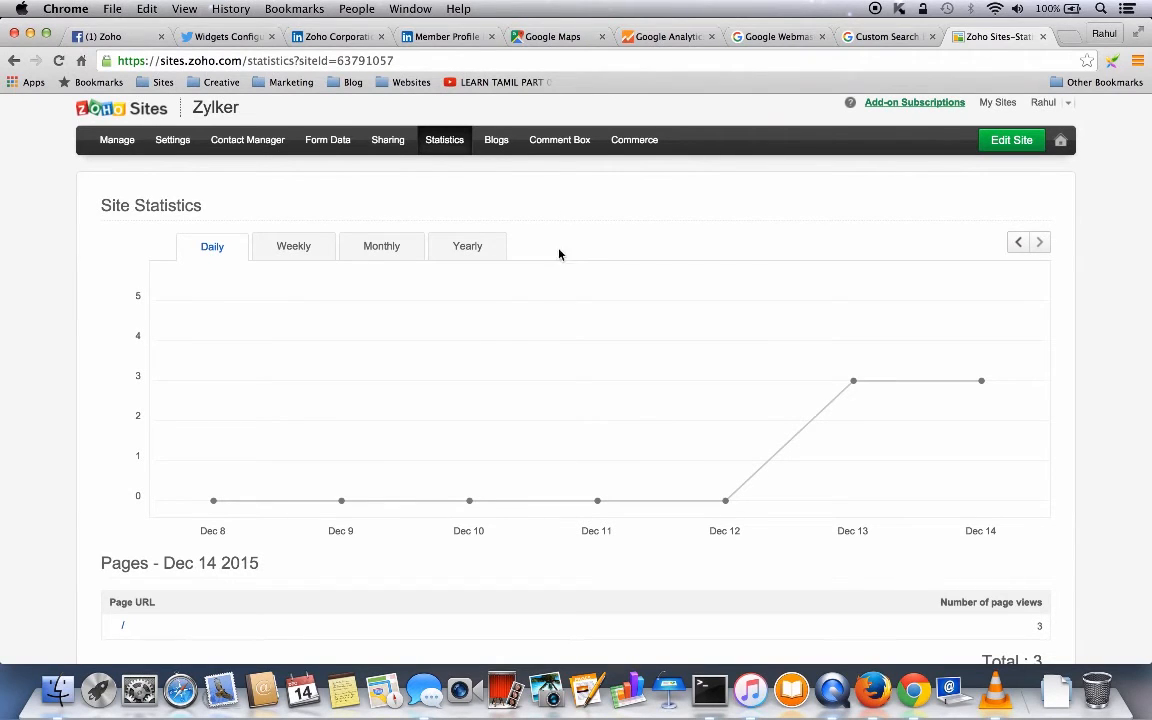
scroll(549, 347, down, 2)
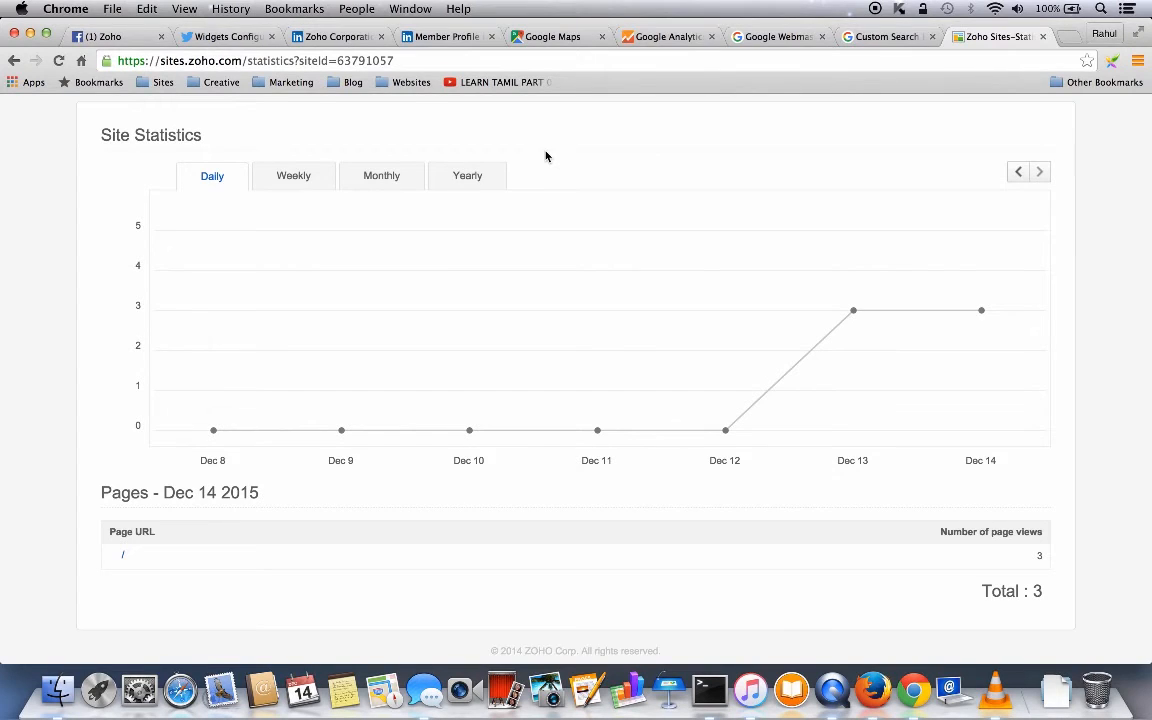
scroll(546, 156, up, 2)
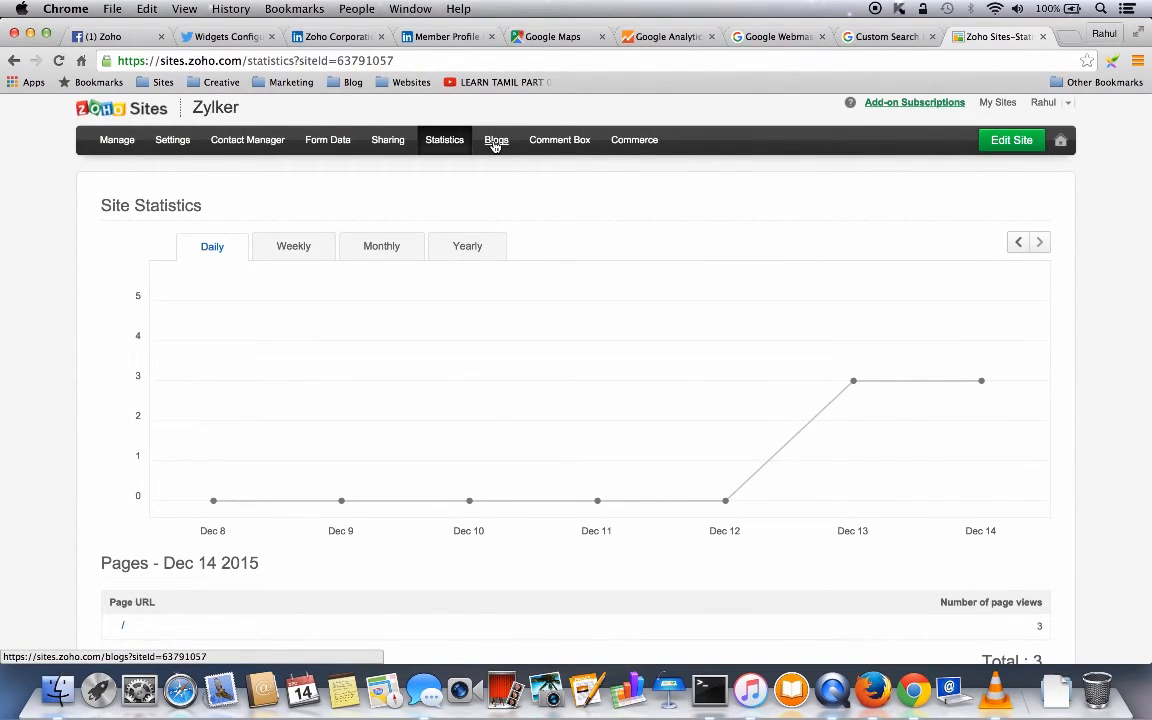
click(496, 142)
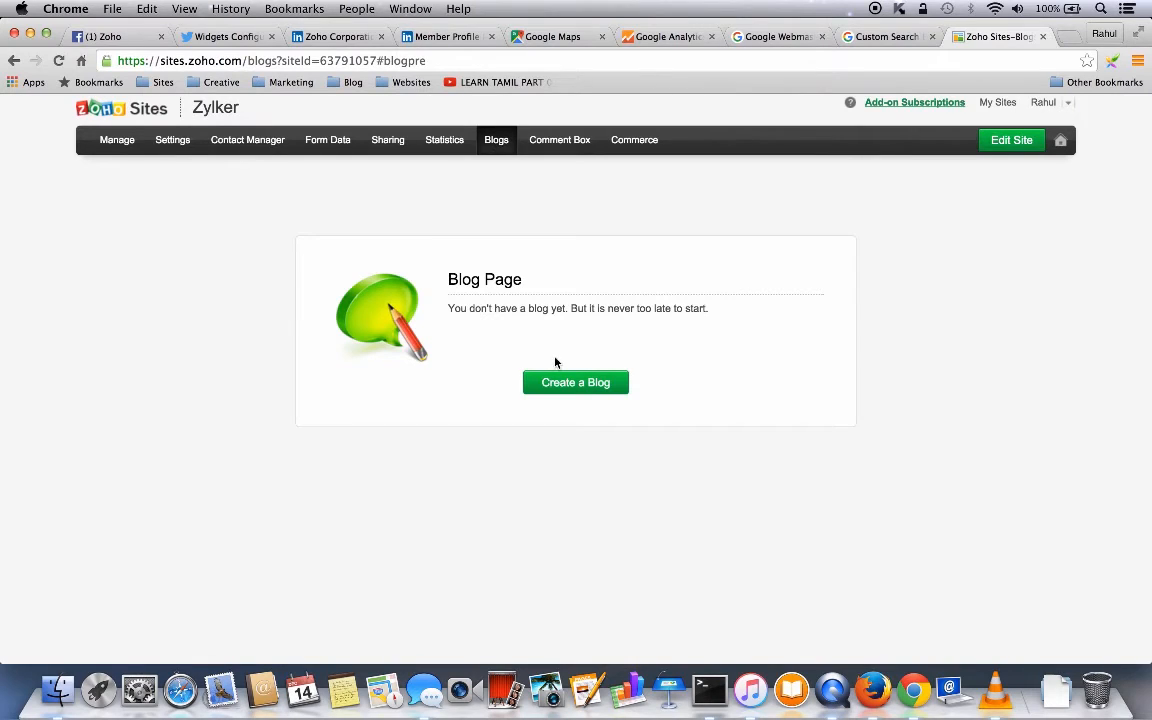
- Create a blog page named Blogs with no parent page
click(576, 386)
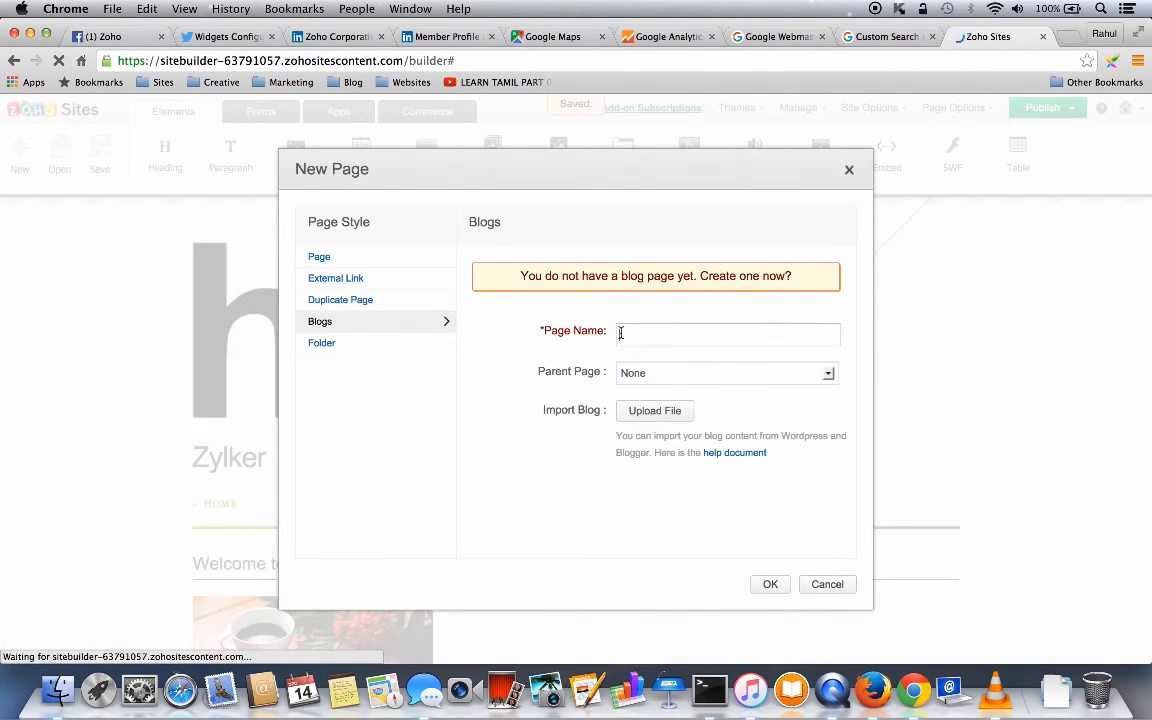
text(B)
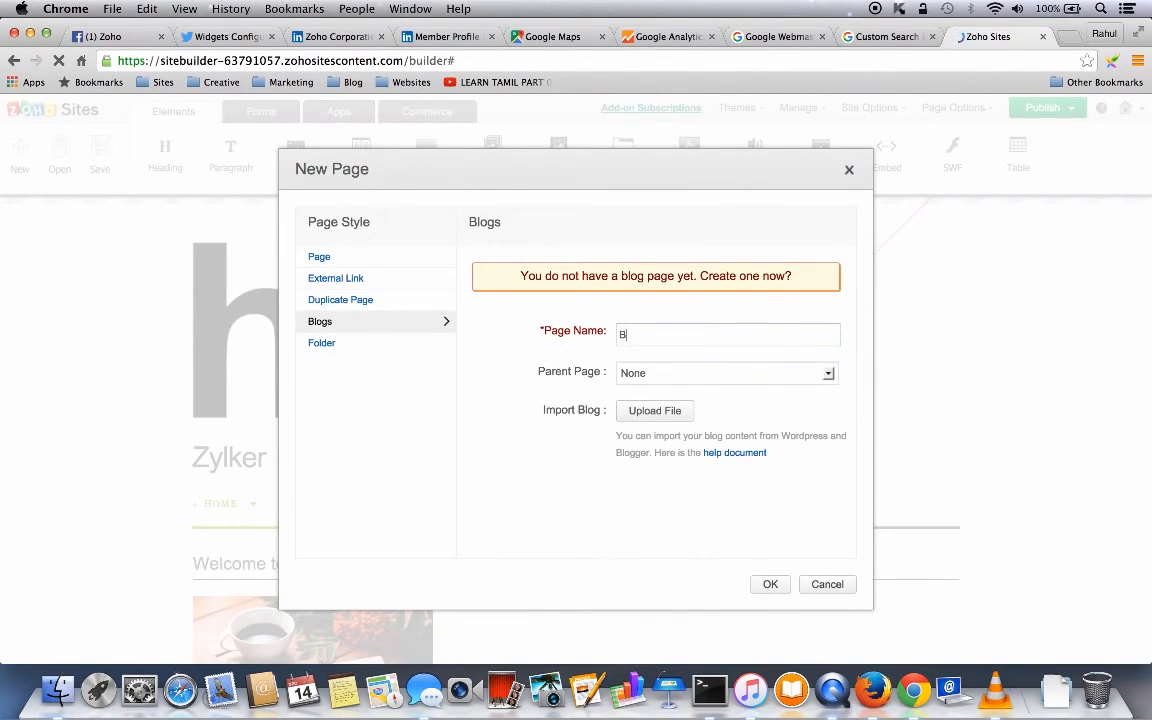
text(logs)
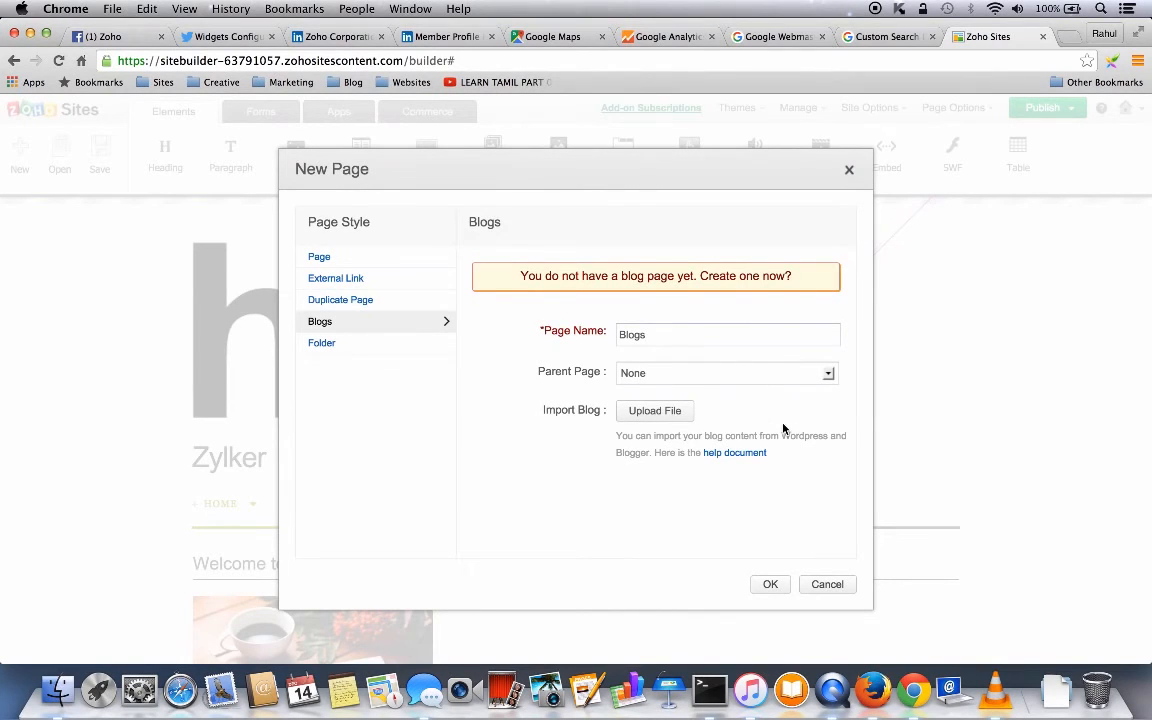
click(770, 586)
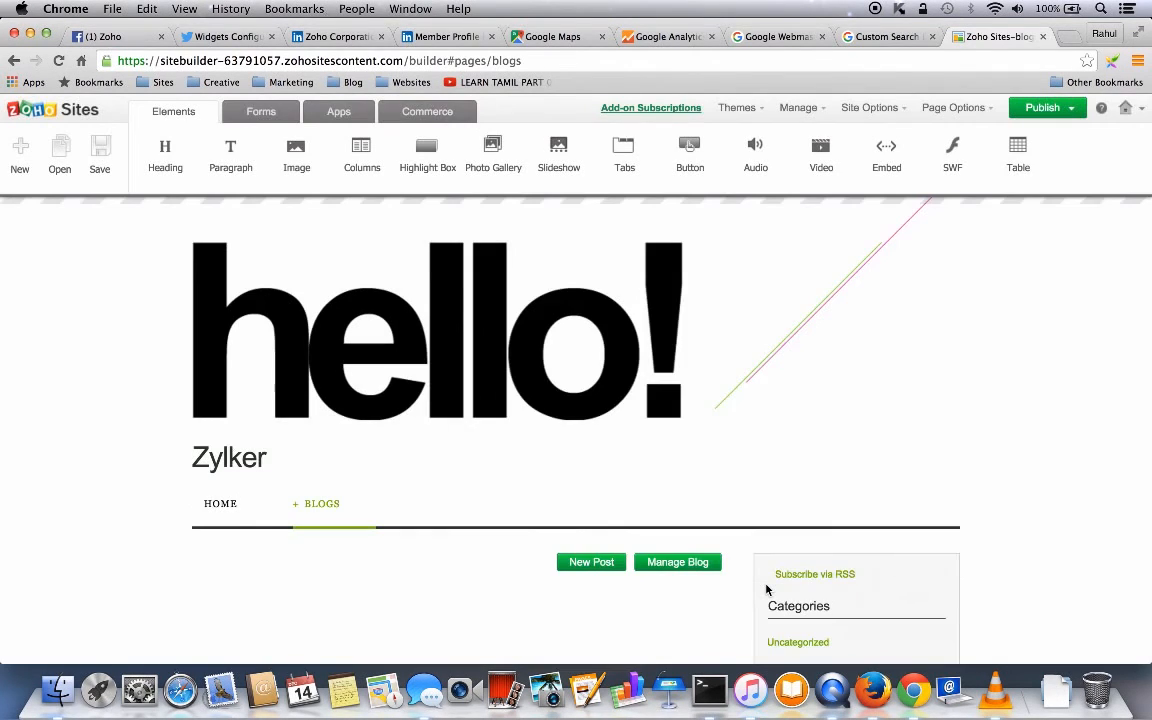
- Write a new blog post with a heading and paragraph and publish it immediately
scroll(766, 590, down, 3)
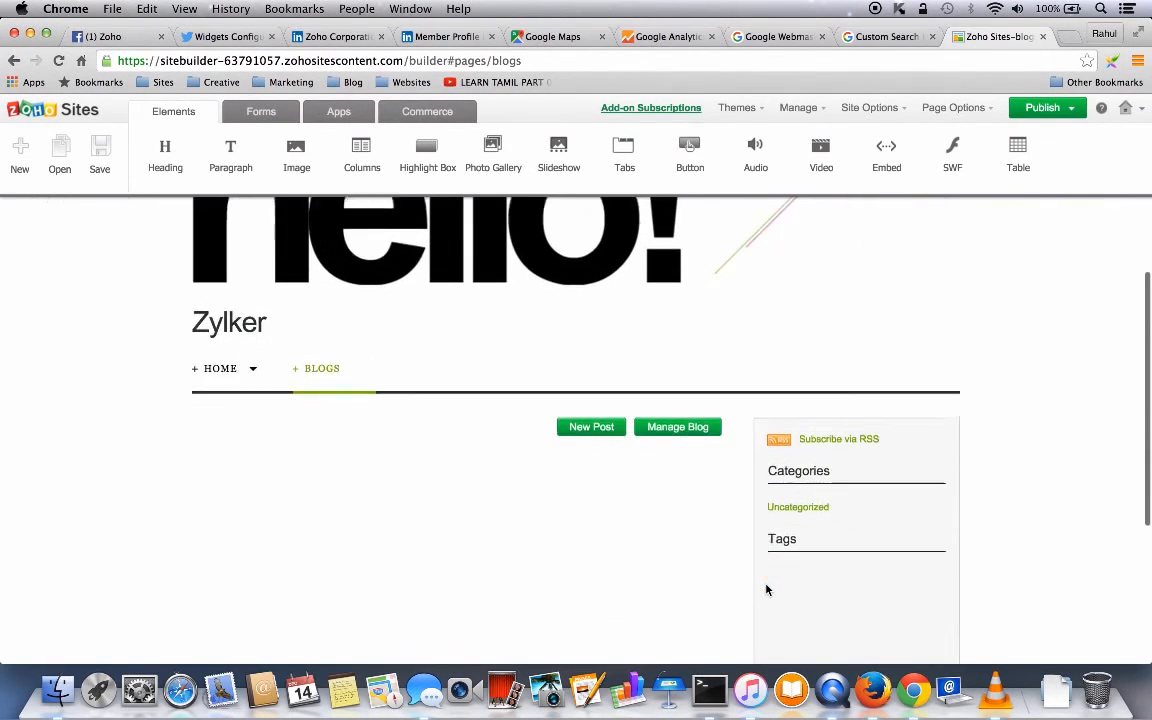
scroll(493, 463, down, 1)
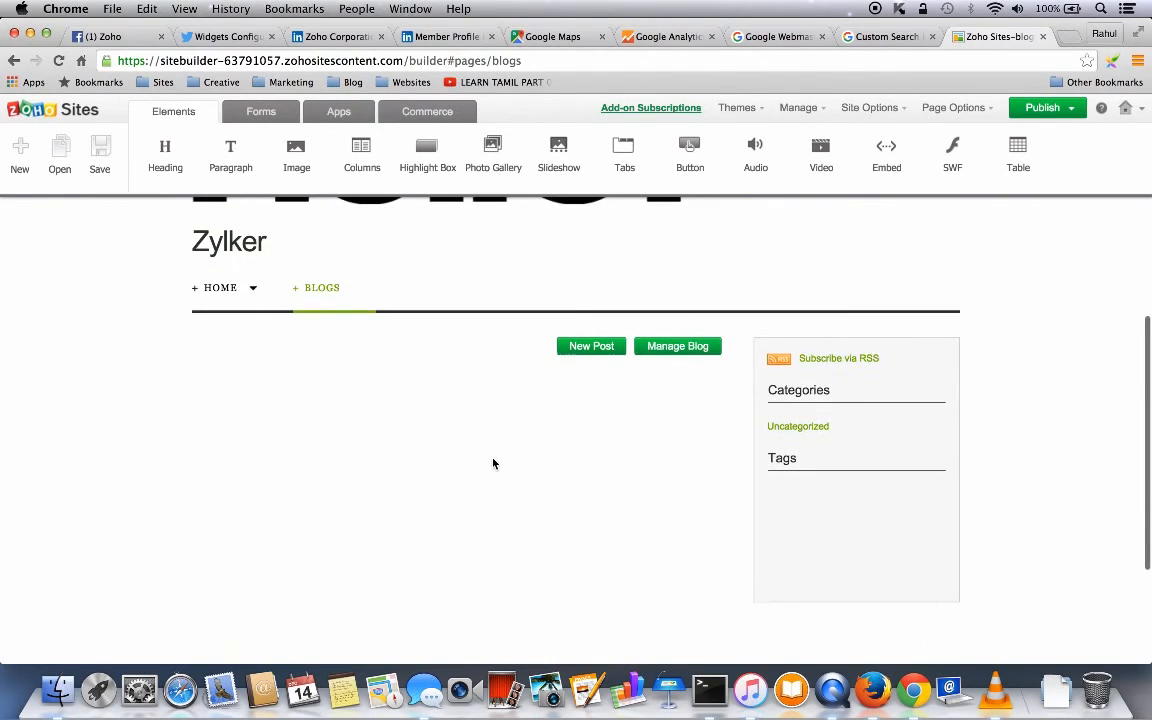
scroll(493, 463, up, 1)
click(590, 368)
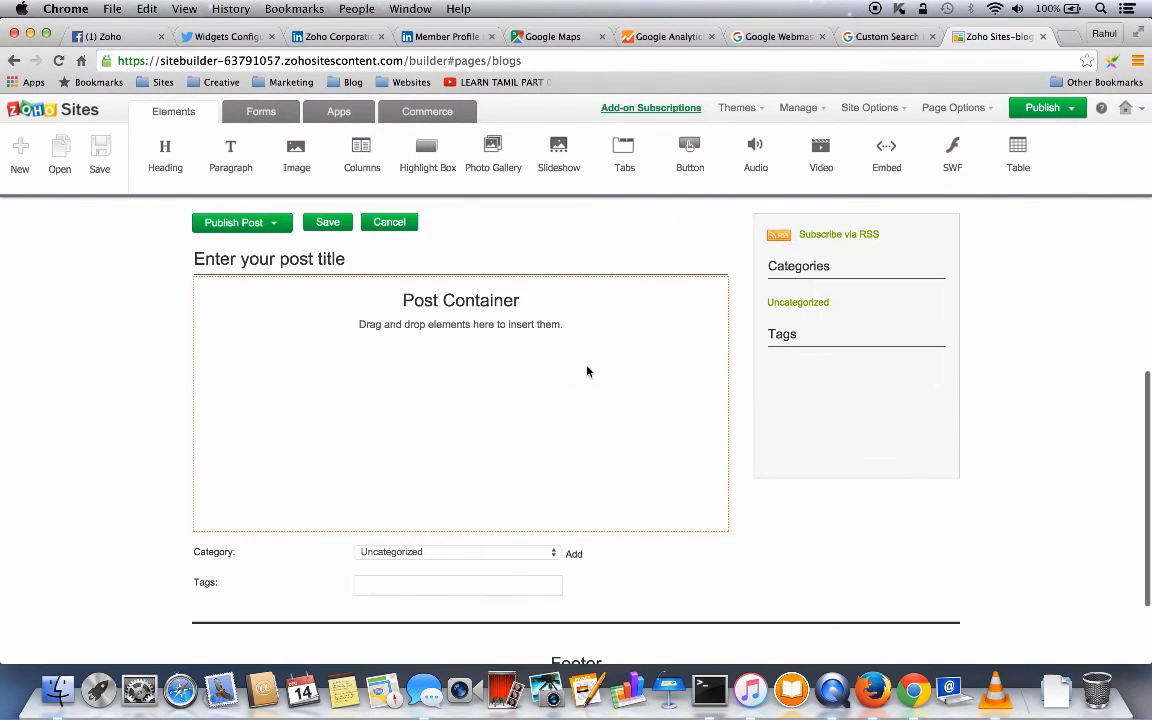
drag(163, 155, 255, 303)
drag(229, 167, 272, 390)
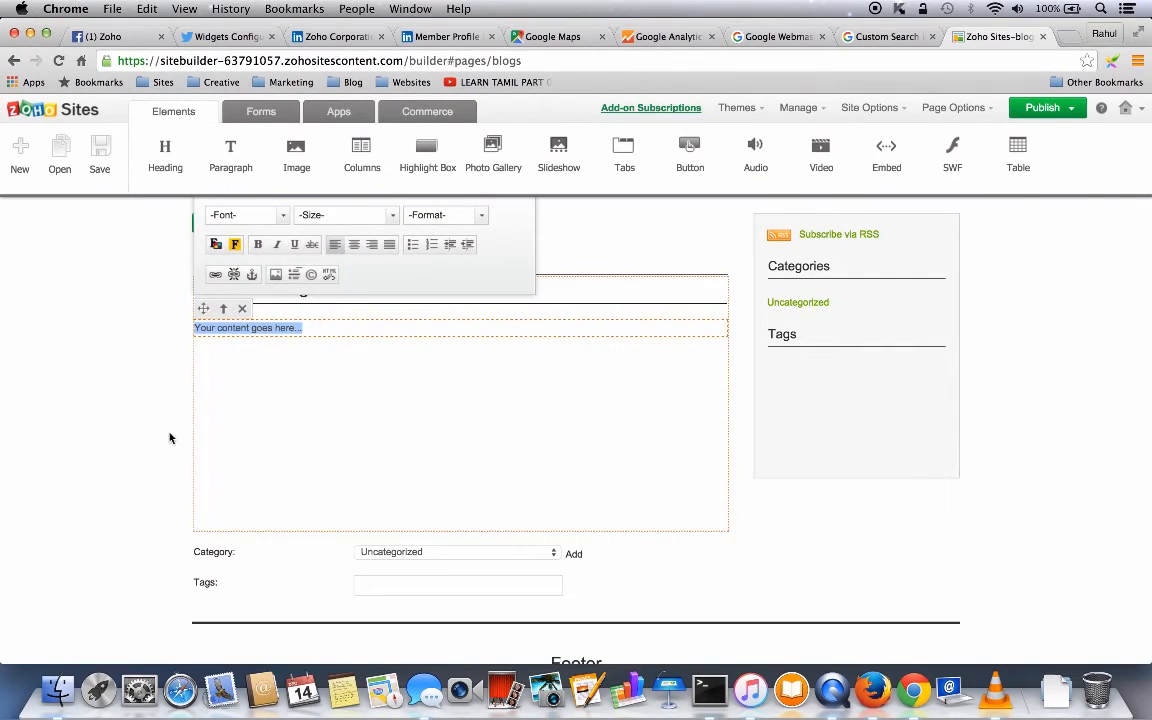
click(221, 414)
scroll(590, 390, up, 3)
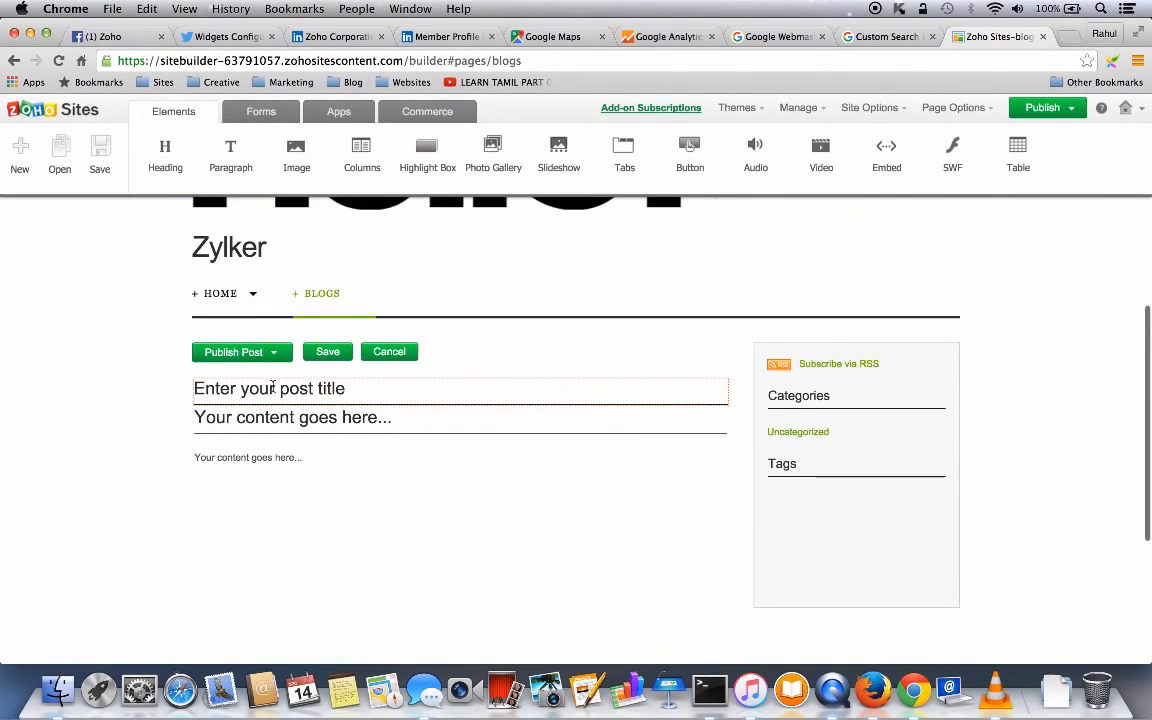
click(267, 358)
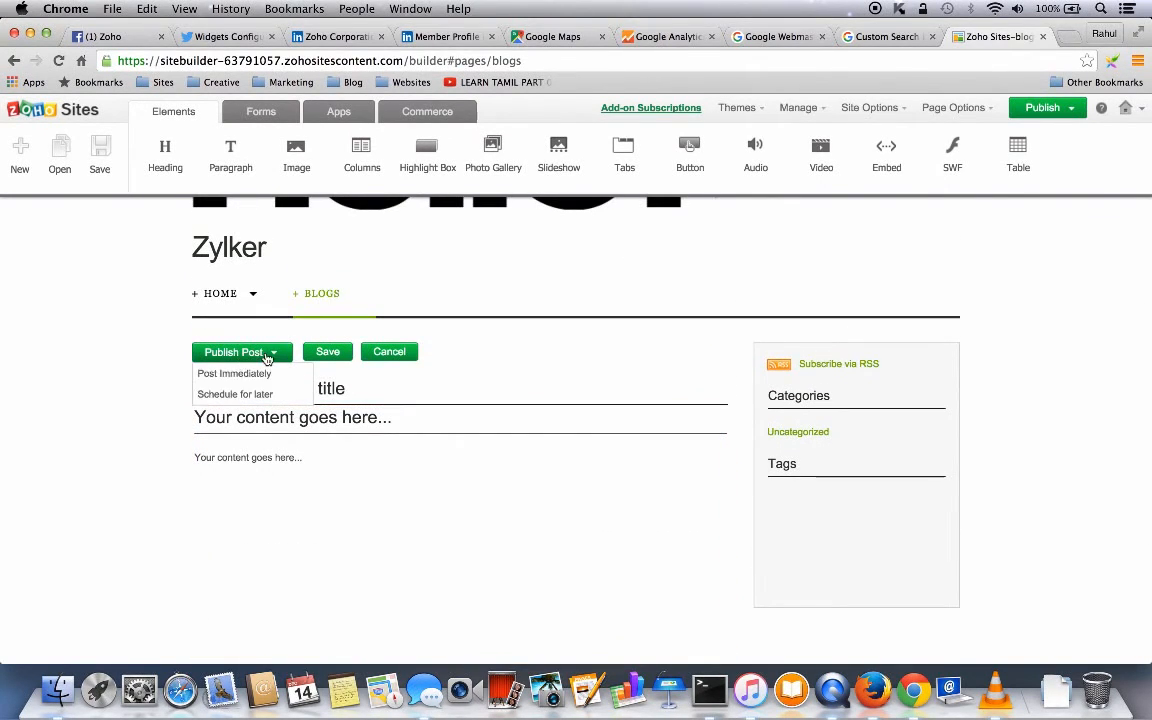
click(229, 376)
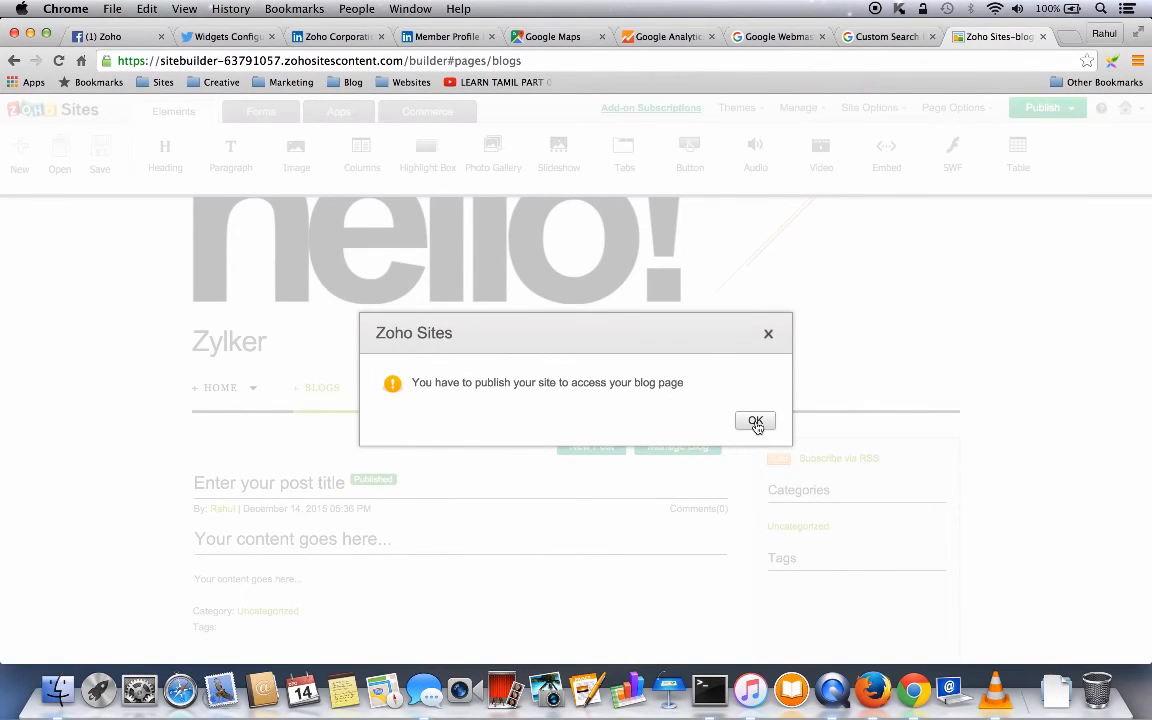
click(769, 336)
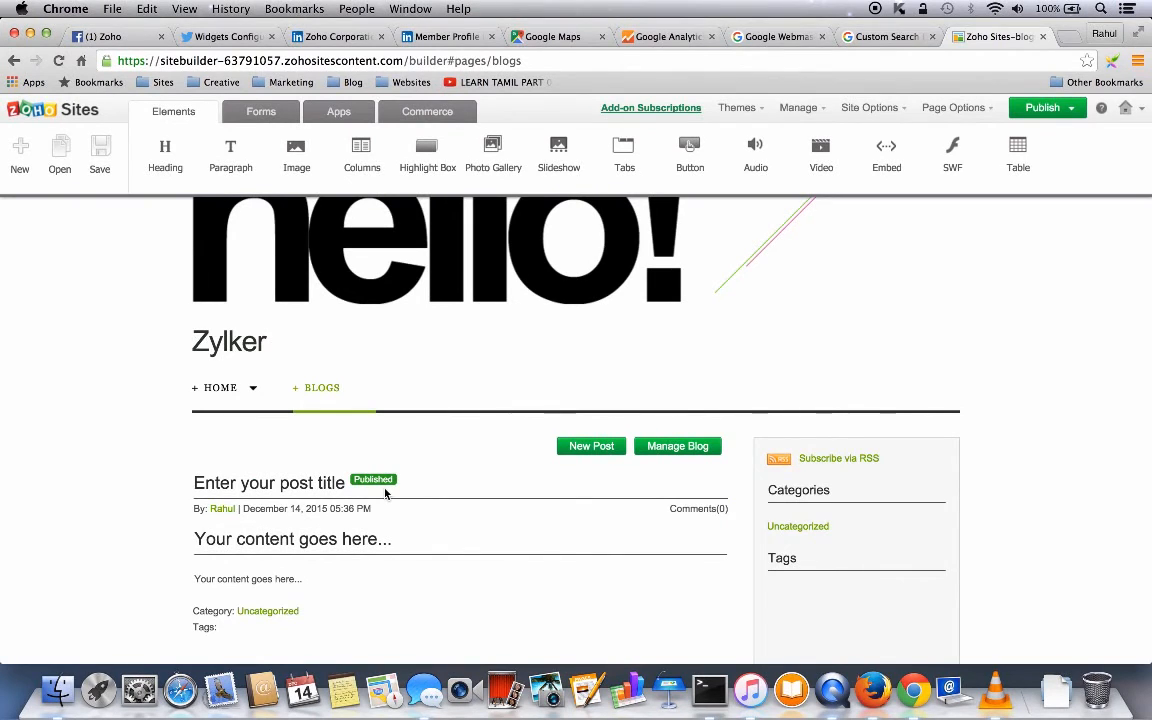
- Go to the blog management settings through Site Options' Manage menu
click(849, 110)
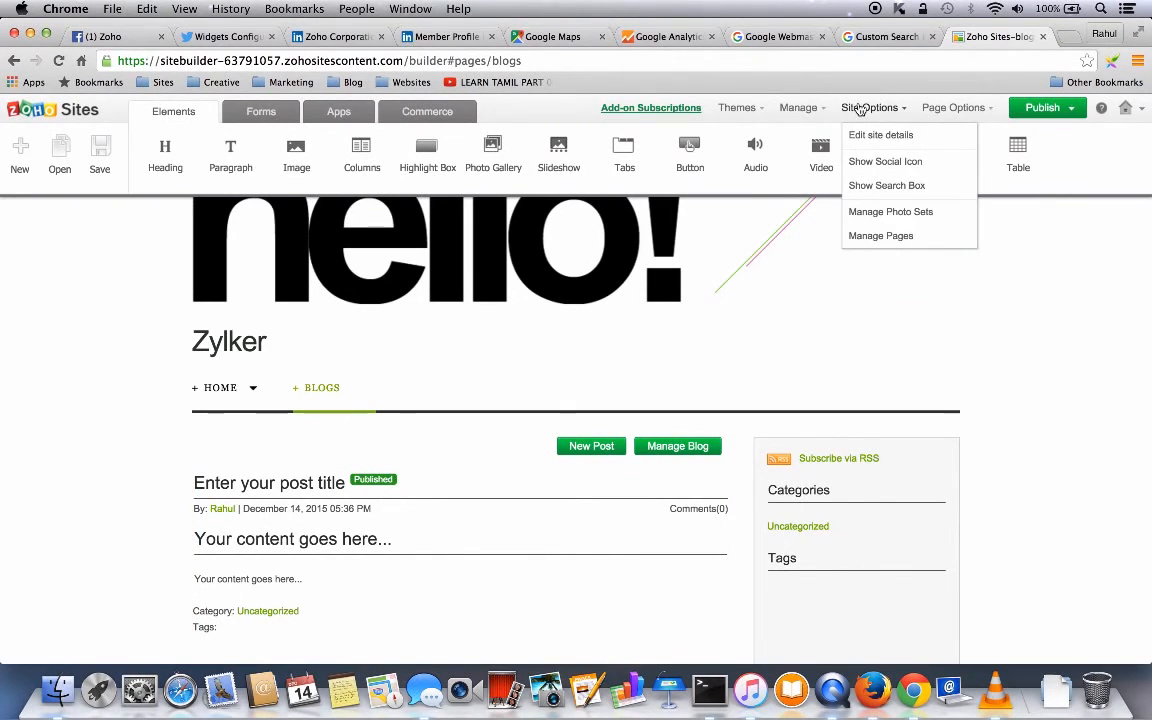
click(800, 108)
click(802, 258)
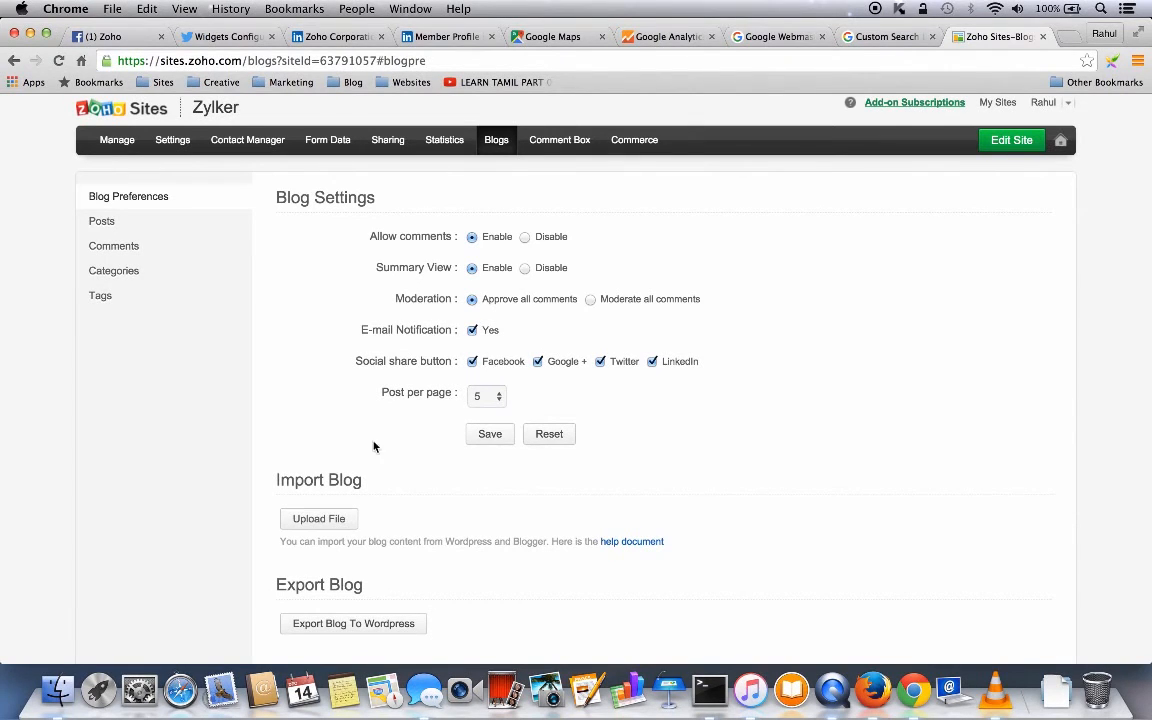
- Browse the blog's Posts, Comments, Categories and Tags lists, then view Comment Box settings
scroll(442, 454, down, 3)
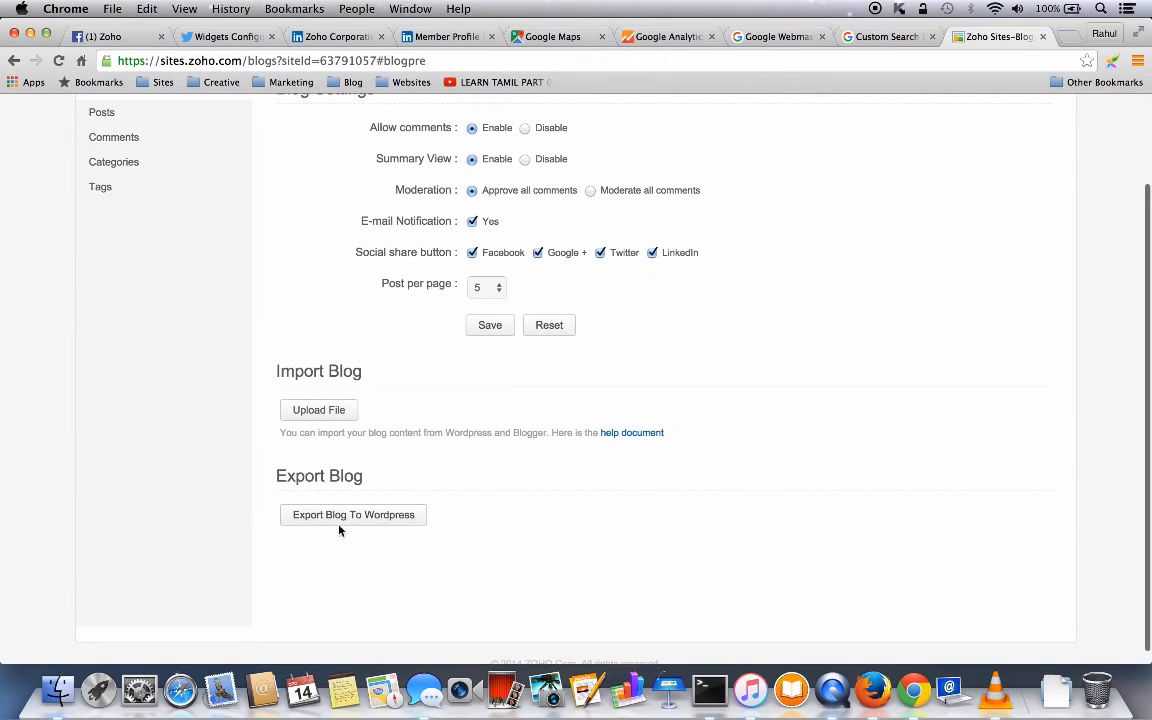
scroll(236, 367, up, 2)
click(108, 203)
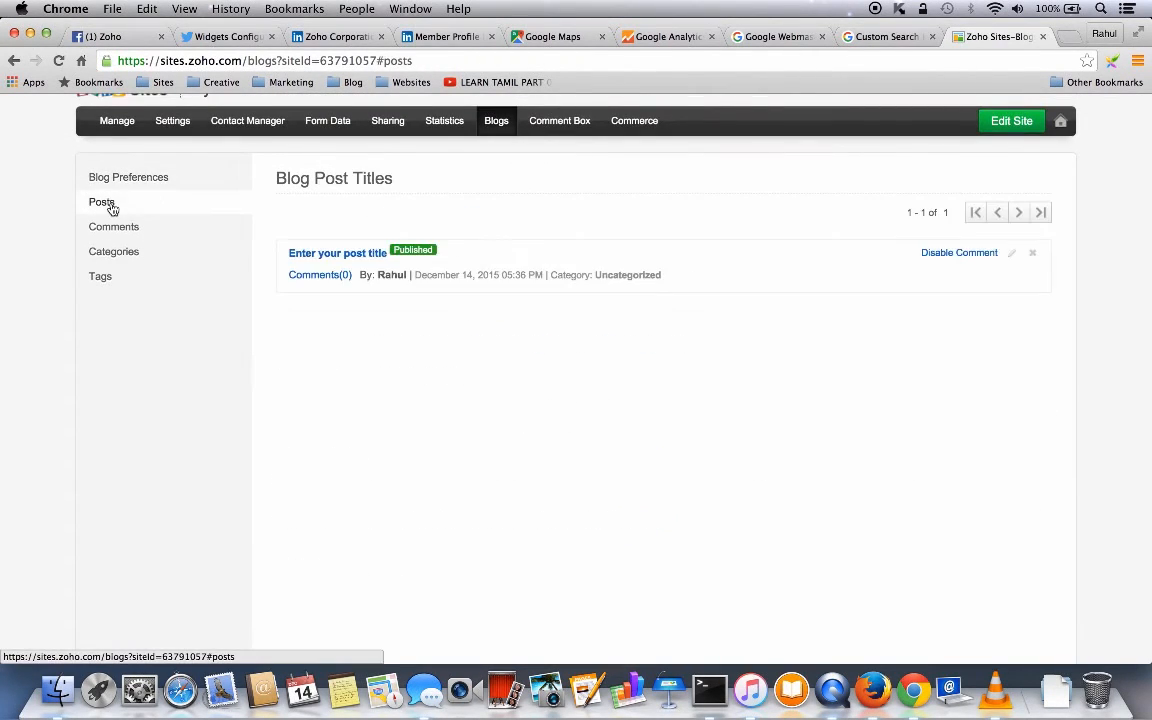
click(122, 230)
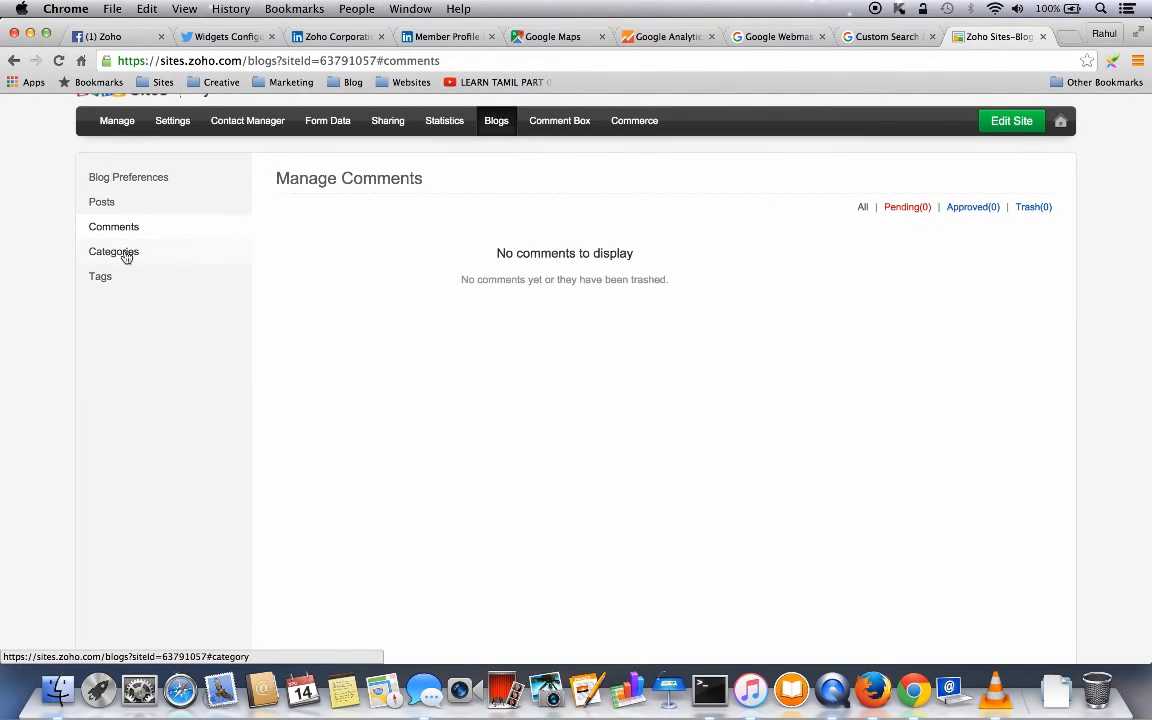
click(126, 257)
click(101, 279)
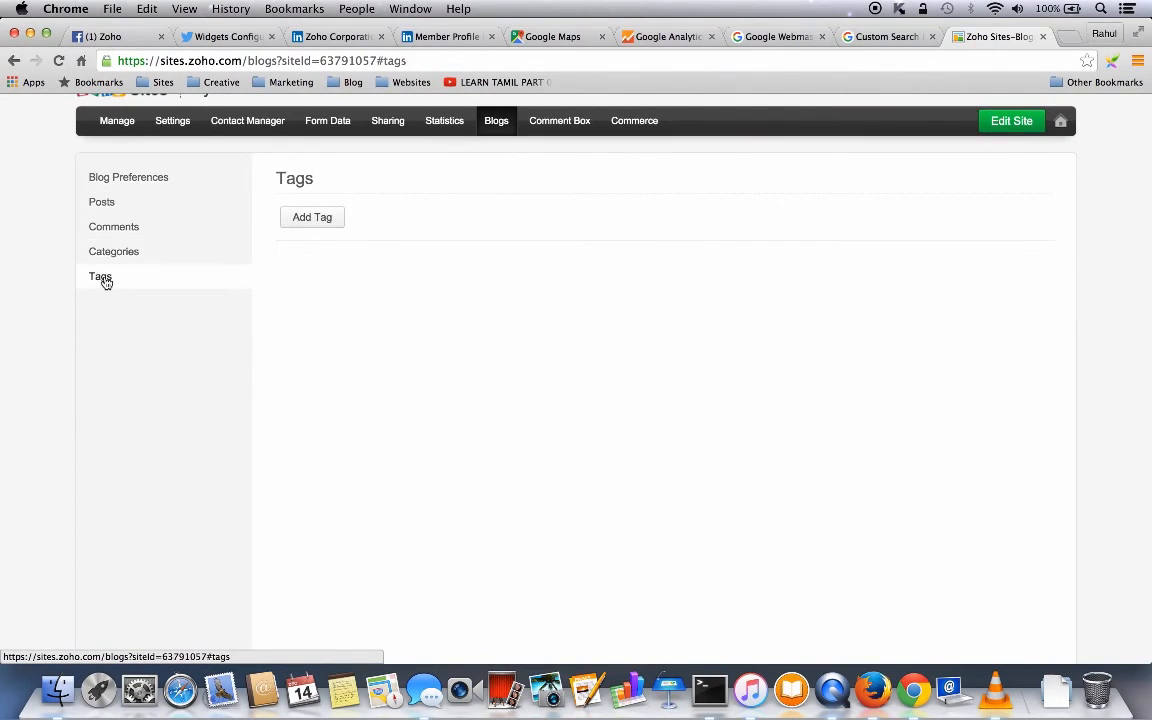
scroll(434, 417, up, 2)
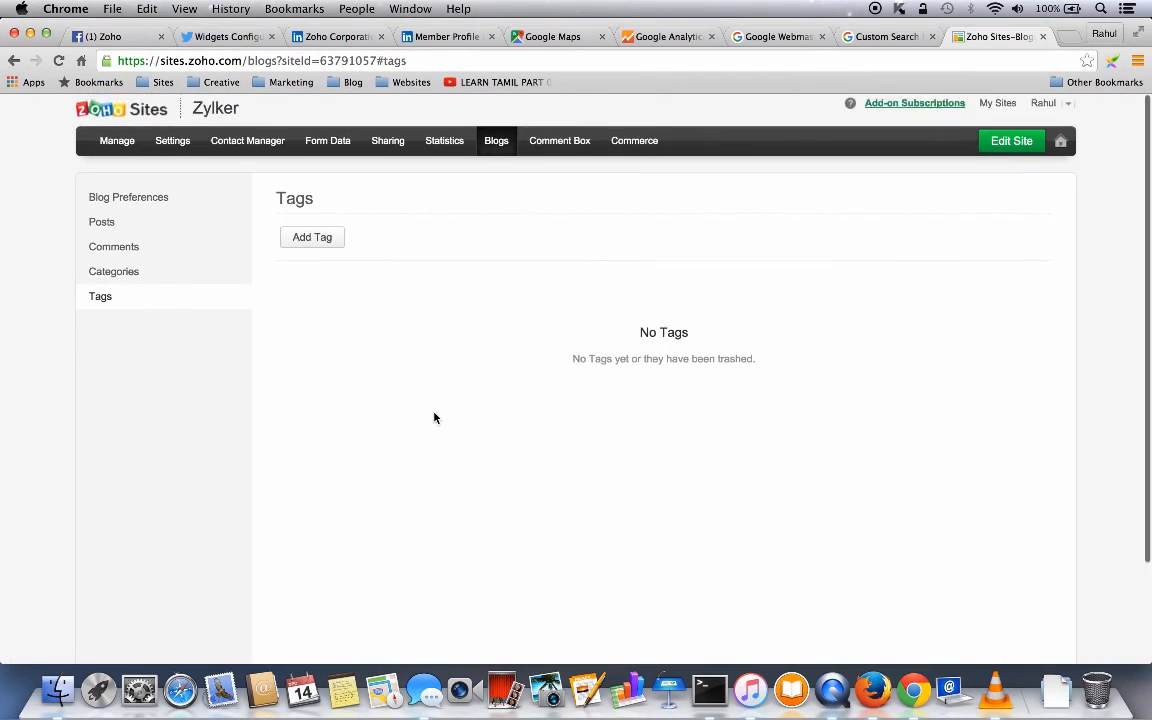
click(558, 143)
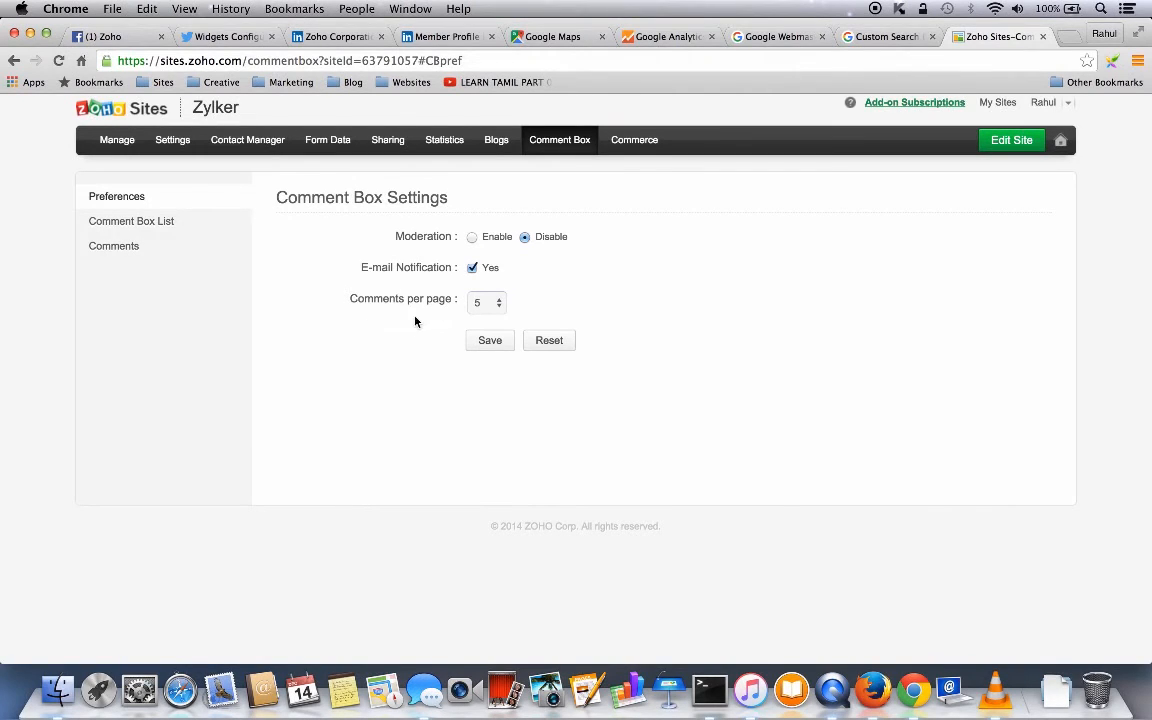
- Check the Comment Box List and Comments, then view the Commerce products list
click(155, 227)
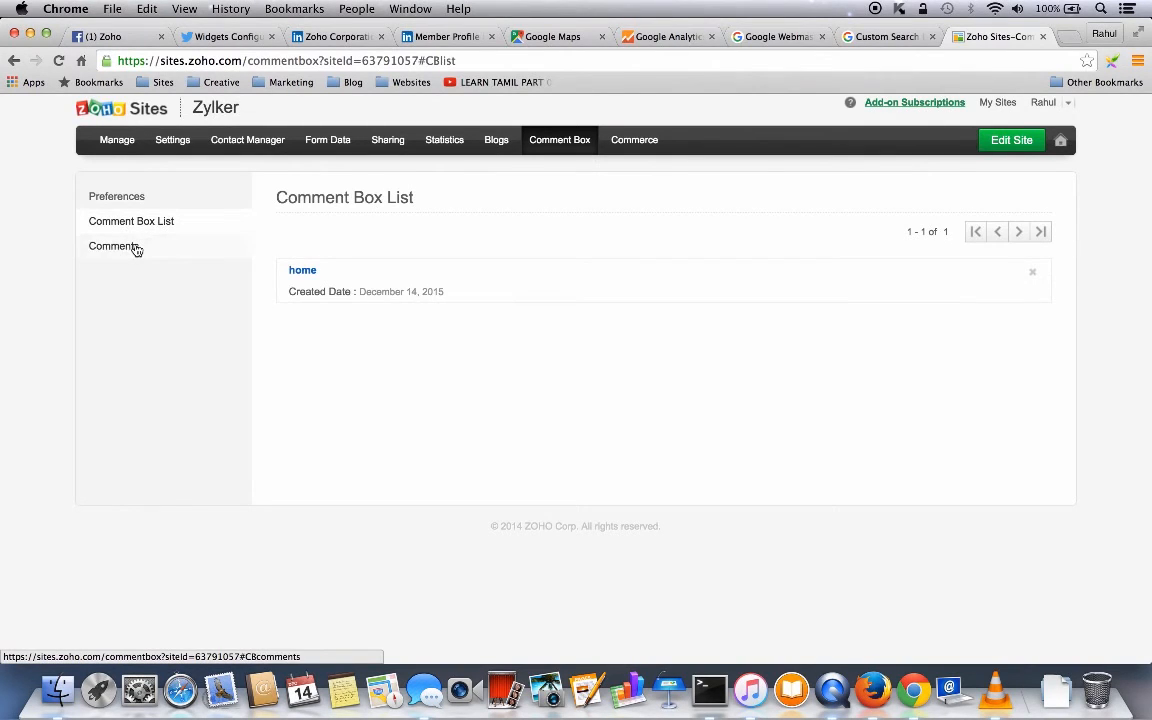
click(136, 249)
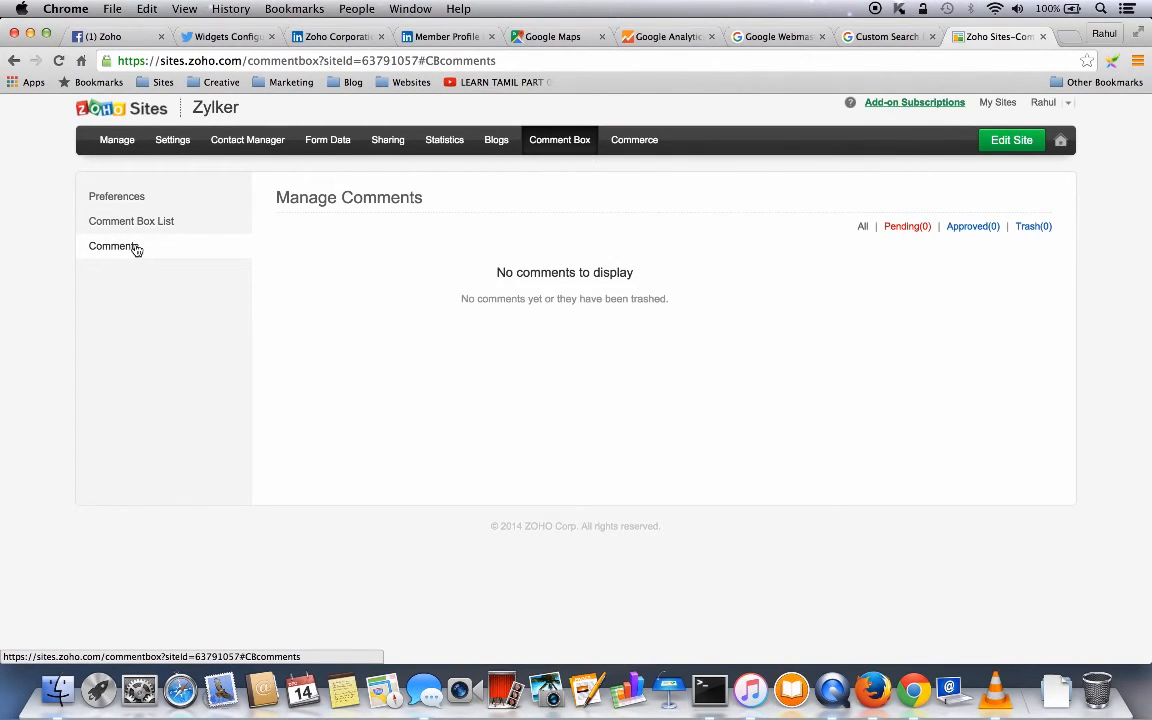
click(636, 141)
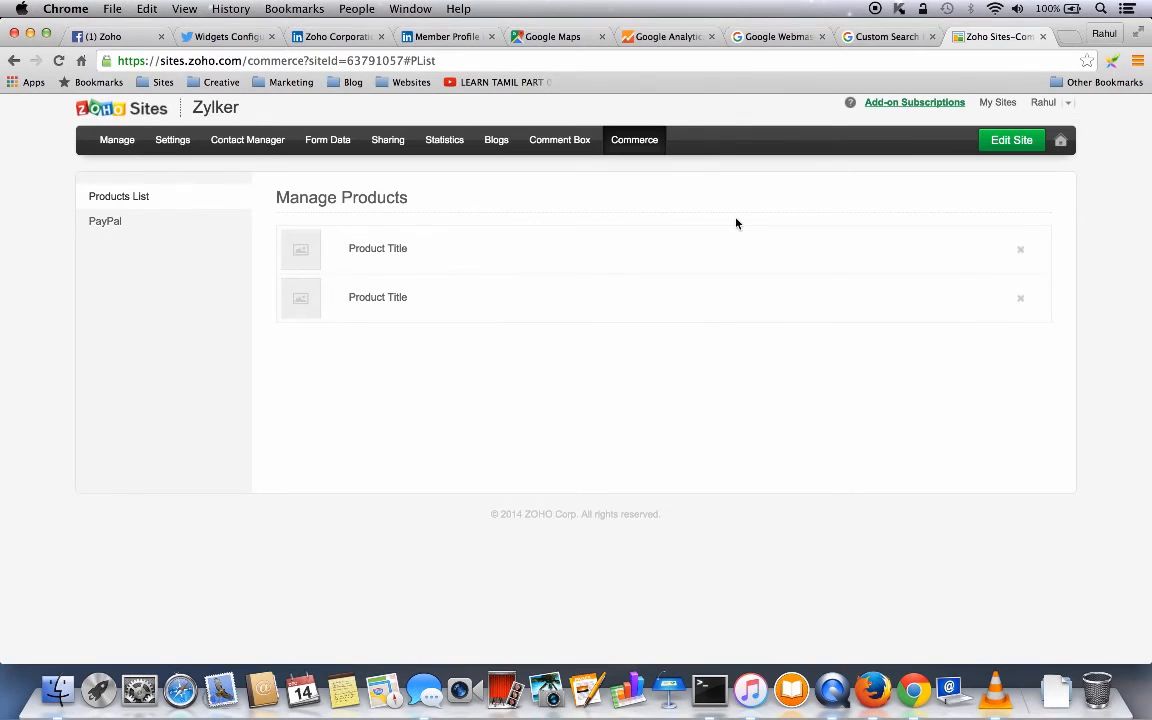
- Return to the Zylker site builder and view site details without changing them
click(1011, 142)
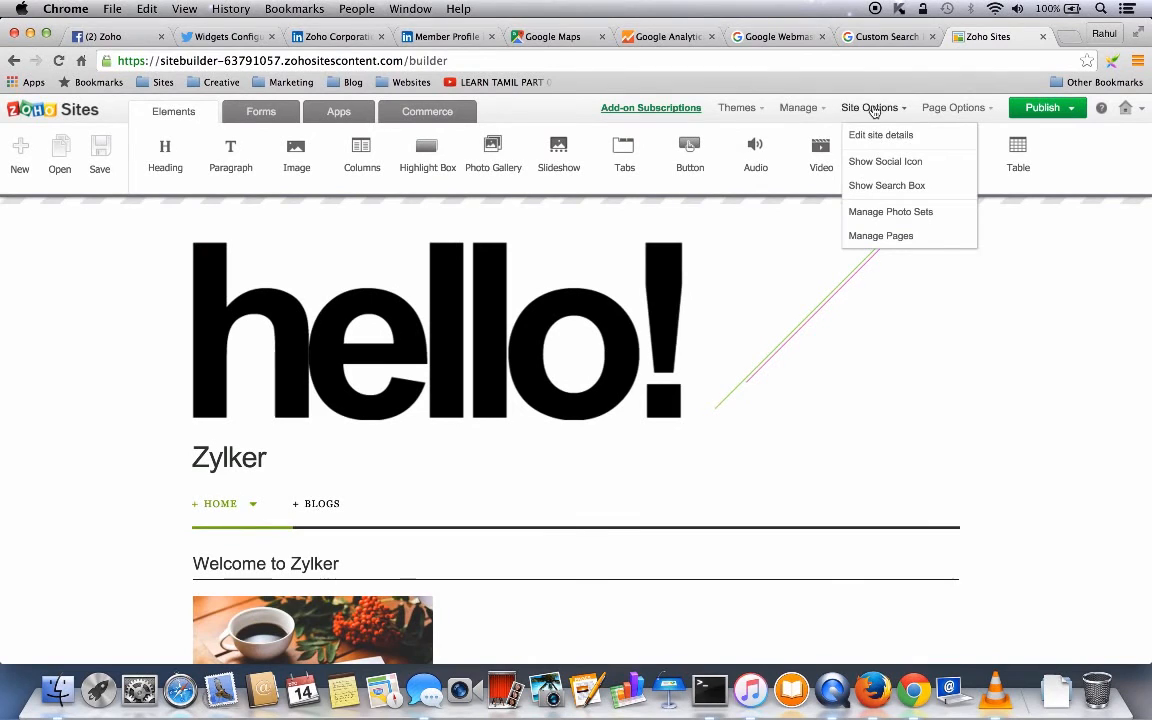
click(958, 108)
click(870, 108)
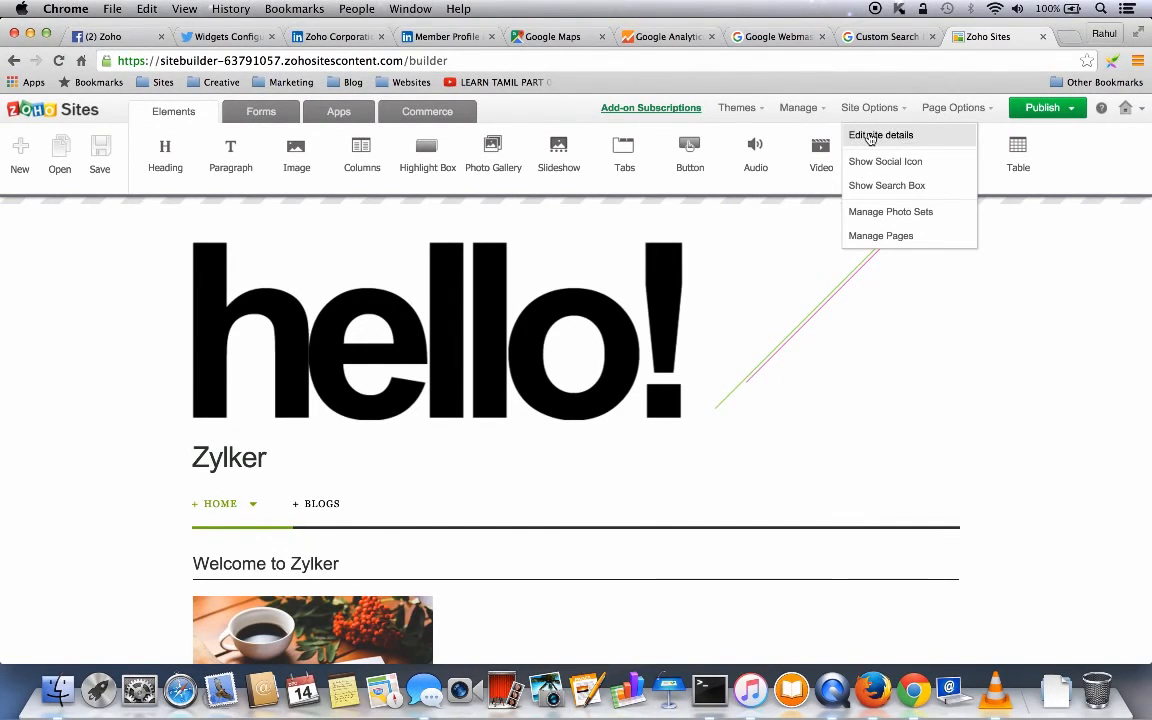
click(884, 136)
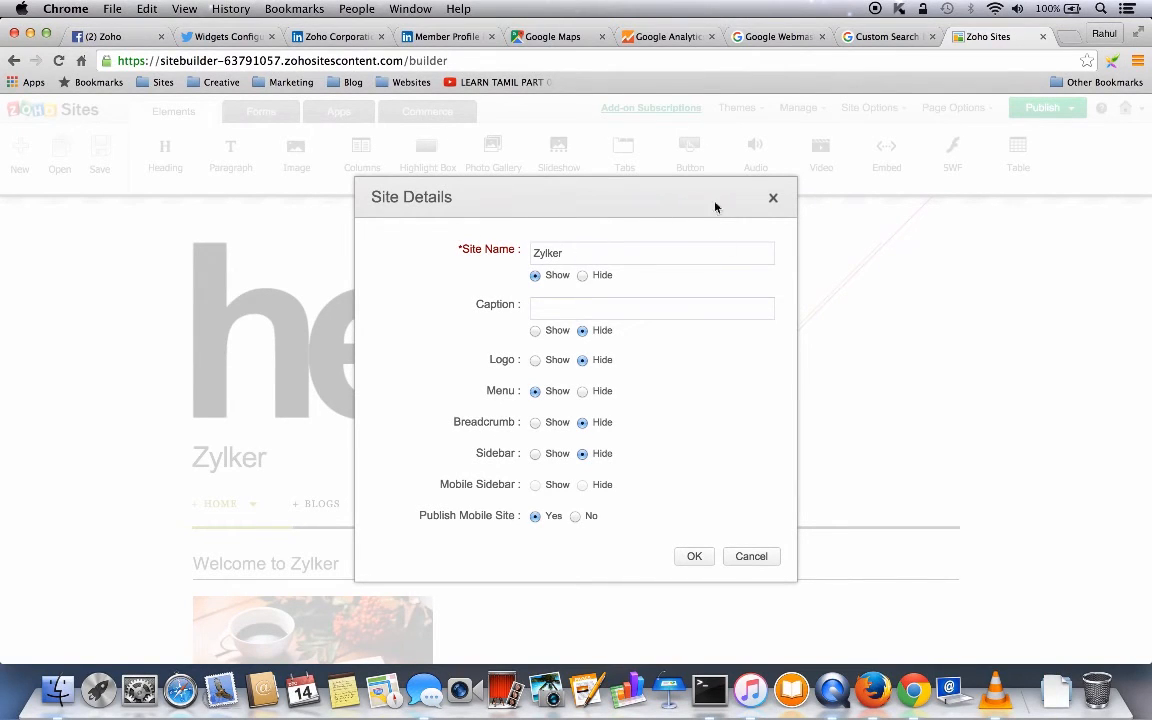
click(773, 198)
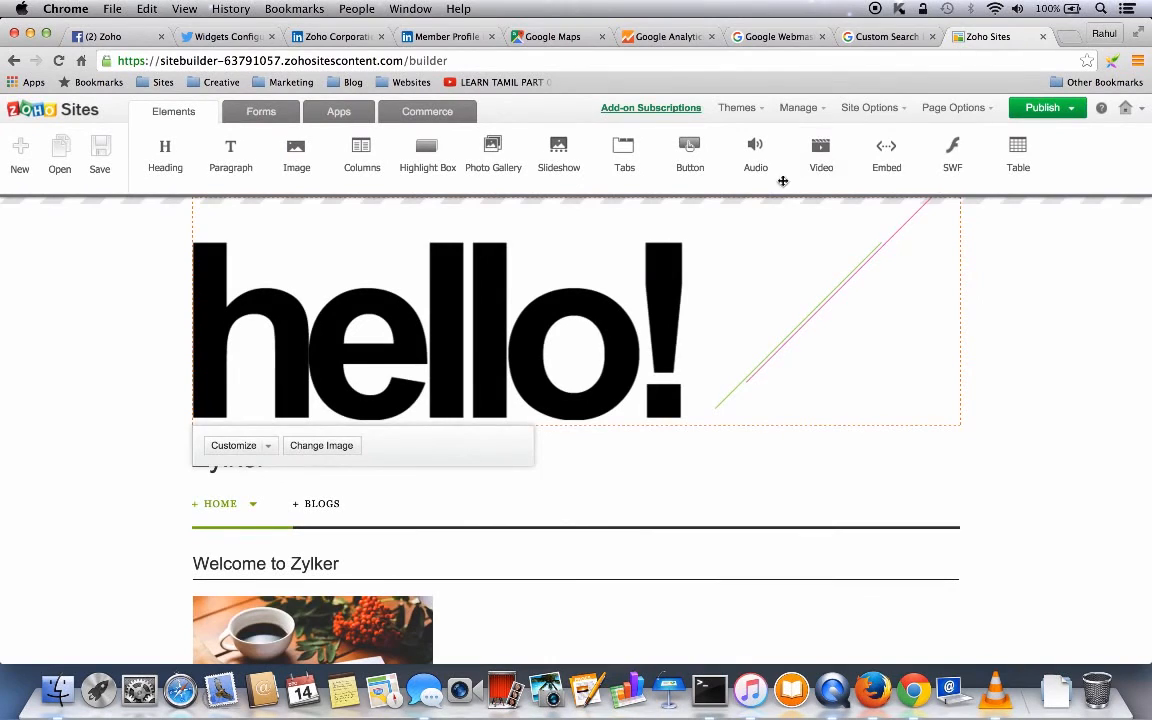
click(887, 108)
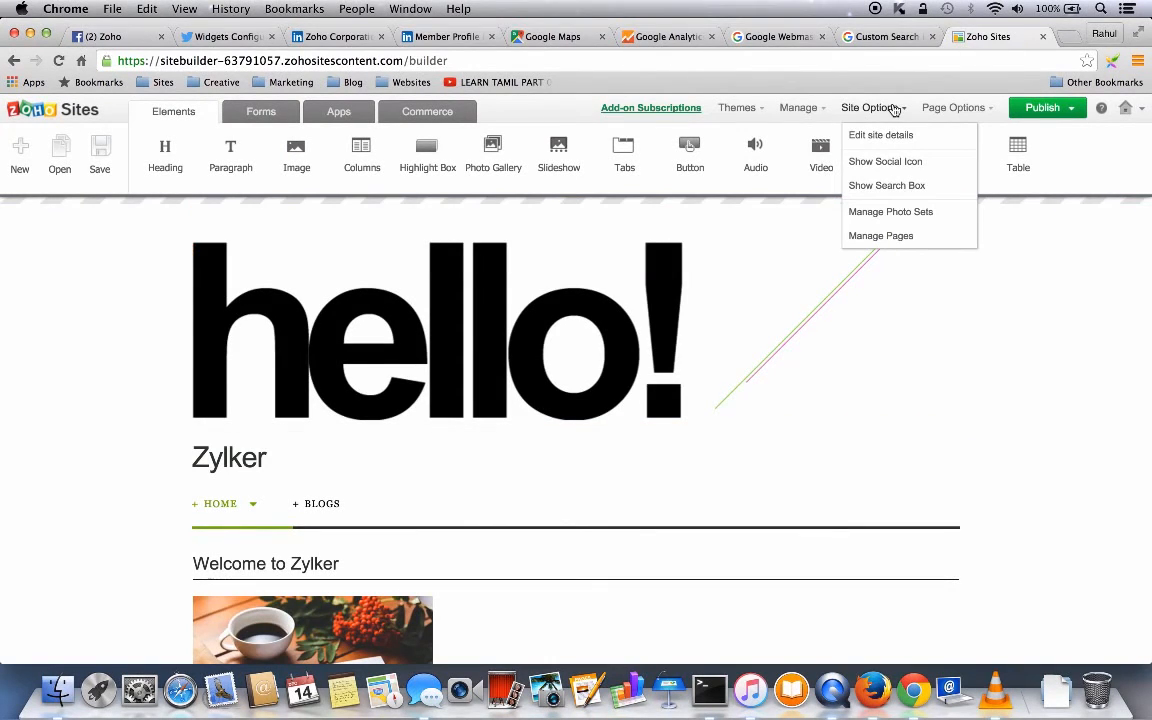
- Paste the Zoho Facebook page address into the Social Icon FaceBook link field
click(876, 163)
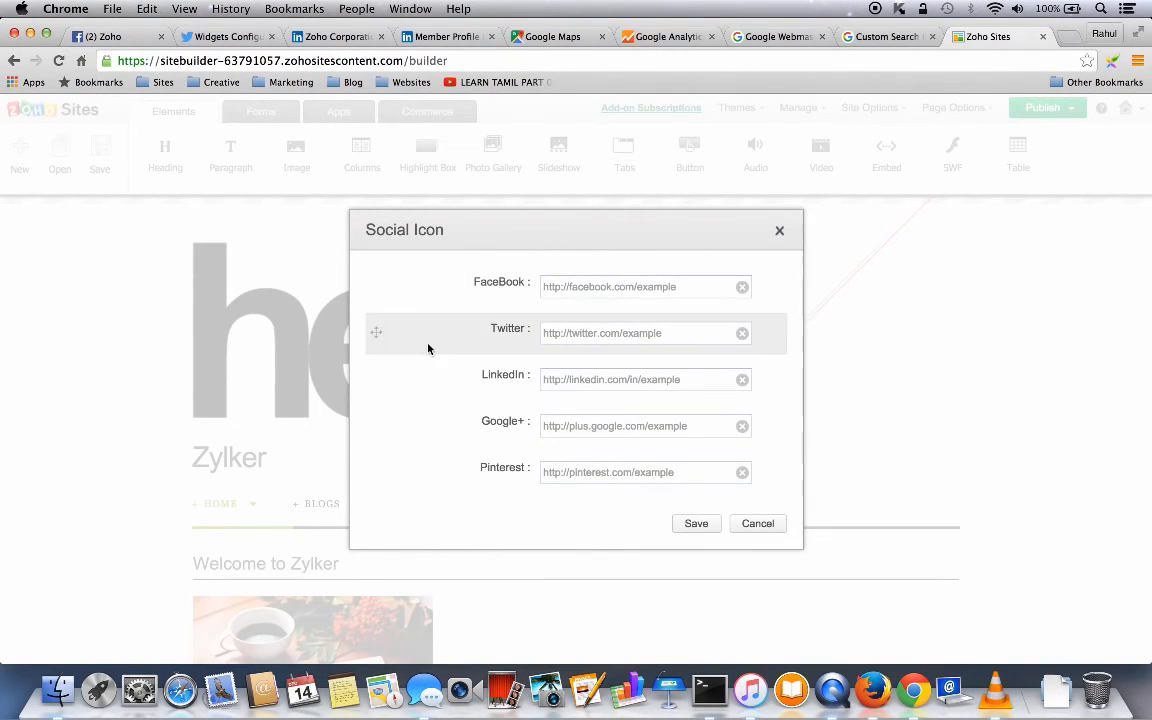
click(108, 40)
click(344, 62)
key(super+c)
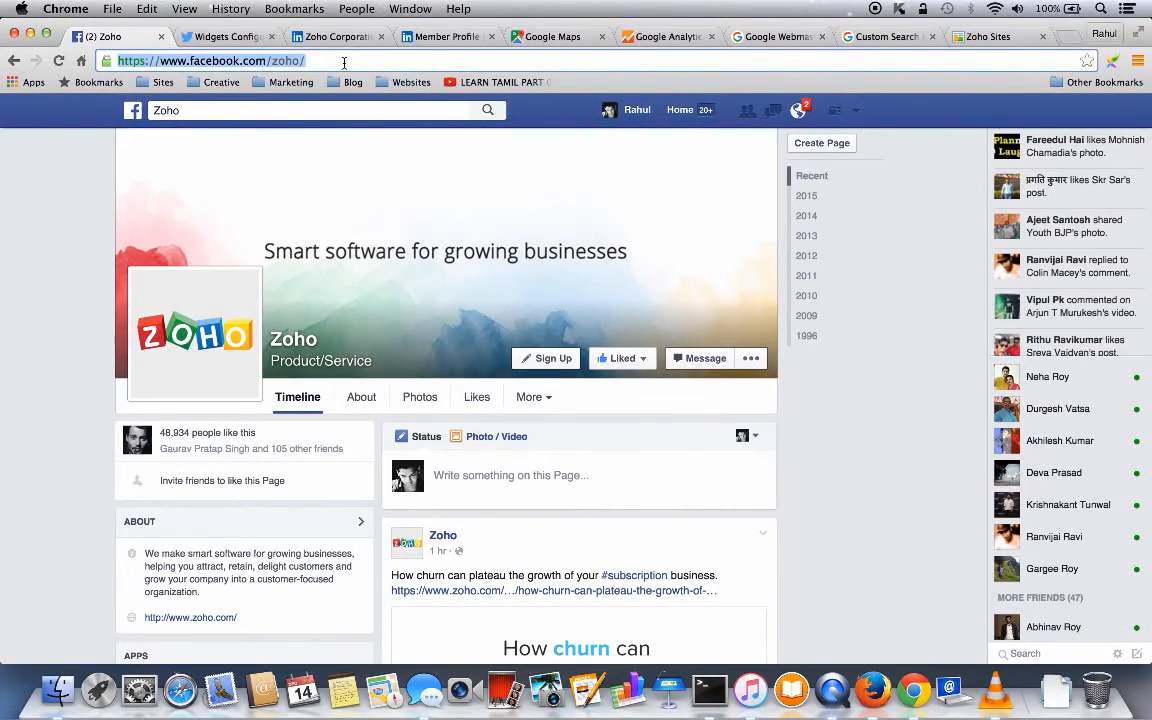
click(975, 36)
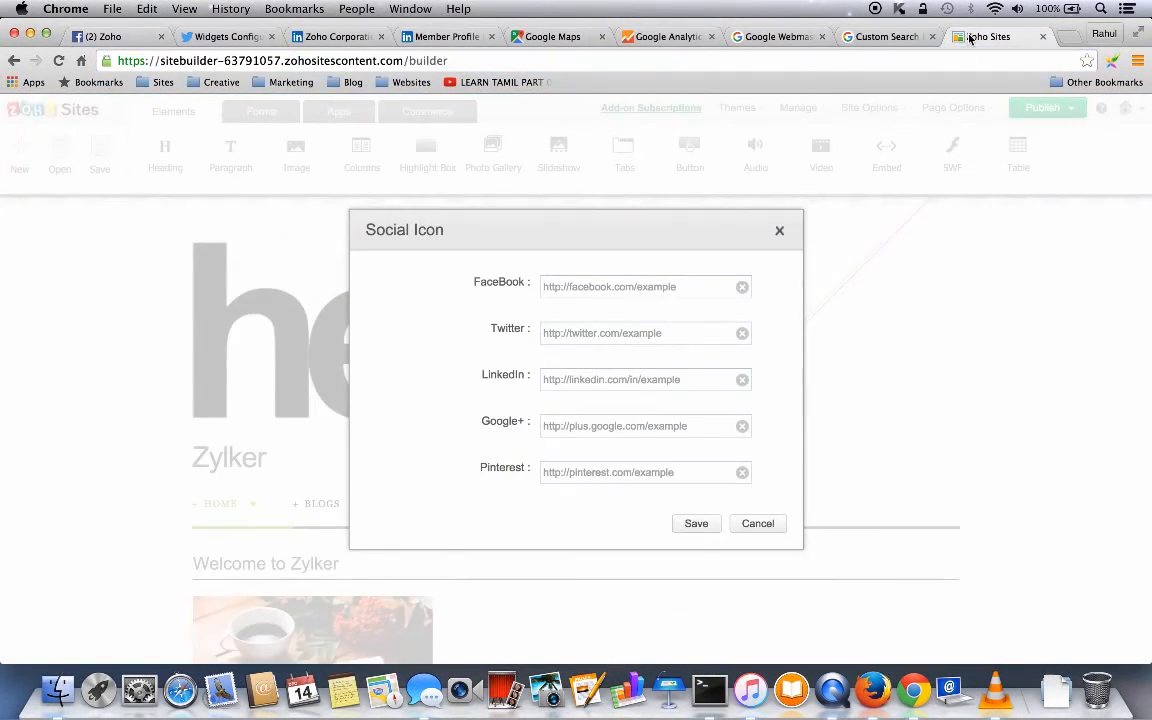
click(552, 286)
key(super+v)
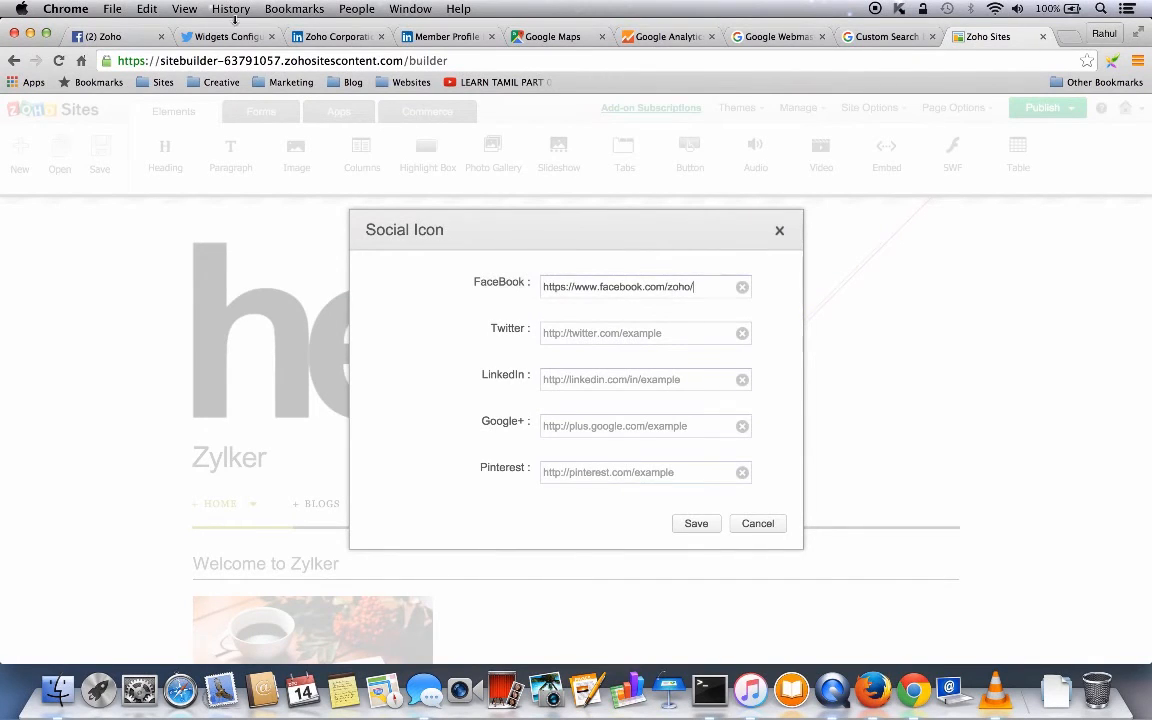
click(216, 40)
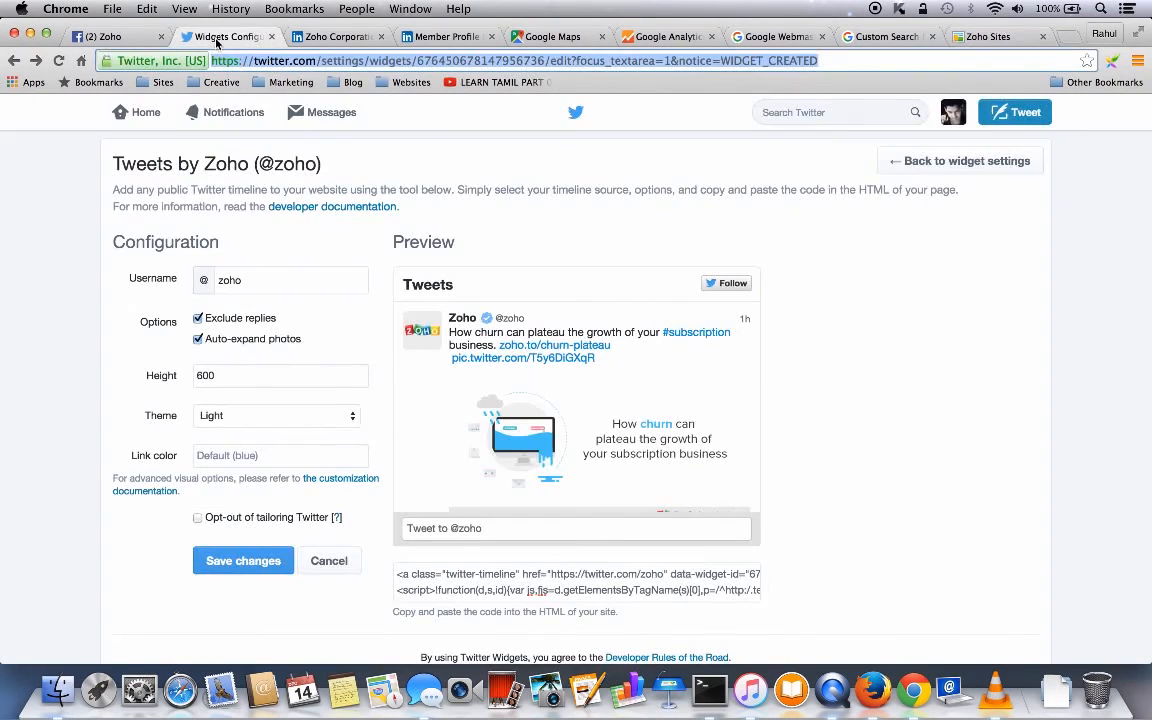
click(796, 113)
text(zoho)
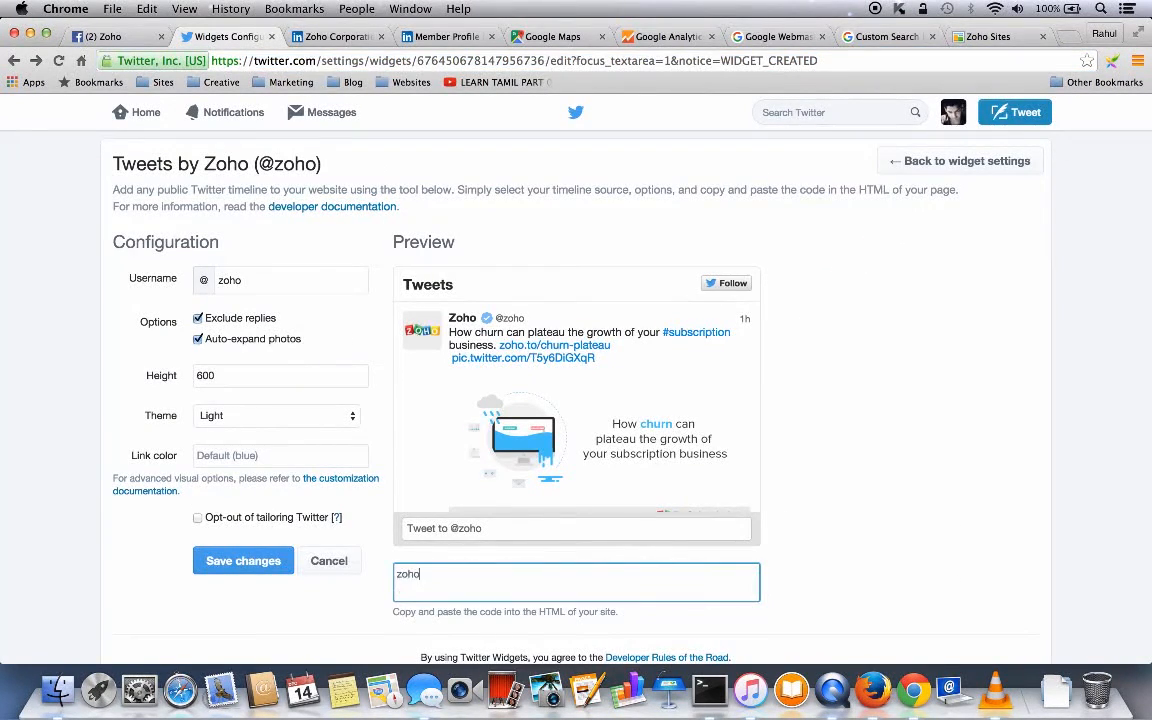
click(795, 113)
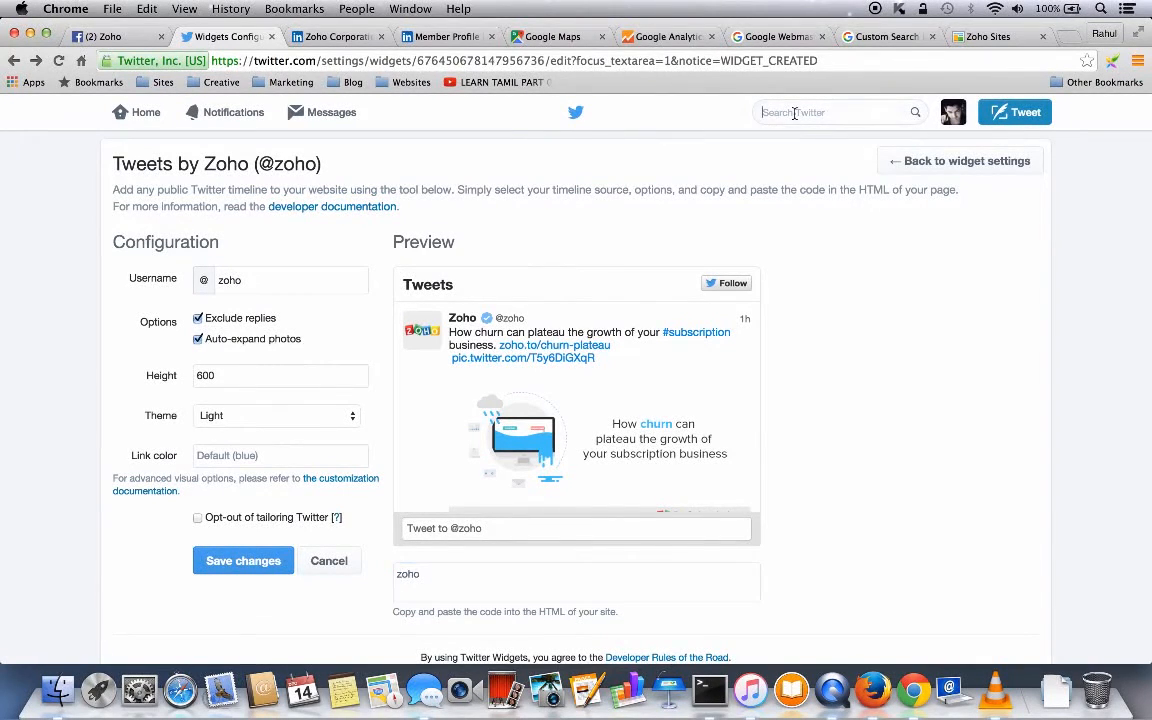
text(zoho)
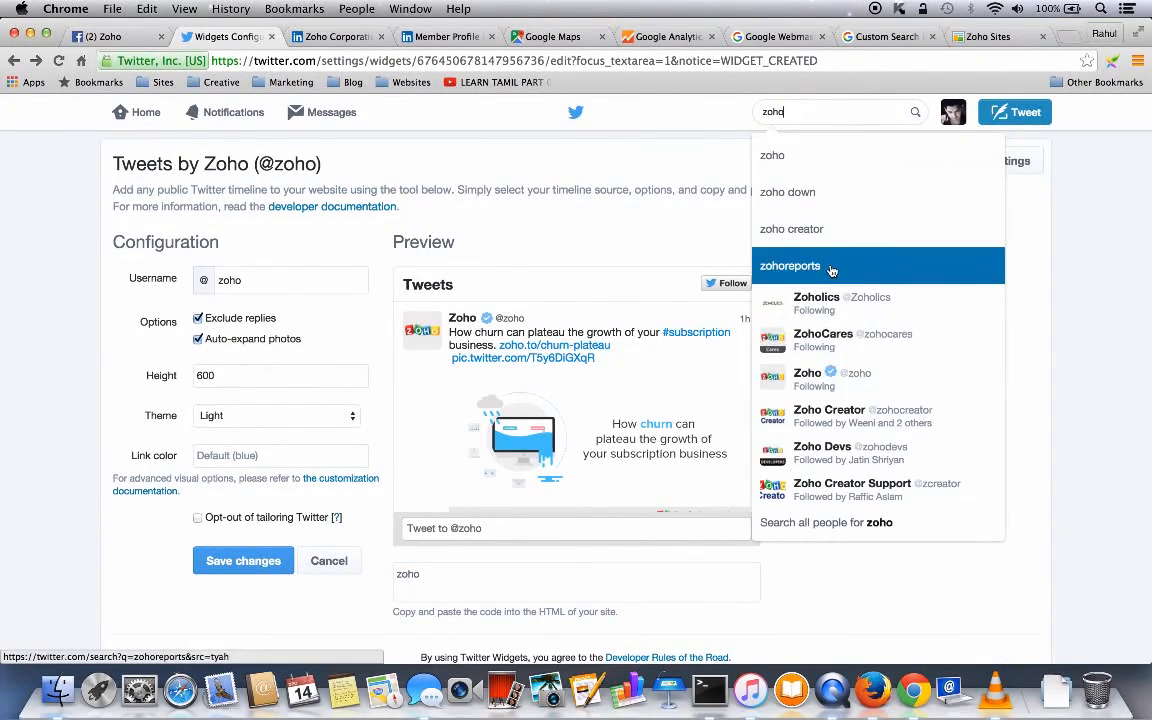
click(826, 376)
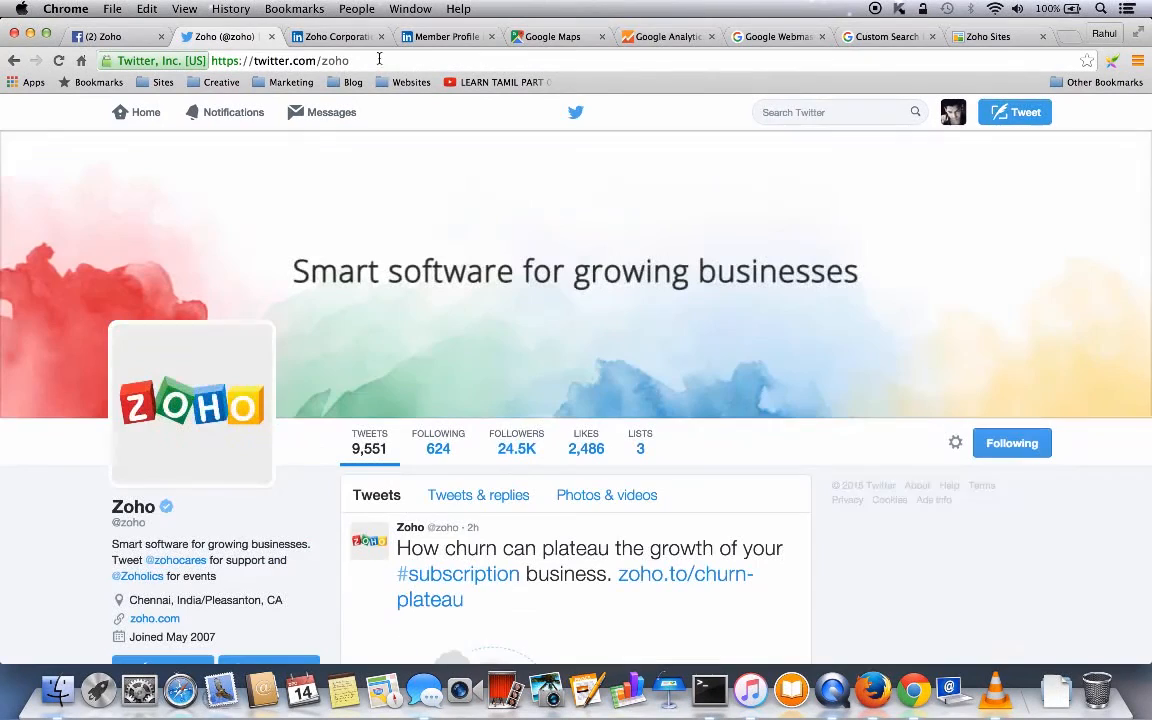
click(378, 62)
key(super+c)
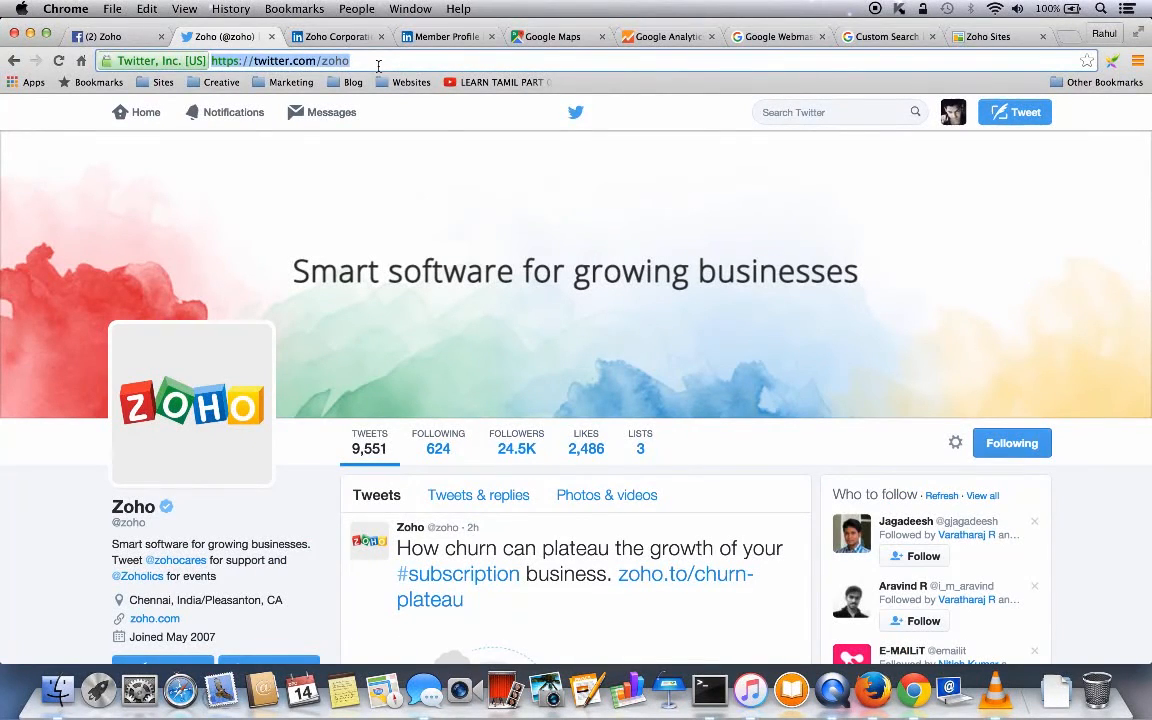
click(985, 36)
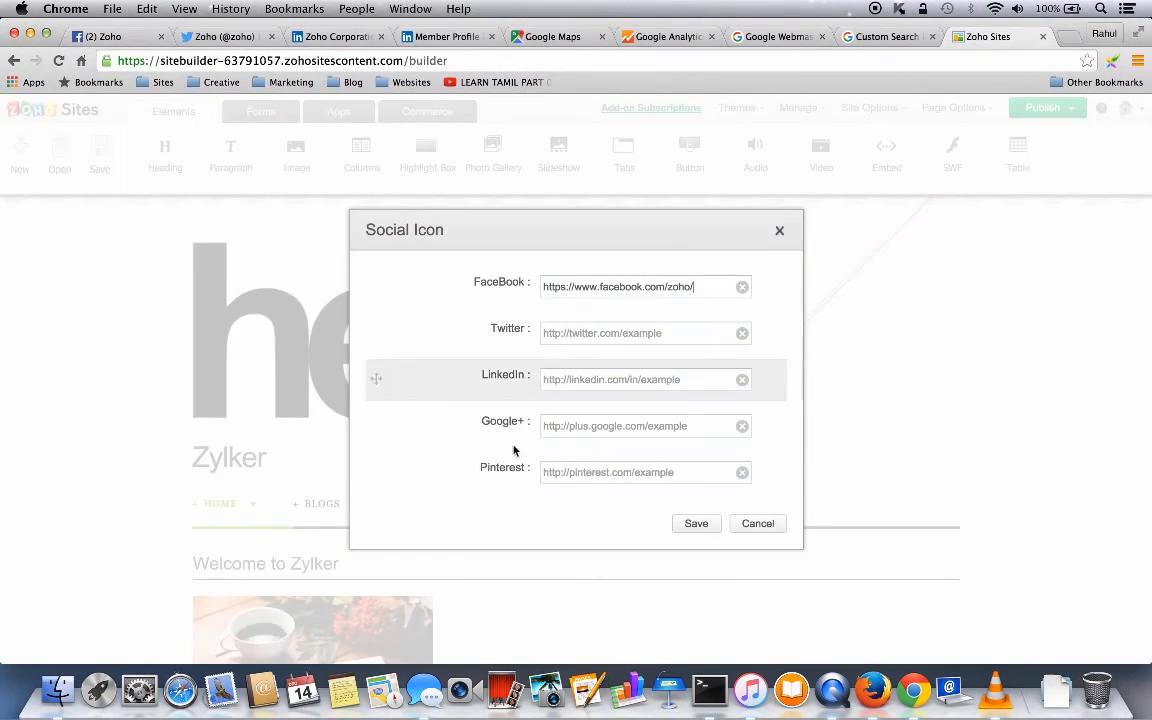
click(550, 332)
key(super+v)
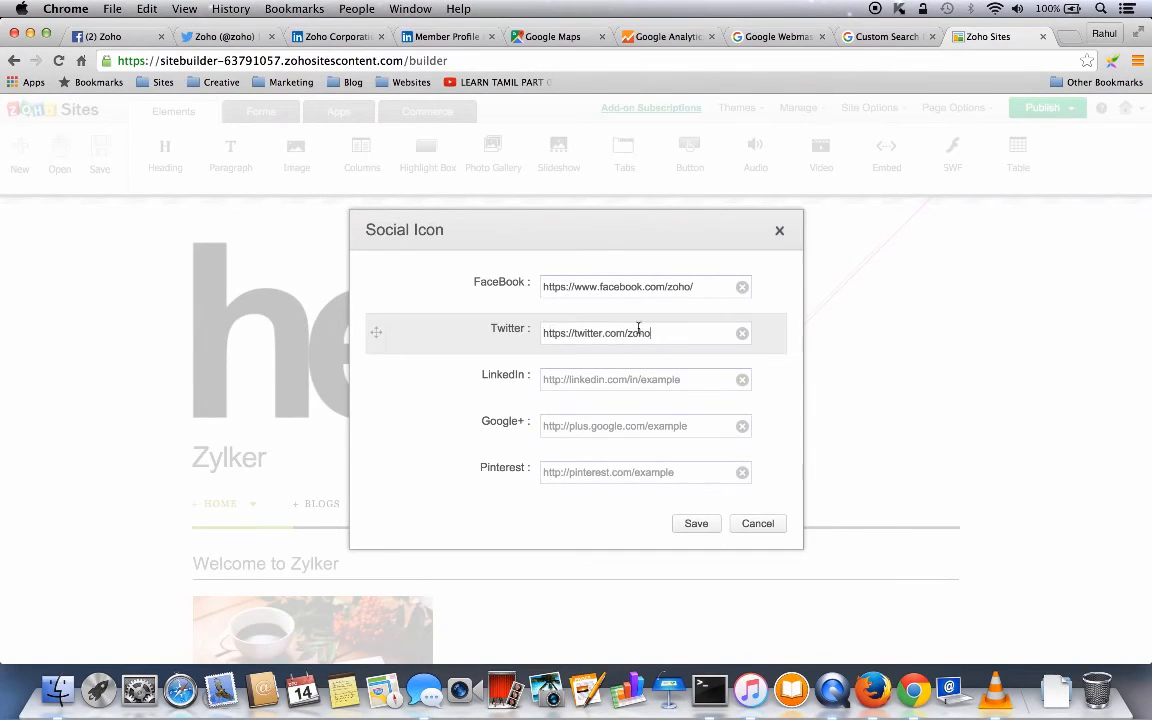
click(696, 523)
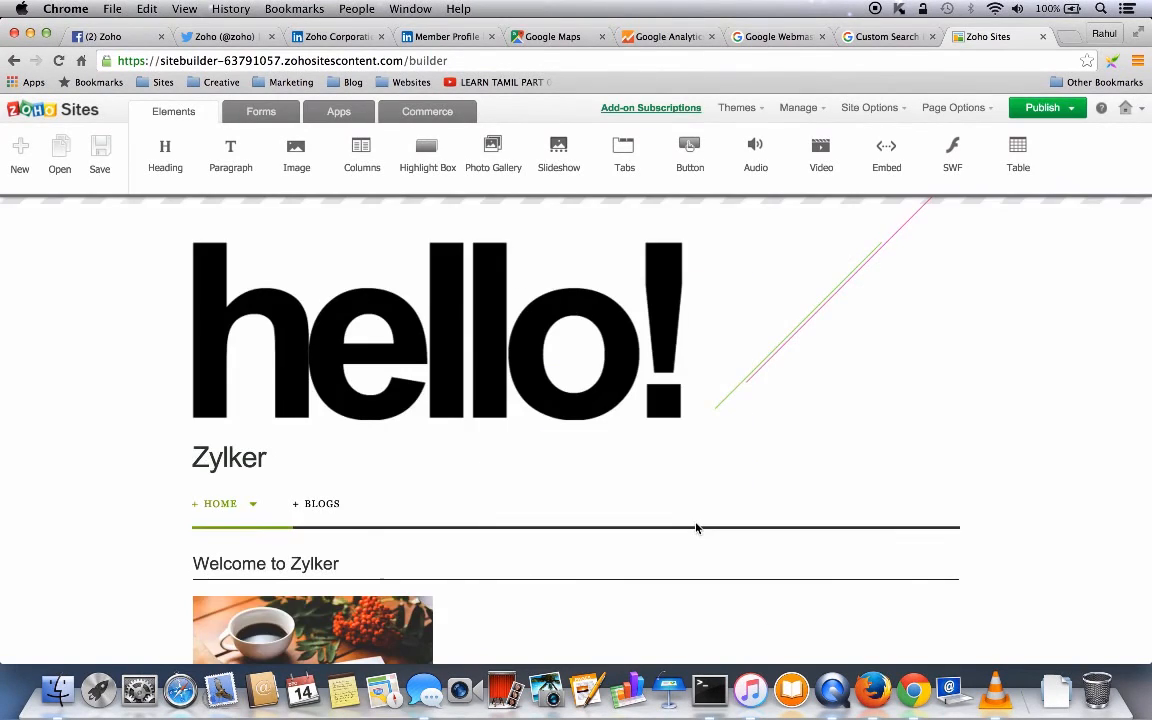
scroll(697, 528, down, 5)
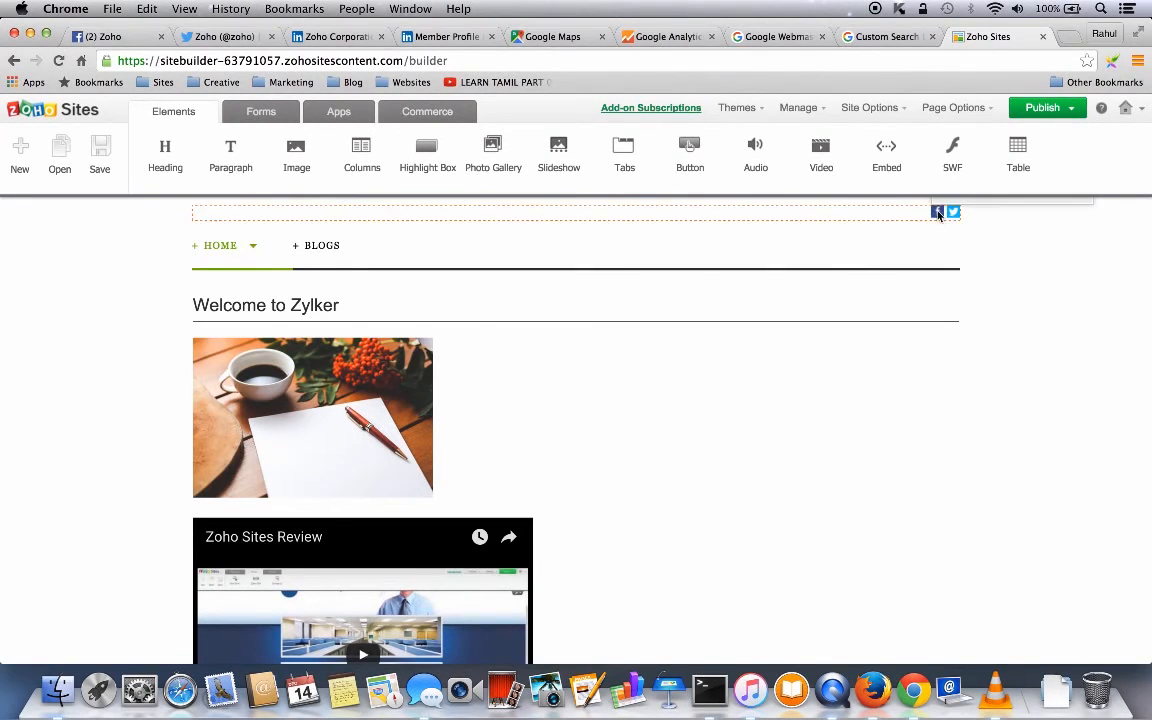
- Reopen the Social Icon settings and save them again unchanged
scroll(951, 213, up, 5)
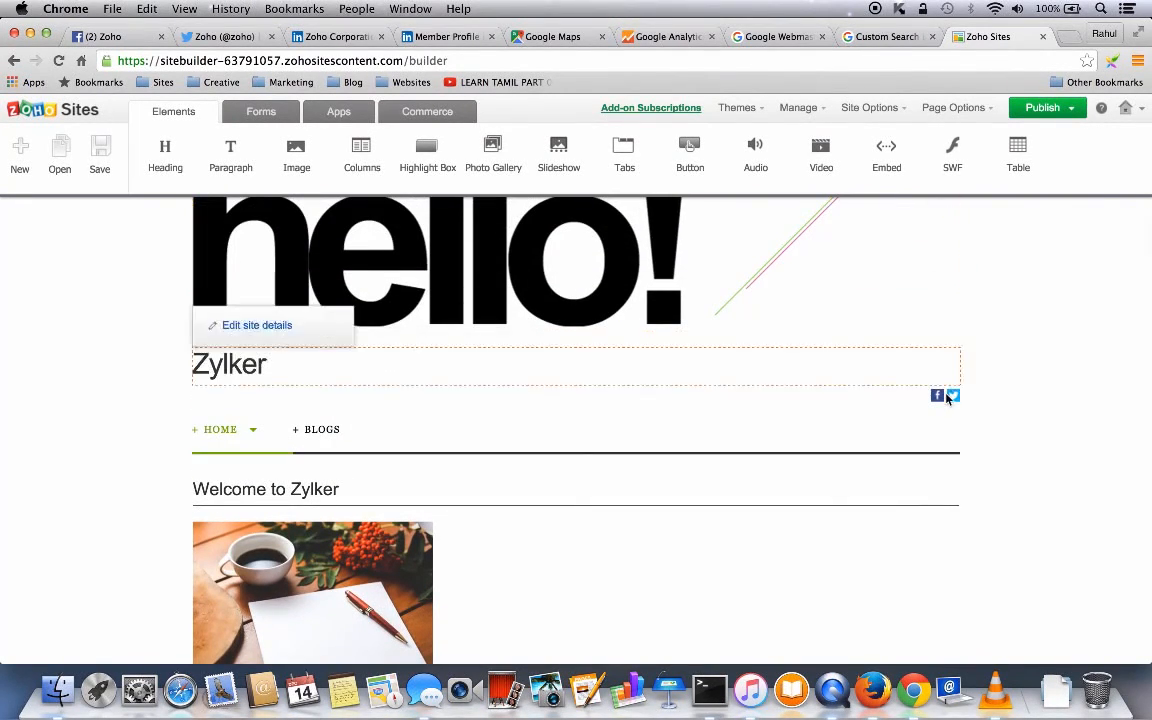
click(985, 369)
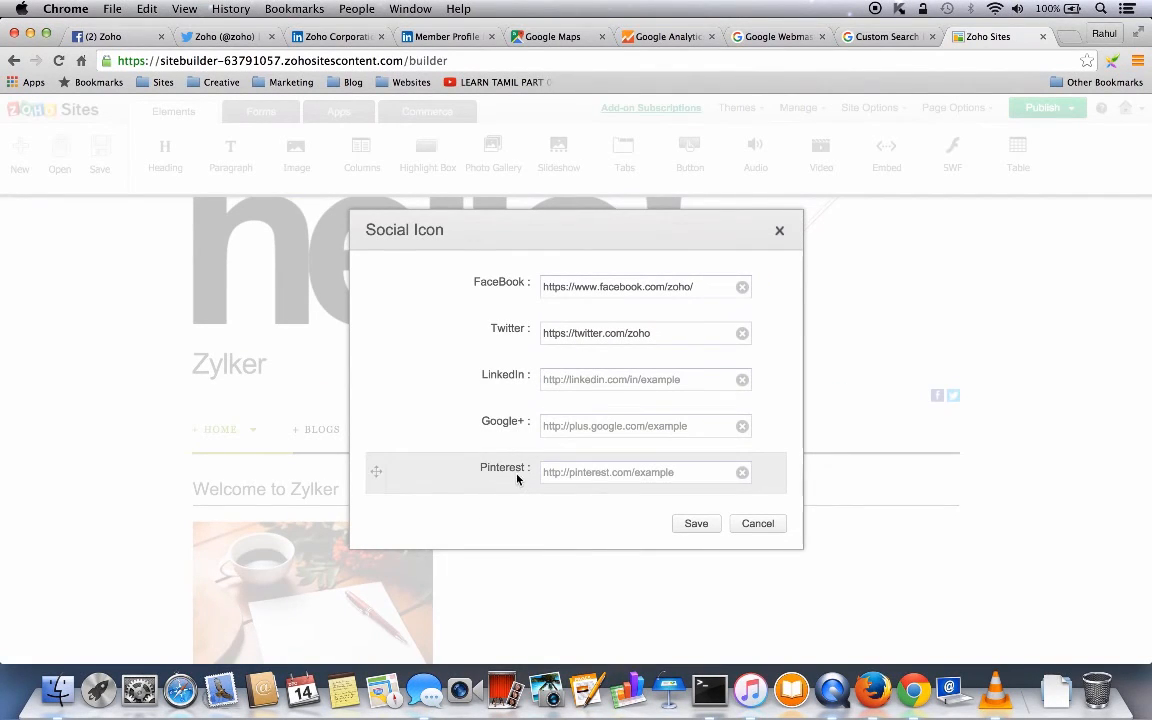
click(694, 524)
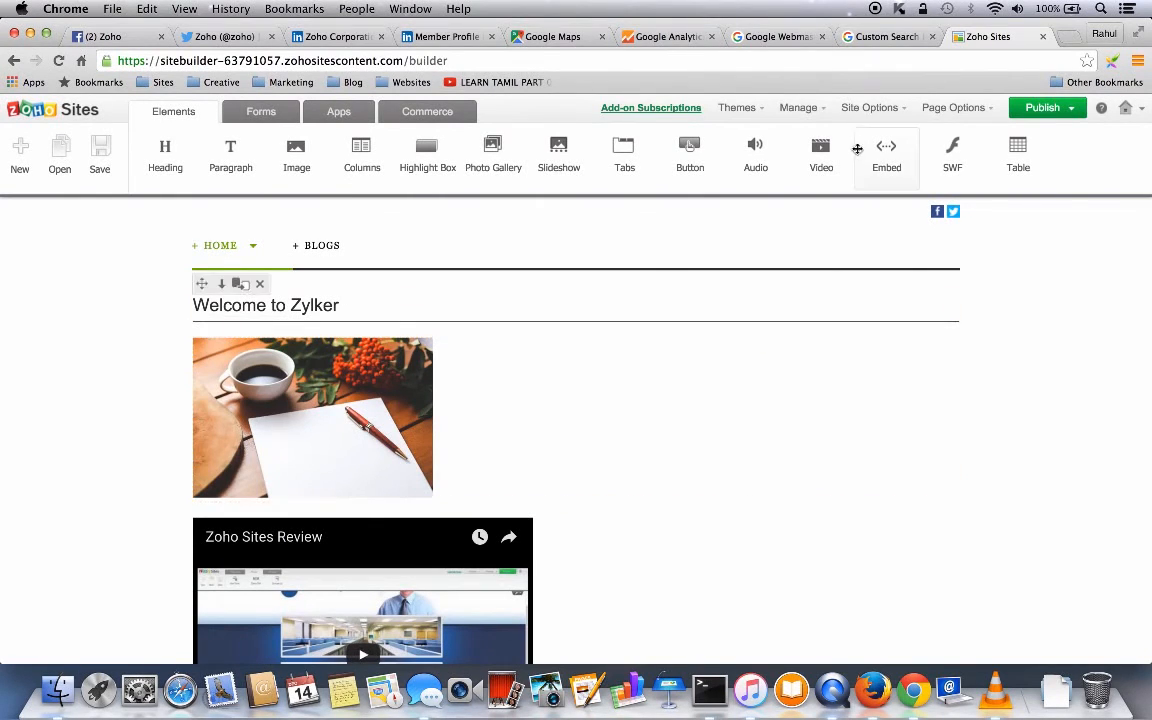
- Enable Show Search Box for the header and switch to Google's Custom Search Engine page
click(870, 107)
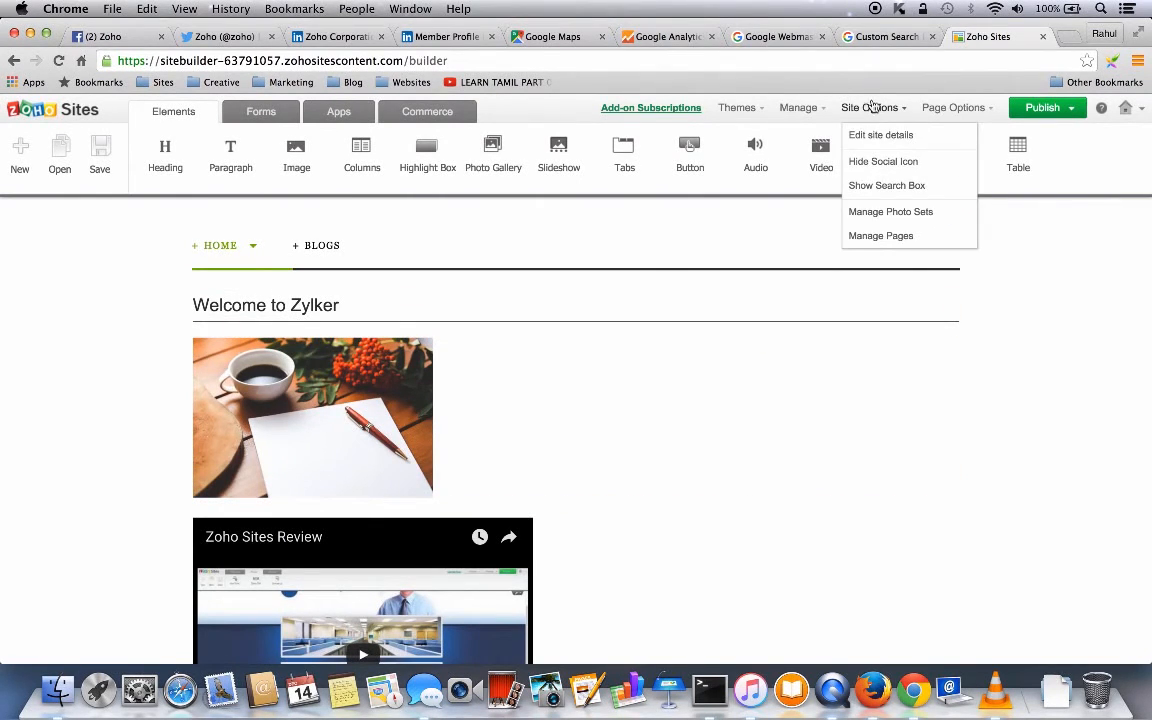
click(878, 187)
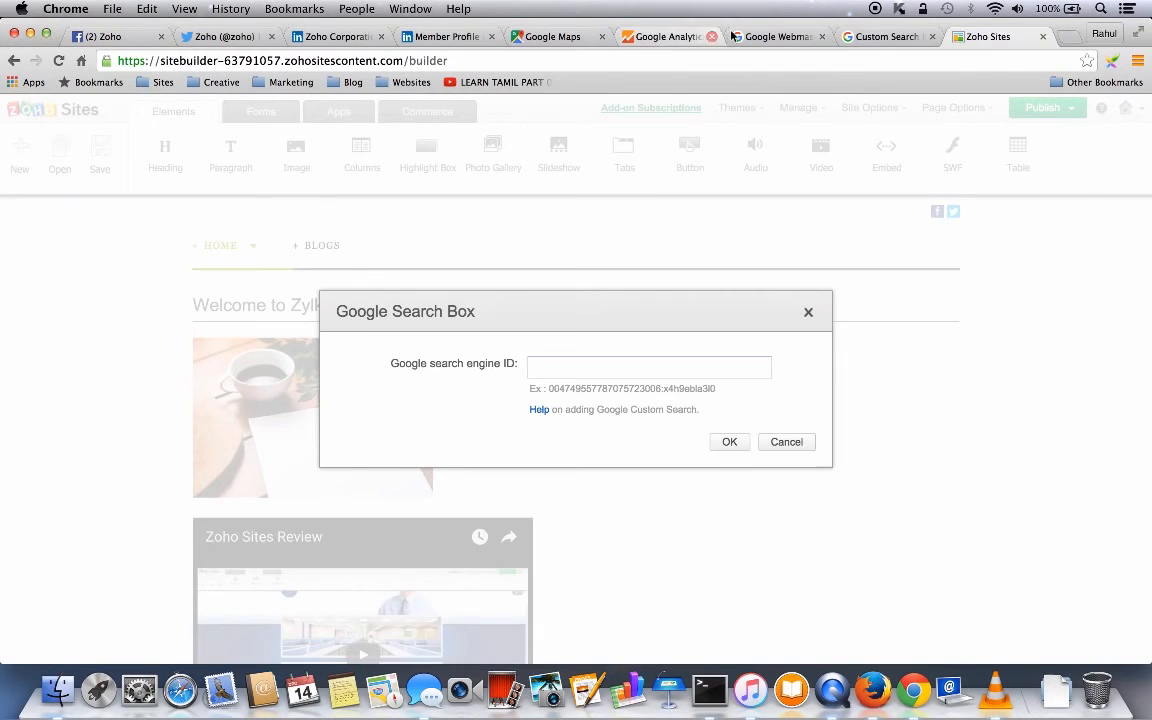
click(885, 38)
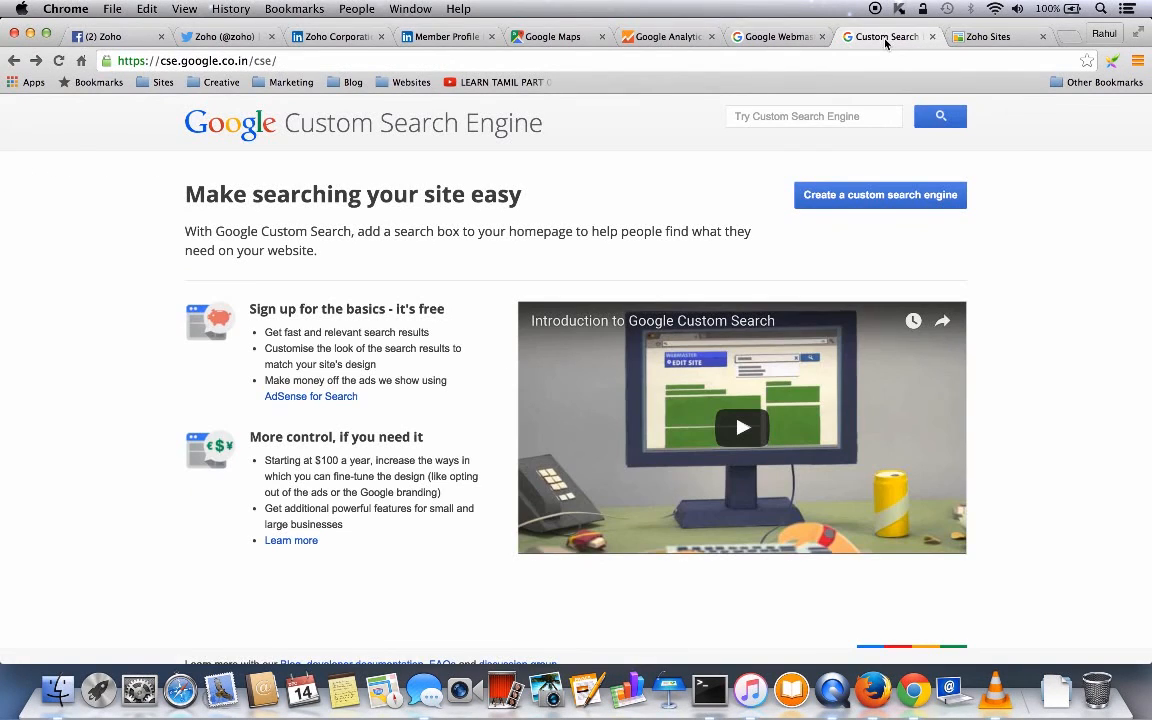
- Create a Google custom search engine for zylkerdemo.zohosites.com
click(868, 197)
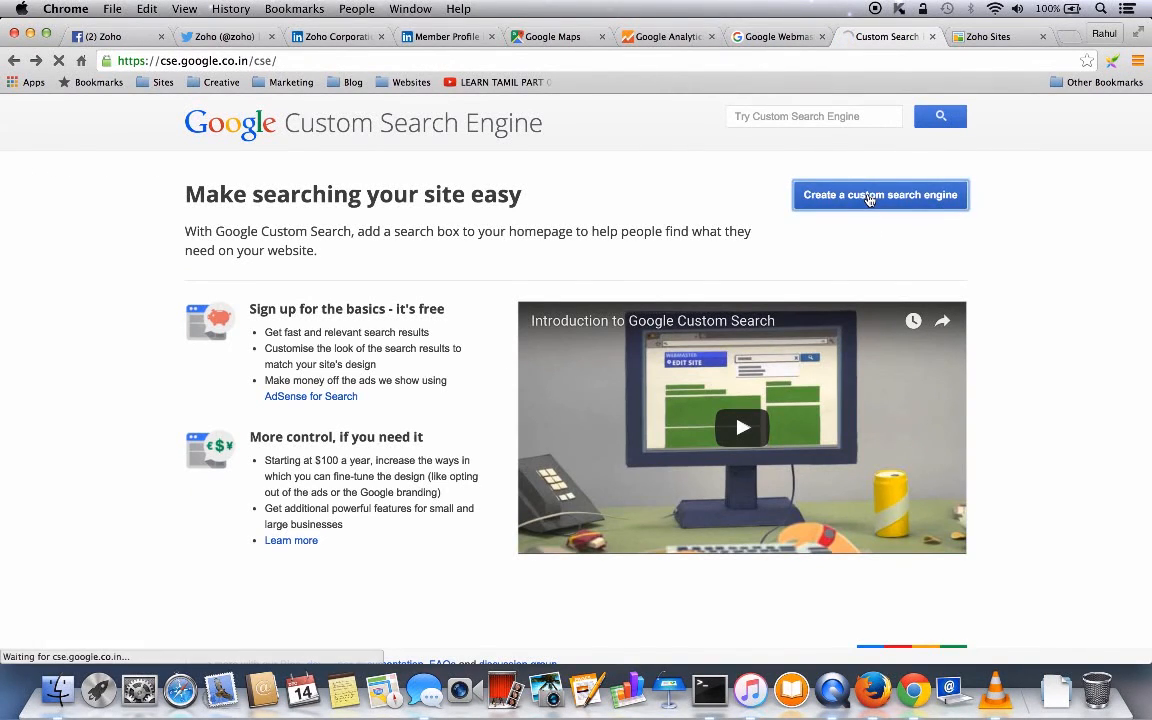
scroll(715, 459, down, 1)
scroll(715, 459, down, 2)
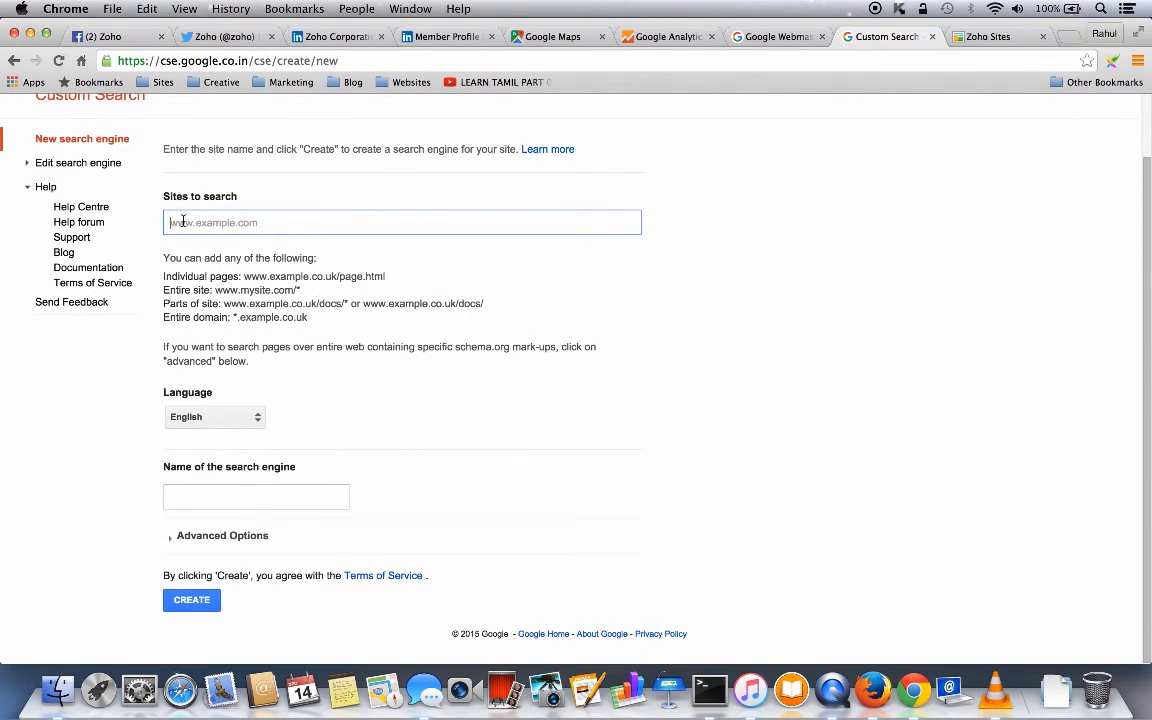
text(zy)
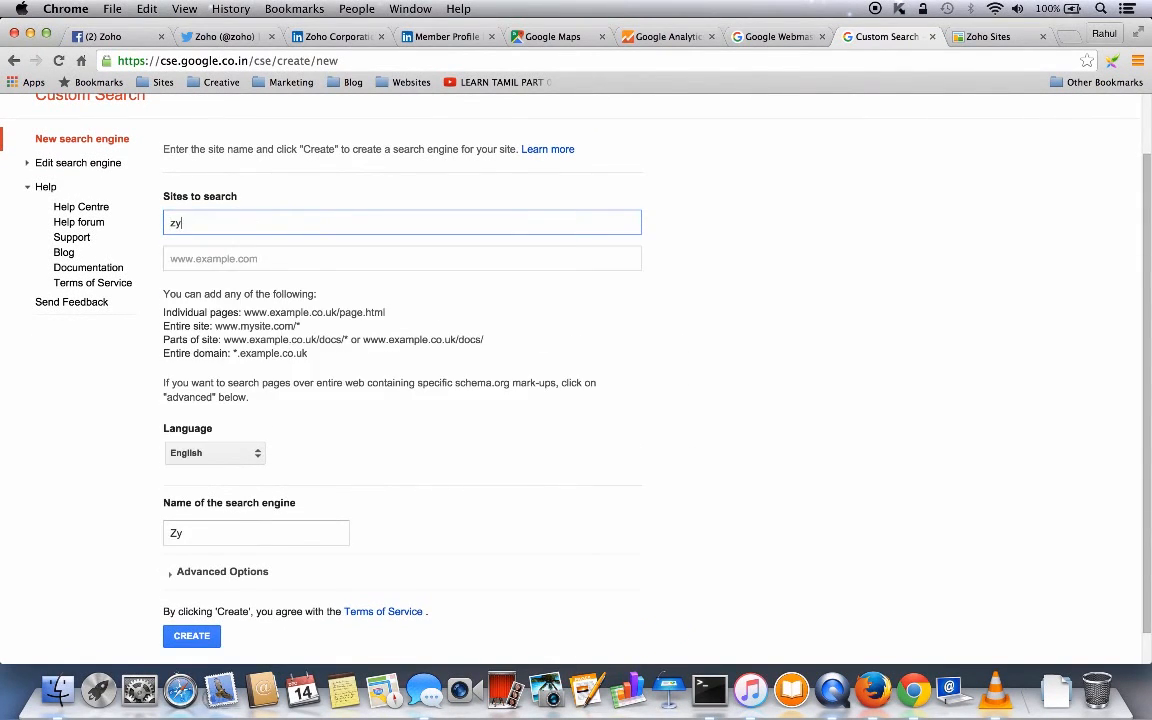
text(lkerdemo.zoho)
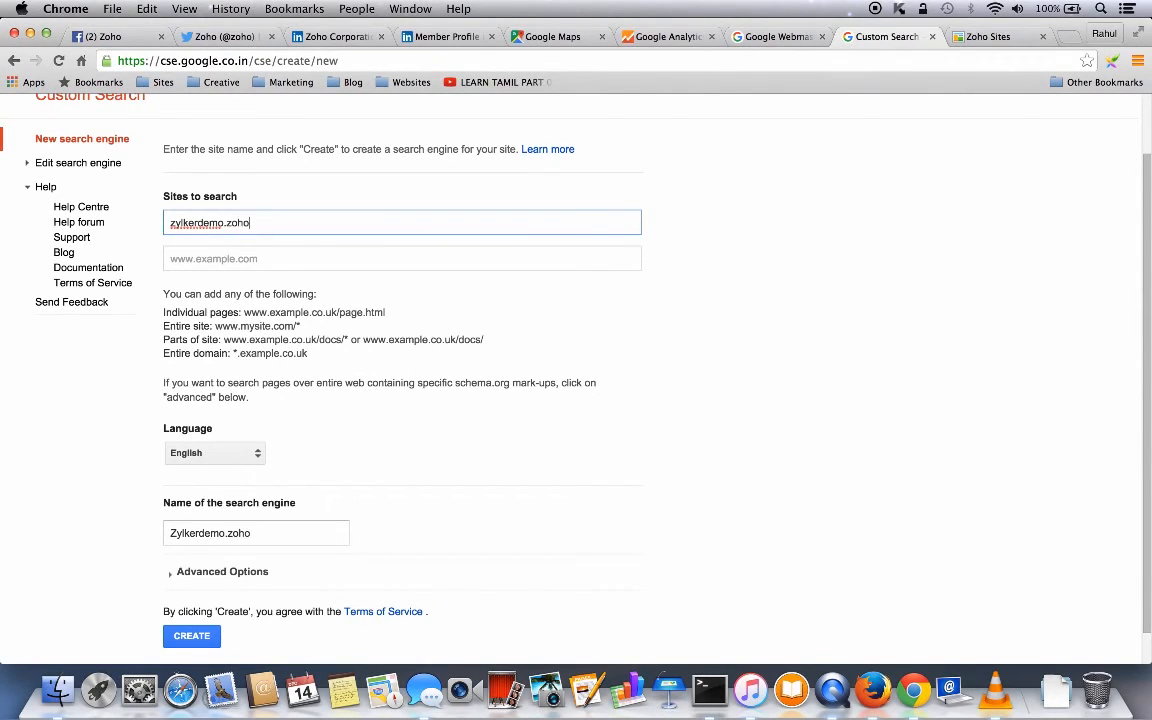
text(sites.com)
scroll(326, 400, down, 2)
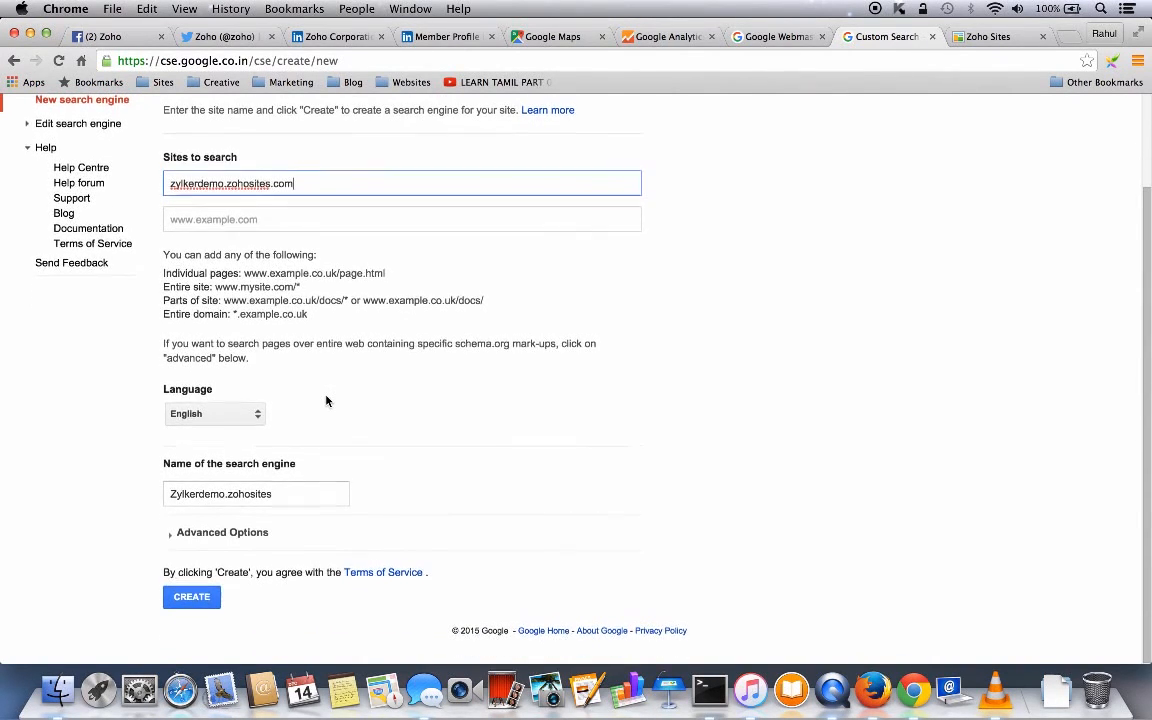
click(194, 601)
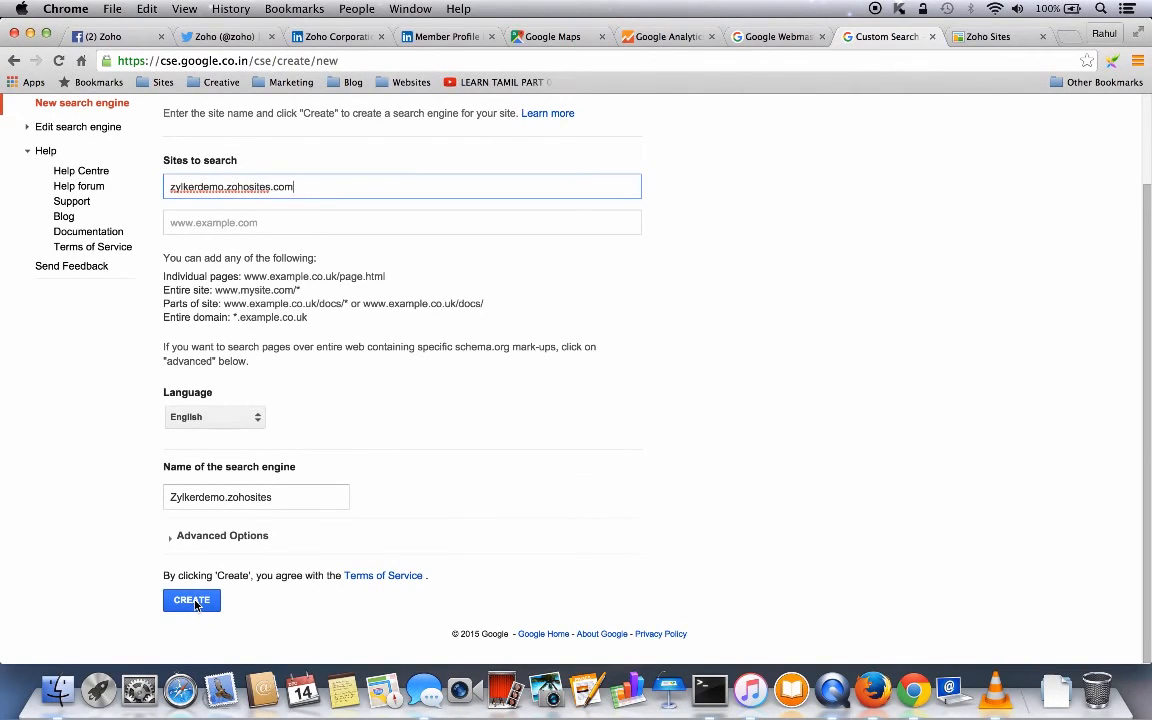
click(196, 603)
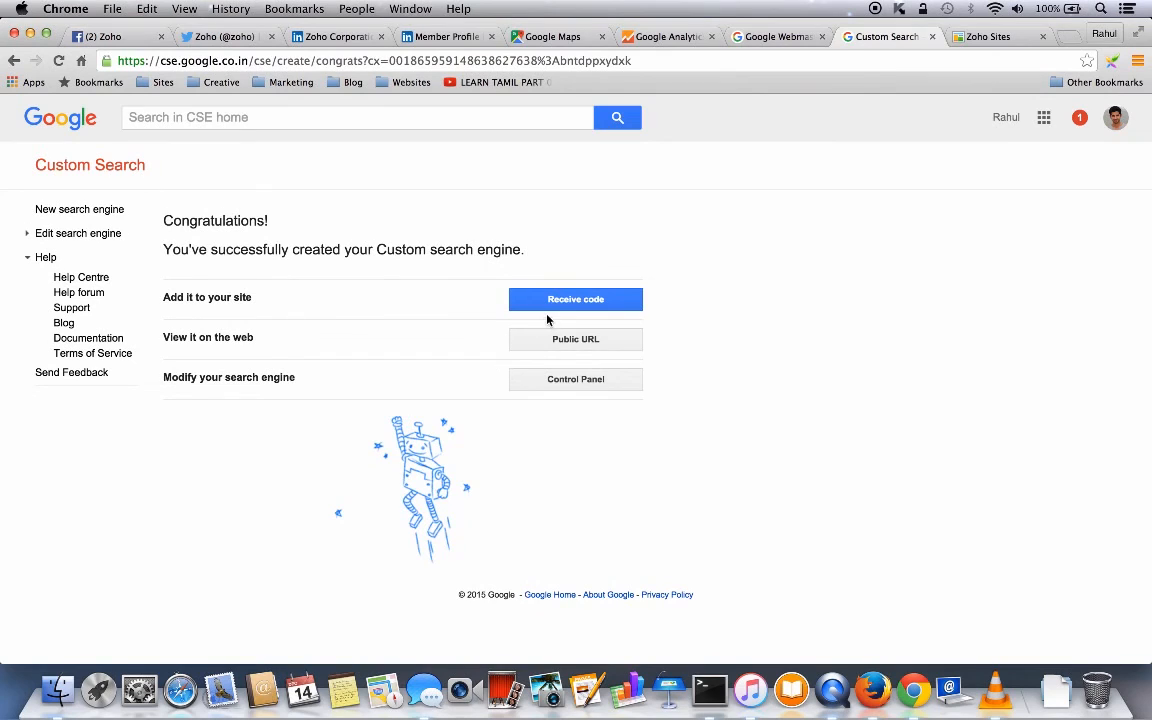
- Copy the new search engine's embed code and return to the Zoho Sites search-box prompt
click(574, 302)
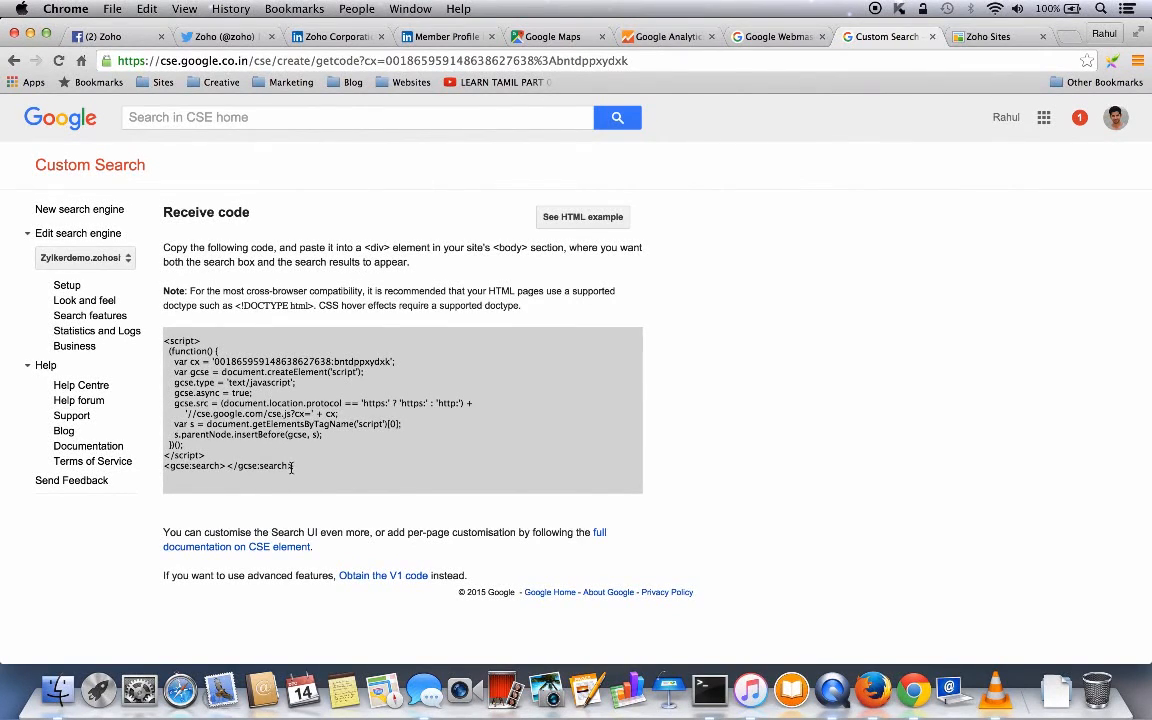
drag(295, 467, 157, 341)
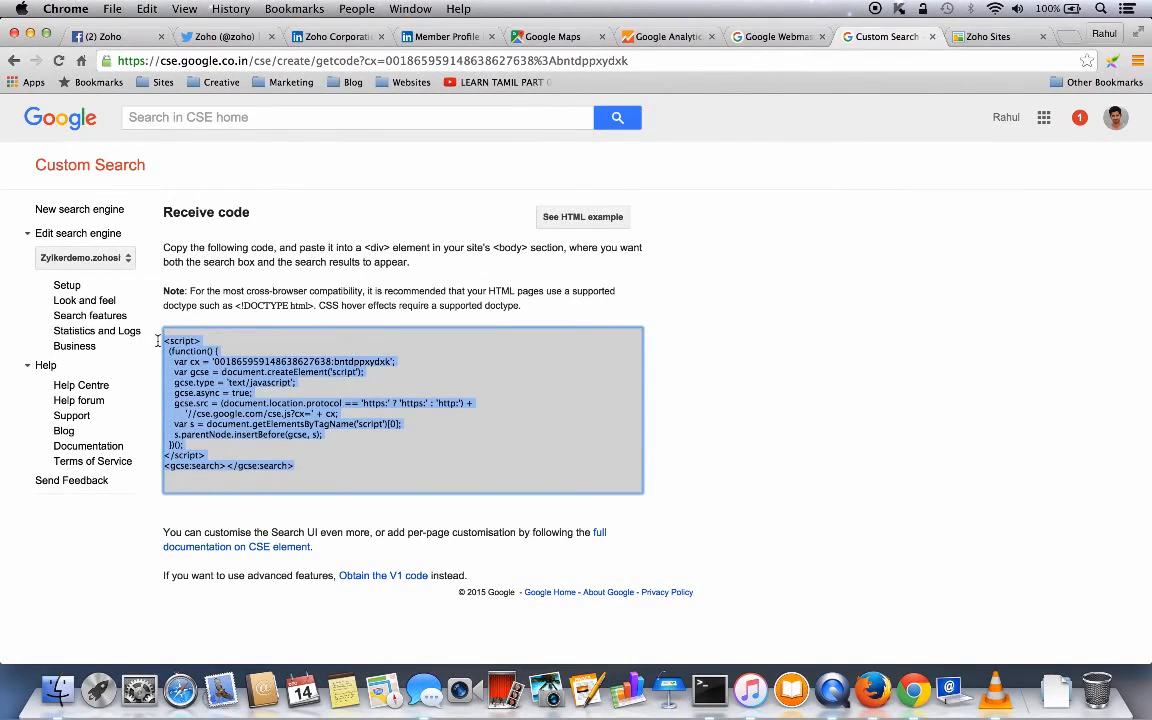
click(993, 38)
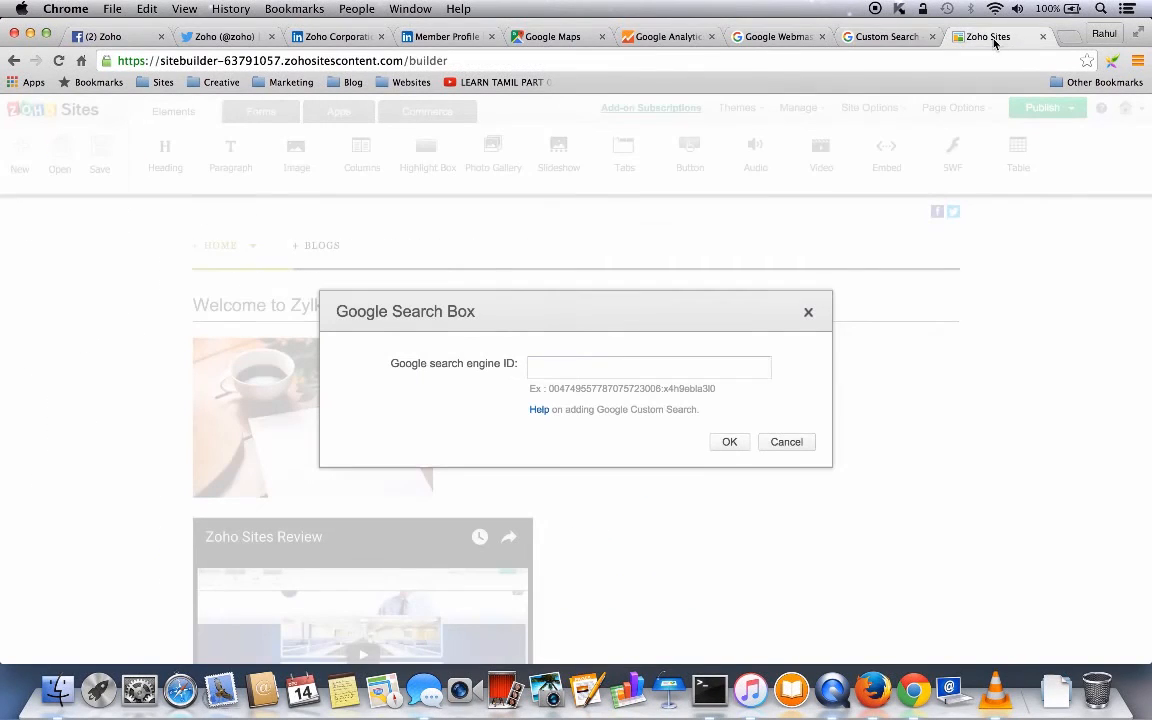
- Paste the copied search engine code into the Google search engine ID field and confirm it
click(550, 369)
key(cmd+v)
click(731, 446)
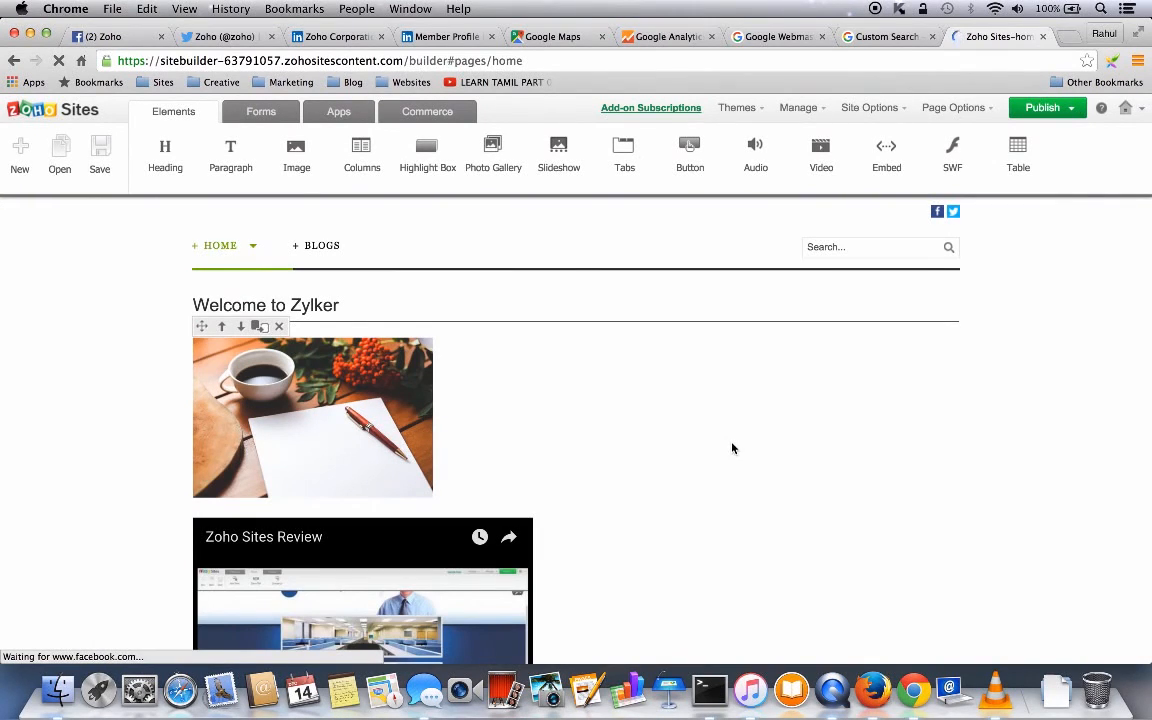
mouse_move(865, 249)
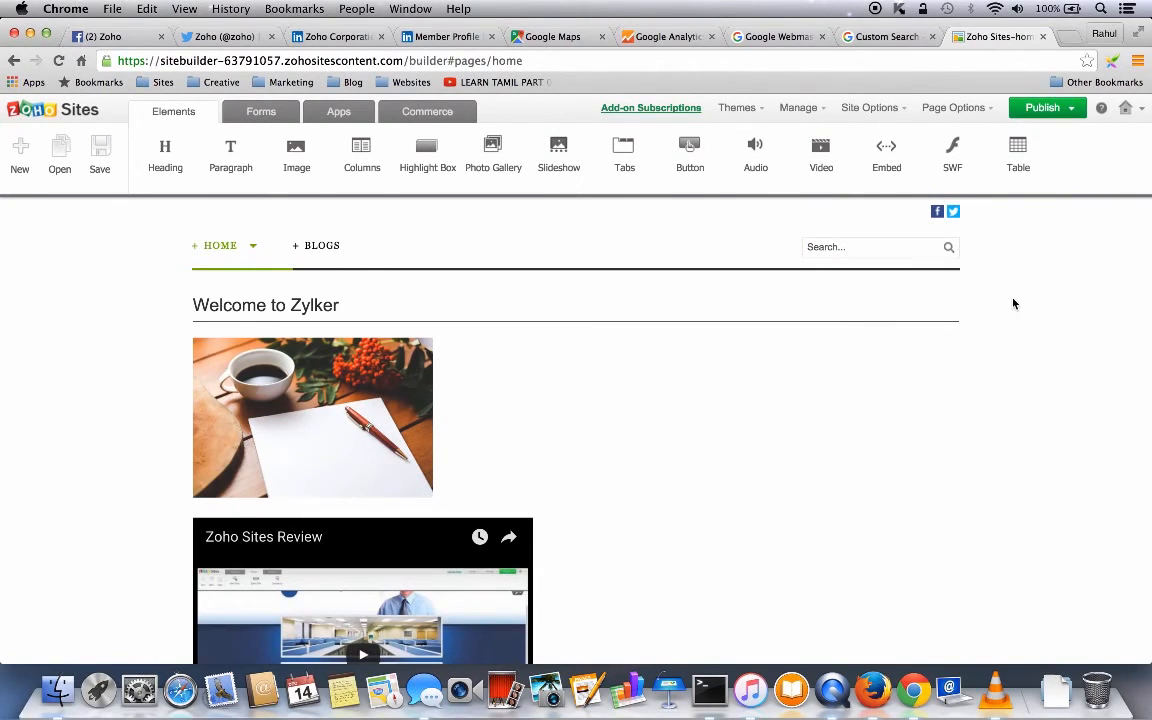
click(870, 108)
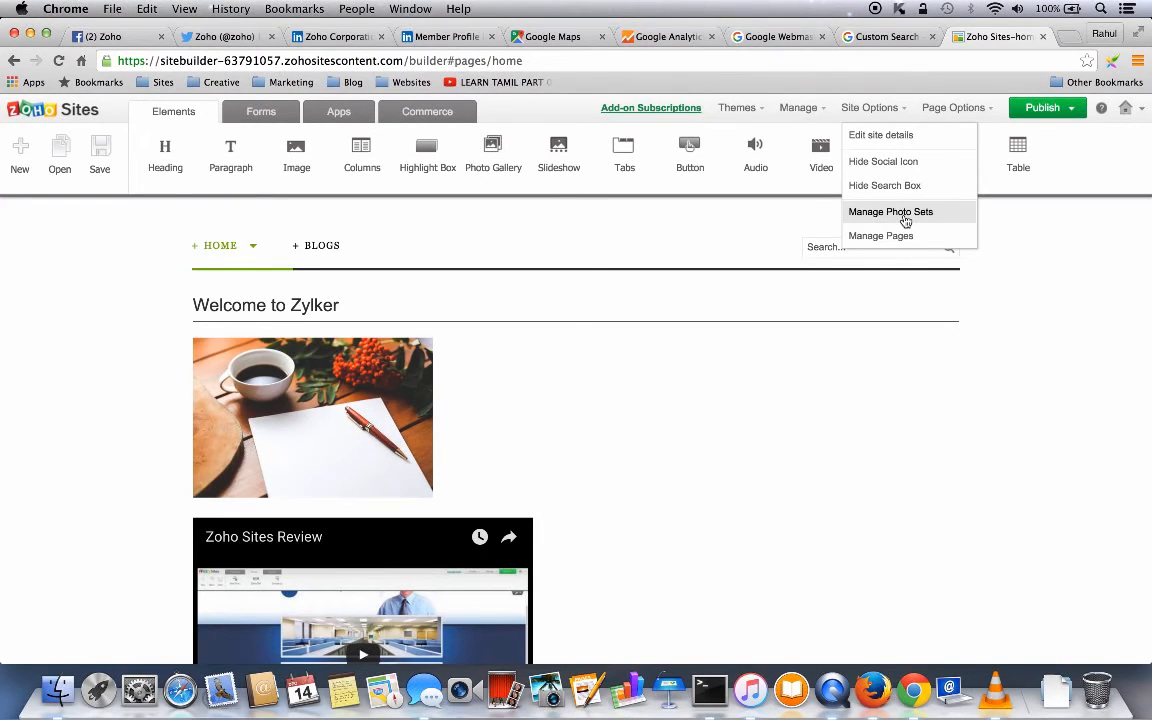
click(884, 236)
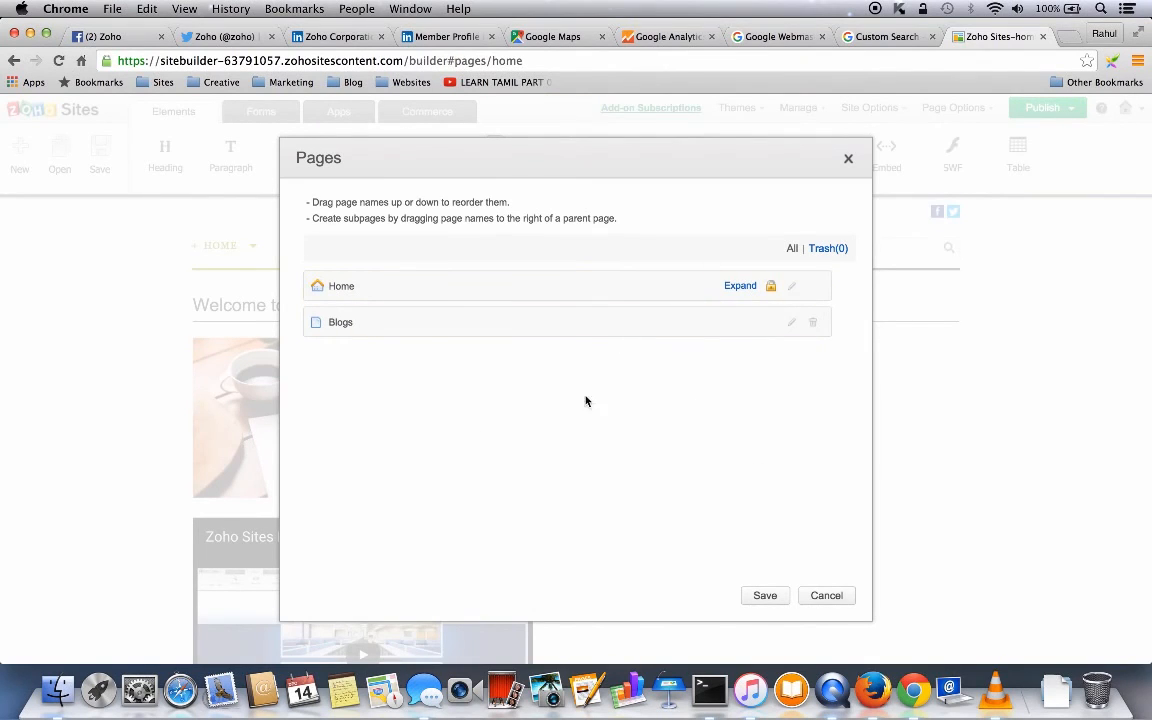
click(848, 158)
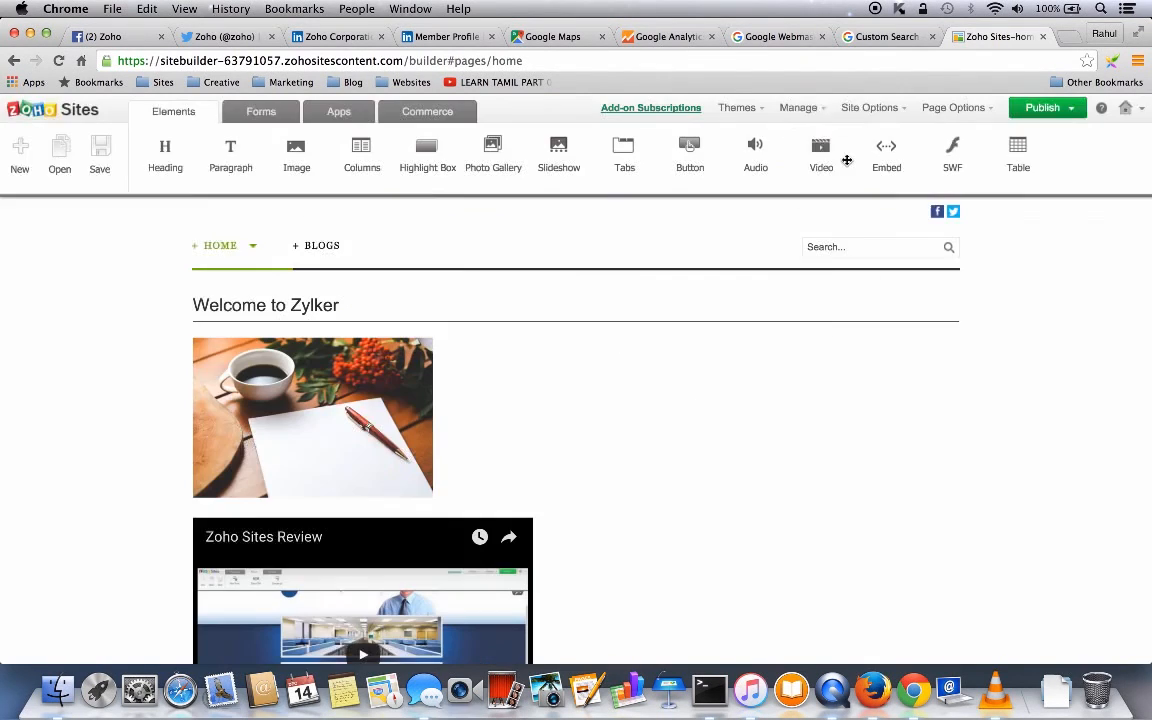
mouse_move(957, 107)
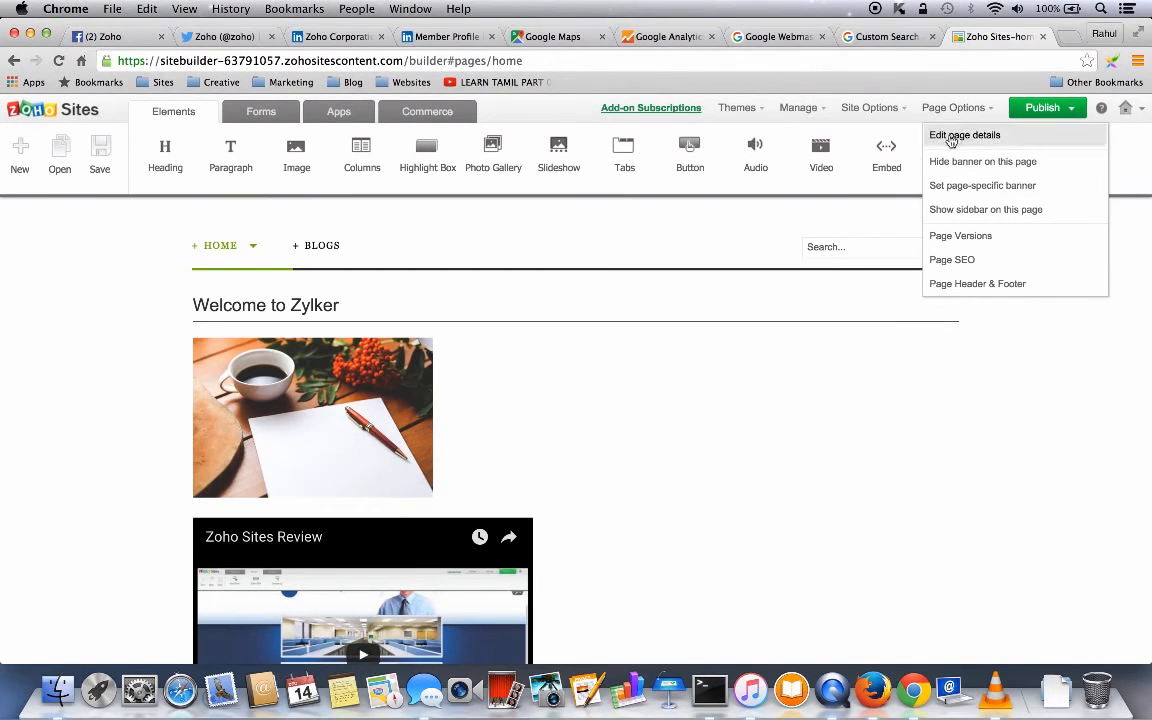
click(963, 137)
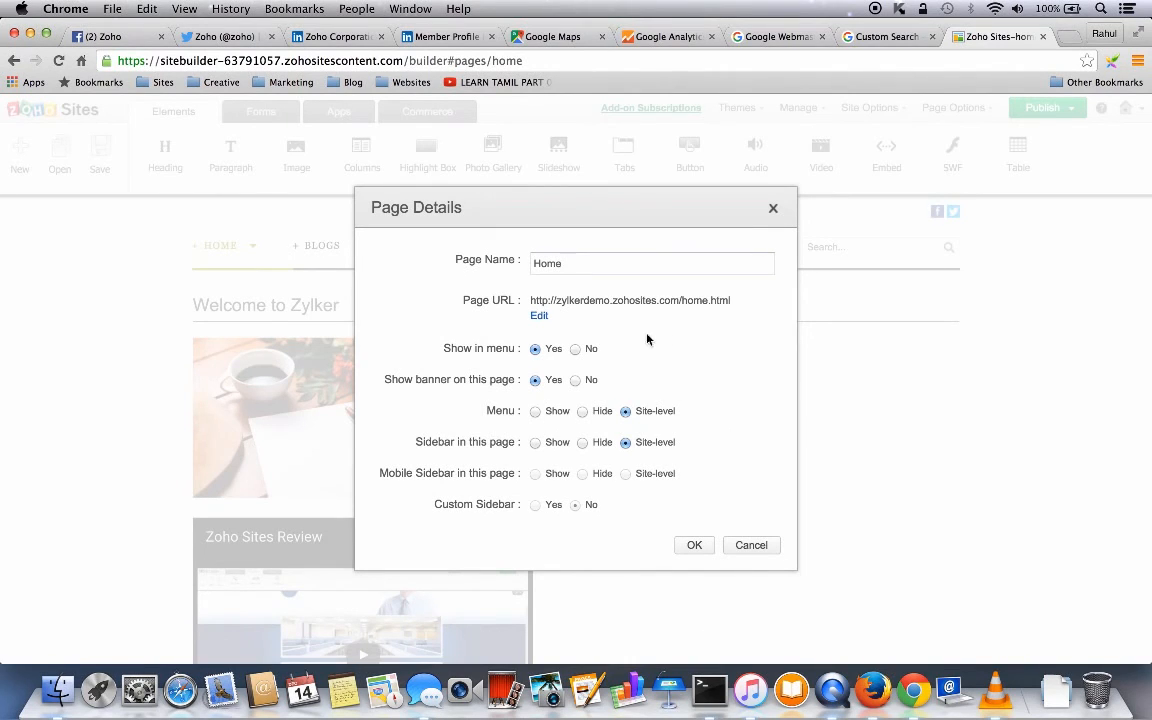
click(773, 211)
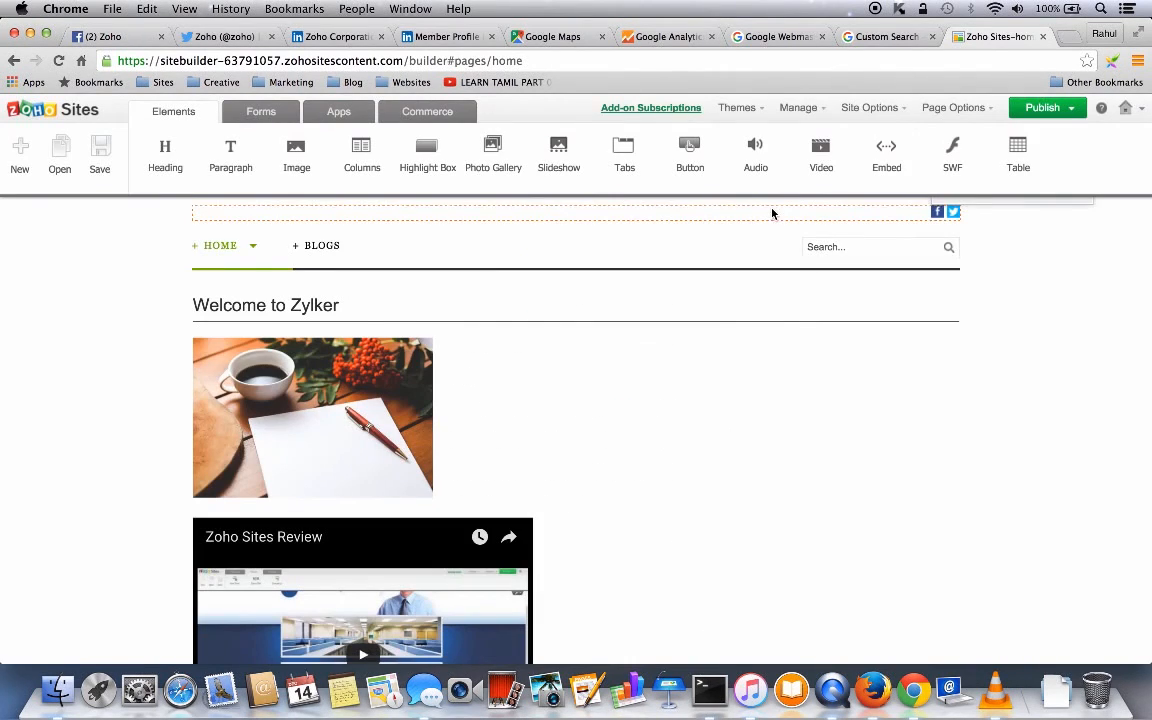
click(951, 108)
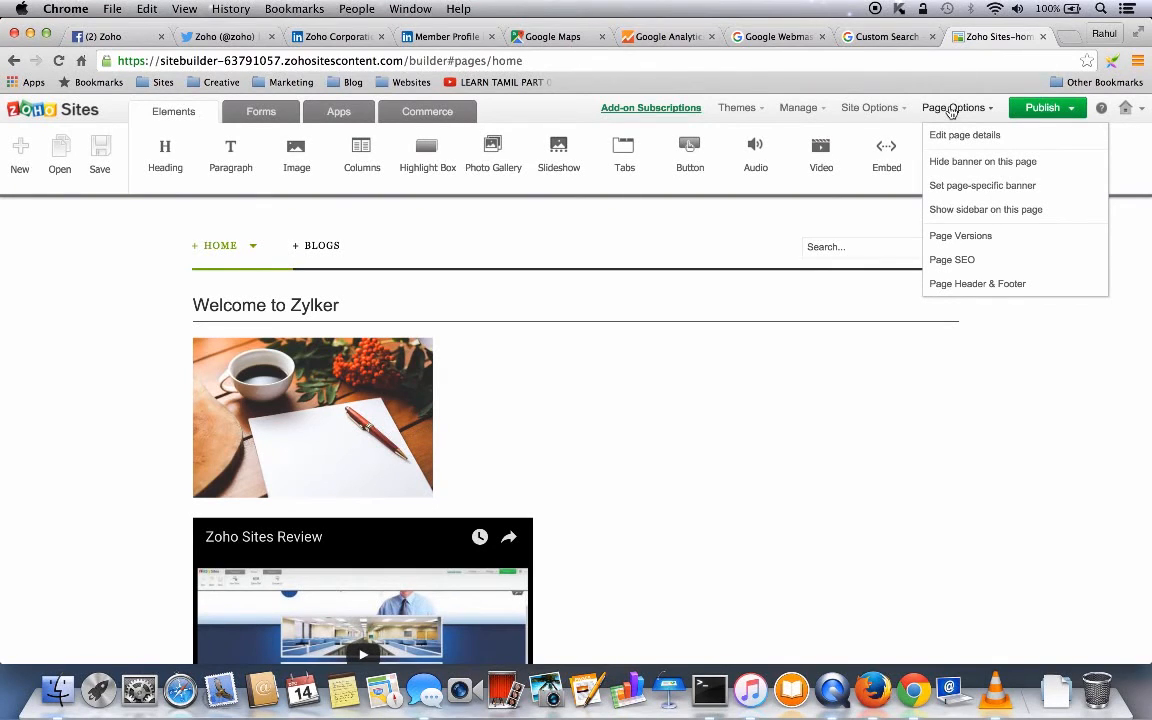
- Hide the hello! banner on the Zylker home page through Page Options
click(982, 163)
click(990, 108)
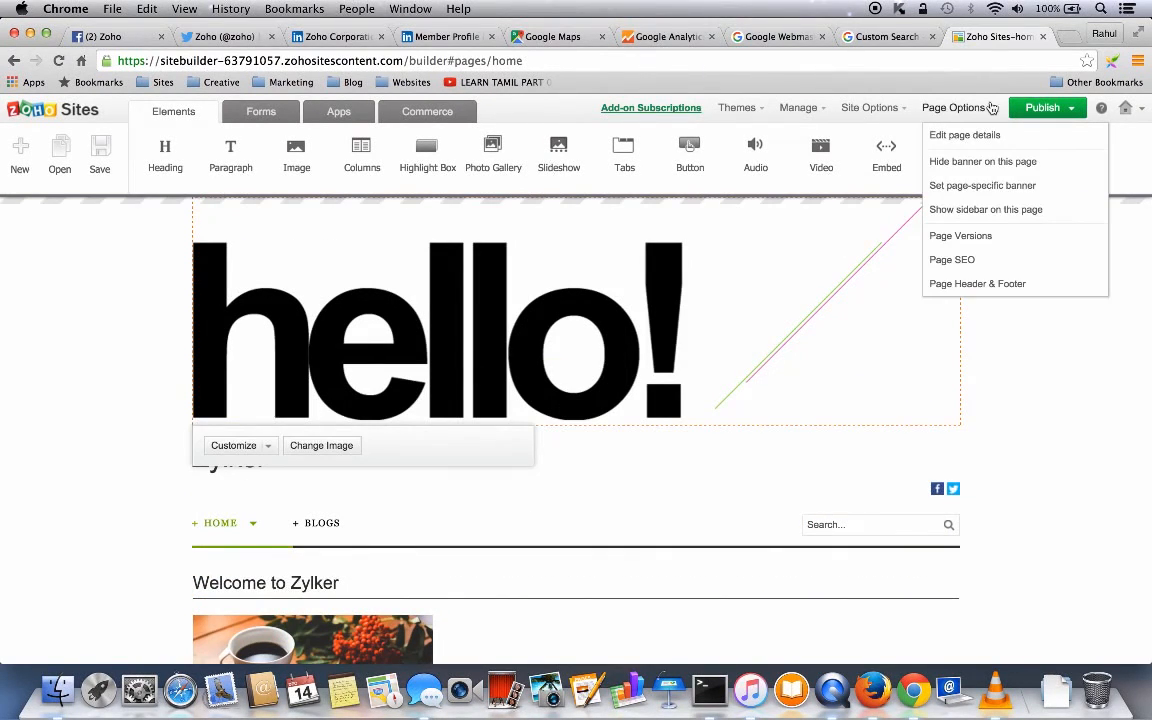
click(967, 163)
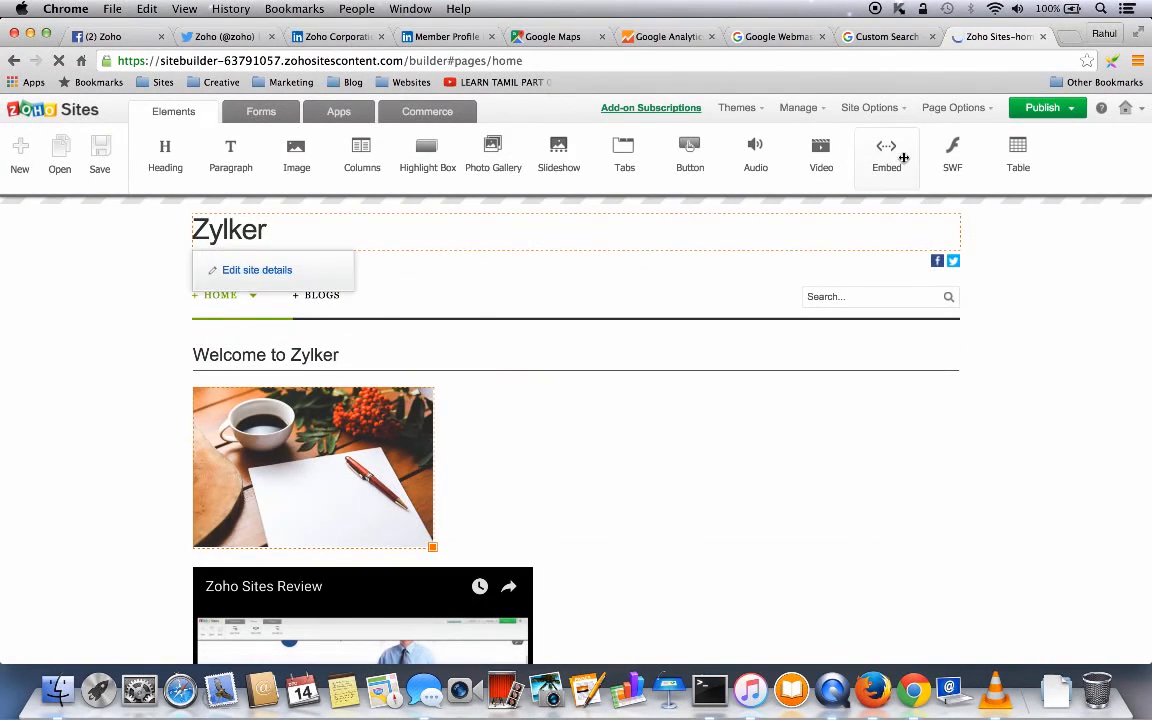
- View the home page's Page SEO settings and close them without saving
click(955, 107)
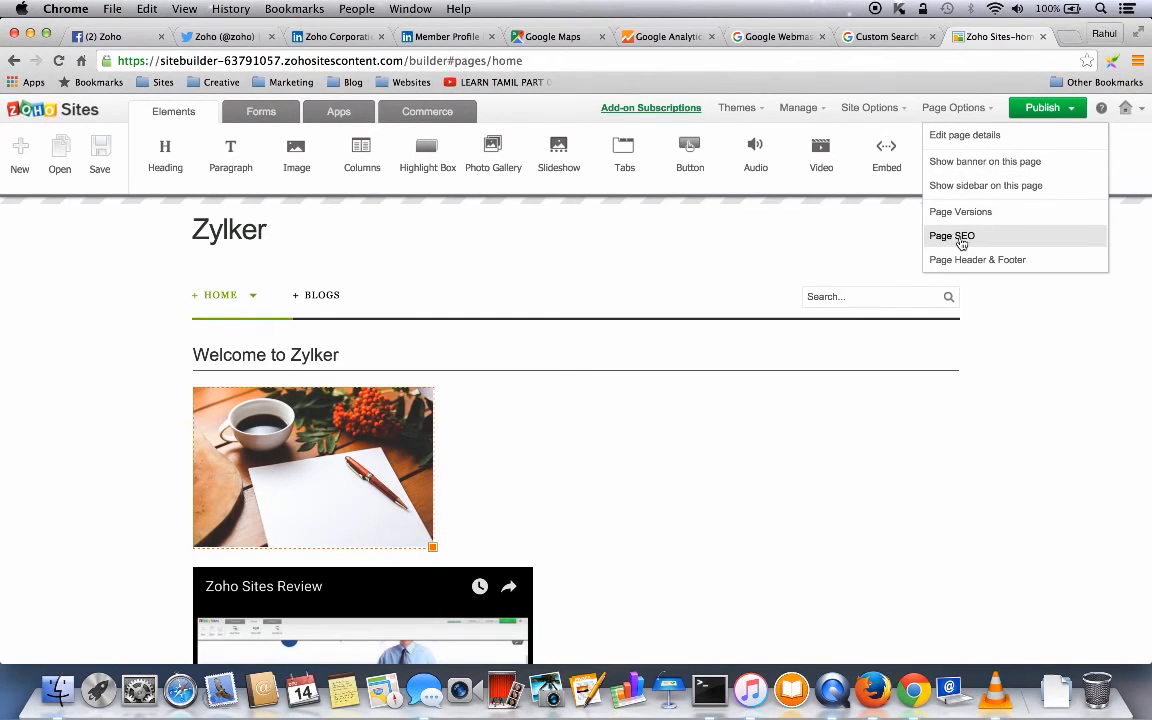
click(958, 237)
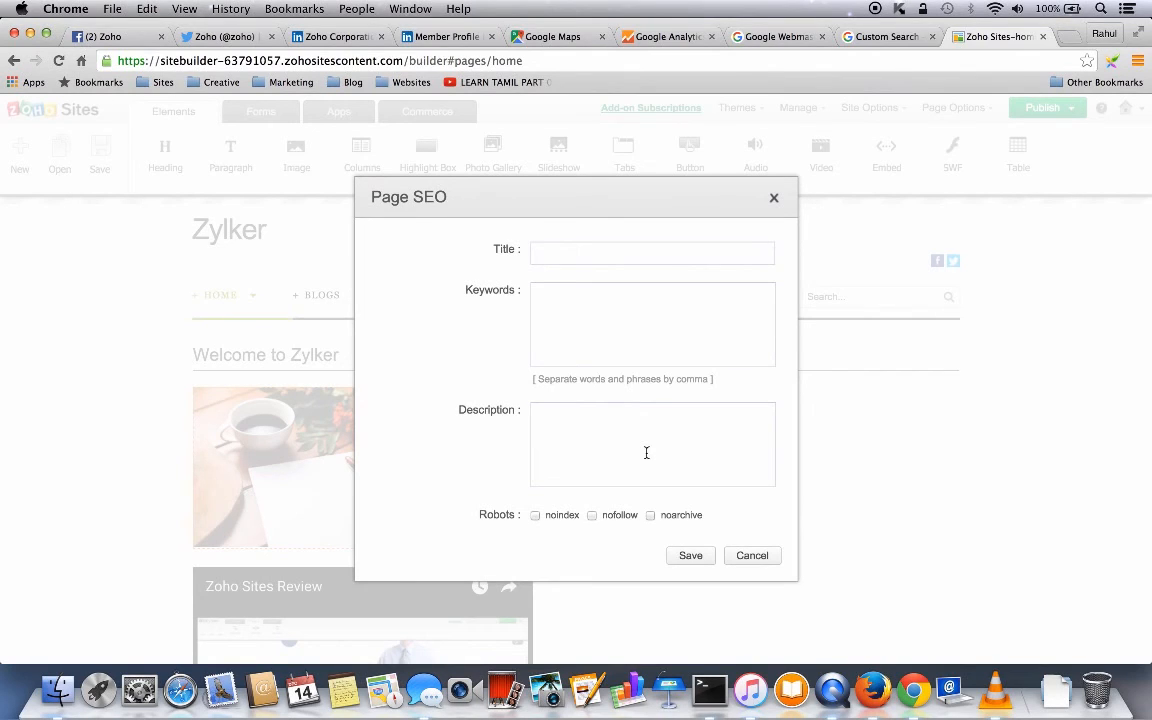
click(751, 559)
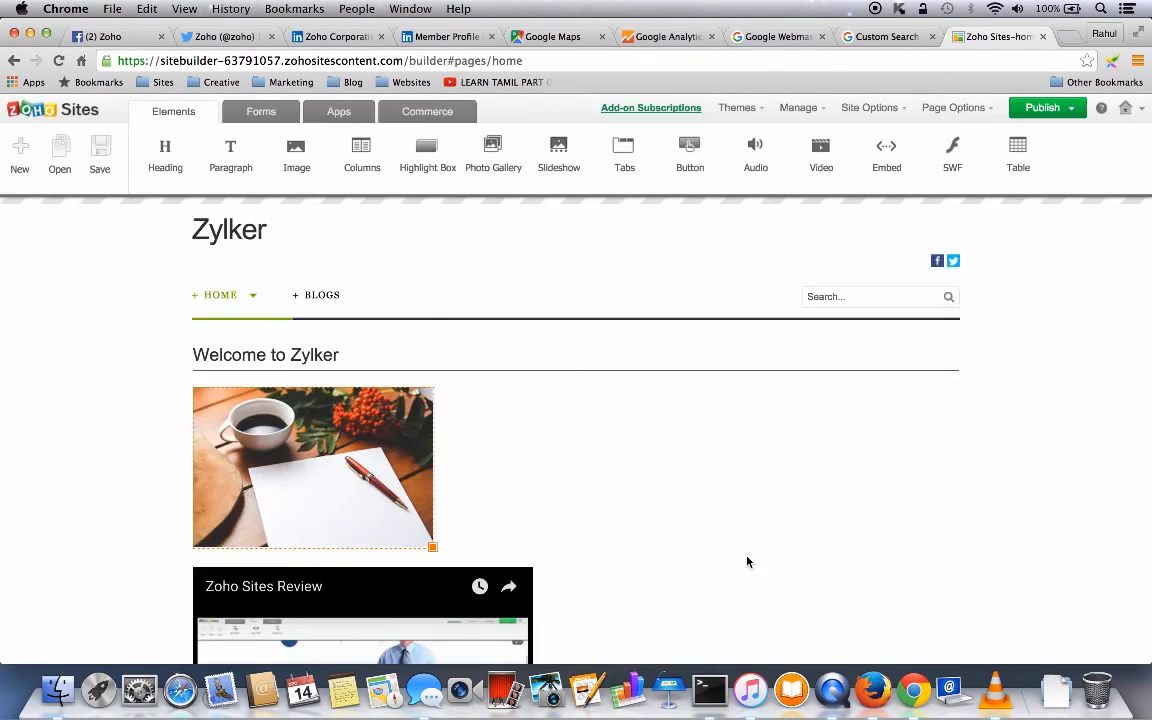
click(960, 108)
- From My Sites, open the second Zylker site, created Dec 14, 2015, in the builder
mouse_move(1045, 109)
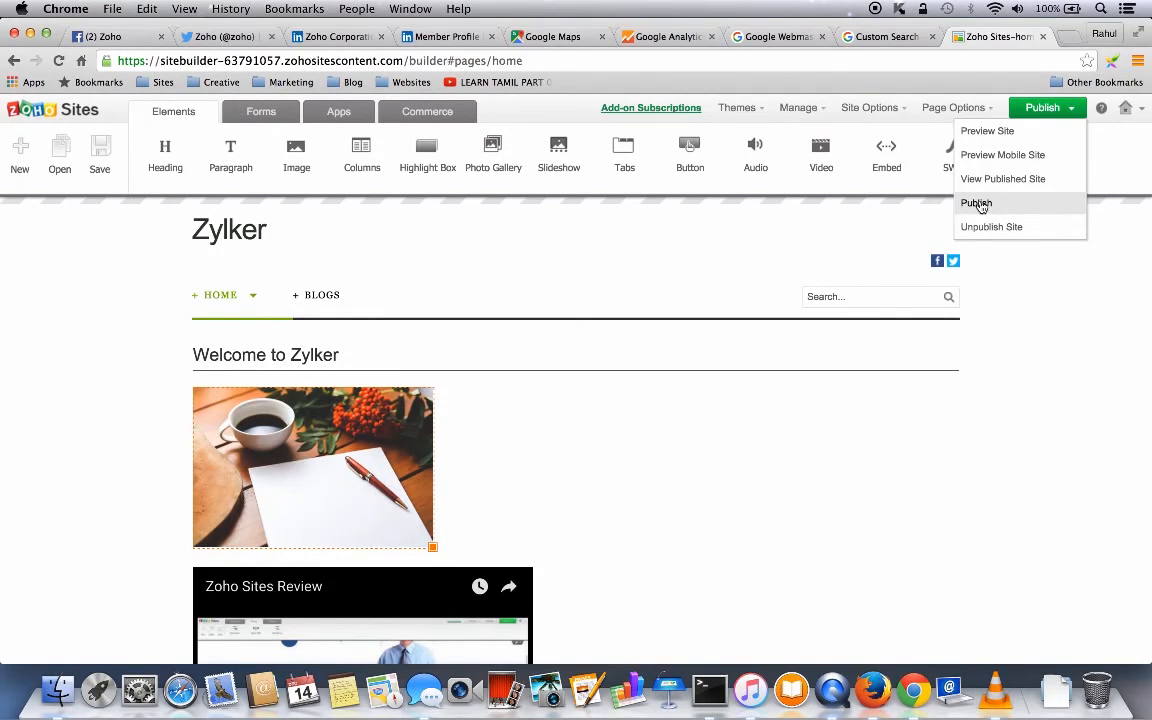
mouse_move(1128, 108)
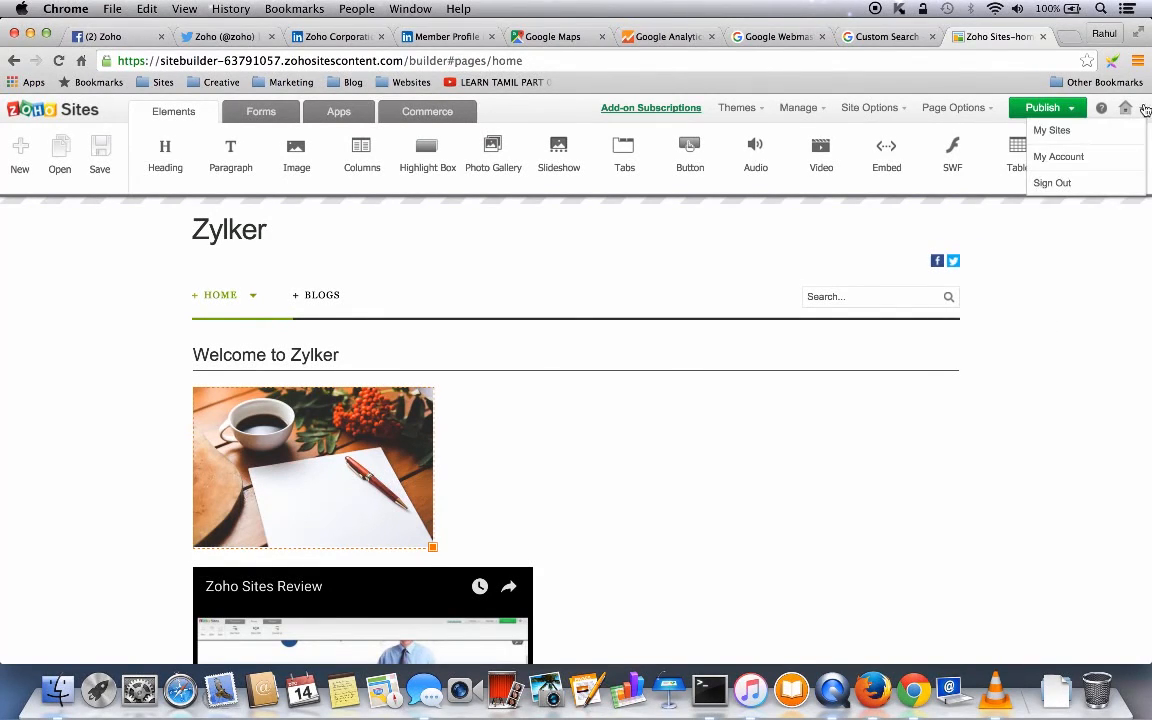
click(1063, 134)
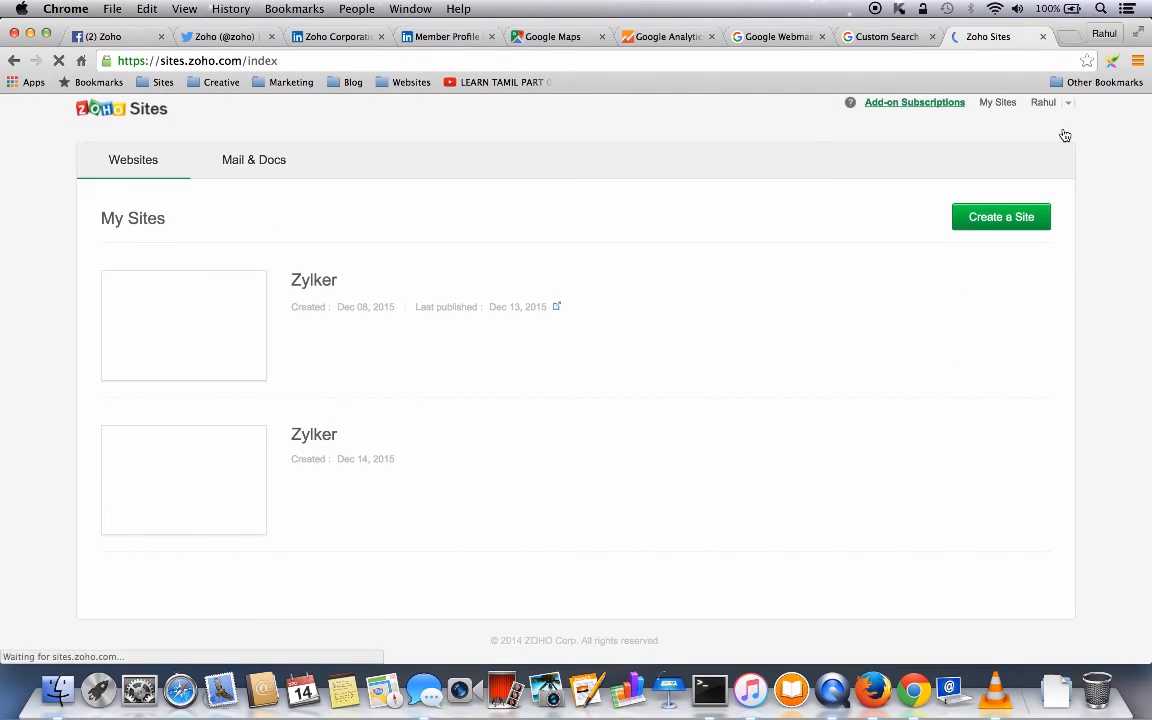
mouse_move(290, 430)
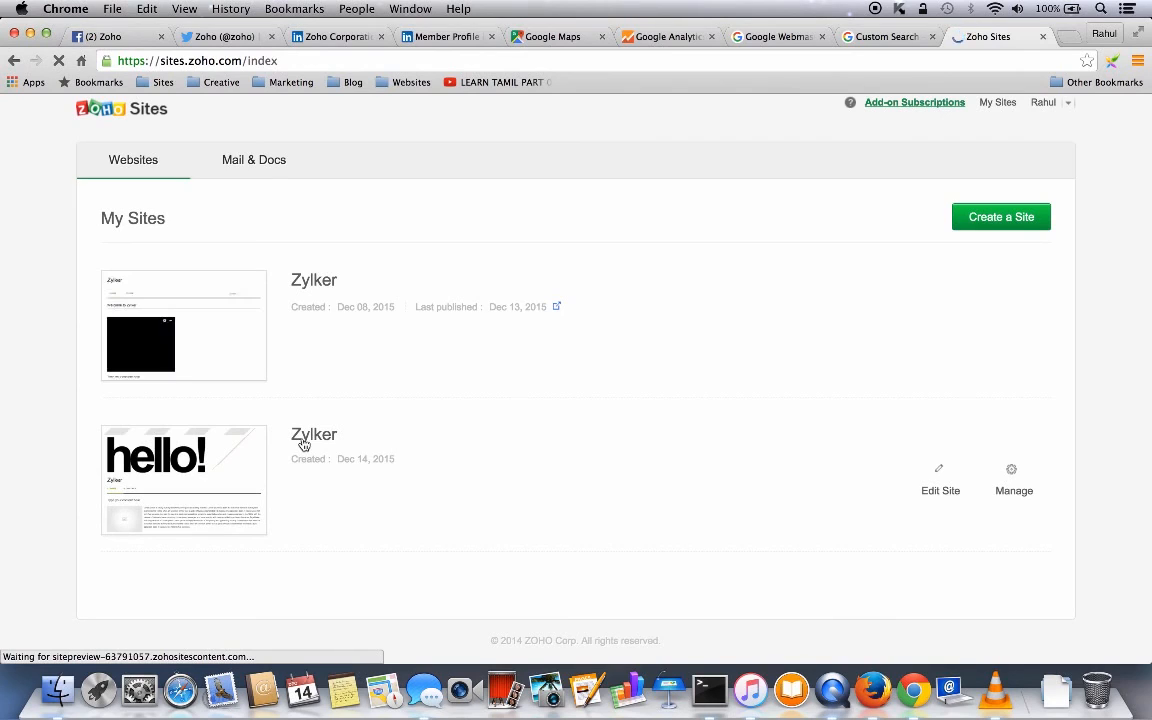
click(304, 444)
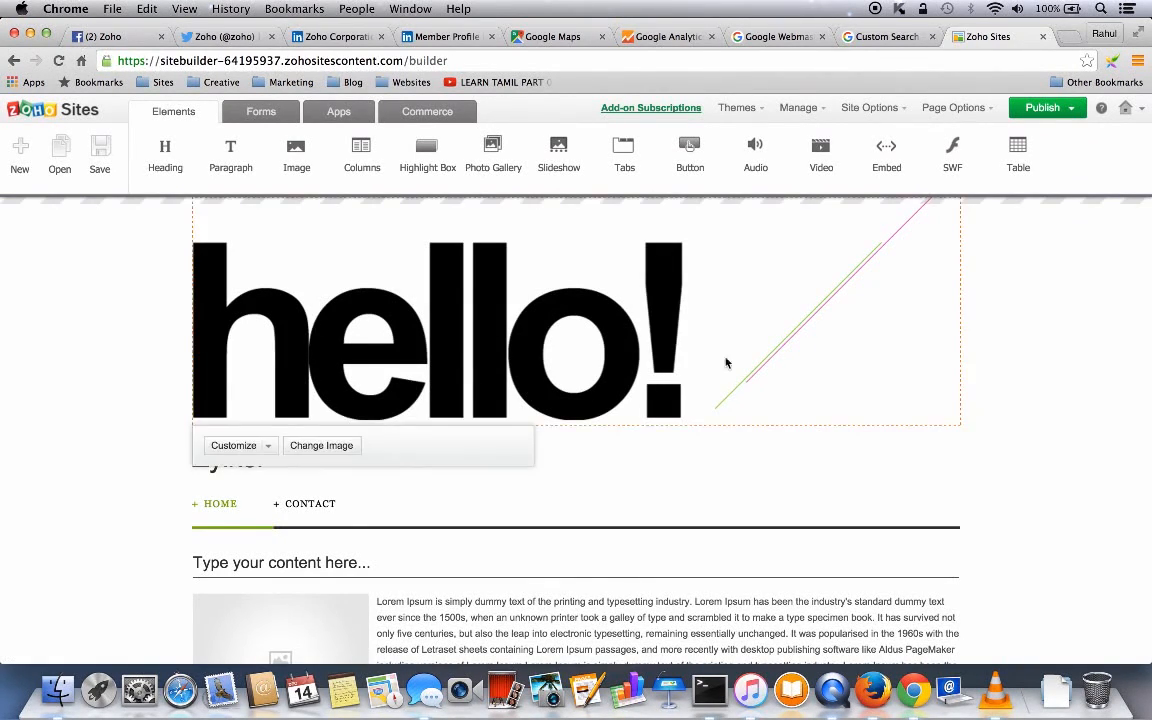
- Publish the second Zylker site on the free subdomain zylkerdemo12.zohosites.com
click(1045, 108)
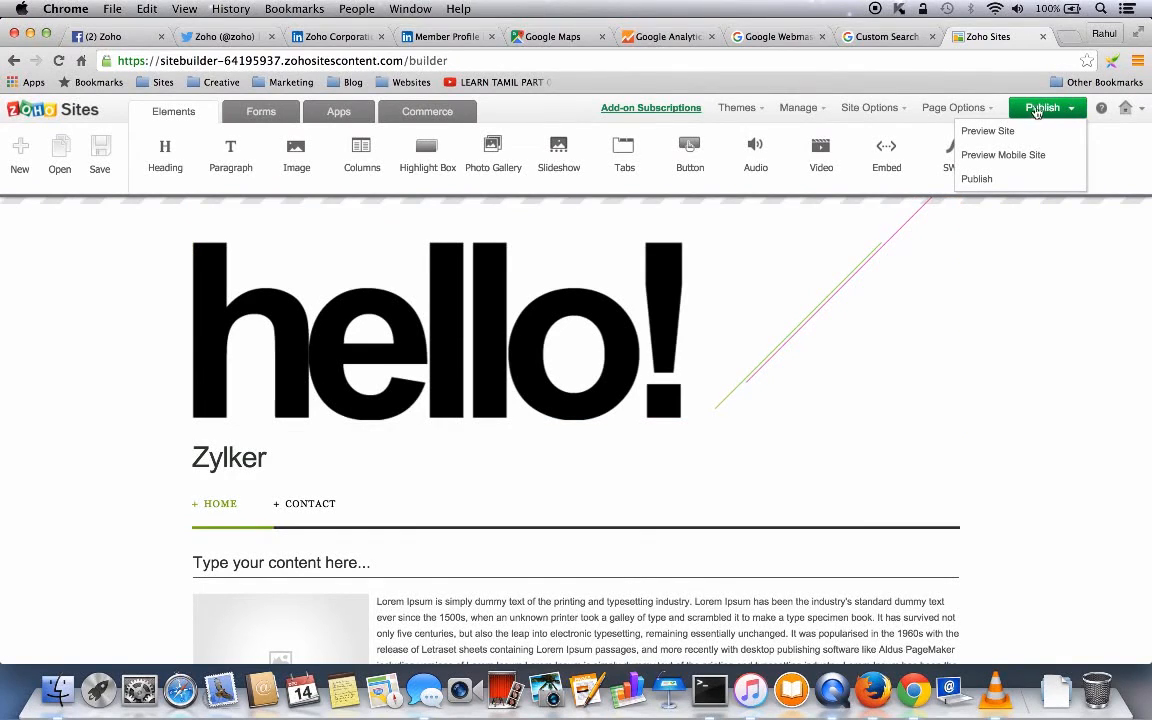
click(977, 179)
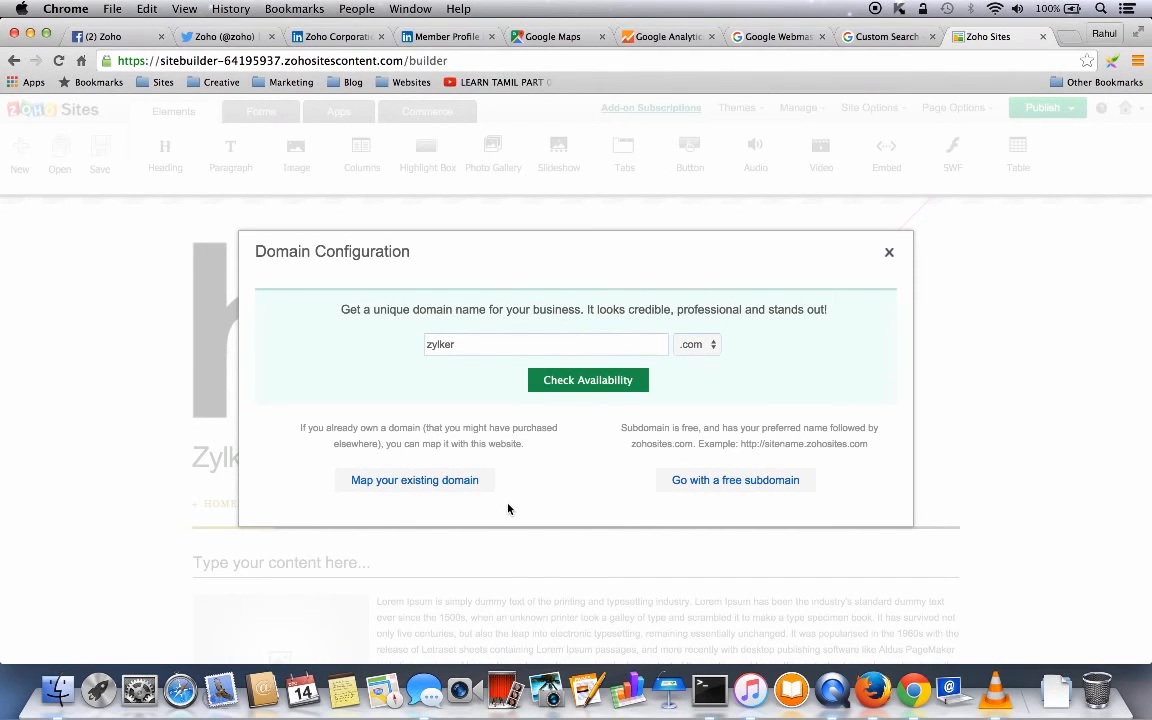
click(725, 482)
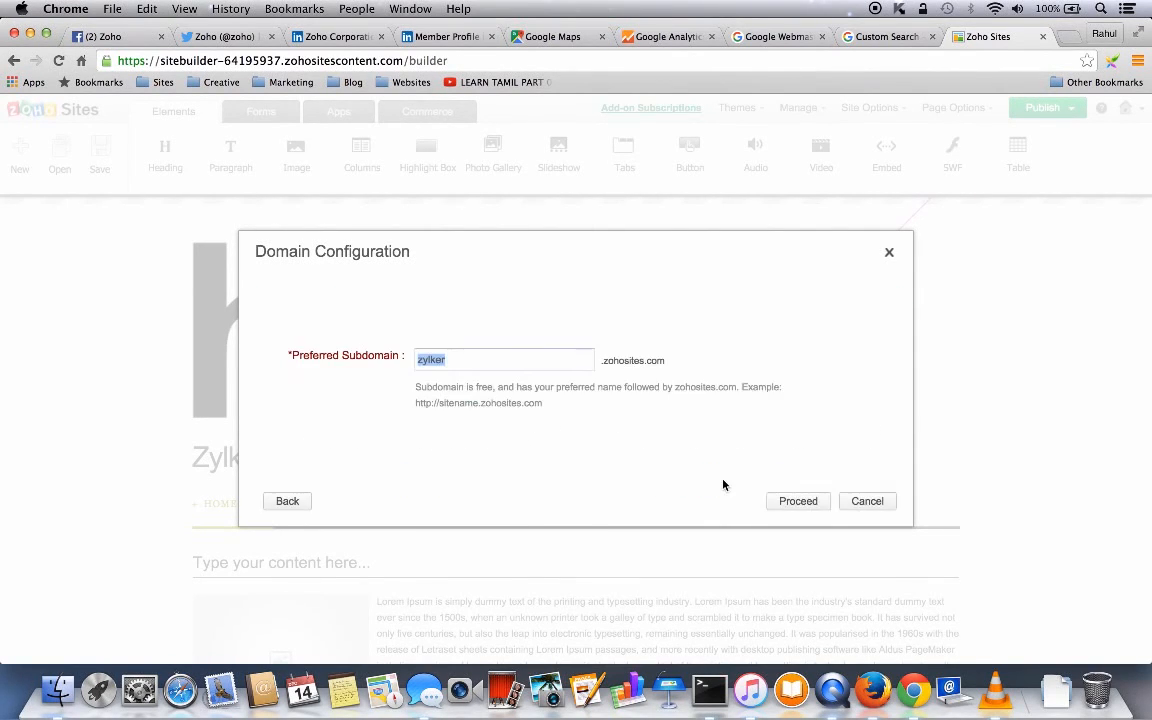
click(485, 360)
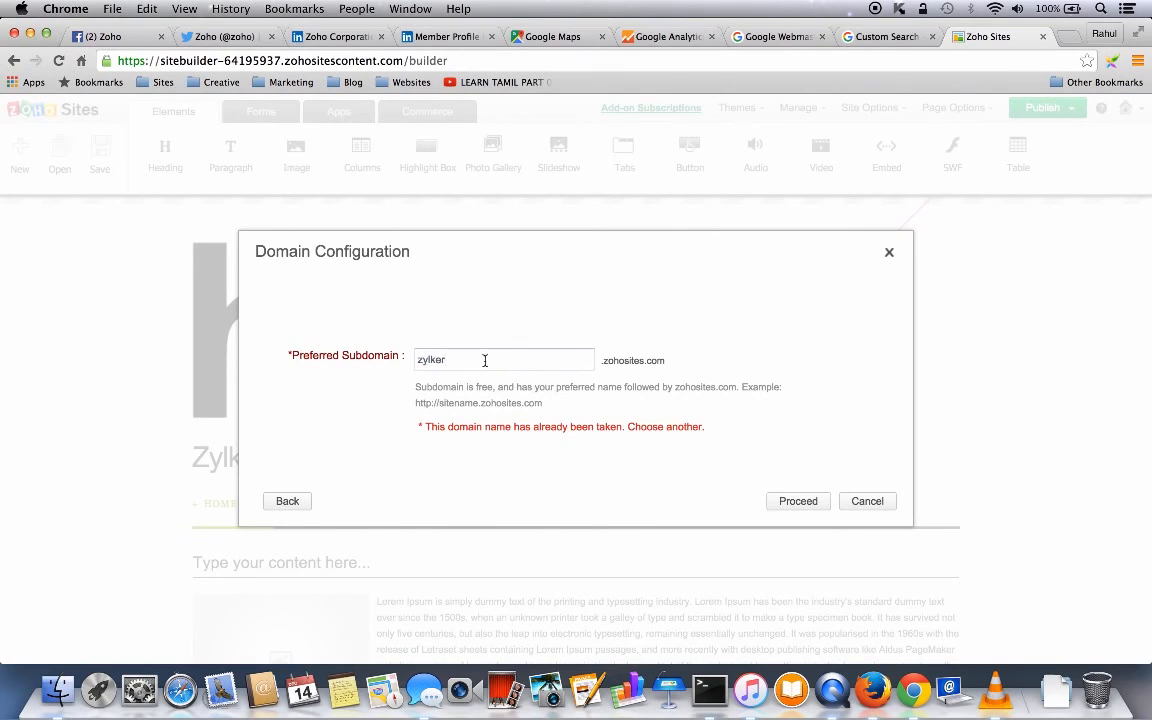
text(demo)
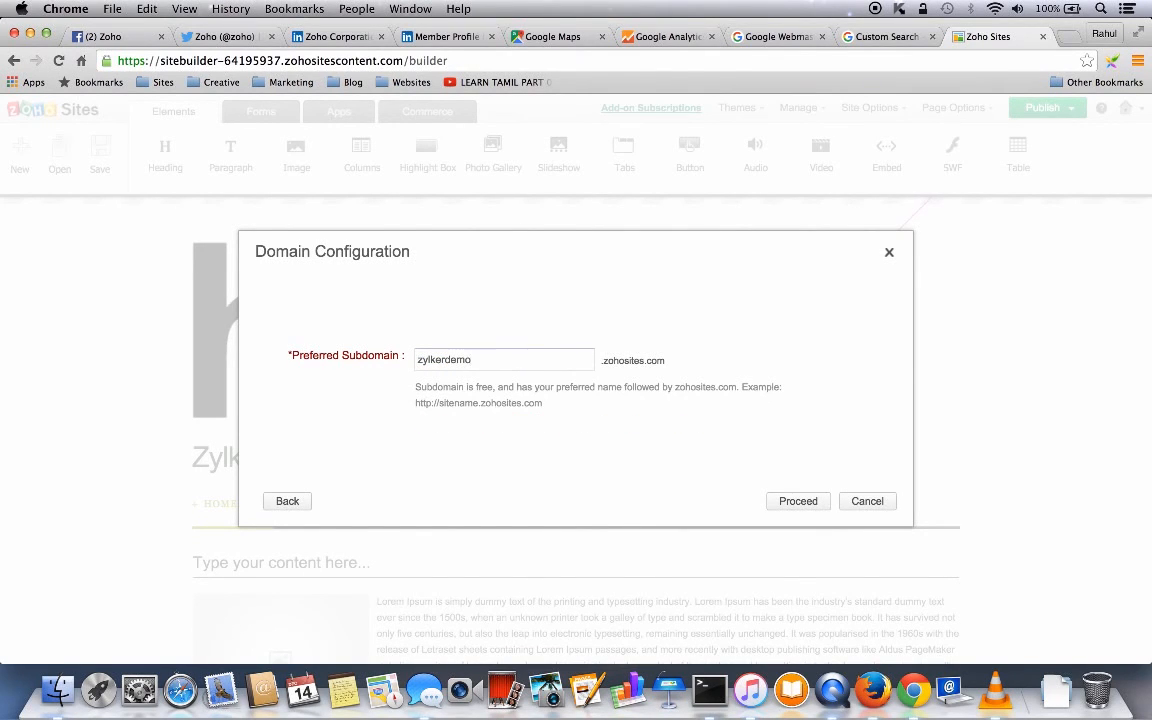
text(12)
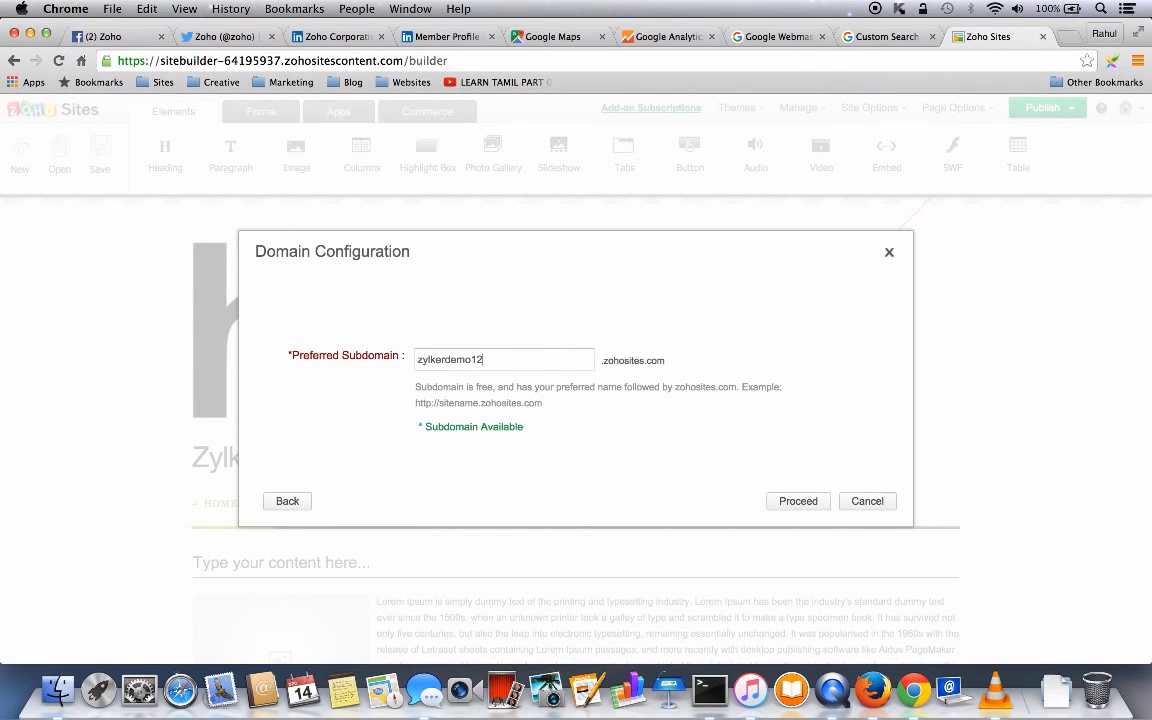
click(800, 503)
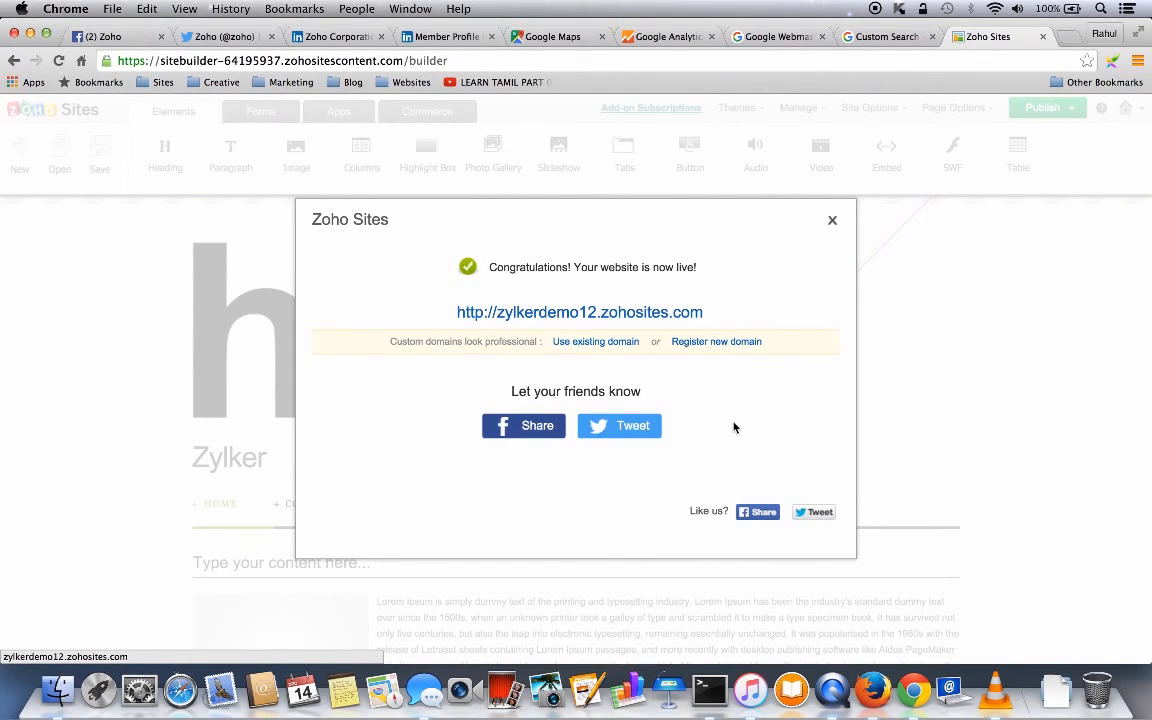
- Dismiss the site-is-live message, then open the Help dialog and cancel it
click(833, 222)
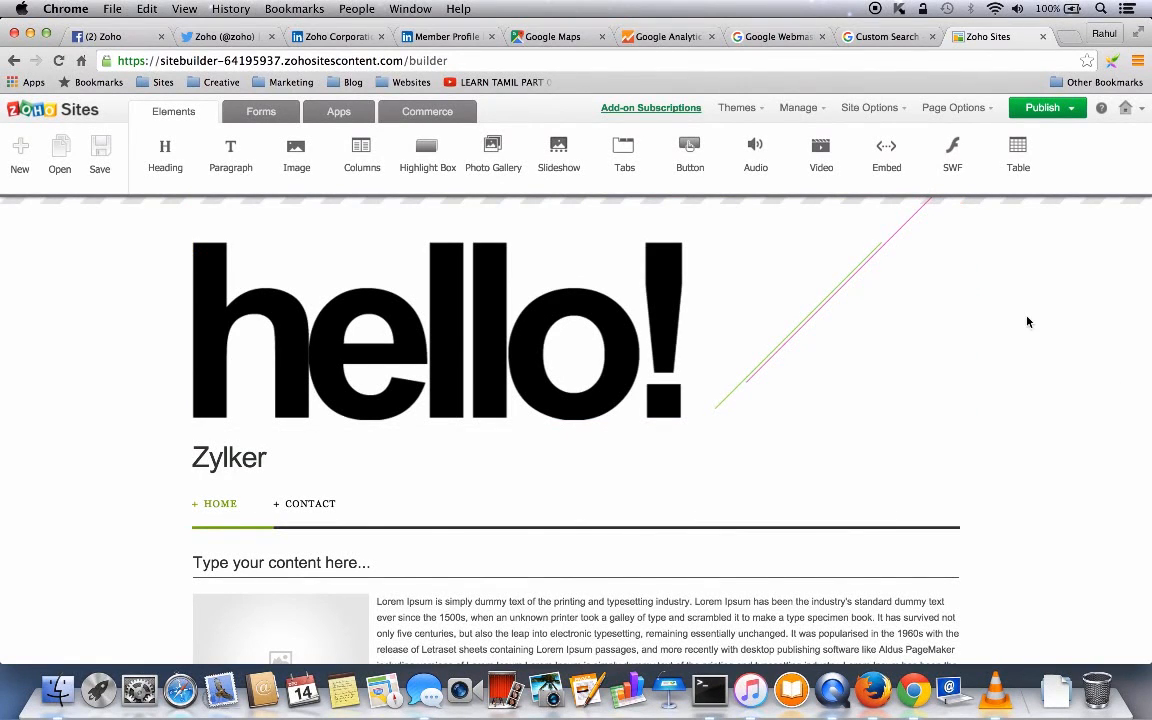
click(1103, 109)
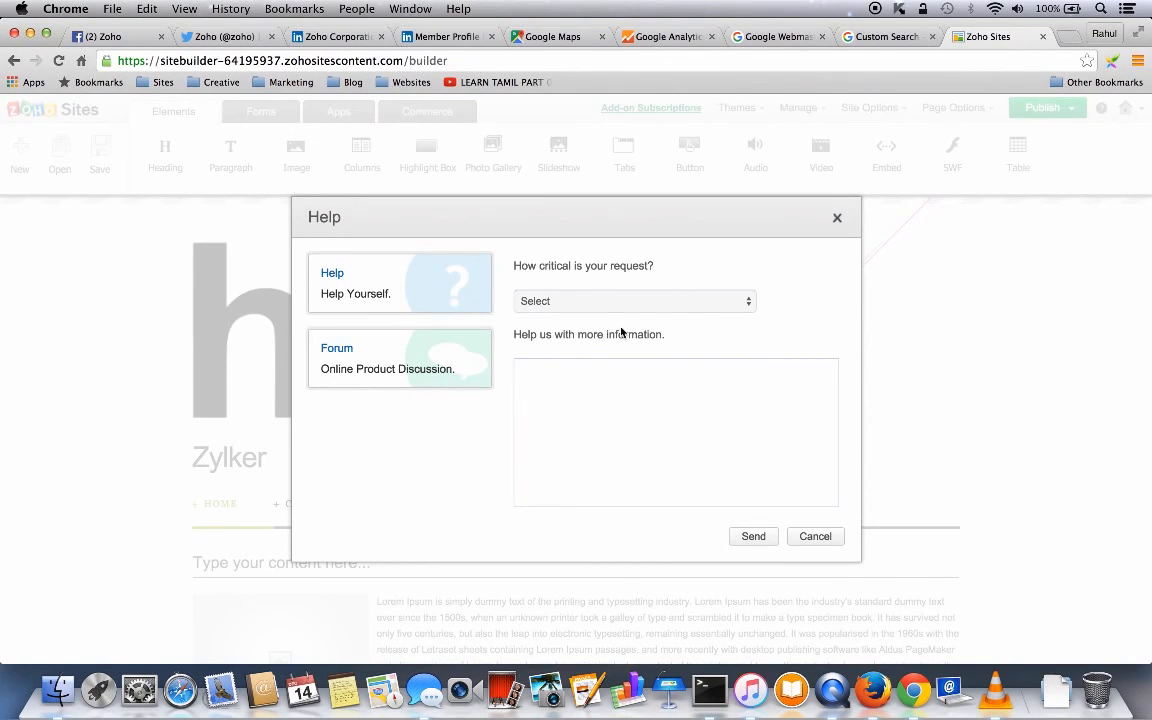
click(815, 537)
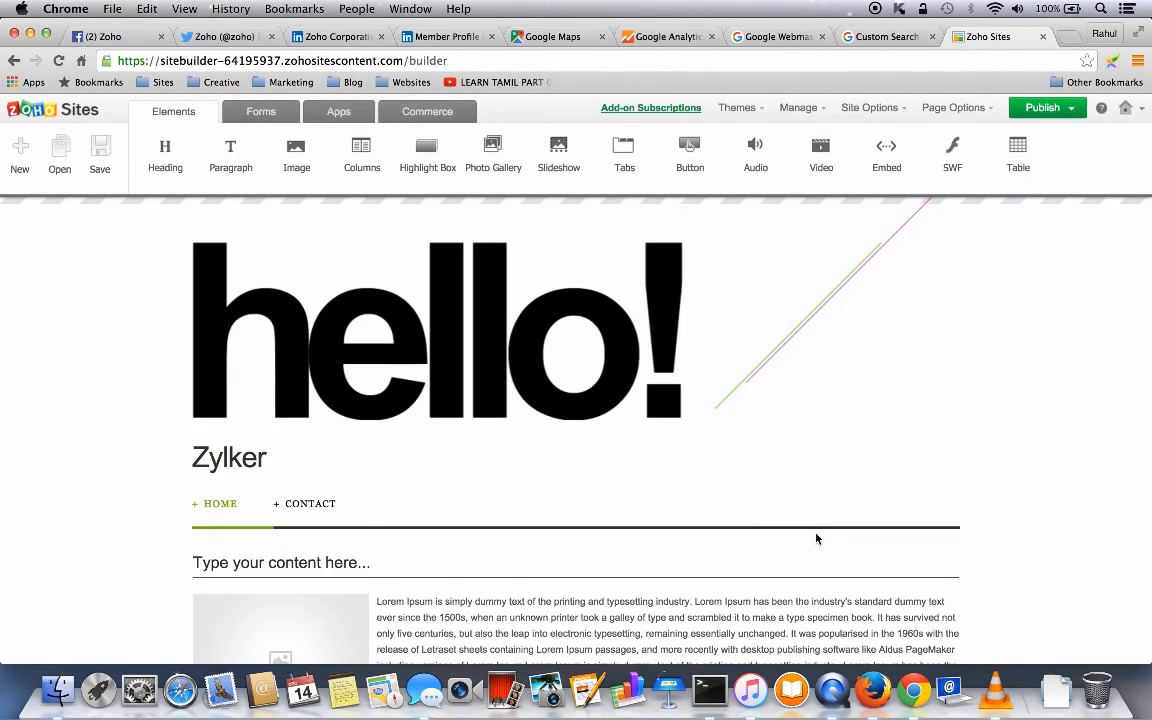